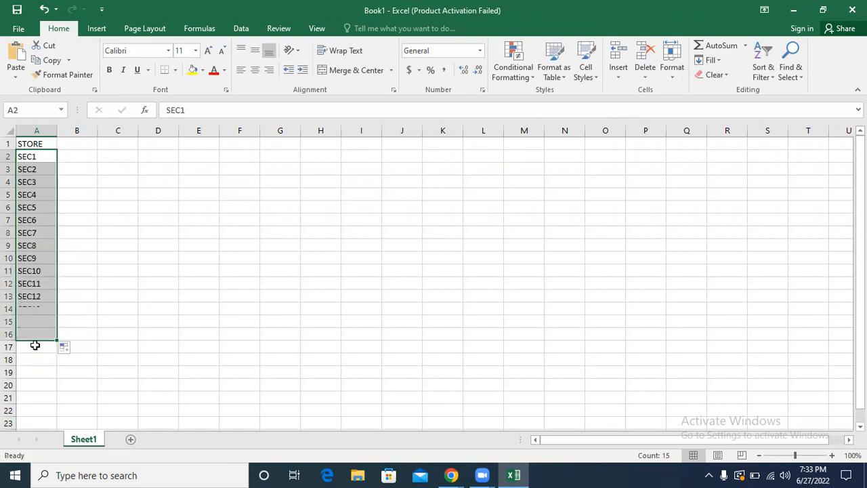
# Step: Repeat the SEC1 to SEC15 store list down column A through row 187
pyautogui.click(37, 350)
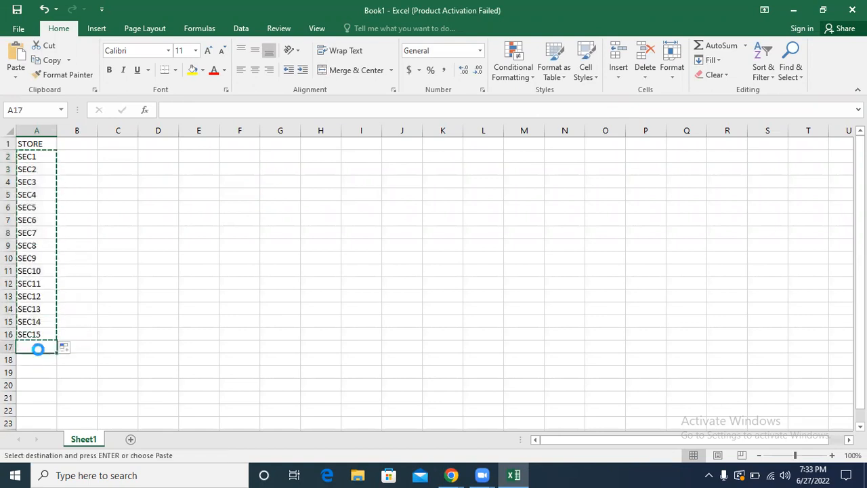
pyautogui.moveTo(31, 154); pyautogui.dragTo(34, 475)
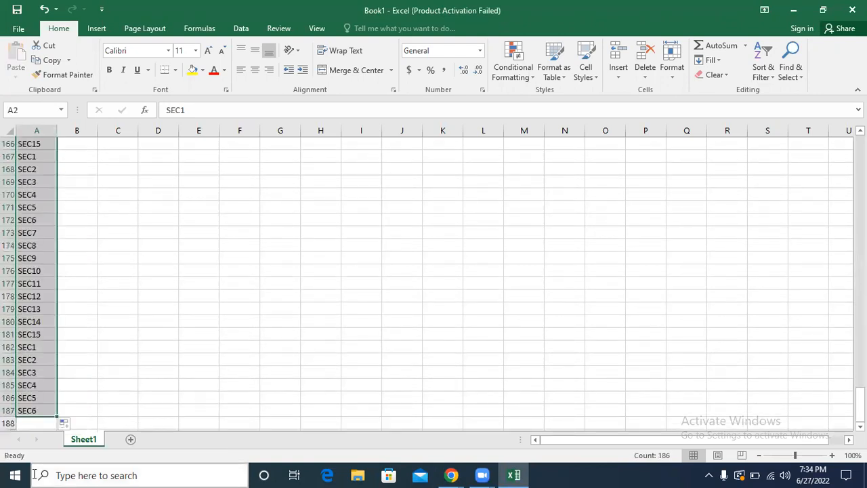
pyautogui.moveTo(859, 396); pyautogui.dragTo(859, 145)
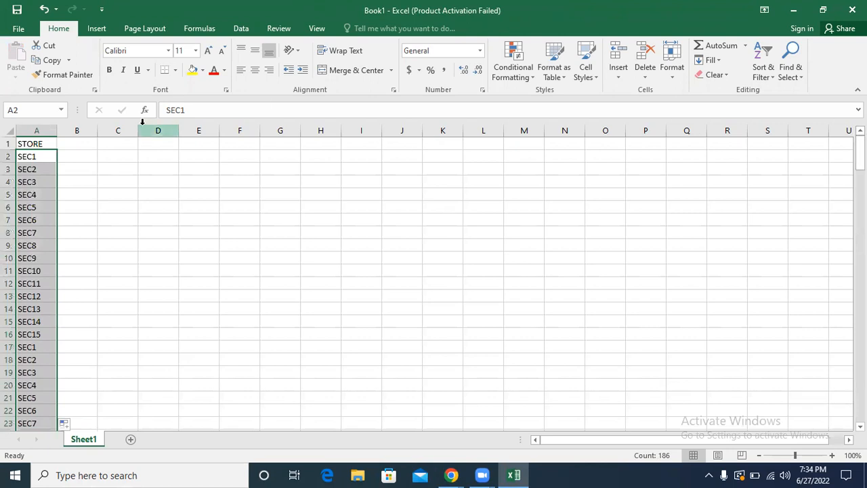
# Step: Enter SUN in B1 and fill the weekday headers across row 1 through SAT in H1
pyautogui.click(80, 145)
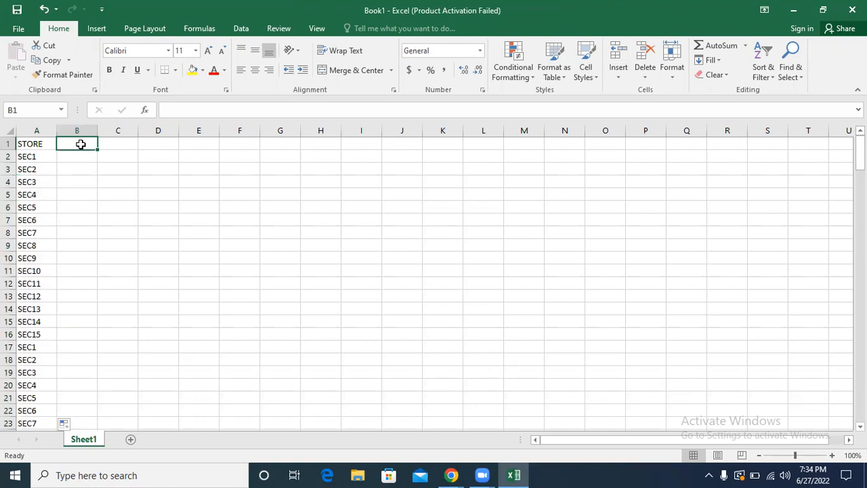
pyautogui.write('UN')
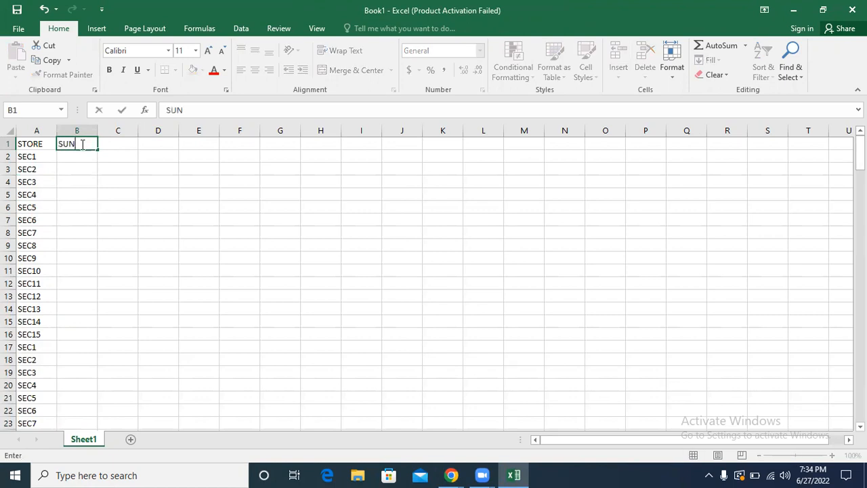
pyautogui.moveTo(98, 149); pyautogui.dragTo(333, 145)
pyautogui.click(78, 159)
pyautogui.write('=RAN')
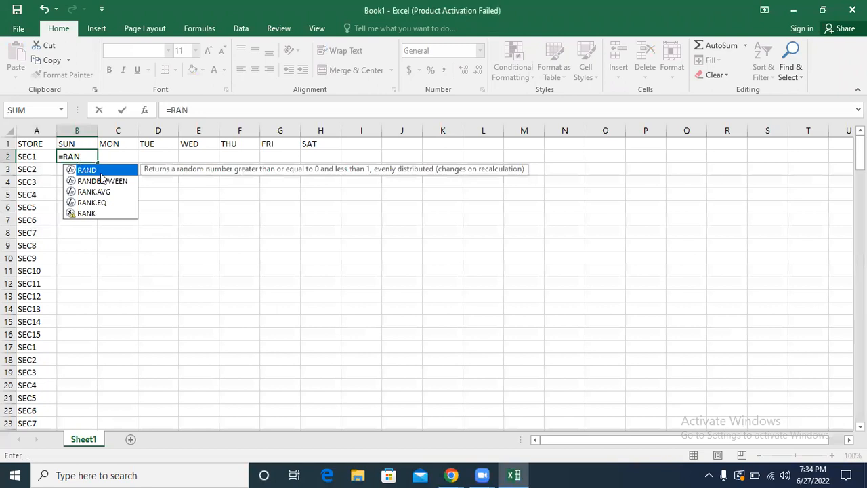
pyautogui.click(158, 194)
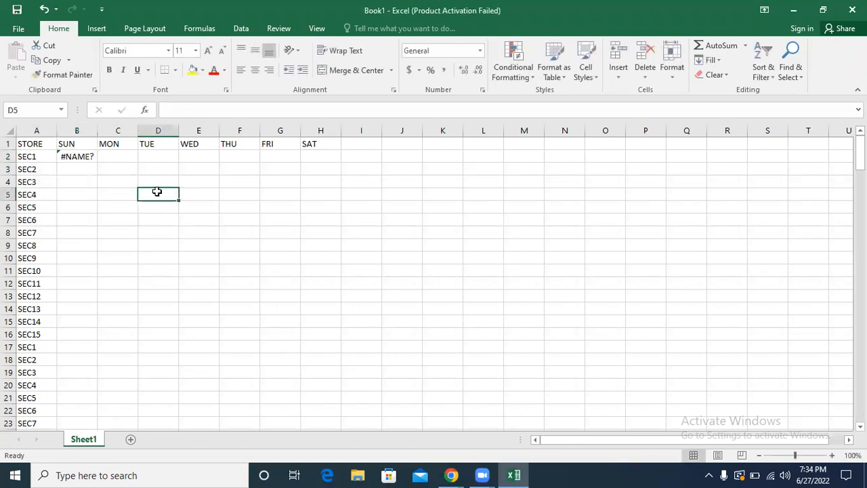
pyautogui.click(73, 155)
pyautogui.press('Delete')
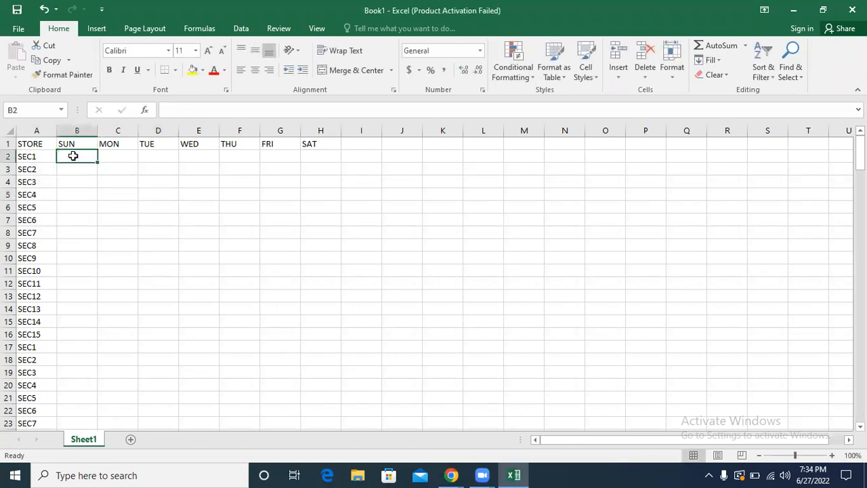
pyautogui.click(36, 179)
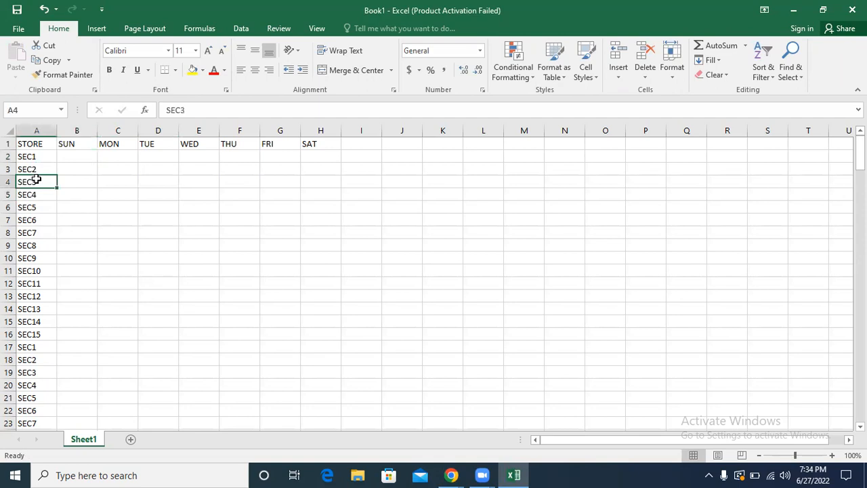
# Step: Add a TOTAL header in I1 after the SAT column
pyautogui.click(372, 143)
pyautogui.write('TOTAL')
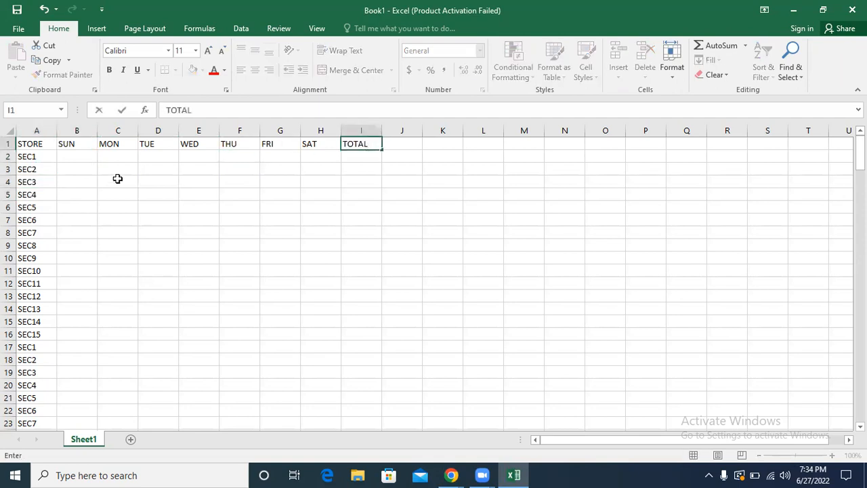
pyautogui.click(29, 231)
# Step: Apply all borders to the whole store table and center its contents horizontally
pyautogui.hotkey('ctrl', 'a')
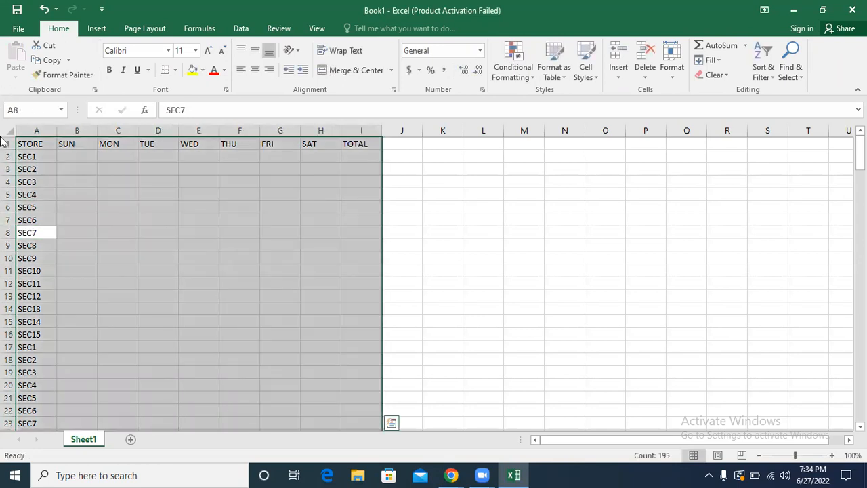
pyautogui.click(176, 70)
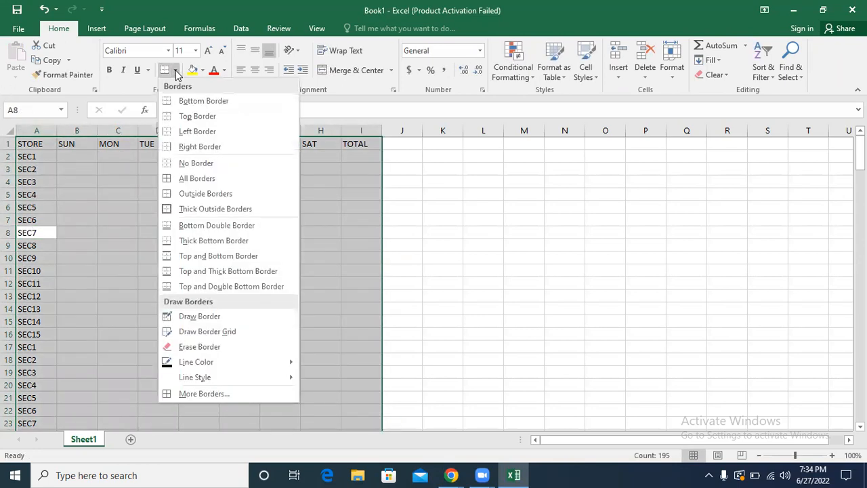
pyautogui.click(188, 180)
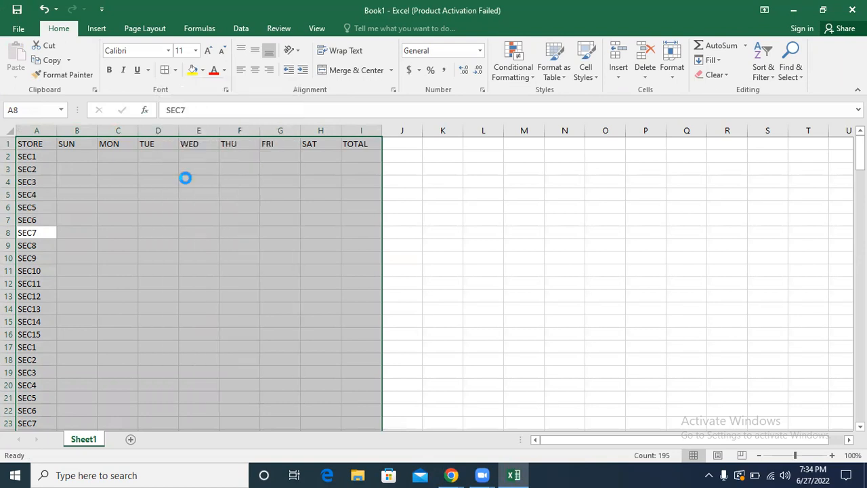
pyautogui.click(255, 70)
pyautogui.click(87, 197)
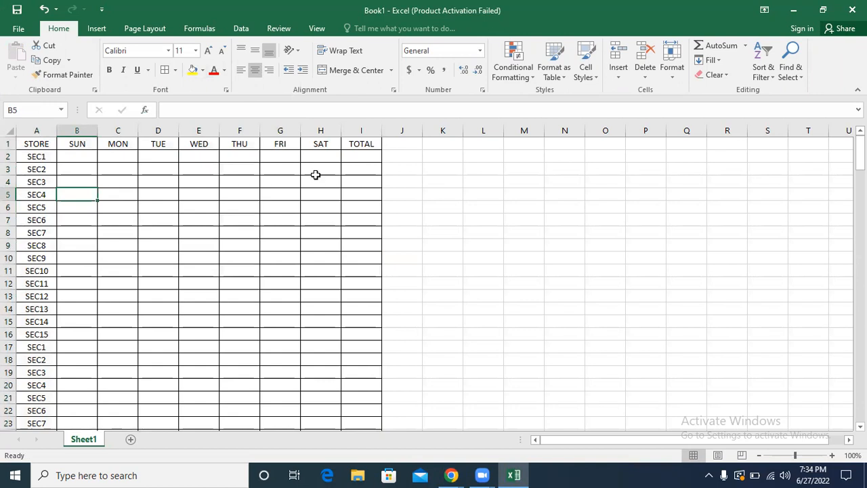
# Step: Sum B2:H2 in I2 with a SUM formula and fill it down the TOTAL column
pyautogui.click(359, 154)
pyautogui.write('=SUM(')
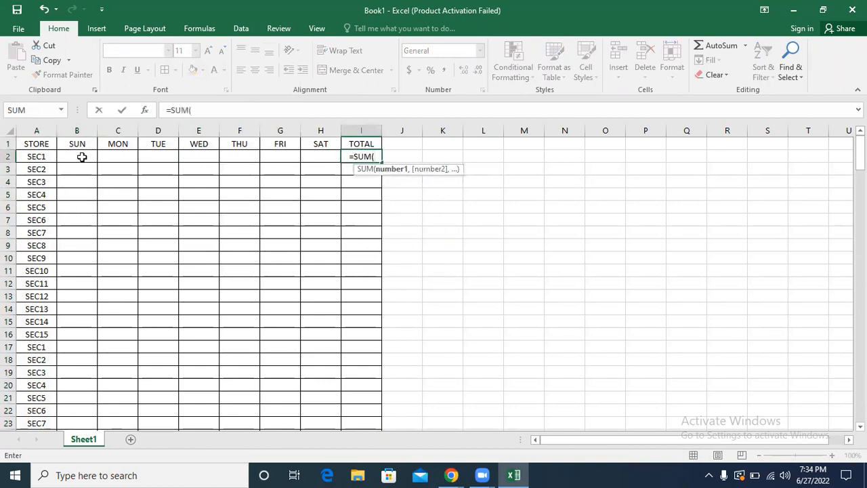
pyautogui.moveTo(72, 156); pyautogui.dragTo(315, 155)
pyautogui.press('Return')
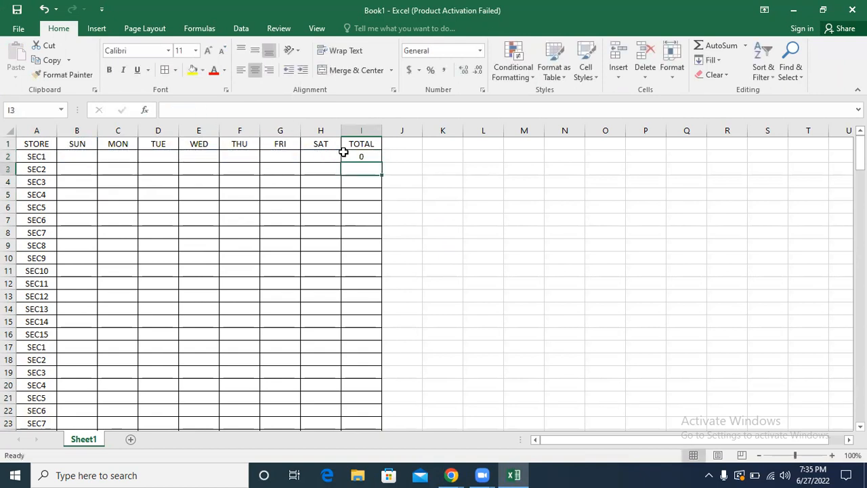
pyautogui.click(345, 155)
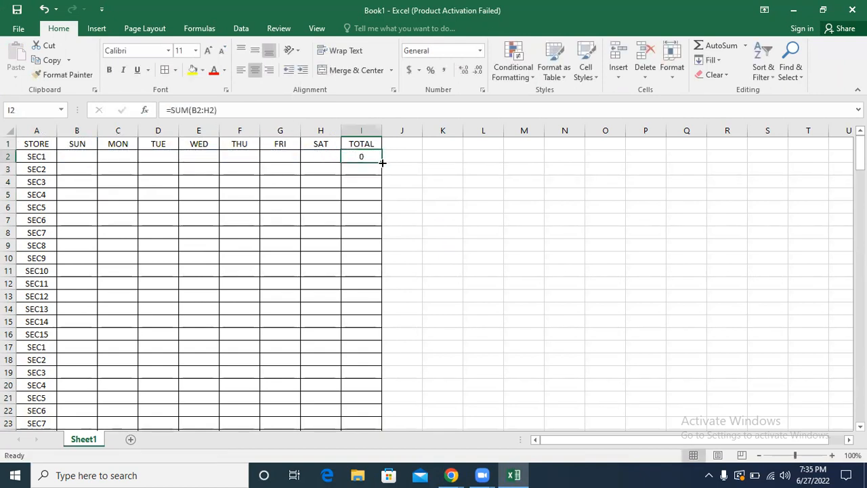
pyautogui.doubleClick(382, 163)
# Step: Insert a blank row above the table's header row
pyautogui.click(9, 143)
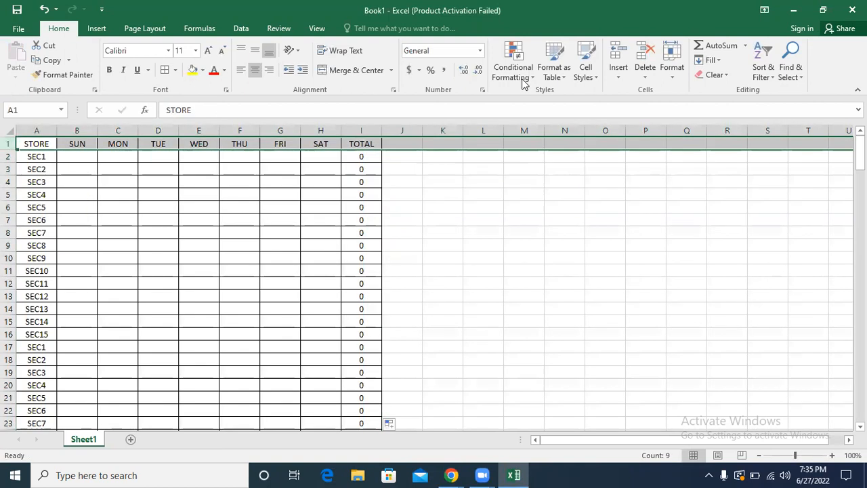
pyautogui.click(619, 53)
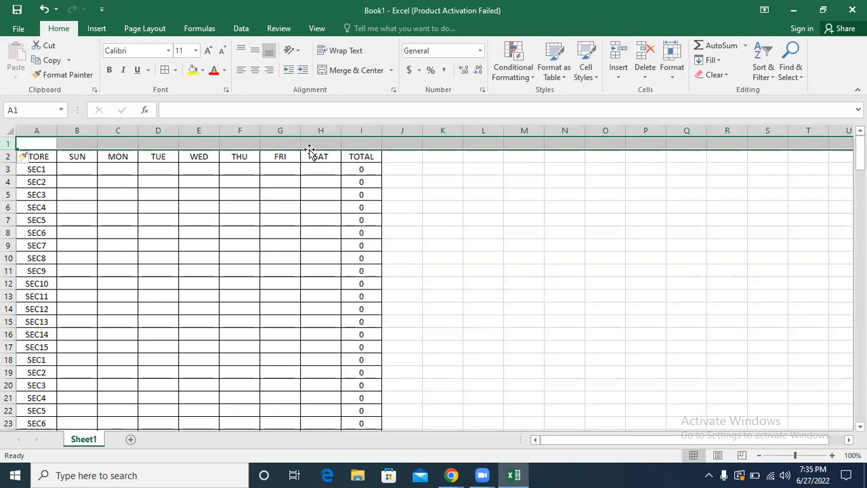
pyautogui.click(358, 143)
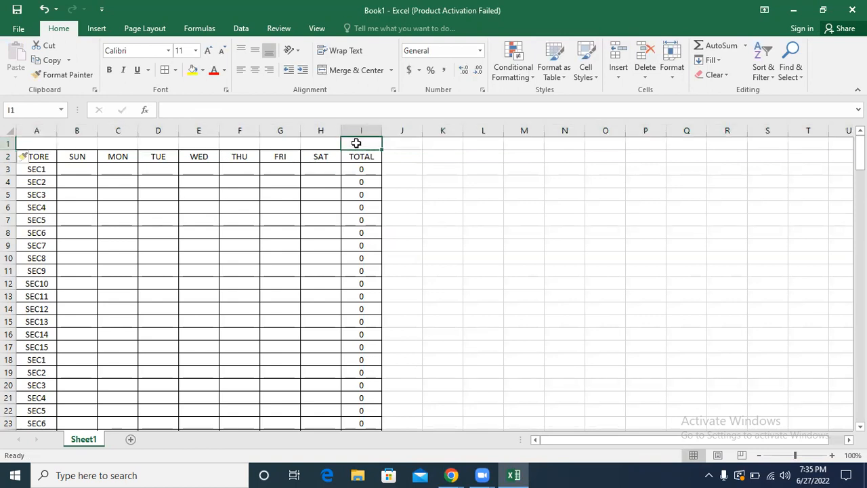
pyautogui.click(86, 193)
# Step: Merge and center A1:I1 and enter NOIDA as the table title
pyautogui.click(34, 146)
pyautogui.moveTo(34, 146); pyautogui.dragTo(358, 143)
pyautogui.click(350, 73)
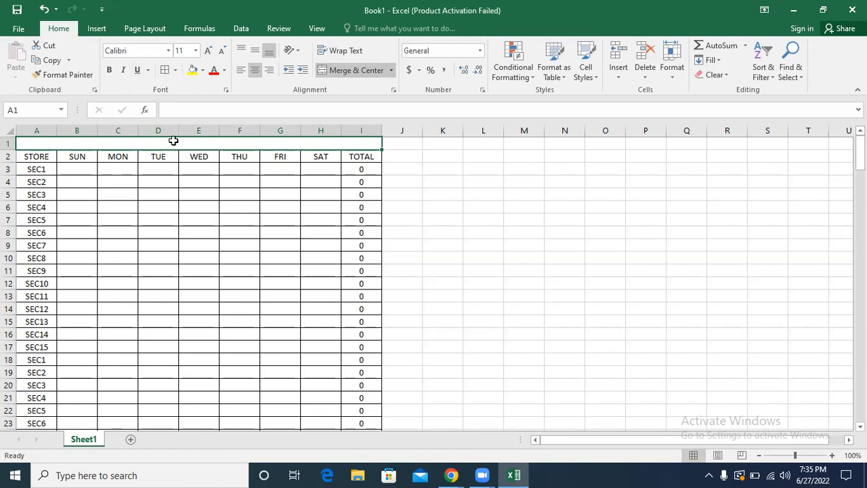
pyautogui.write('NOIDA')
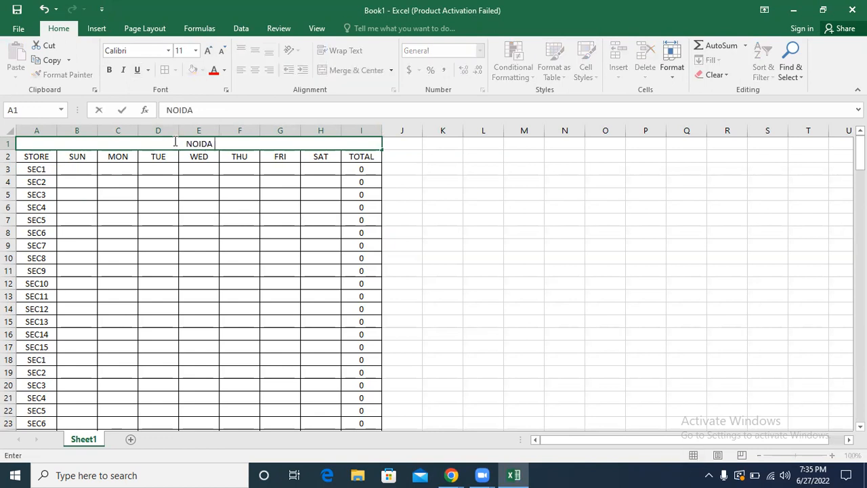
pyautogui.press('Return')
# Step: Make the NOIDA title and the header row below it bold
pyautogui.click(175, 140)
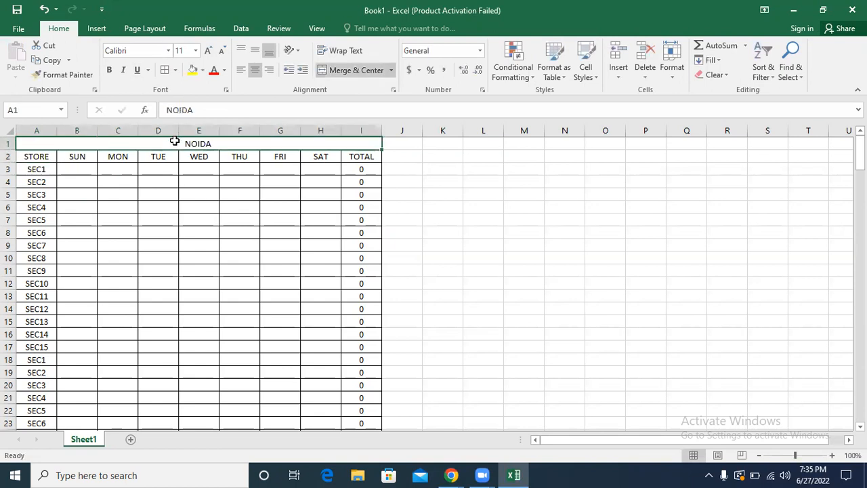
pyautogui.hotkey('shift', 'Down')
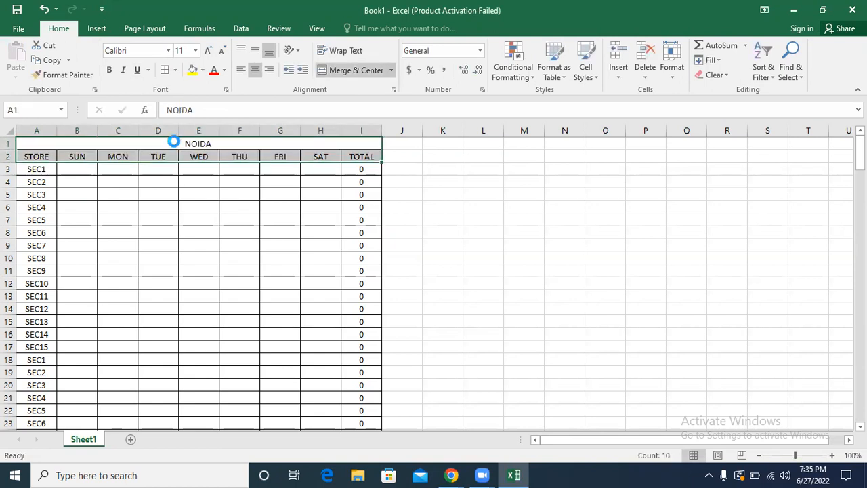
pyautogui.hotkey('ctrl', 'b')
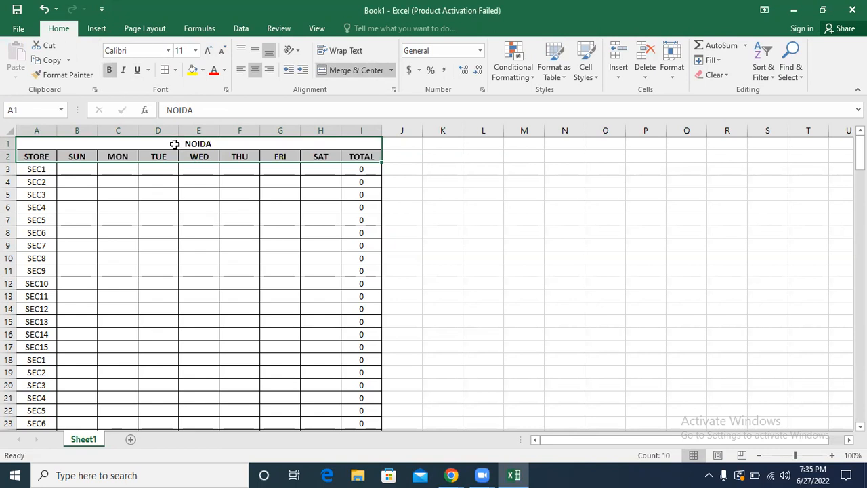
# Step: Copy the entire NOIDA table and paste the copy below it, starting at A194
pyautogui.click(47, 247)
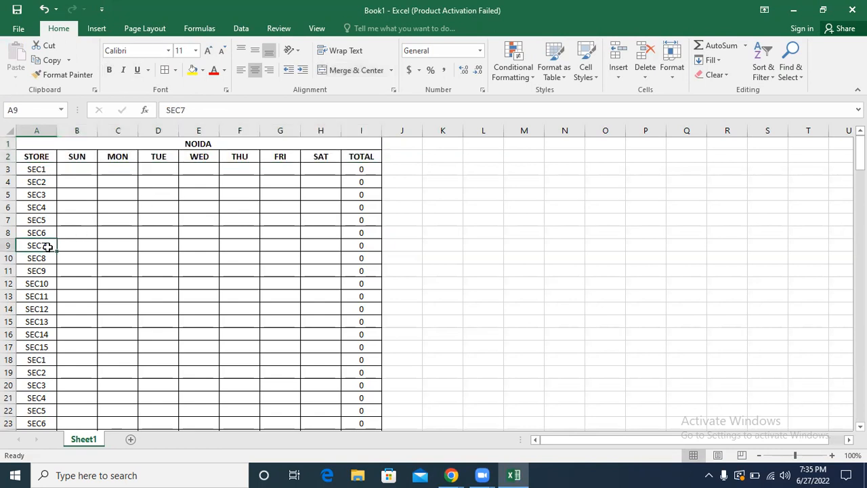
pyautogui.hotkey('ctrl', 'a')
pyautogui.hotkey('ctrl', 'c')
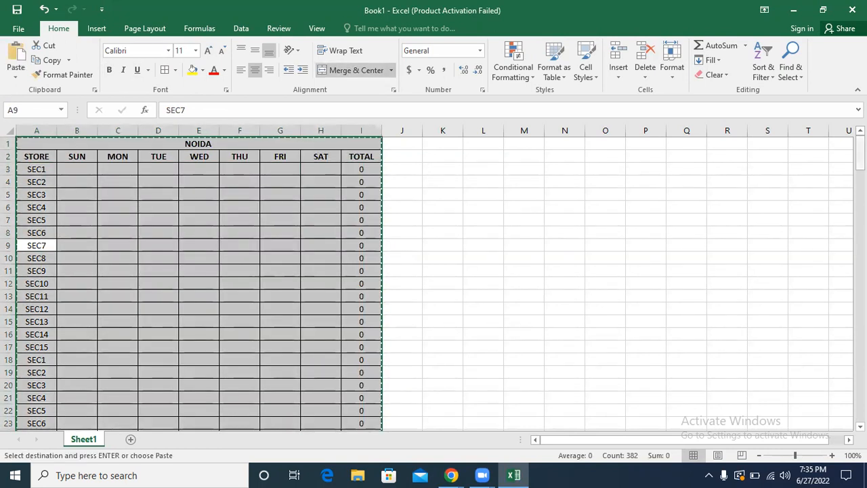
pyautogui.moveTo(859, 156); pyautogui.dragTo(859, 398)
pyautogui.scroll(-5, 268, 313)
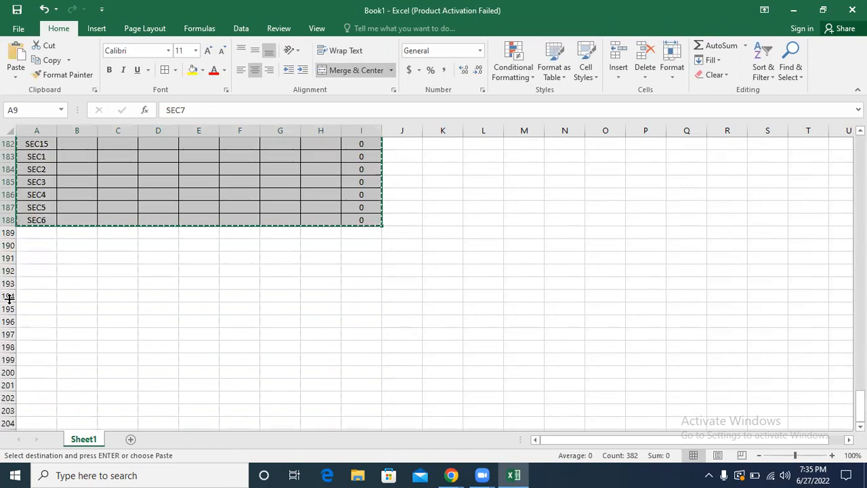
pyautogui.click(32, 295)
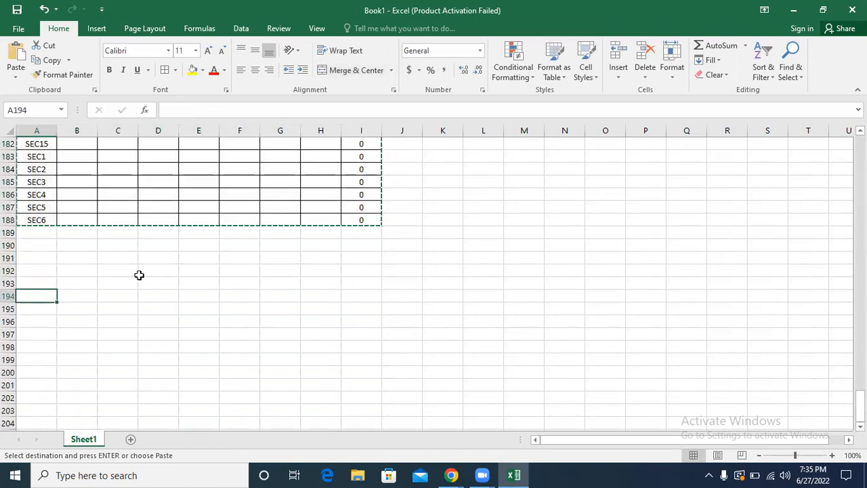
pyautogui.hotkey('ctrl', 'v')
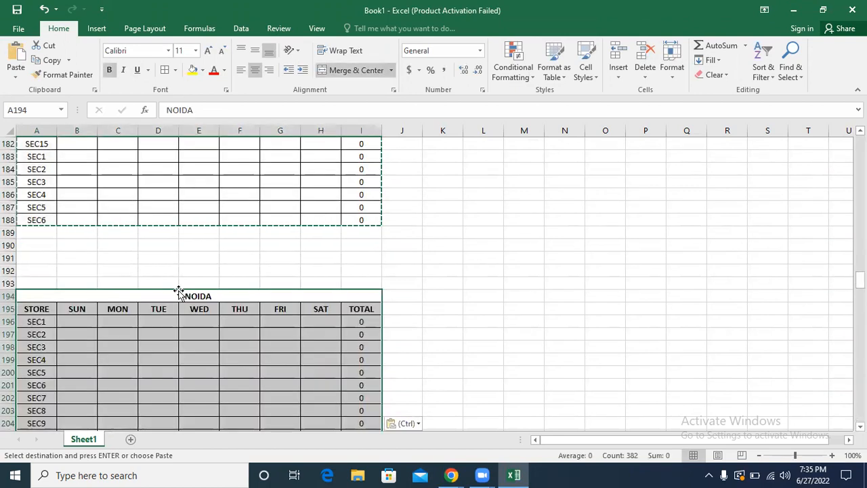
# Step: Change the title of the pasted table in row 194 to GREATER NOIDA
pyautogui.click(180, 293)
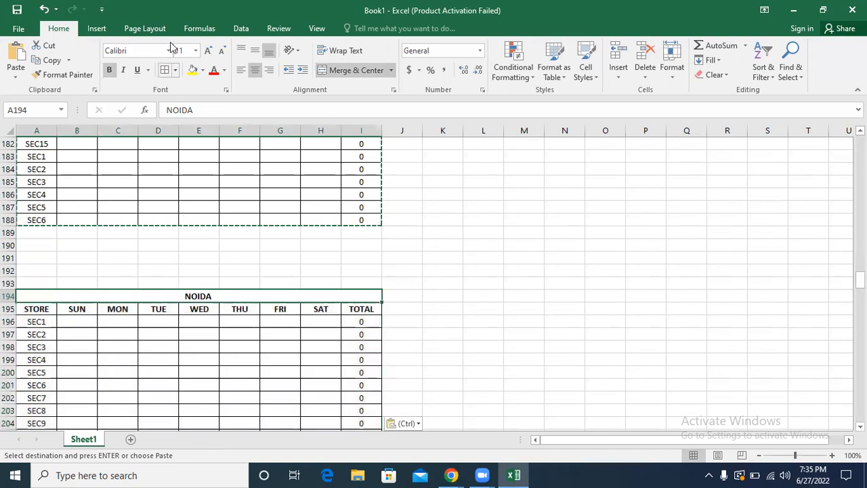
pyautogui.click(207, 110)
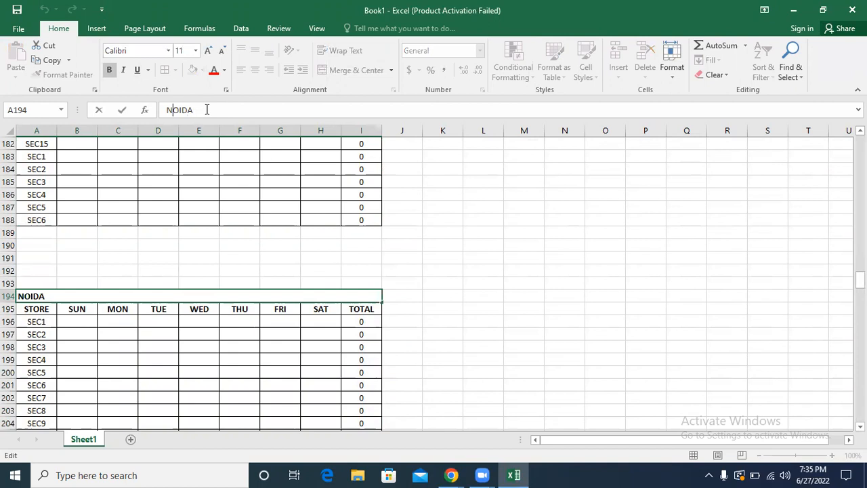
pyautogui.press('Home')
pyautogui.write('GREATER')
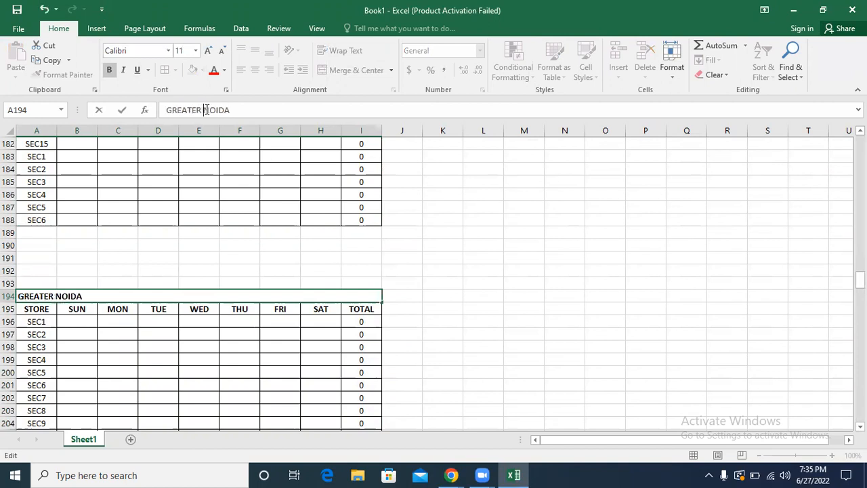
pyautogui.click(181, 242)
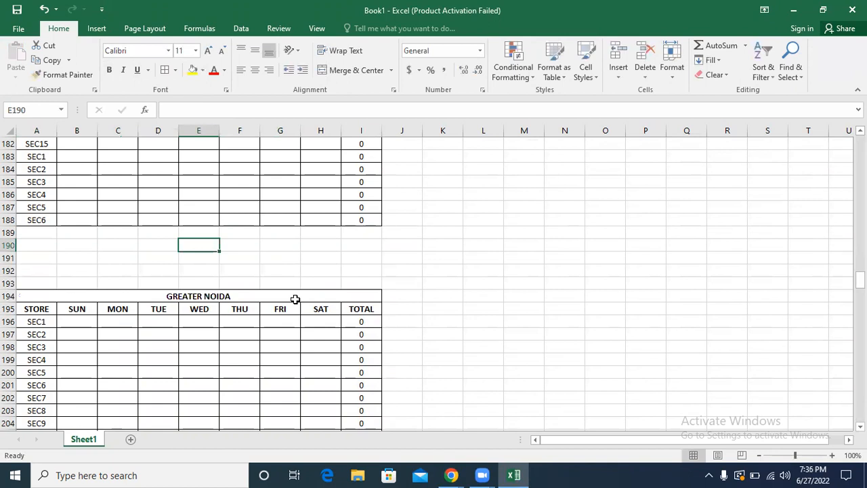
# Step: Copy the entire GREATER NOIDA table and paste the copy below it, starting at A386
pyautogui.click(241, 309)
pyautogui.hotkey('ctrl', 'a')
pyautogui.hotkey('ctrl', 'c')
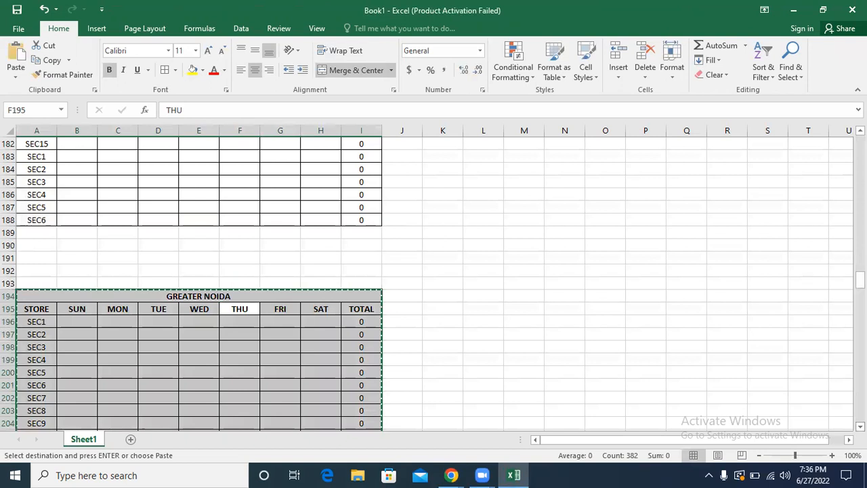
pyautogui.scroll(-3, 434, 278)
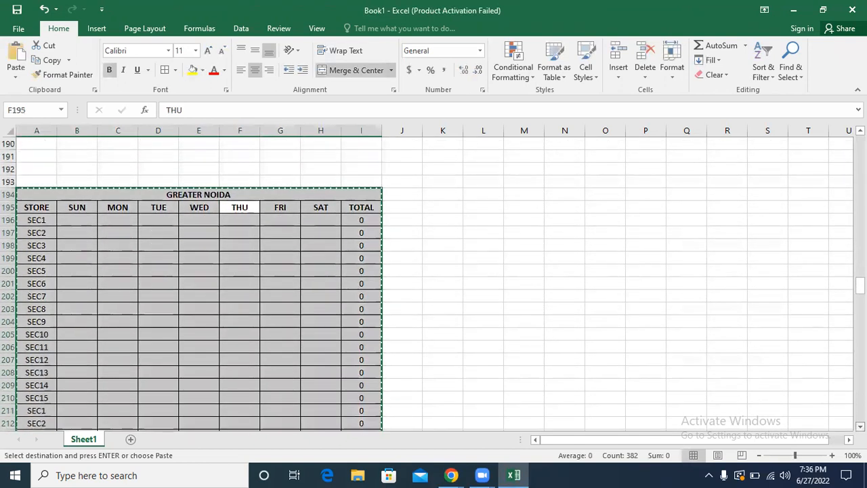
pyautogui.scroll(-10, 434, 278)
pyautogui.scroll(-10, 434, 278)
pyautogui.scroll(-11, 433, 278)
pyautogui.scroll(-10, 434, 277)
pyautogui.scroll(-11, 434, 277)
pyautogui.scroll(-6, 351, 365)
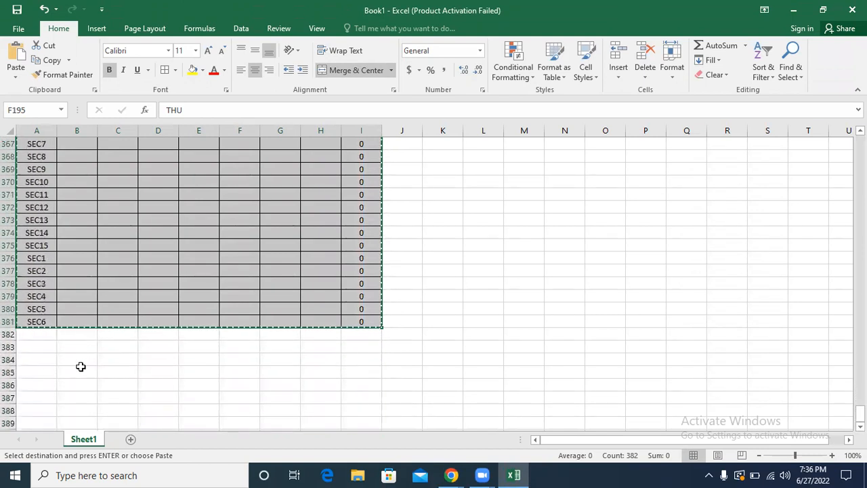
pyautogui.click(37, 385)
pyautogui.hotkey('ctrl', 'v')
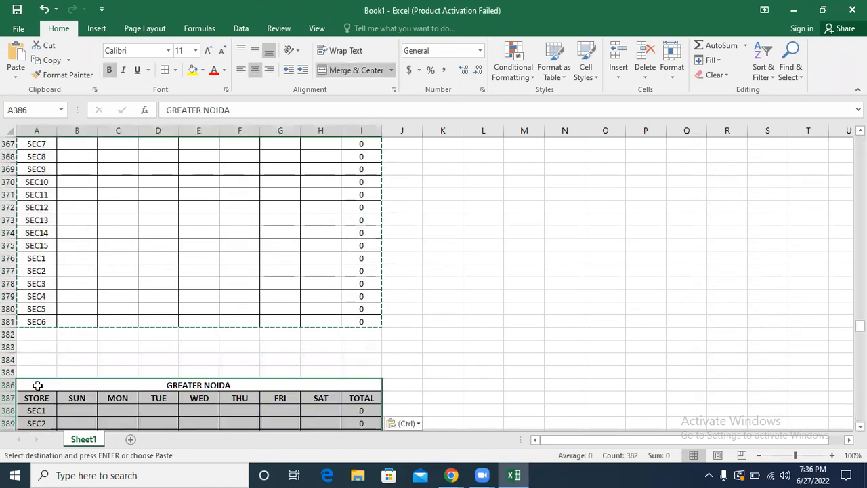
# Step: Change the title of the pasted table in row 386 to TOTAL = NOIDA+GR NOIDA
pyautogui.click(214, 385)
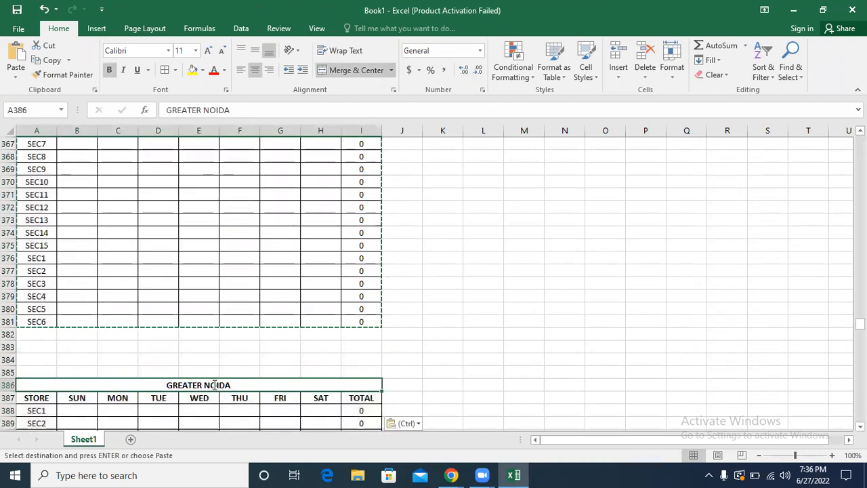
pyautogui.write('TOTAL = NOIDA+GR NOIDA')
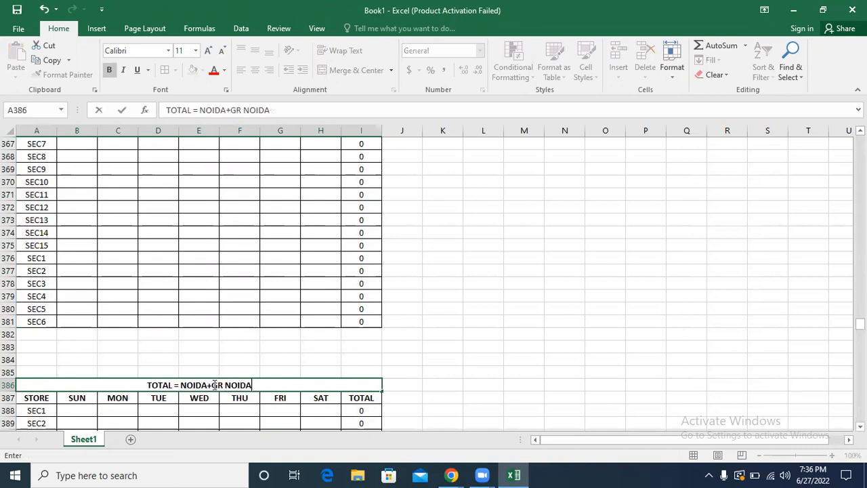
pyautogui.press('Return')
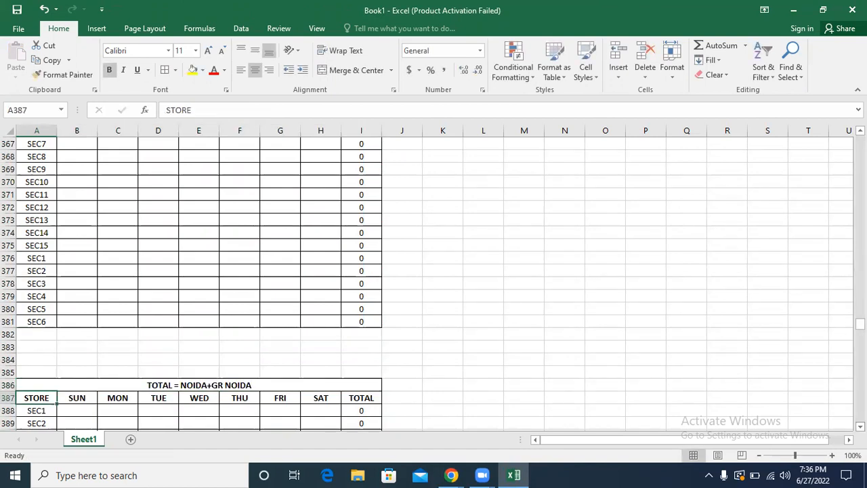
# Step: Enter a SUM formula in B388 that adds the SEC1 Sunday cells B3 and B196 of the two location tables
pyautogui.scroll(-3, 208, 319)
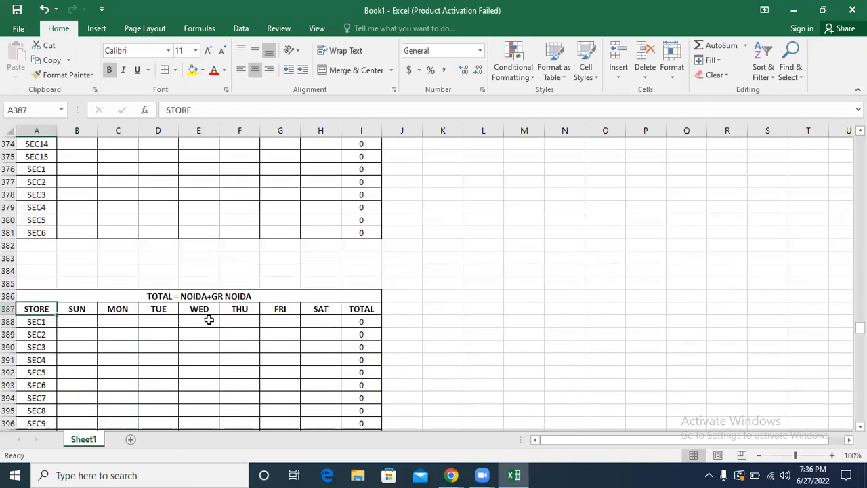
pyautogui.click(73, 318)
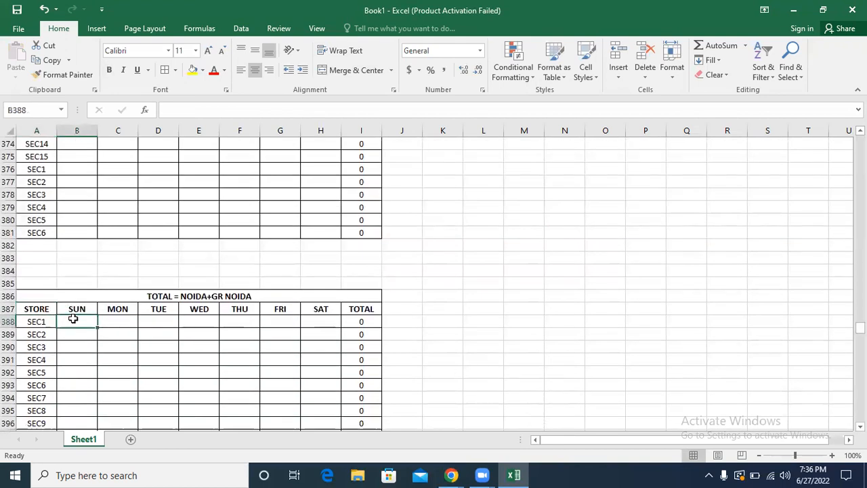
pyautogui.write('=SUM(')
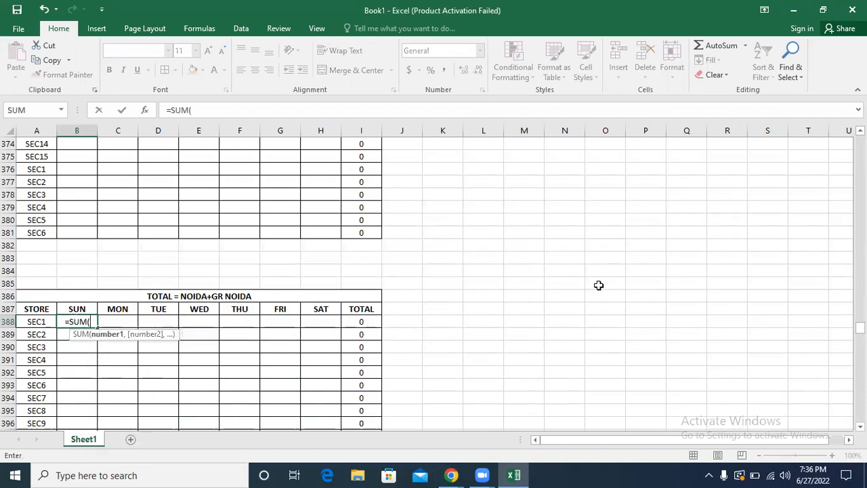
pyautogui.moveTo(861, 327); pyautogui.dragTo(861, 140)
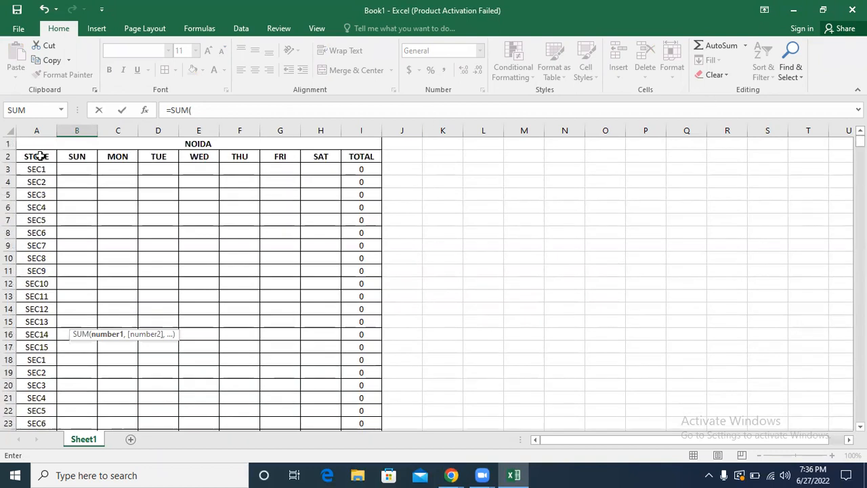
pyautogui.click(66, 169)
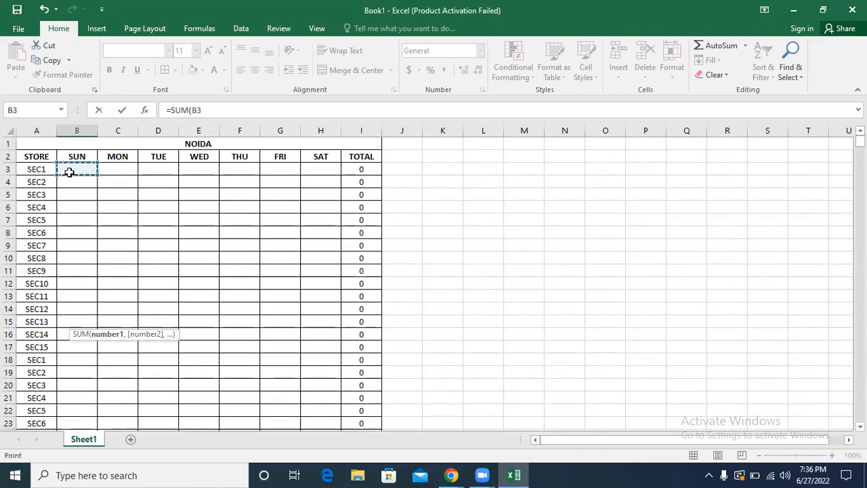
pyautogui.click(210, 112)
pyautogui.write(',')
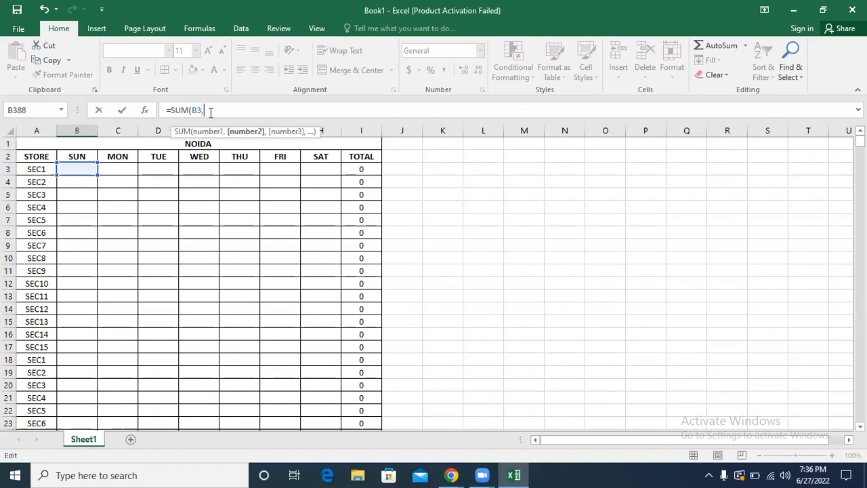
pyautogui.moveTo(860, 141); pyautogui.dragTo(861, 236)
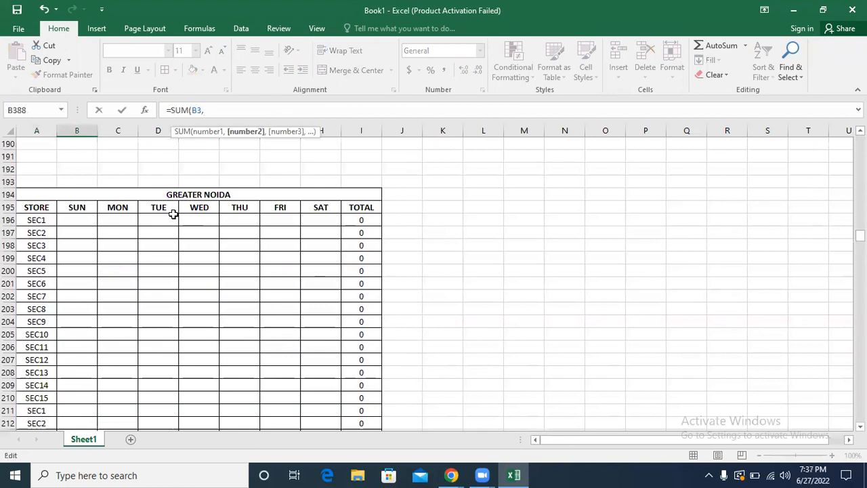
pyautogui.click(79, 218)
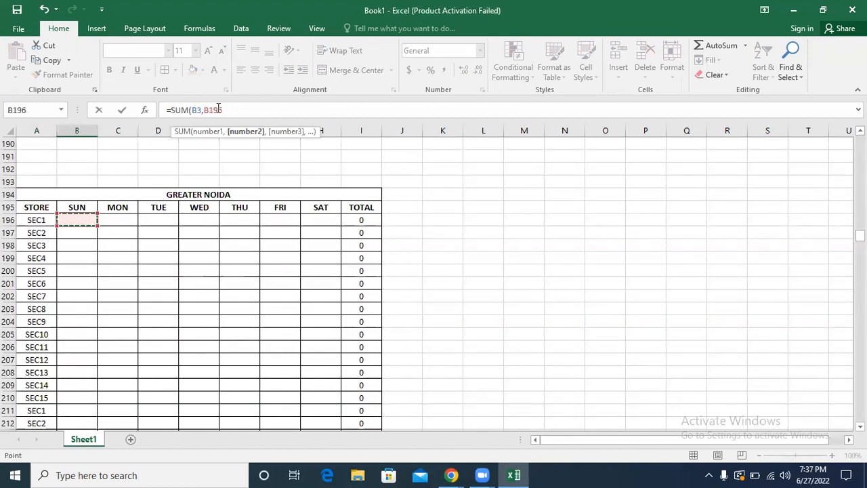
pyautogui.press('Return')
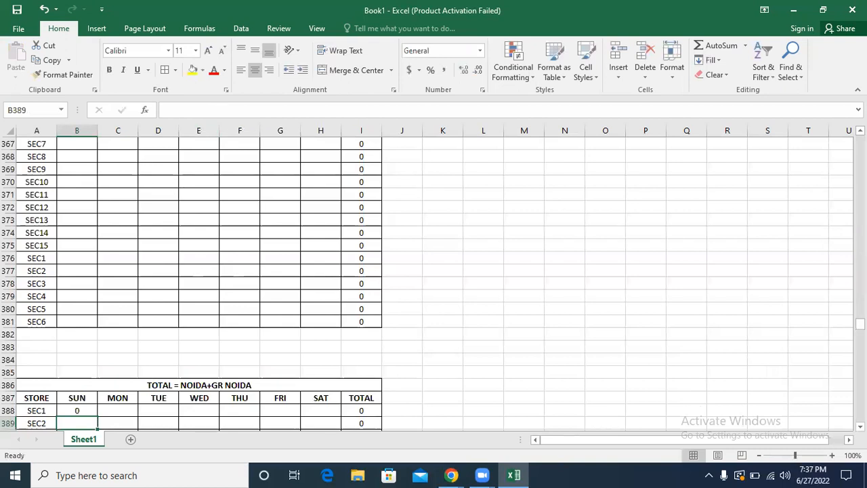
# Step: Fill the B388 formula across to H388 and down through all store rows of the combined table
pyautogui.click(860, 427)
pyautogui.click(860, 427)
pyautogui.click(861, 427)
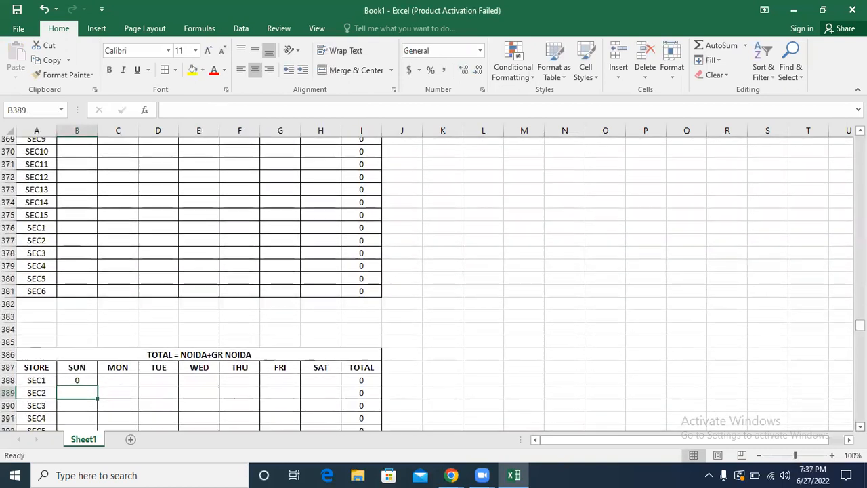
pyautogui.click(860, 427)
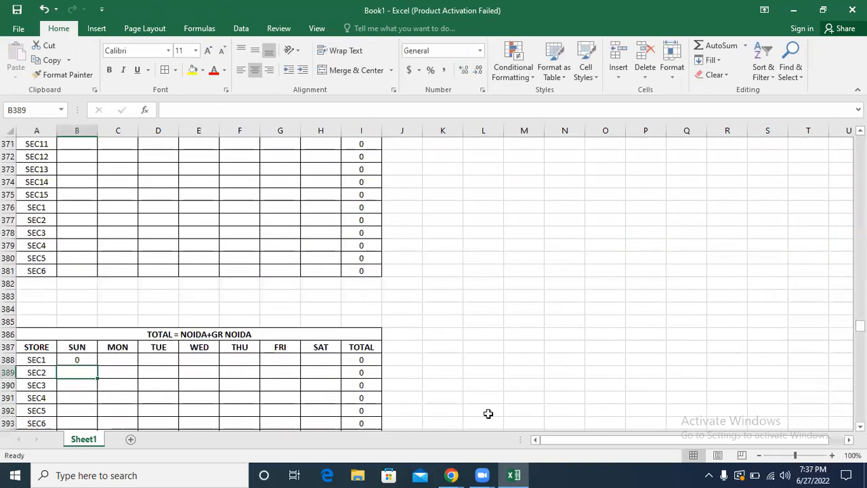
pyautogui.click(70, 359)
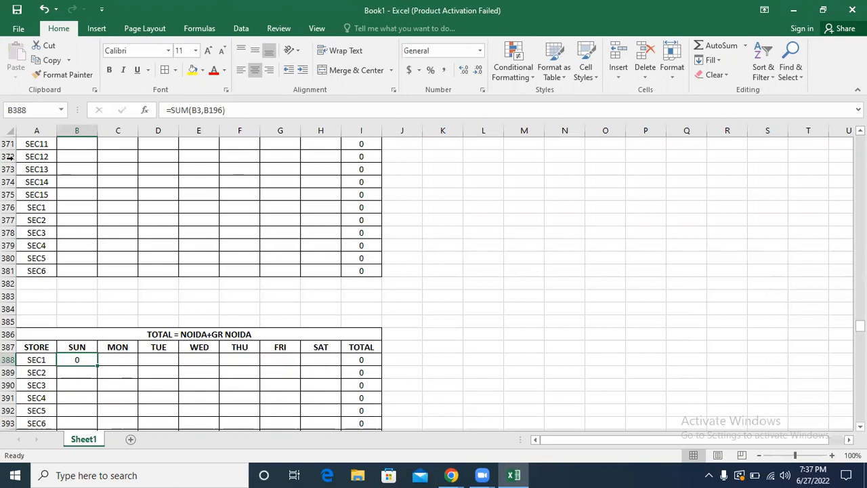
pyautogui.moveTo(97, 365); pyautogui.dragTo(324, 369)
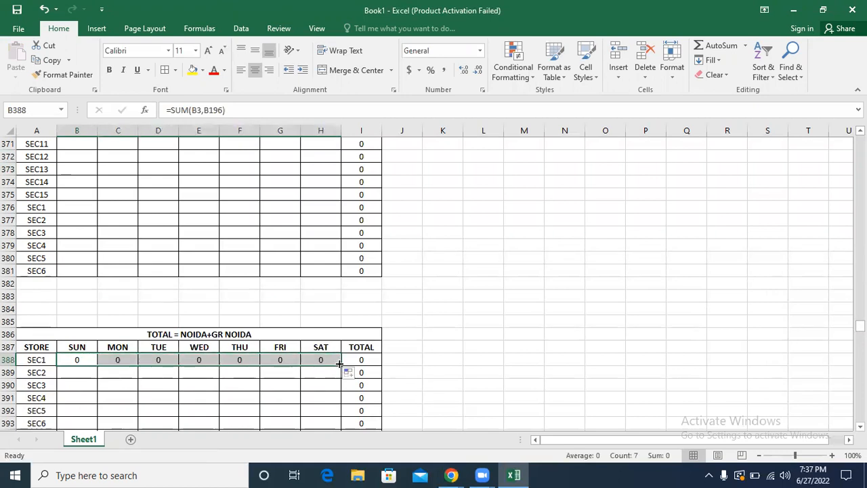
pyautogui.doubleClick(341, 364)
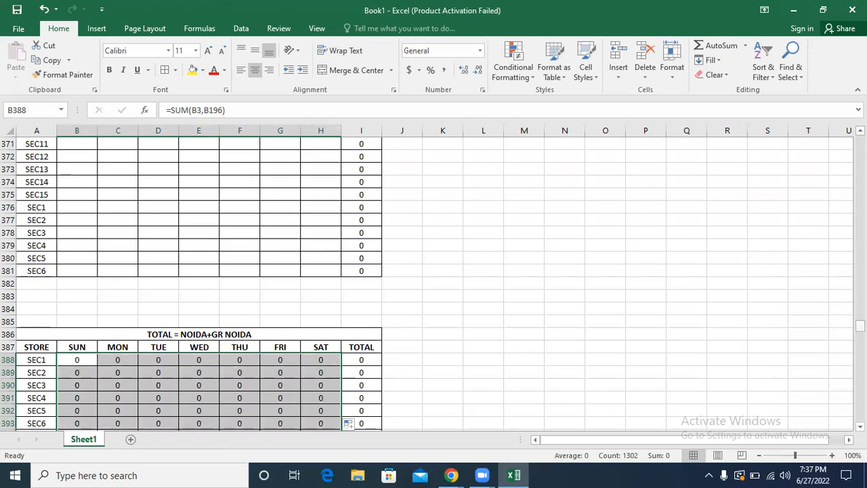
# Step: Enter 5000 in B3 of the NOIDA table and check the formulas in I3 and B388 against it
pyautogui.moveTo(859, 326); pyautogui.dragTo(859, 141)
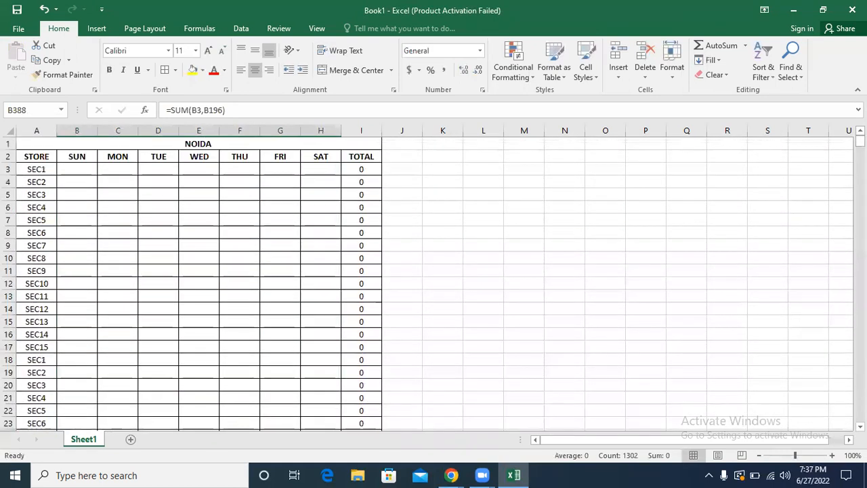
pyautogui.click(69, 170)
pyautogui.write('5000')
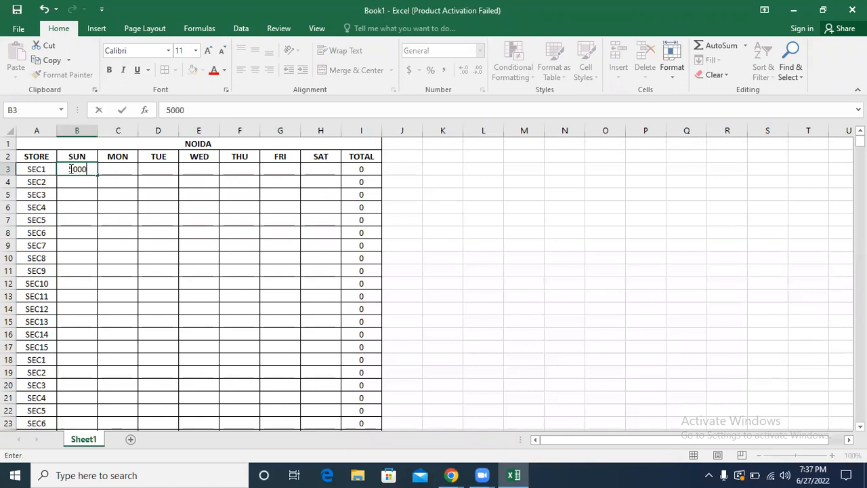
pyautogui.click(507, 207)
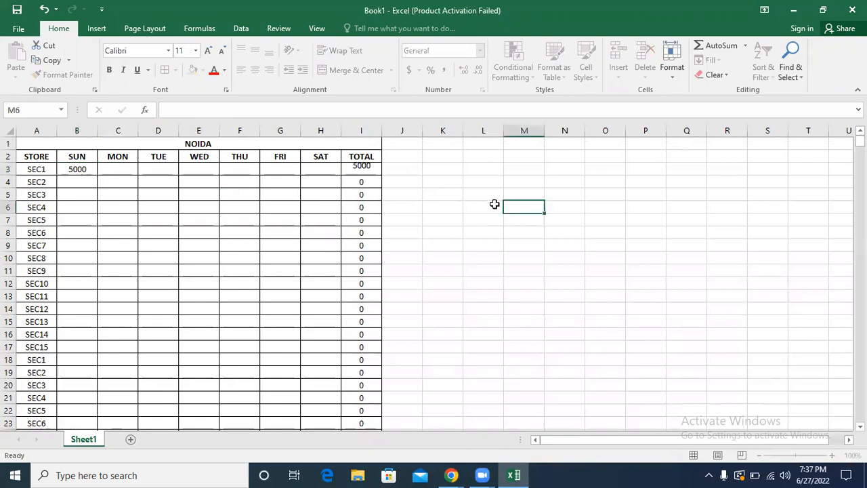
pyautogui.click(359, 168)
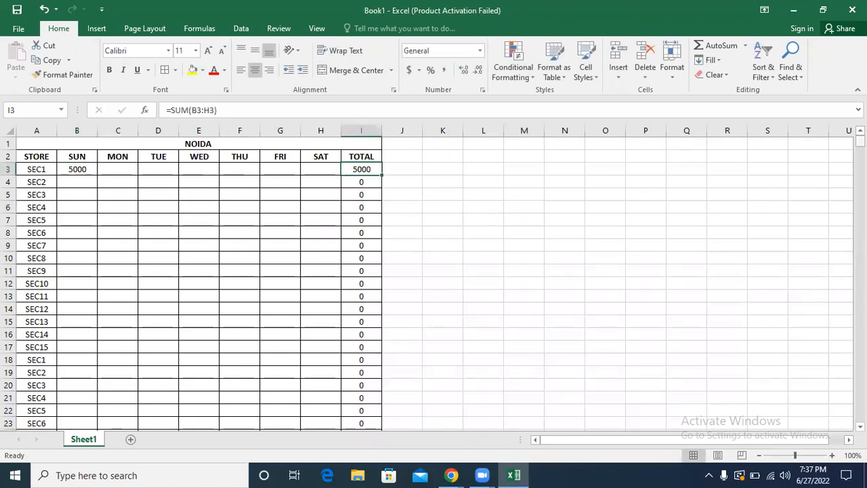
pyautogui.moveTo(859, 141); pyautogui.dragTo(841, 332)
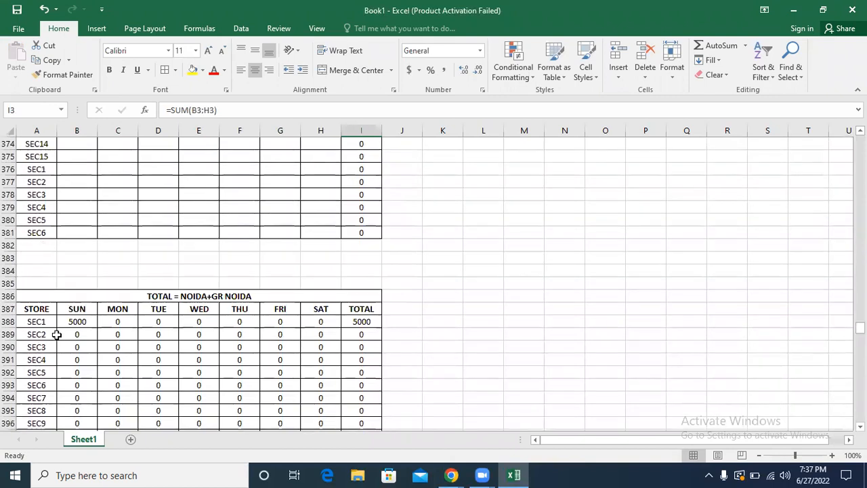
pyautogui.click(77, 321)
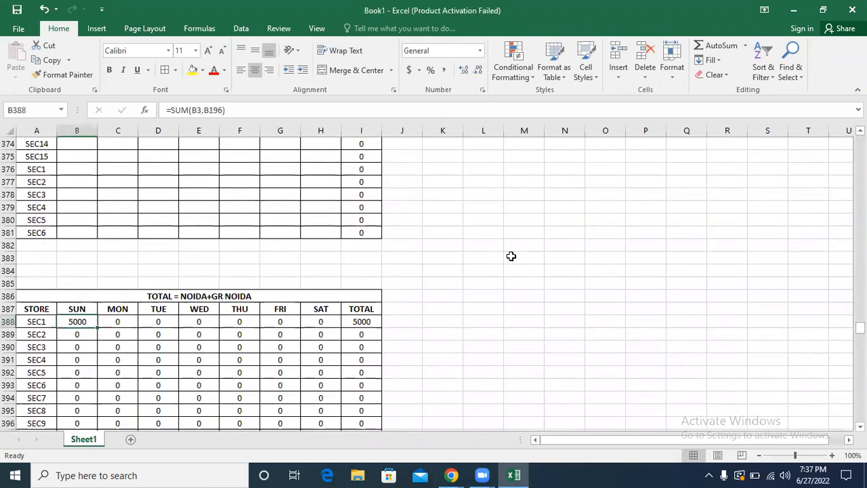
pyautogui.moveTo(861, 328); pyautogui.dragTo(861, 144)
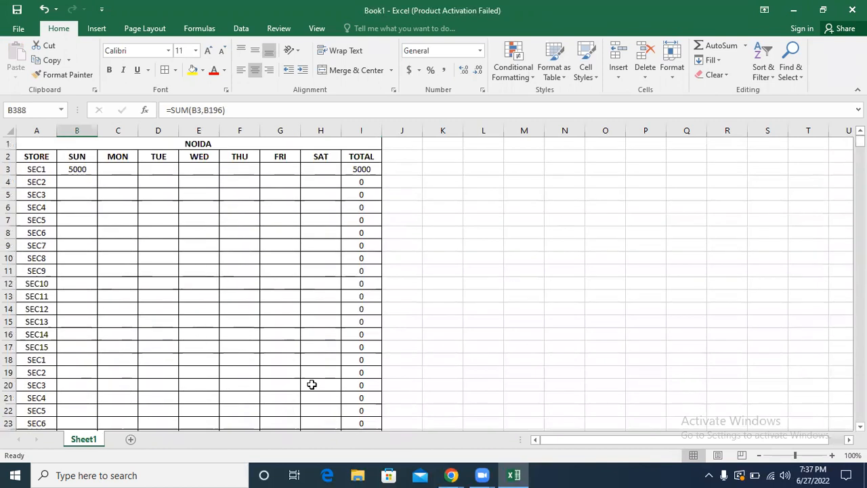
pyautogui.click(468, 307)
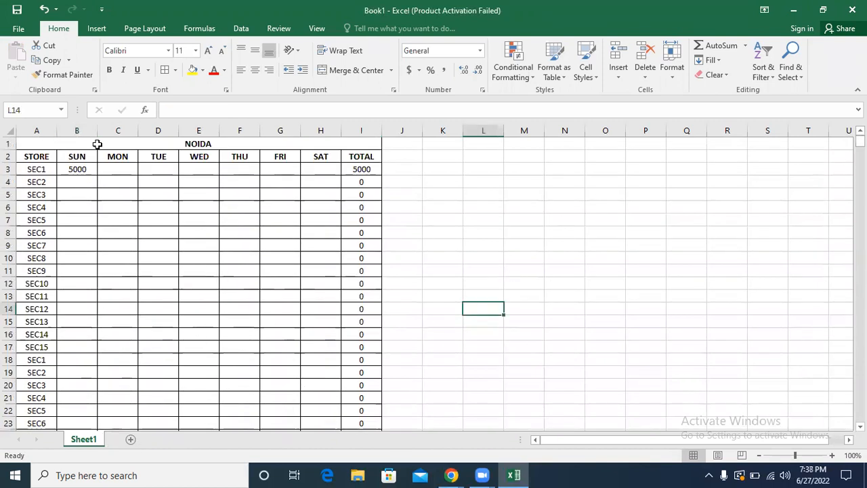
# Step: Copy A1:I12 of the NOIDA table to a new sheet, pasting it at A1 and again at A16
pyautogui.moveTo(243, 143); pyautogui.dragTo(238, 282)
pyautogui.hotkey('ctrl', 'c')
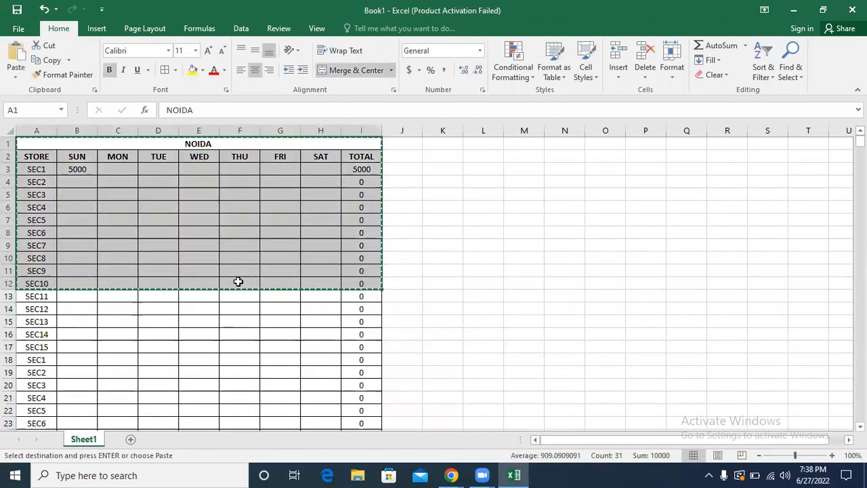
pyautogui.click(132, 440)
pyautogui.hotkey('ctrl', 'v')
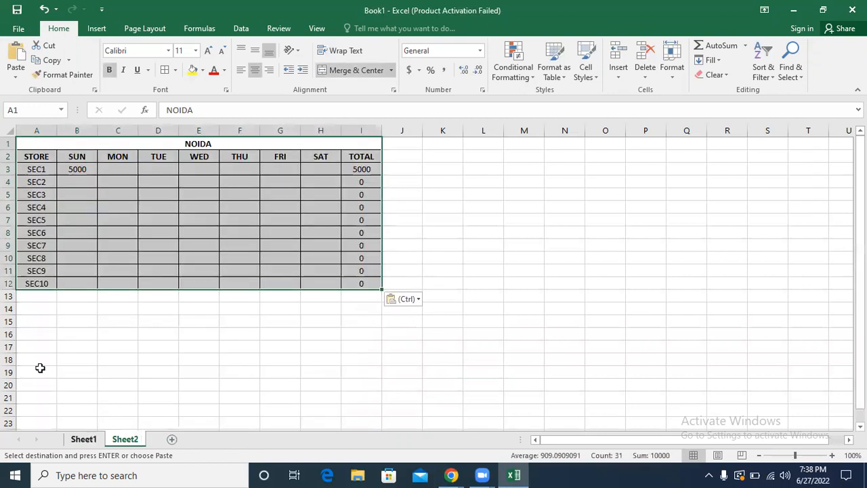
pyautogui.click(30, 330)
pyautogui.hotkey('ctrl', 'v')
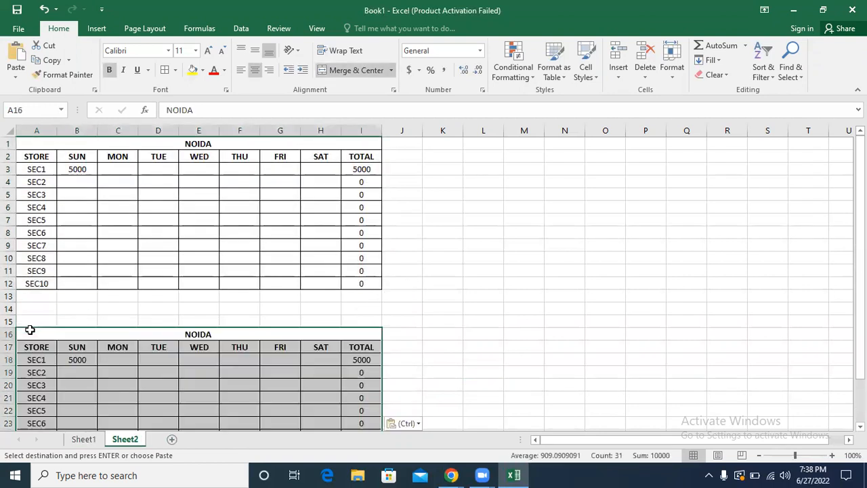
# Step: Paste another copy of the NOIDA table at A31 below the second copy
pyautogui.moveTo(860, 292); pyautogui.dragTo(861, 312)
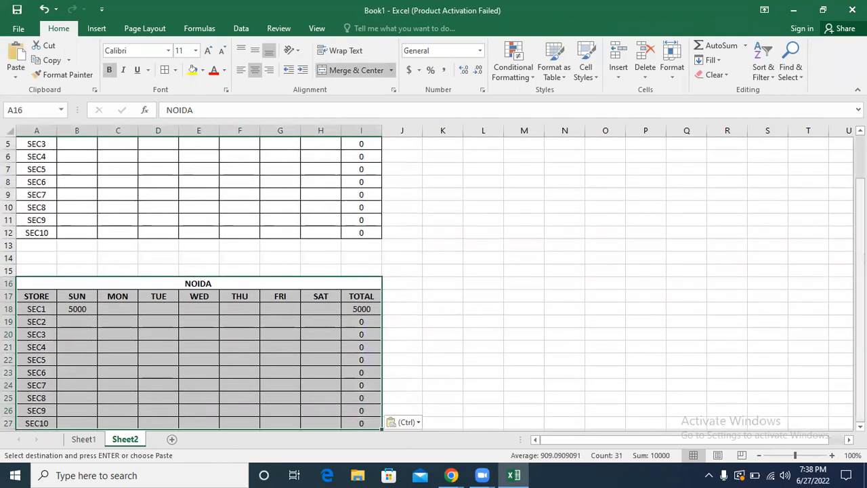
pyautogui.click(861, 426)
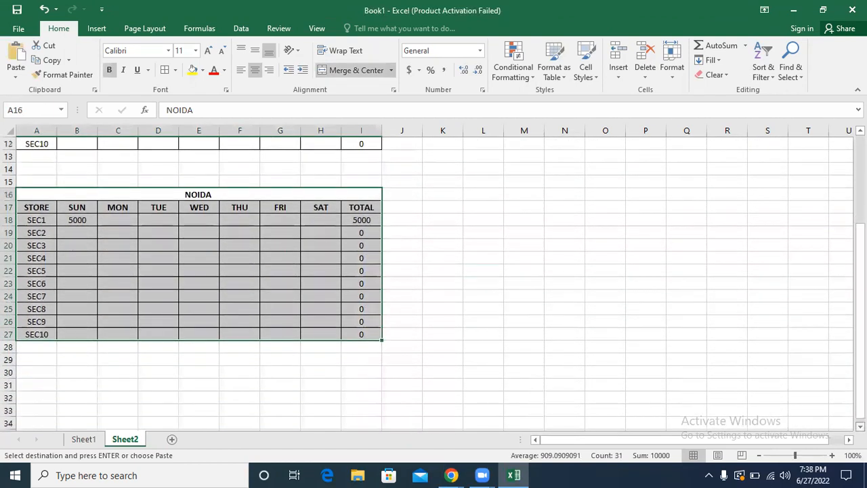
pyautogui.click(37, 378)
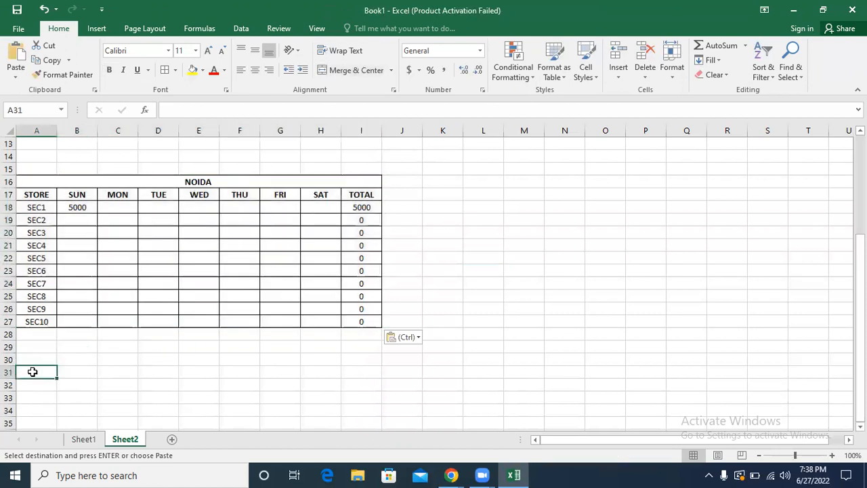
pyautogui.hotkey('ctrl', 'v')
# Step: Paste two more copies of the NOIDA table at A48 and A64
pyautogui.press('Down')
pyautogui.press('Down')
pyautogui.press('Down')
pyautogui.press('Down')
pyautogui.press('Down')
pyautogui.press('Down')
pyautogui.press('Down')
pyautogui.press('Down')
pyautogui.press('Down')
pyautogui.press('Down')
pyautogui.press('Down')
pyautogui.press('Down')
pyautogui.press('Down')
pyautogui.press('Down')
pyautogui.press('Down')
pyautogui.press('Down')
pyautogui.press('Down')
pyautogui.press('Down')
pyautogui.press('Down')
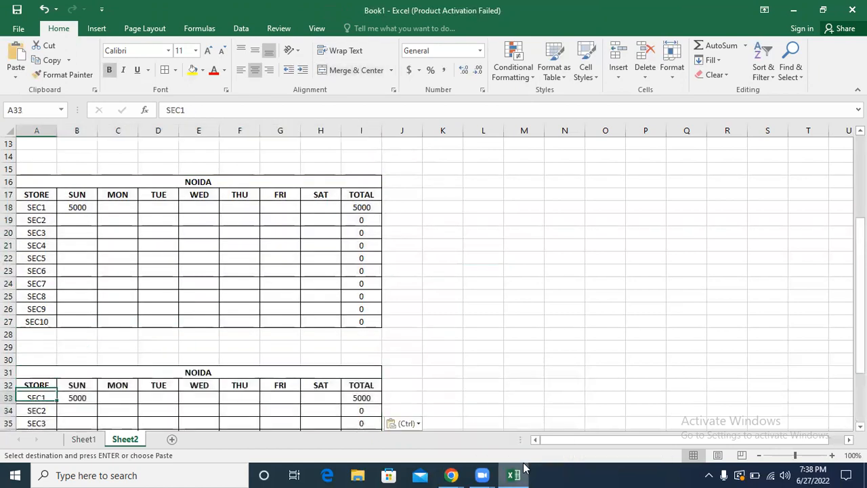
pyautogui.press('Up')
pyautogui.press('Up')
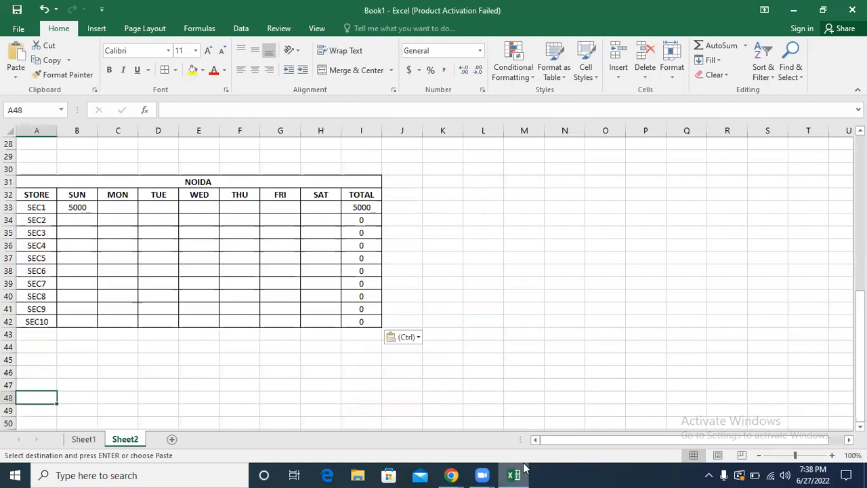
pyautogui.hotkey('ctrl', 'v')
pyautogui.press('Down')
pyautogui.press('Down')
pyautogui.press('Down')
pyautogui.press('Down')
pyautogui.press('Down')
pyautogui.press('Down')
pyautogui.press('Down')
pyautogui.press('Down')
pyautogui.press('Down')
pyautogui.press('Down')
pyautogui.press('Down')
pyautogui.press('Down')
pyautogui.press('Down')
pyautogui.press('Down')
pyautogui.press('Down')
pyautogui.press('Down')
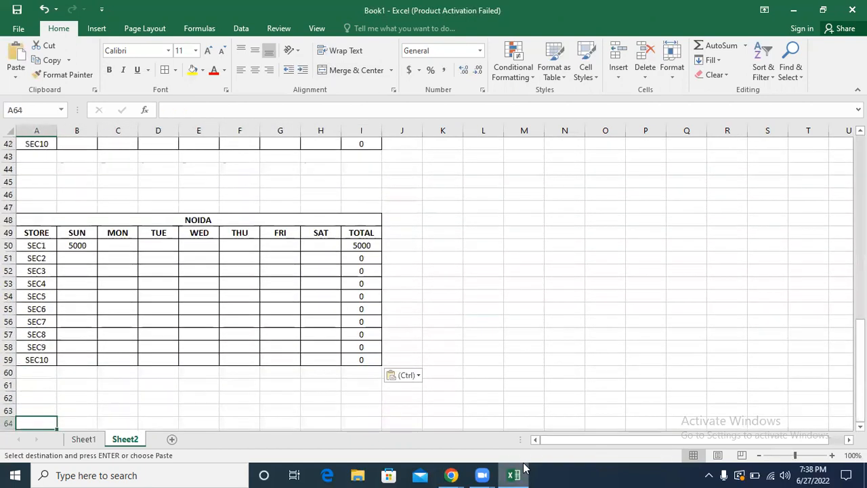
pyautogui.hotkey('ctrl', 'v')
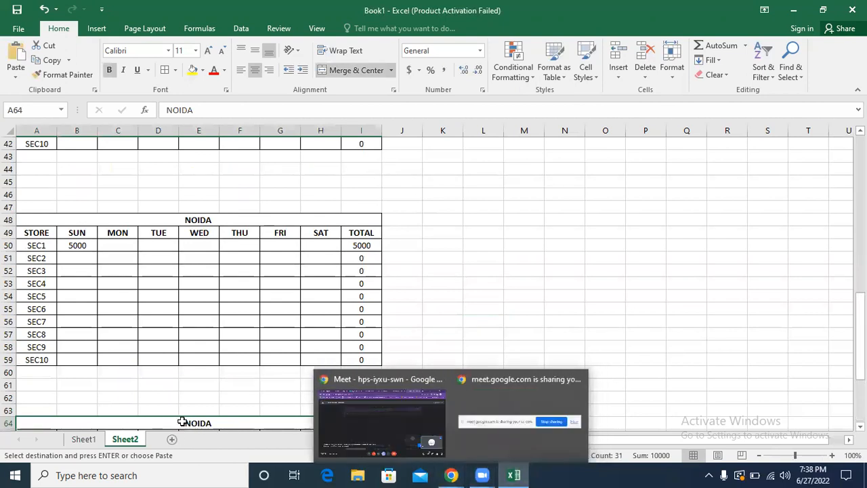
# Step: Title the table at A64 TOTAL ALL and the table at A48 DELHI
pyautogui.write('TOTAL ALL')
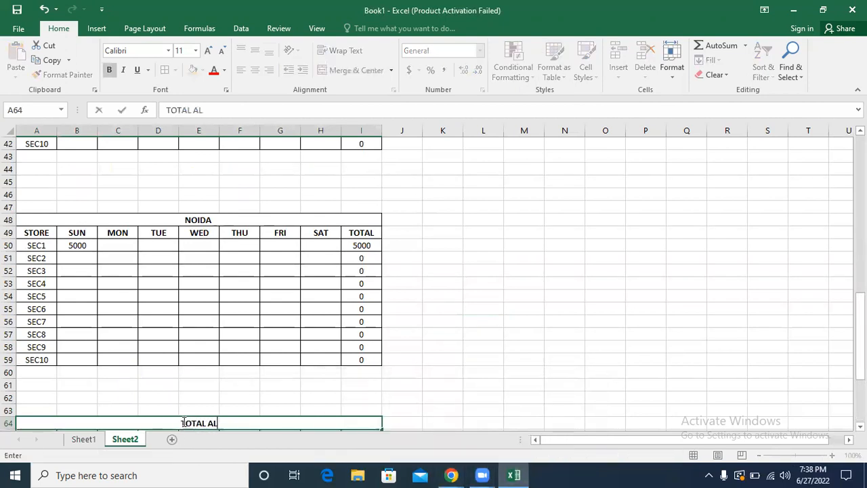
pyautogui.click(177, 220)
pyautogui.write('DELHI')
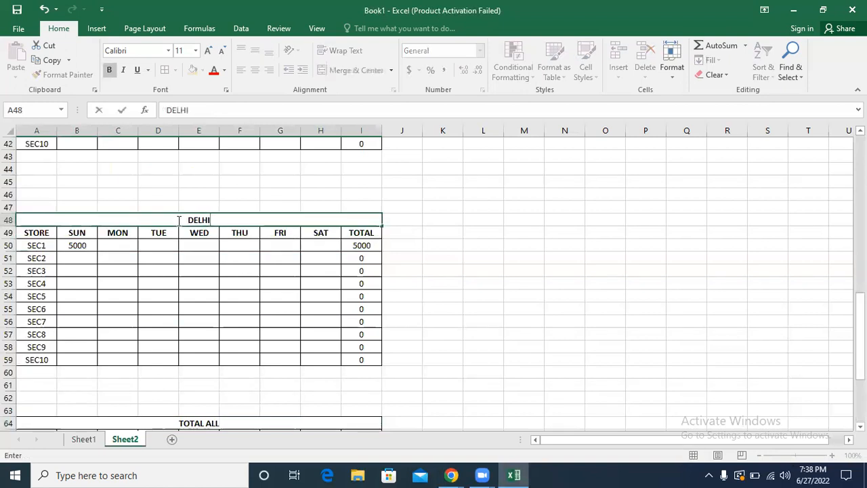
# Step: Change the title of the table at A31 to JAIPUR
pyautogui.press('Up')
pyautogui.press('Up')
pyautogui.press('Up')
pyautogui.press('Up')
pyautogui.press('Up')
pyautogui.press('Up')
pyautogui.press('Up')
pyautogui.press('Up')
pyautogui.press('Up')
pyautogui.press('Up')
pyautogui.press('Up')
pyautogui.press('Up')
pyautogui.press('Up')
pyautogui.press('Up')
pyautogui.press('Up')
pyautogui.press('Up')
pyautogui.press('Up')
pyautogui.press('Up')
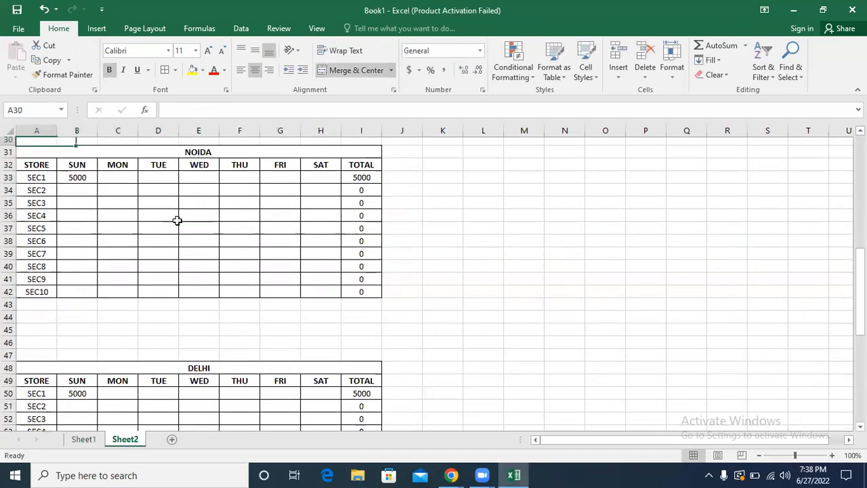
pyautogui.press('Down')
pyautogui.write('J')
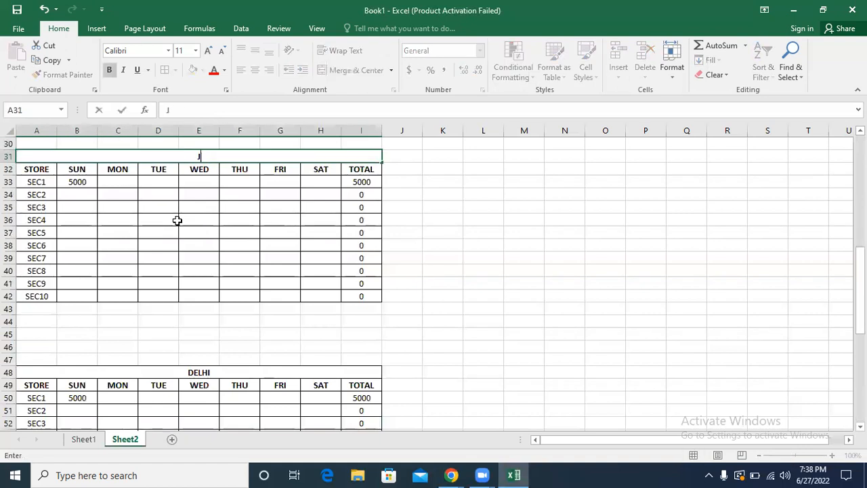
pyautogui.write('AIPUR')
# Step: Change the title of the table at A16 to AGRA
pyautogui.press('Up')
pyautogui.press('Up')
pyautogui.press('Up')
pyautogui.press('Up')
pyautogui.press('Up')
pyautogui.press('Up')
pyautogui.press('Up')
pyautogui.press('Up')
pyautogui.press('Up')
pyautogui.press('Up')
pyautogui.press('Up')
pyautogui.press('Up')
pyautogui.press('Up')
pyautogui.press('Up')
pyautogui.press('Up')
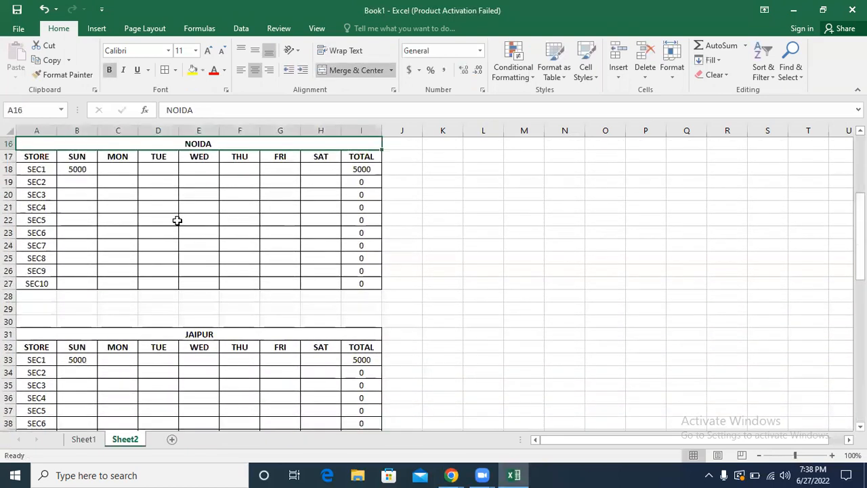
pyautogui.write('AGRA')
# Step: Change the title of the first table in A1 to KANPUR
pyautogui.press('Up')
pyautogui.press('Up')
pyautogui.press('Up')
pyautogui.press('Up')
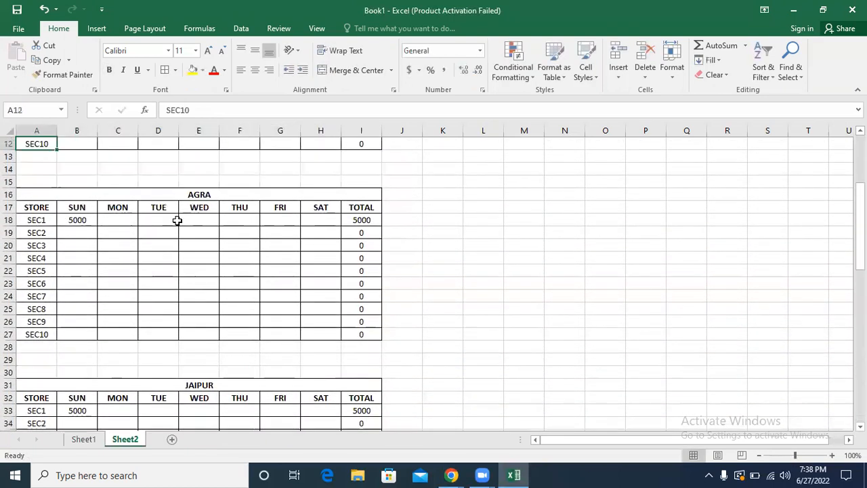
pyautogui.press('Up')
pyautogui.press('Up')
pyautogui.press('Up')
pyautogui.press('Up')
pyautogui.press('Up')
pyautogui.press('Up')
pyautogui.press('Up')
pyautogui.press('Up')
pyautogui.press('Up')
pyautogui.press('Up')
pyautogui.press('Up')
pyautogui.press('Down')
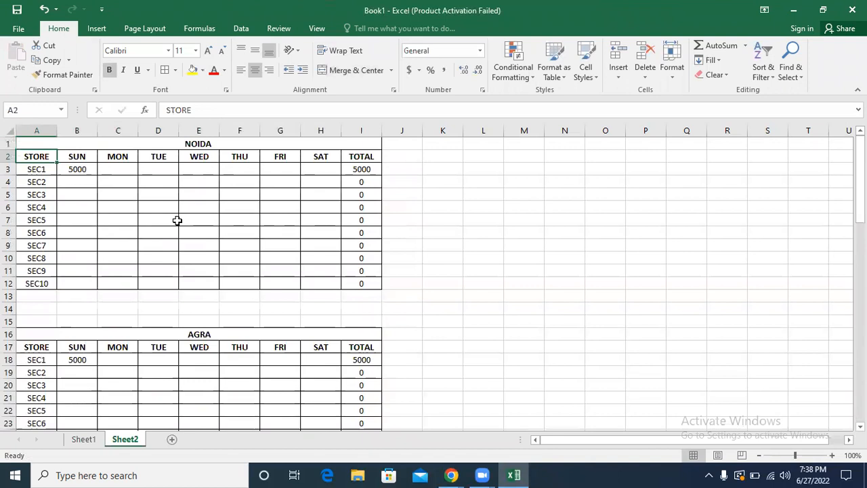
pyautogui.press('Up')
pyautogui.write('KANPUR')
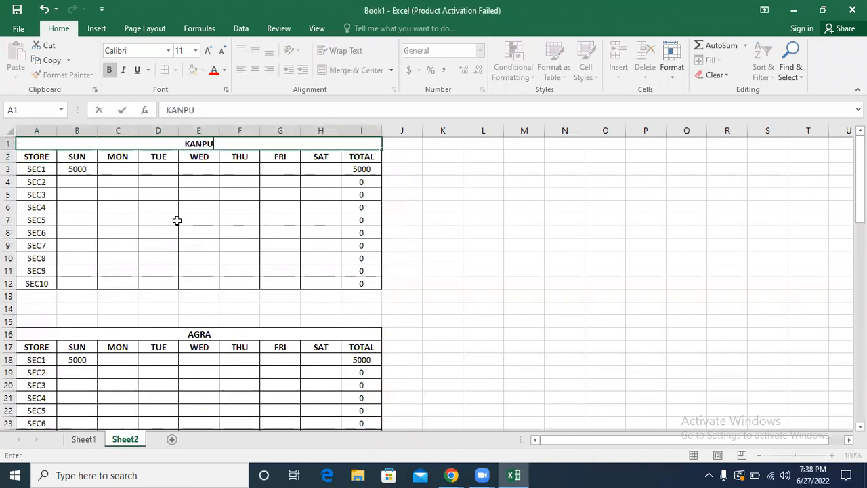
pyautogui.hotkey('ctrl', 'Return')
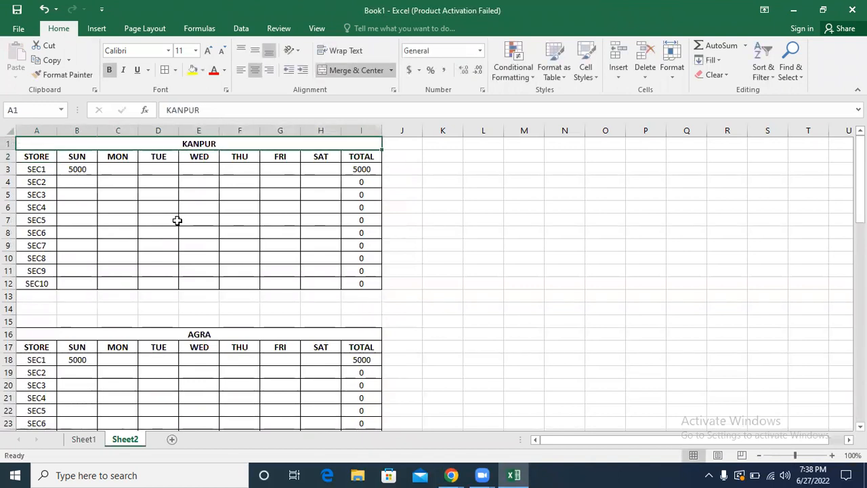
# Step: Start a SUM formula in B66 of the TOTAL ALL table with KANPUR's SEC1 Sunday cell B3 as its first argument
pyautogui.press('Down')
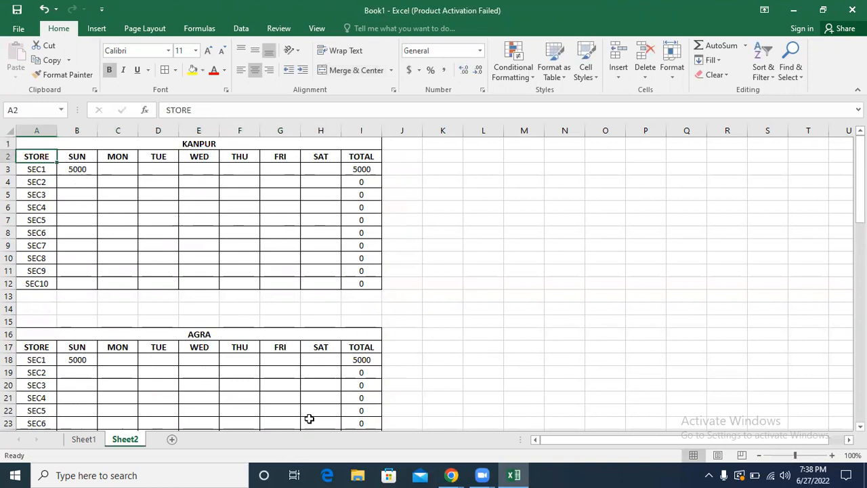
pyautogui.press('Down')
pyautogui.press('Down')
pyautogui.press('Down')
pyautogui.press('Down')
pyautogui.press('Down')
pyautogui.press('Down')
pyautogui.press('Down')
pyautogui.press('Down')
pyautogui.press('Down')
pyautogui.press('Down')
pyautogui.press('Down')
pyautogui.press('Down')
pyautogui.press('Down')
pyautogui.press('Down')
pyautogui.press('Down')
pyautogui.press('Down')
pyautogui.press('Down')
pyautogui.press('Down')
pyautogui.press('Down')
pyautogui.press('Down')
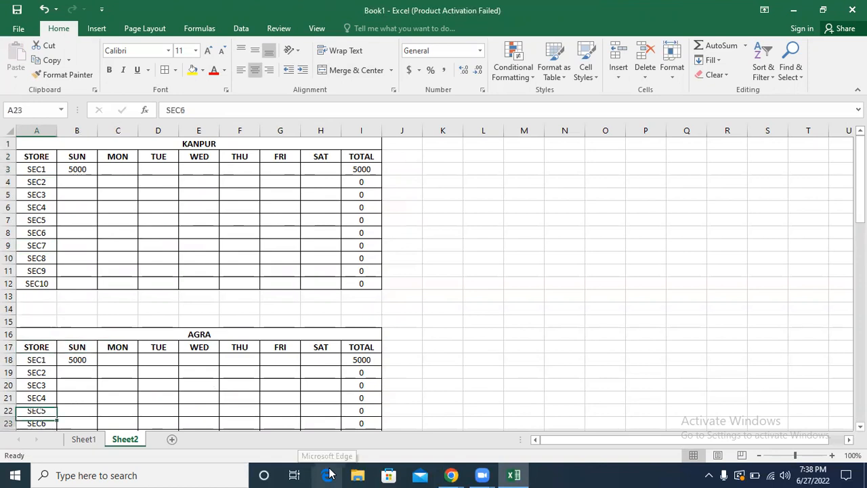
pyautogui.press('Down')
pyautogui.press('Down')
pyautogui.press('Down')
pyautogui.press('Down')
pyautogui.press('Down')
pyautogui.press('Down')
pyautogui.press('Down')
pyautogui.press('Down')
pyautogui.press('Down')
pyautogui.press('Down')
pyautogui.press('Down')
pyautogui.press('Down')
pyautogui.press('Down')
pyautogui.press('Down')
pyautogui.press('Down')
pyautogui.press('Down')
pyautogui.press('Down')
pyautogui.press('Down')
pyautogui.press('Down')
pyautogui.press('Down')
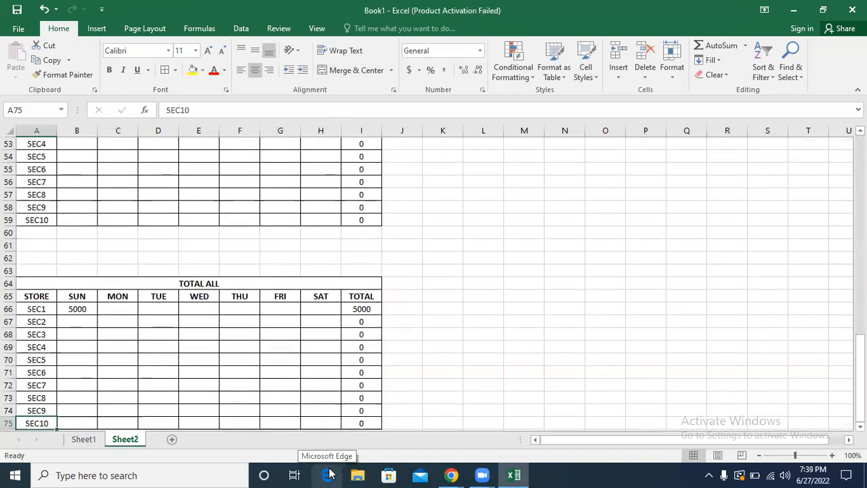
pyautogui.press('Down')
pyautogui.click(75, 296)
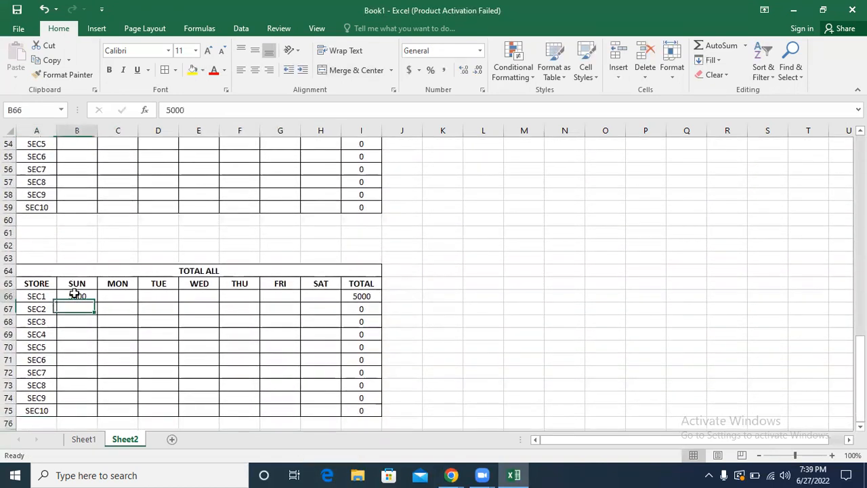
pyautogui.write('=SUM(')
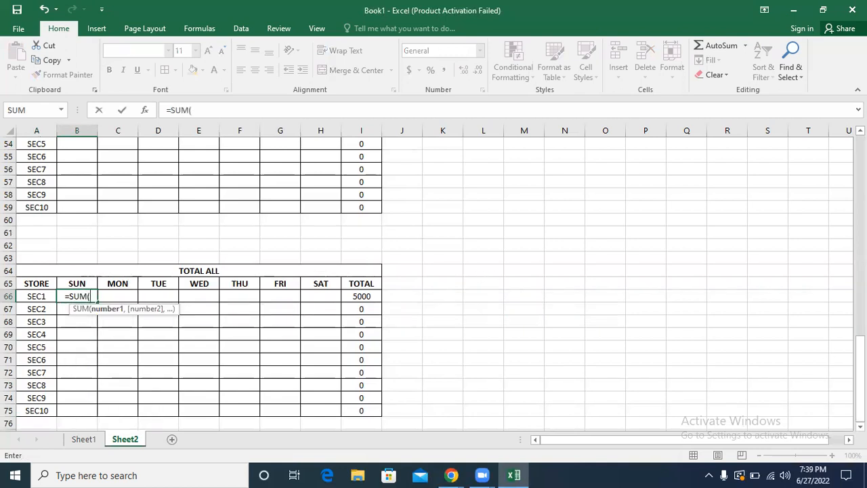
pyautogui.moveTo(861, 371); pyautogui.dragTo(860, 169)
pyautogui.click(70, 170)
pyautogui.write(',')
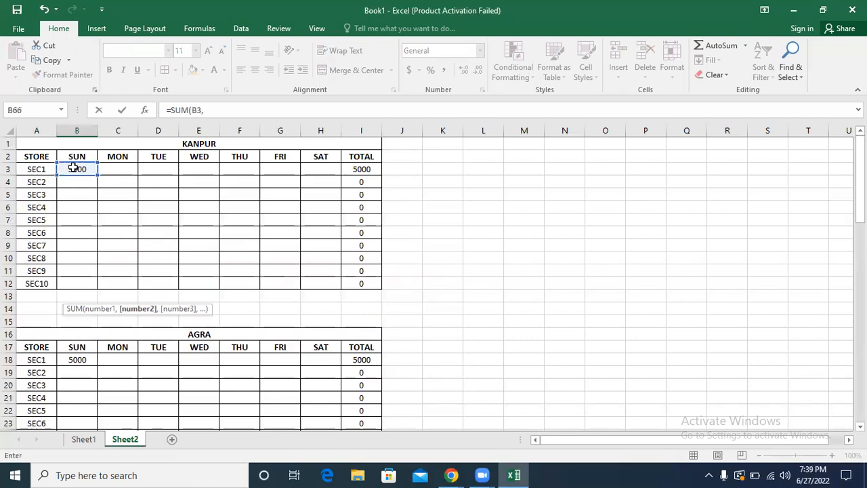
# Step: Add the SEC1 Sunday cells B18, B33 and B50 of AGRA, JAIPUR and DELHI to the SUM formula and enter it
pyautogui.click(72, 359)
pyautogui.write(',')
pyautogui.moveTo(860, 178); pyautogui.dragTo(861, 228)
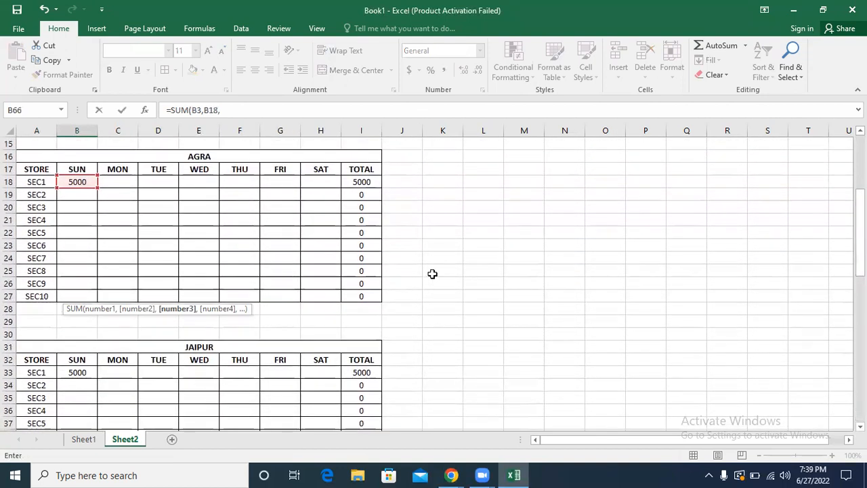
pyautogui.click(77, 372)
pyautogui.write(',')
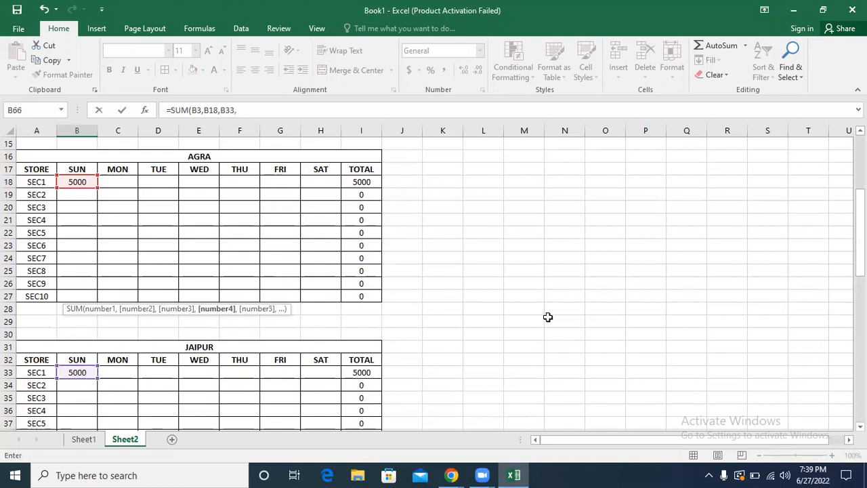
pyautogui.moveTo(860, 231); pyautogui.dragTo(860, 290)
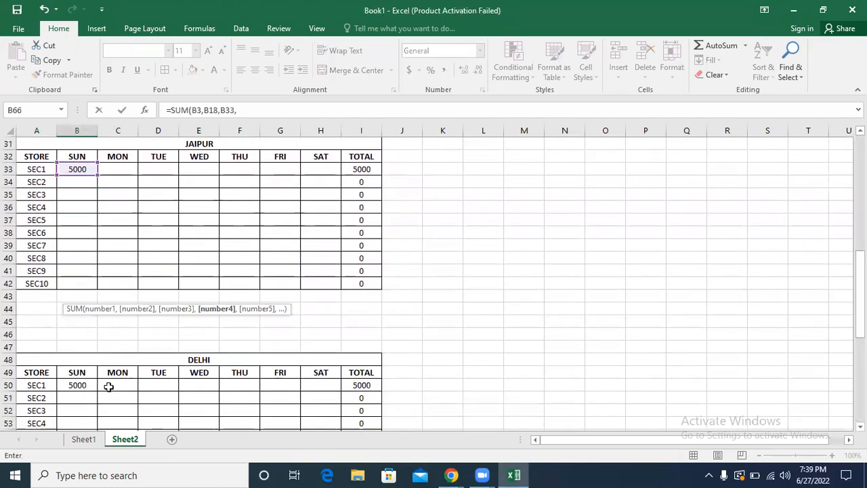
pyautogui.click(64, 385)
pyautogui.write(',')
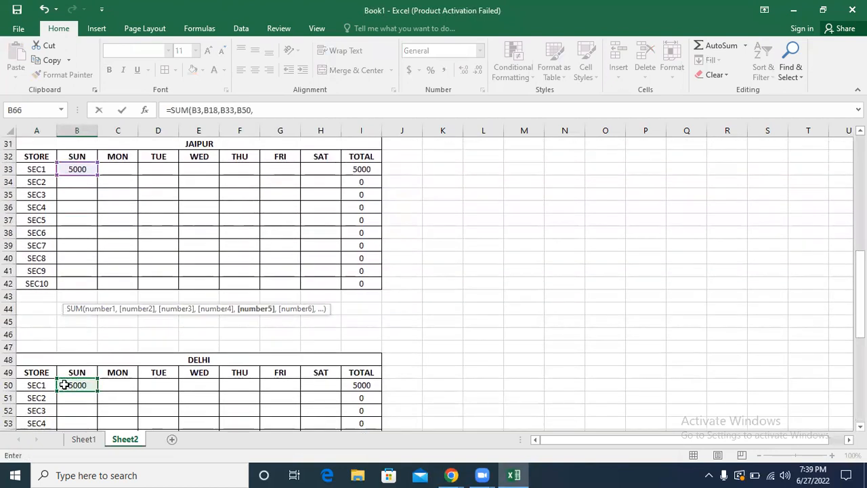
pyautogui.moveTo(861, 291); pyautogui.dragTo(861, 339)
pyautogui.click(258, 110)
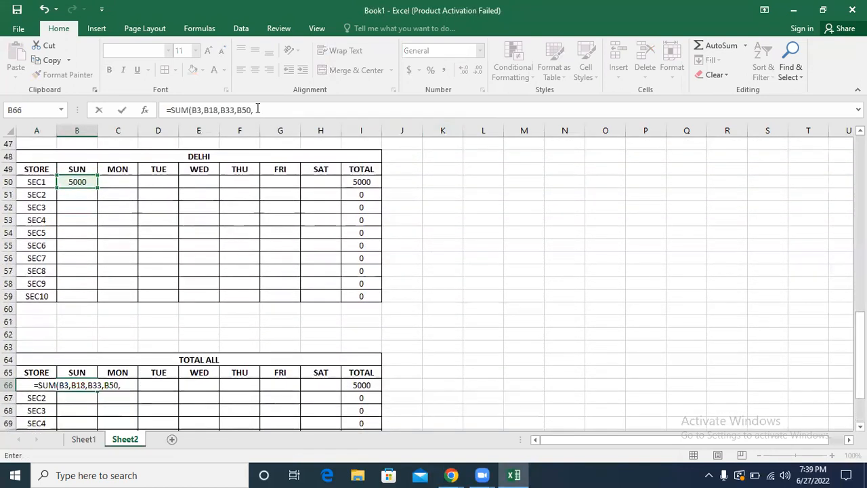
pyautogui.press('BackSpace')
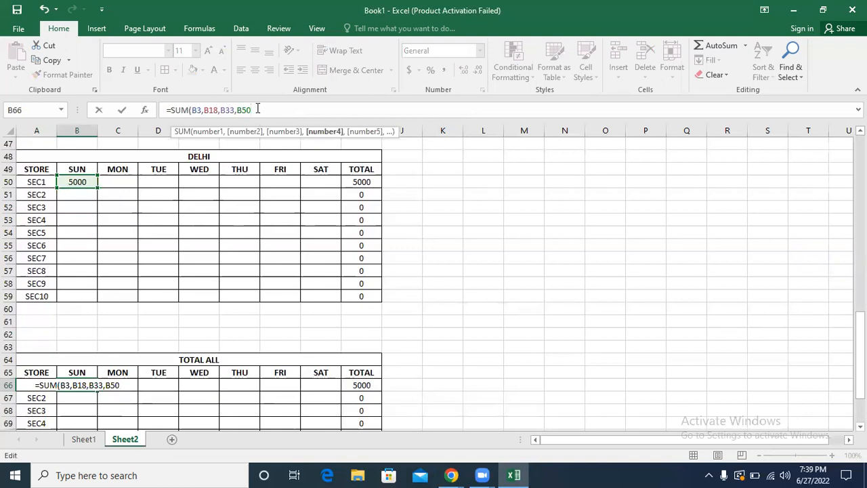
pyautogui.press('Return')
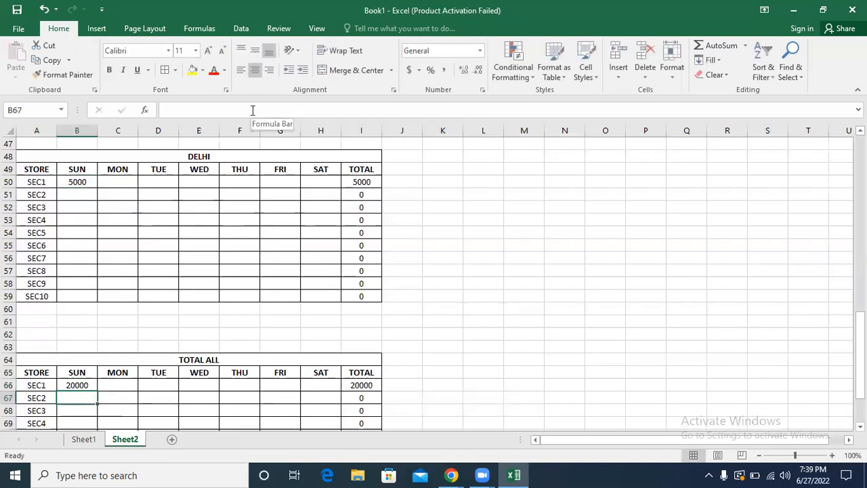
# Step: Fill the B66 formula across to H66 and down through all TOTAL ALL store rows, and check the formula in F66
pyautogui.click(74, 385)
pyautogui.moveTo(98, 391); pyautogui.dragTo(339, 393)
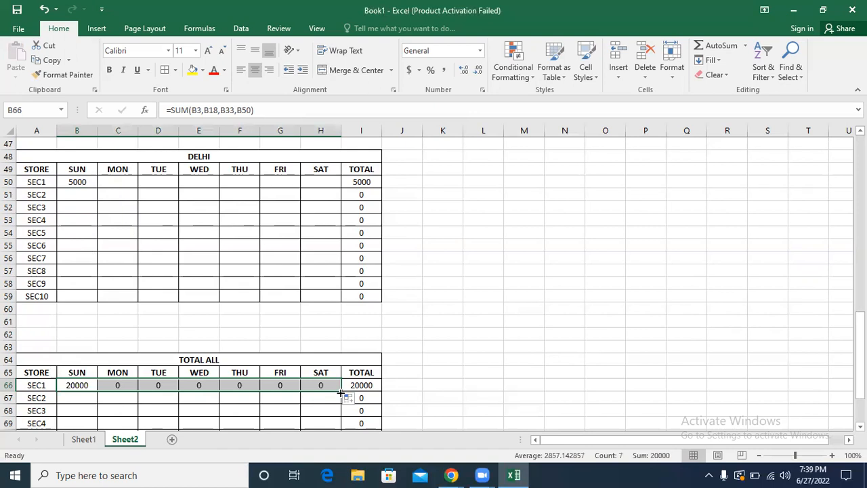
pyautogui.doubleClick(341, 393)
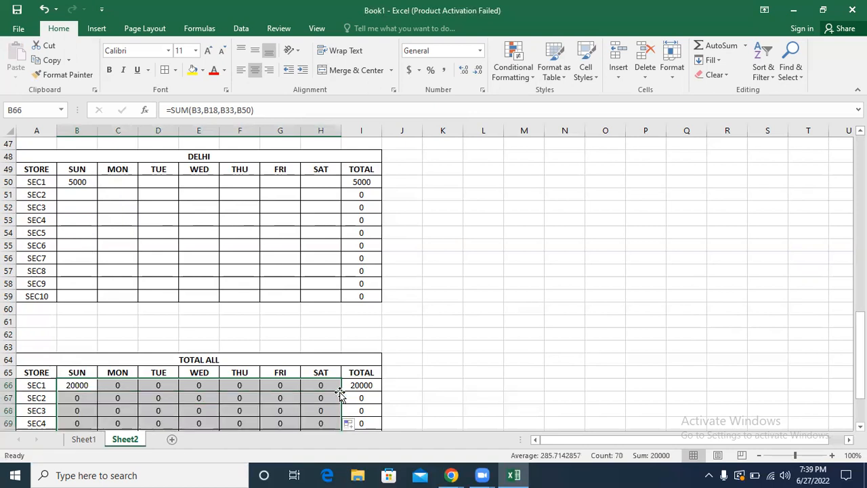
pyautogui.click(479, 261)
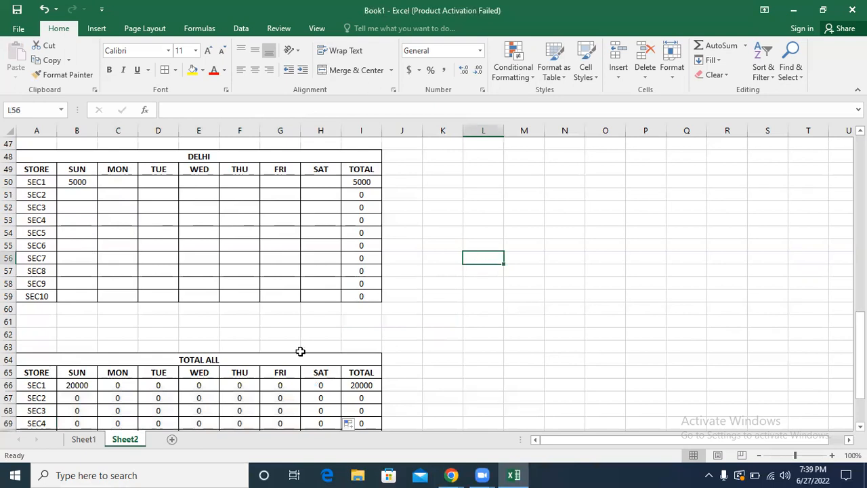
pyautogui.click(252, 380)
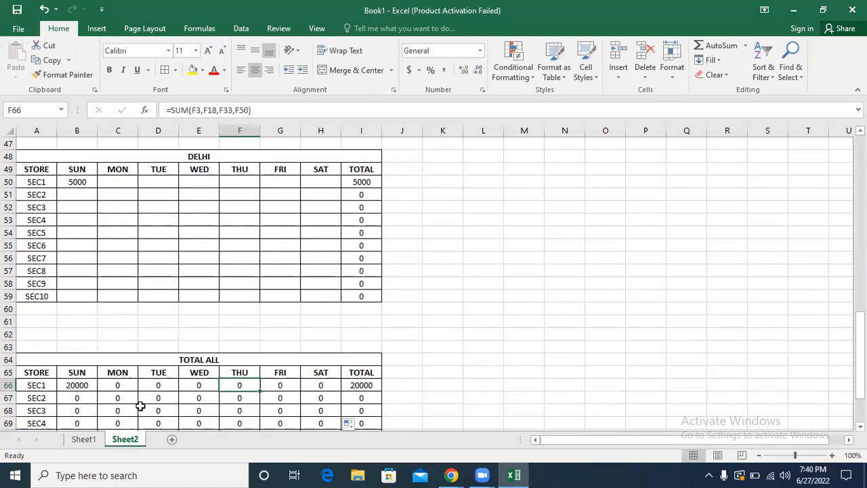
# Step: Add a new worksheet after Sheet2 and name it NOIDA
pyautogui.click(171, 440)
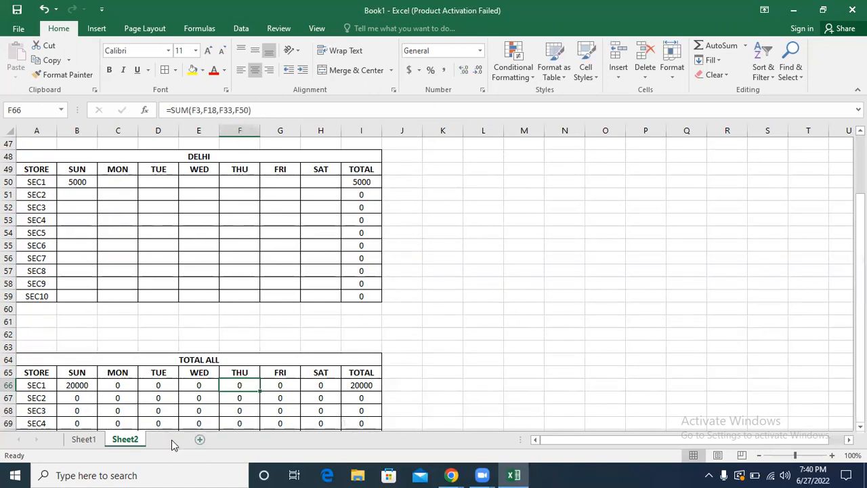
pyautogui.doubleClick(173, 439)
pyautogui.write('NI')
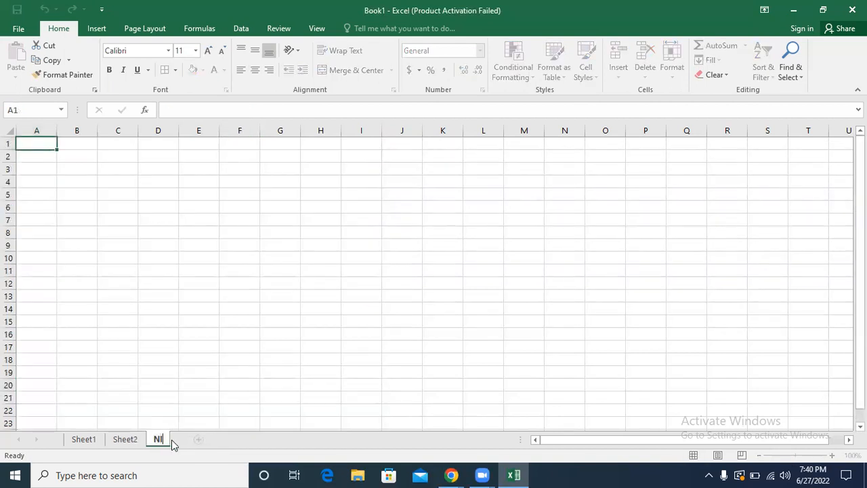
pyautogui.write('DAIDA')
pyautogui.press('Return')
pyautogui.click(234, 412)
# Step: Add two more worksheets after NOIDA and name them DELHI and GHAZIABAD
pyautogui.click(218, 441)
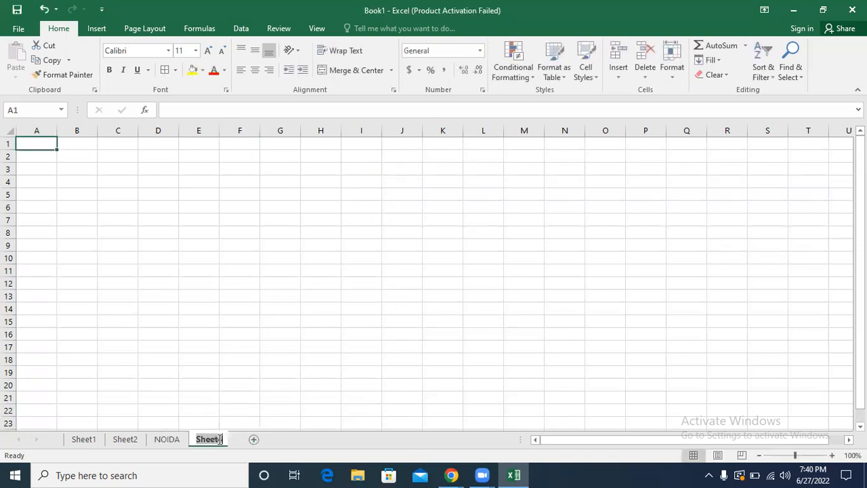
pyautogui.doubleClick(216, 439)
pyautogui.write('DELHI')
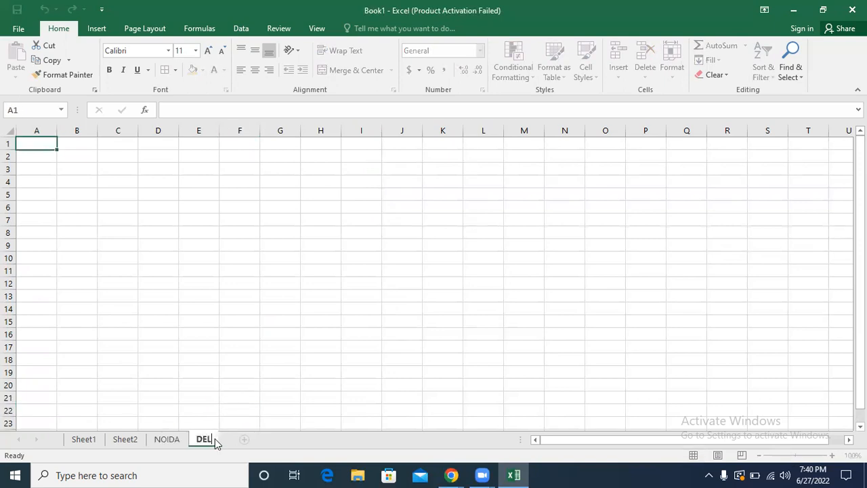
pyautogui.click(252, 439)
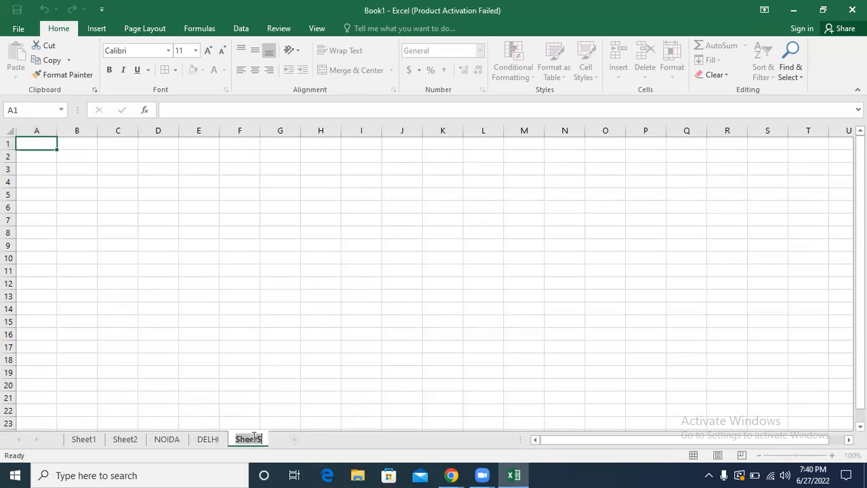
pyautogui.doubleClick(254, 439)
pyautogui.write('GHAZIABAD')
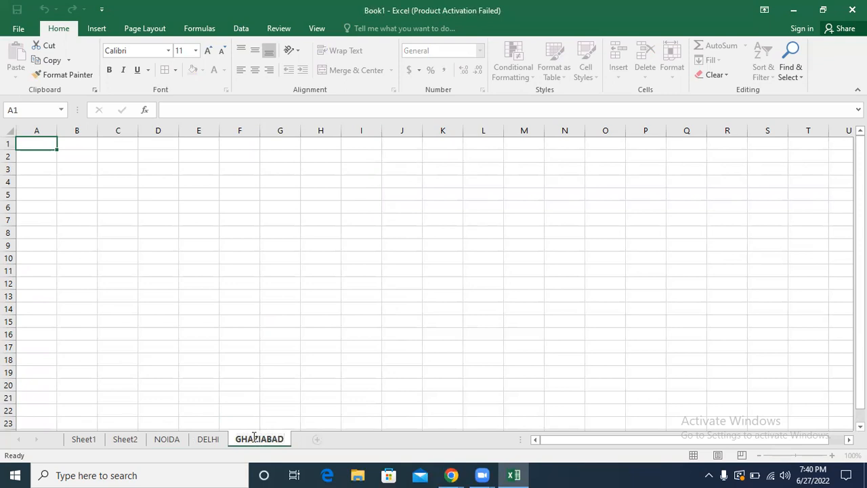
# Step: Add two further worksheets after GHAZIABAD and name them AGRA and TOTAL
pyautogui.click(316, 439)
pyautogui.doubleClick(320, 438)
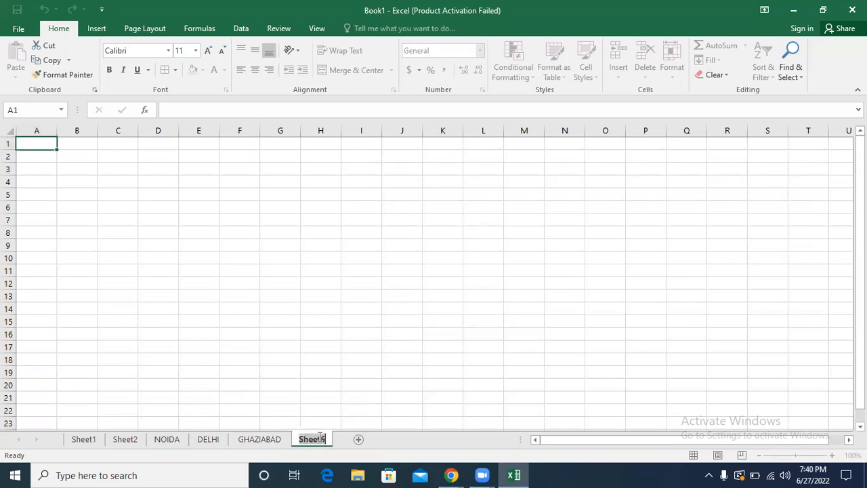
pyautogui.write('AGRA')
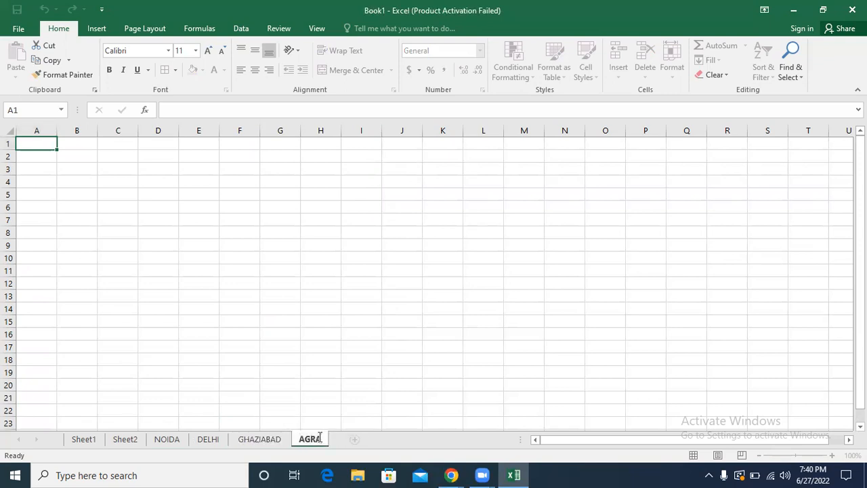
pyautogui.click(353, 436)
pyautogui.click(353, 435)
pyautogui.doubleClick(354, 437)
pyautogui.write('TOTAL')
pyautogui.press('Return')
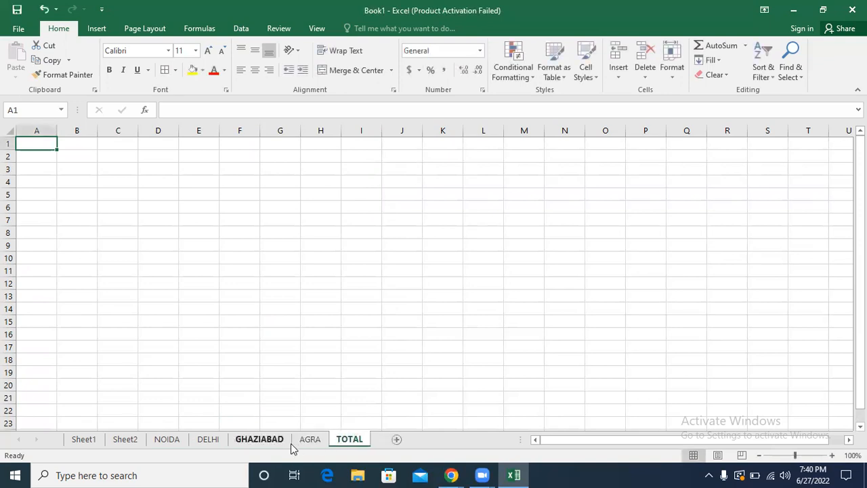
# Step: Copy the DELHI table A48:I59 from Sheet2 and paste it at A1 of the NOIDA sheet
pyautogui.click(171, 439)
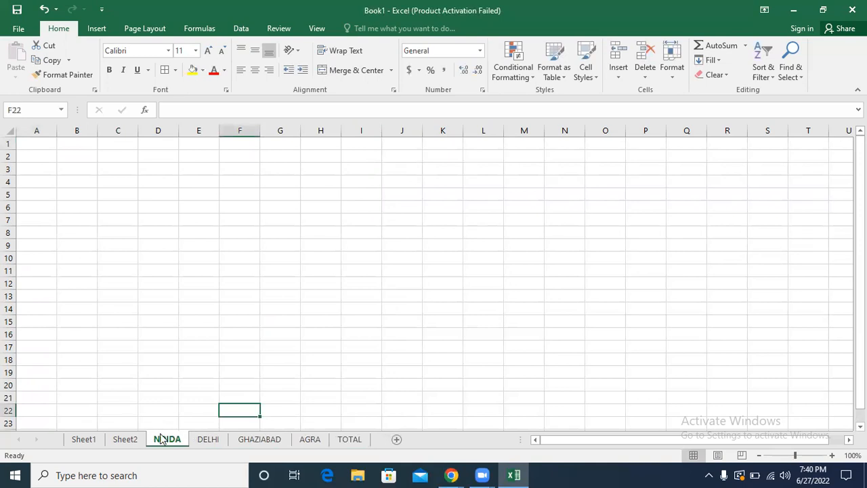
pyautogui.click(130, 440)
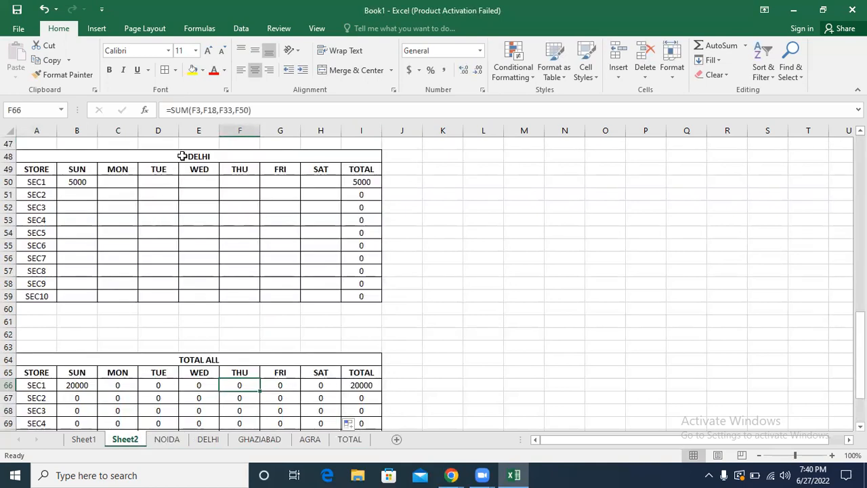
pyautogui.moveTo(182, 156); pyautogui.dragTo(203, 294)
pyautogui.hotkey('ctrl', 'c')
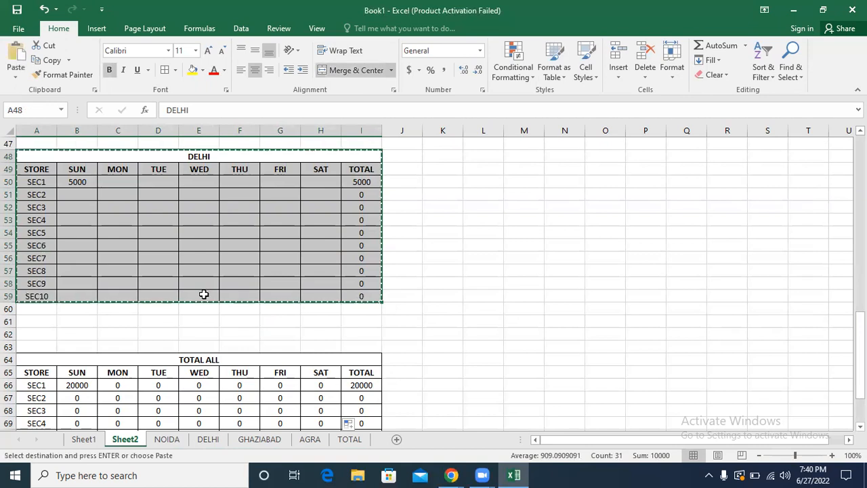
pyautogui.click(167, 439)
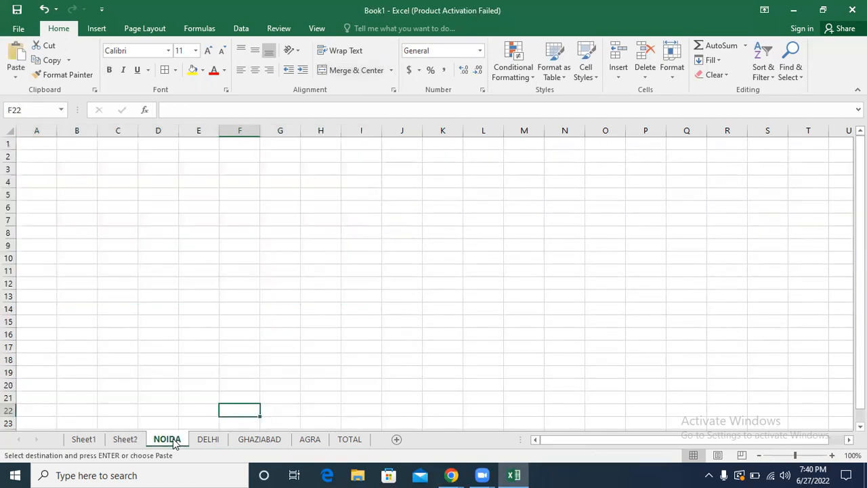
pyautogui.click(29, 144)
pyautogui.hotkey('ctrl', 'v')
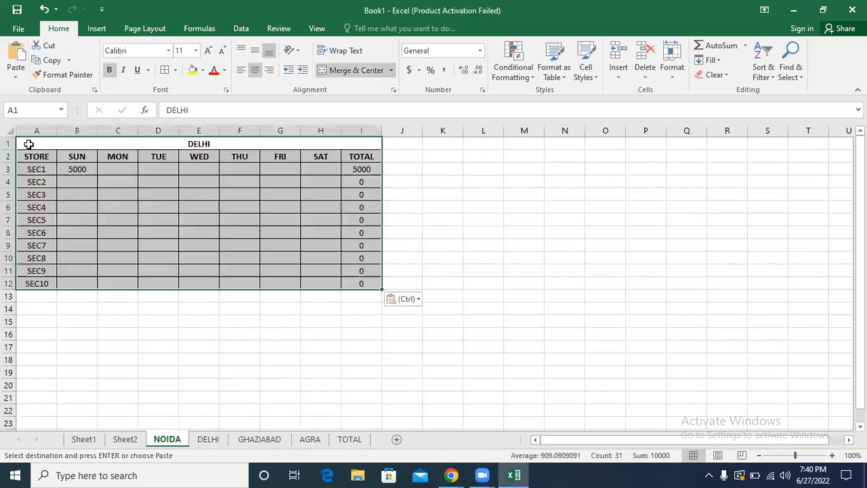
# Step: Paste the copied store table at A1 of the DELHI, GHAZIABAD and AGRA sheets
pyautogui.click(207, 441)
pyautogui.hotkey('ctrl', 'v')
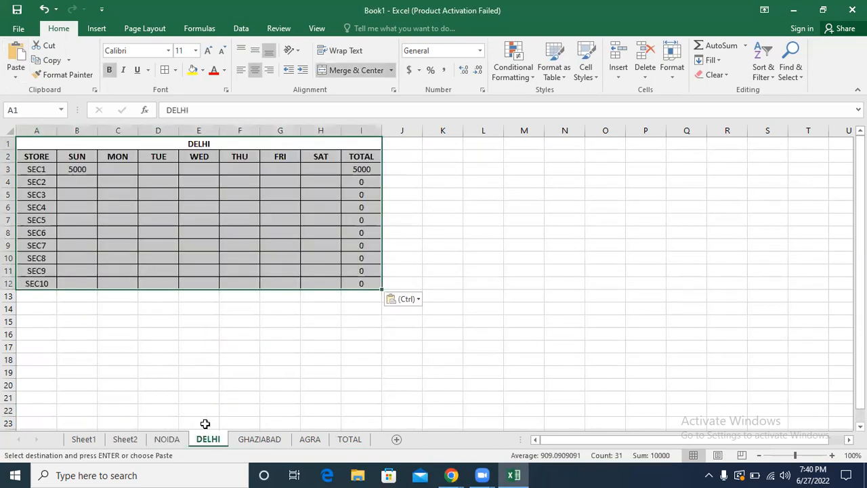
pyautogui.click(260, 440)
pyautogui.hotkey('ctrl', 'v')
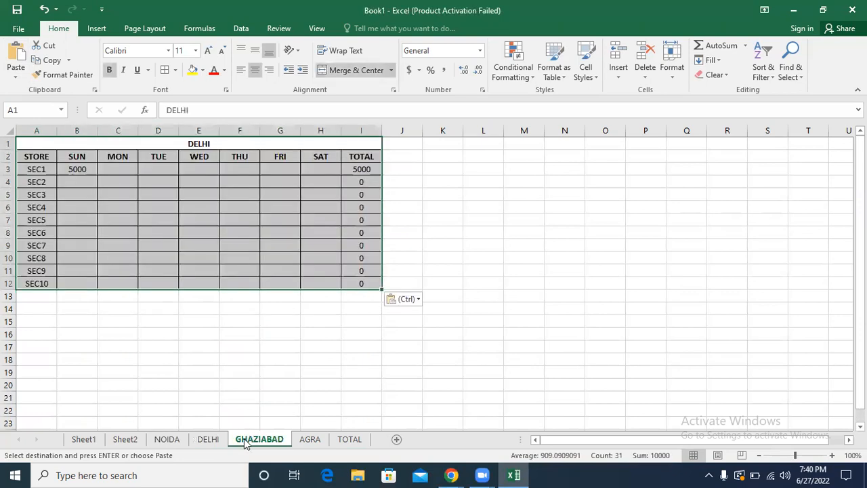
pyautogui.click(305, 441)
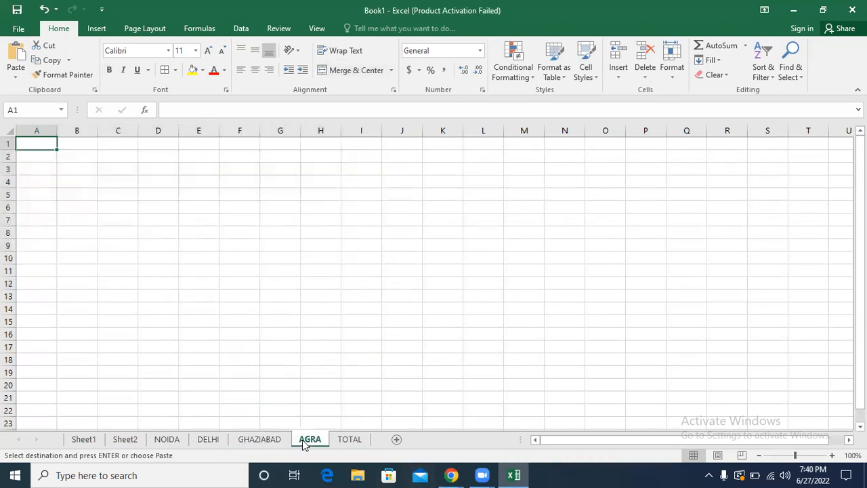
pyautogui.hotkey('ctrl', 'v')
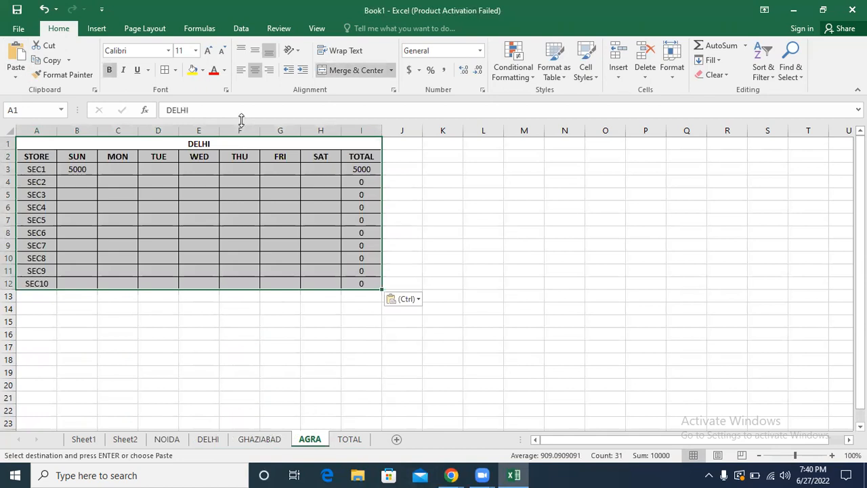
# Step: Change the A1 table titles on the AGRA and GHAZIABAD sheets to AGRA and GHAZIABAD
pyautogui.click(211, 140)
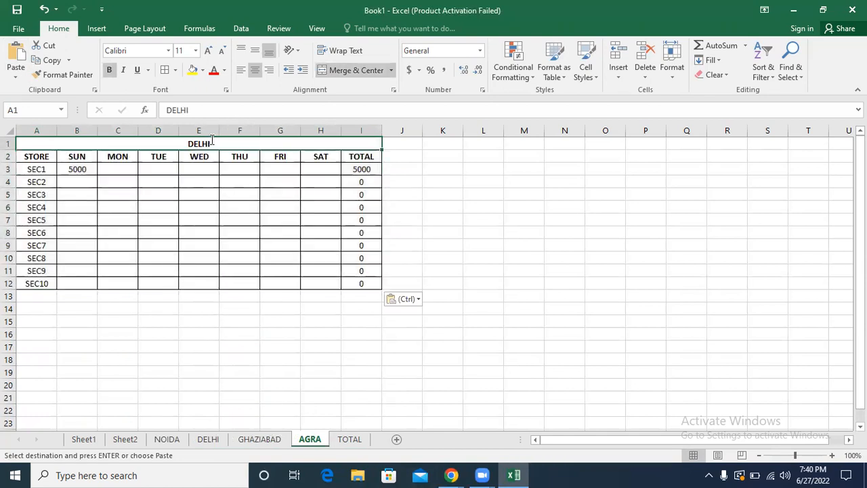
pyautogui.write('AGRA')
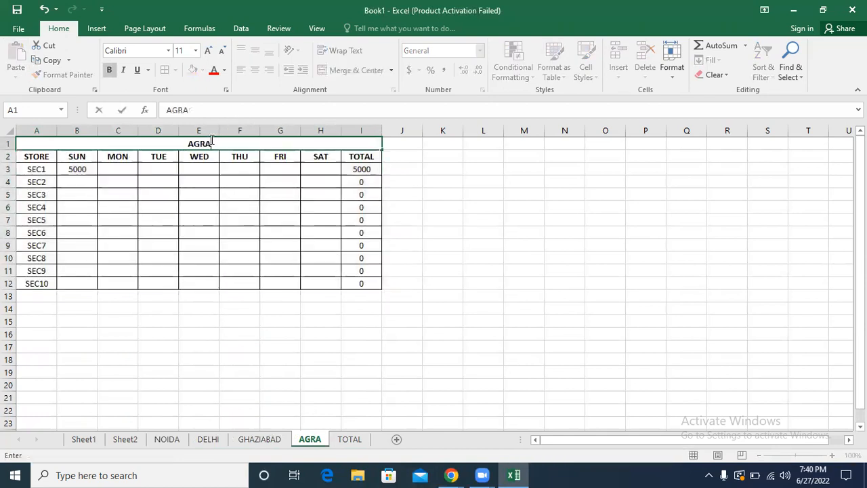
pyautogui.click(253, 439)
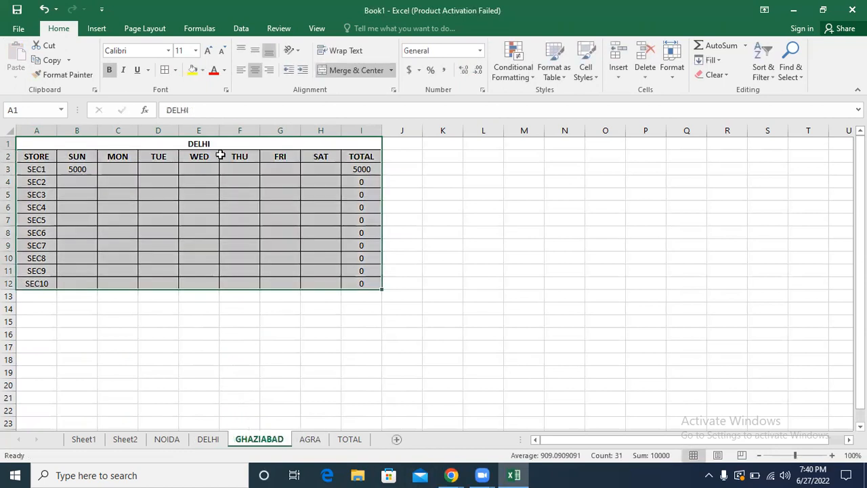
pyautogui.click(187, 141)
pyautogui.write('GHAZIABAD')
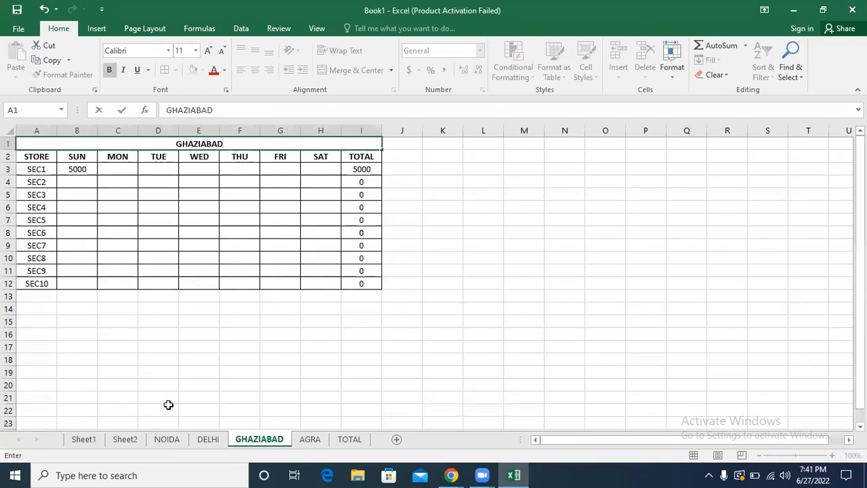
pyautogui.click(207, 440)
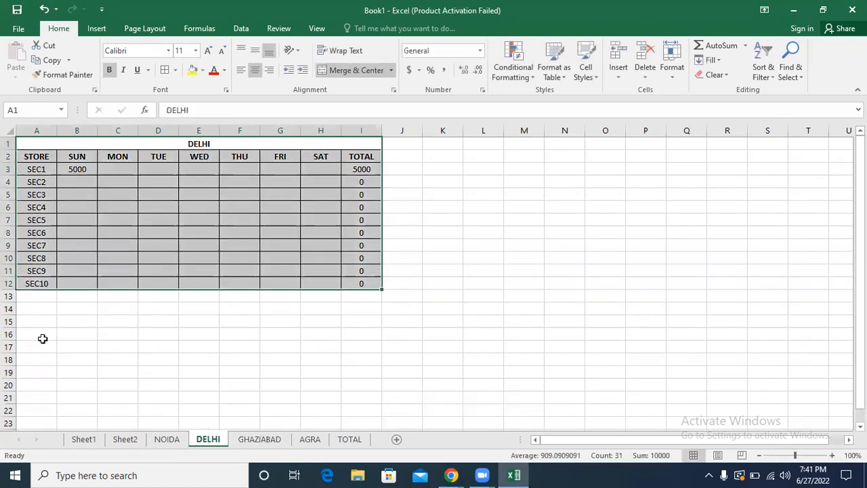
pyautogui.click(164, 441)
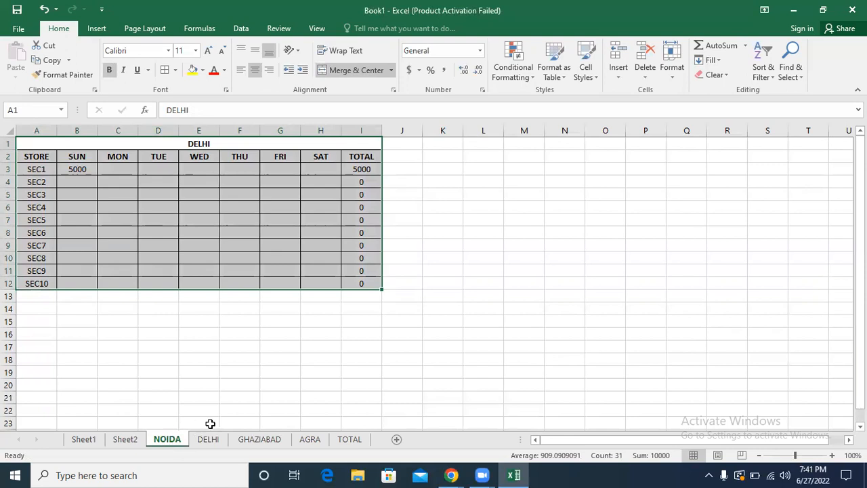
# Step: Copy the AGRA sheet's table A1:I12 and paste it at A1 of the TOTAL sheet
pyautogui.click(360, 442)
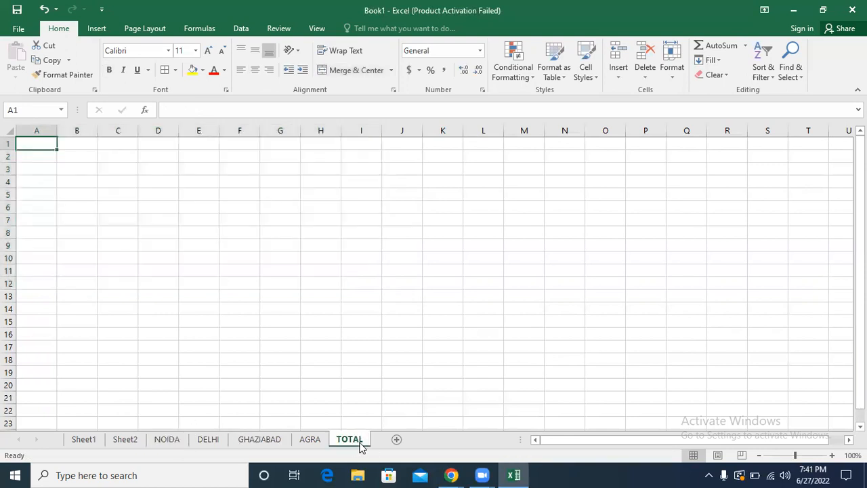
pyautogui.click(311, 442)
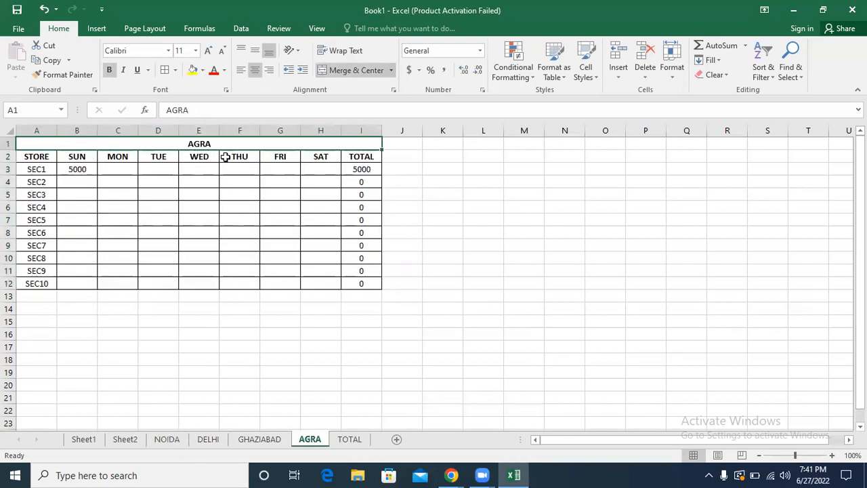
pyautogui.moveTo(226, 143); pyautogui.dragTo(243, 280)
pyautogui.hotkey('ctrl', 'c')
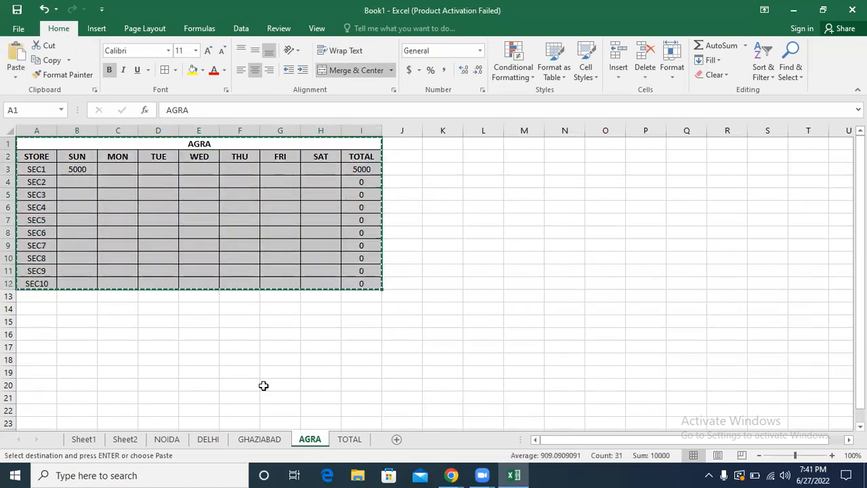
pyautogui.click(349, 439)
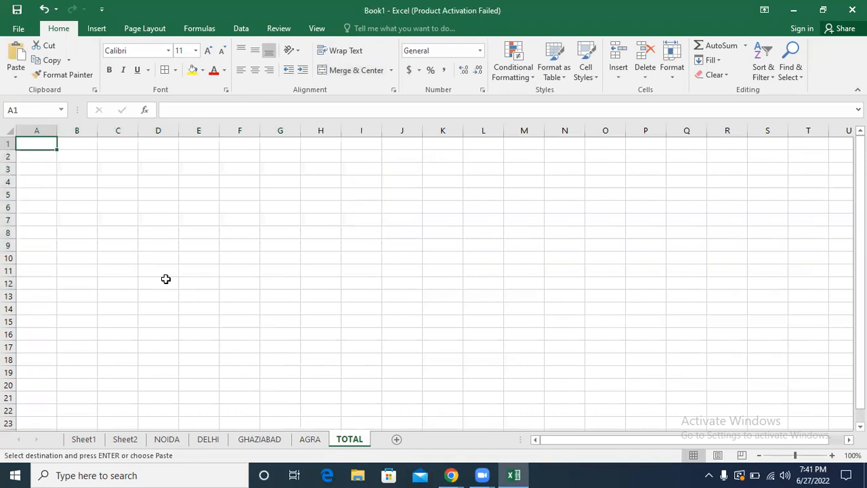
pyautogui.hotkey('ctrl', 'v')
# Step: Change the title of the TOTAL sheet's table in A1 to ALL TOTAL
pyautogui.click(231, 144)
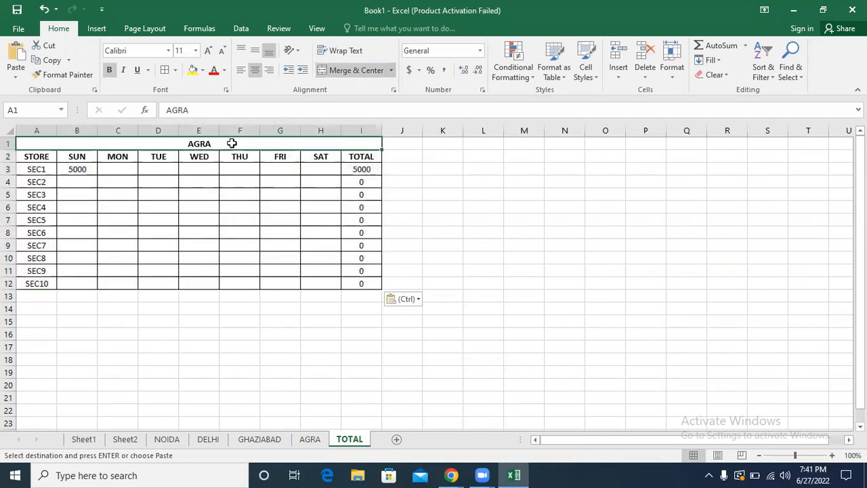
pyautogui.write('OVER')
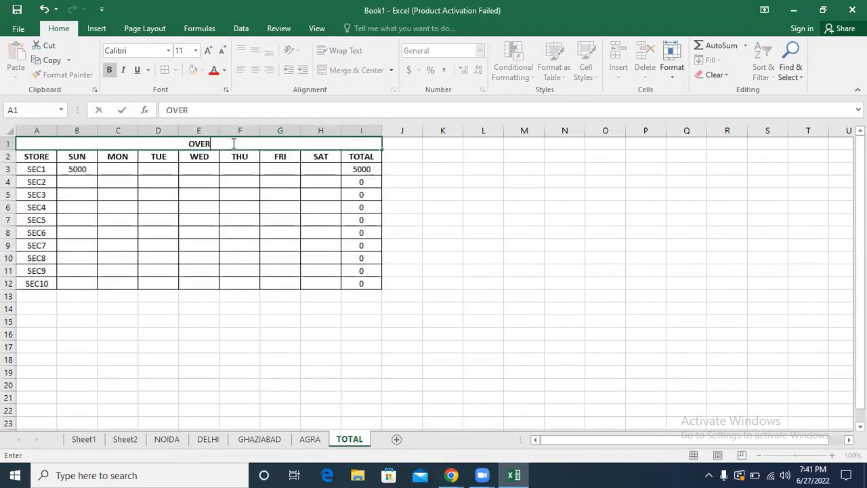
pyautogui.press('BackSpace')
pyautogui.press('BackSpace')
pyautogui.press('BackSpace')
pyautogui.press('BackSpace')
pyautogui.write('ALL TOTAL')
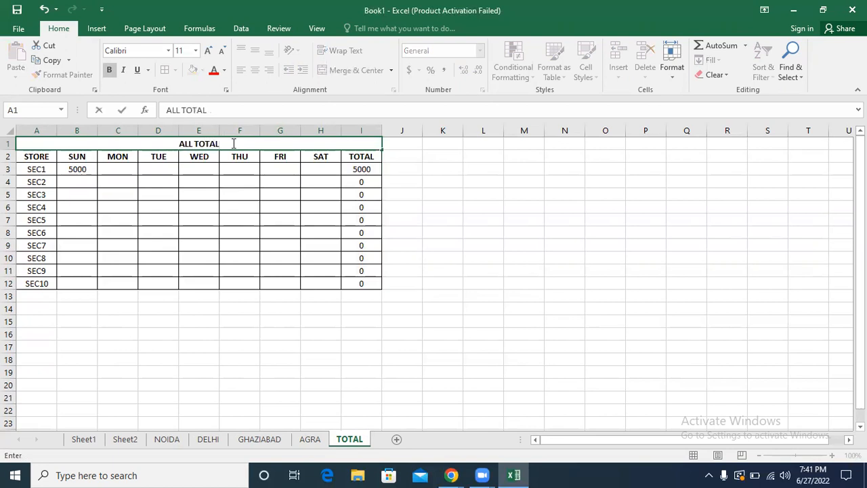
pyautogui.click(151, 183)
# Step: Clear the SEC1 Sunday value in B3 of the ALL TOTAL table
pyautogui.click(79, 171)
pyautogui.press('Delete')
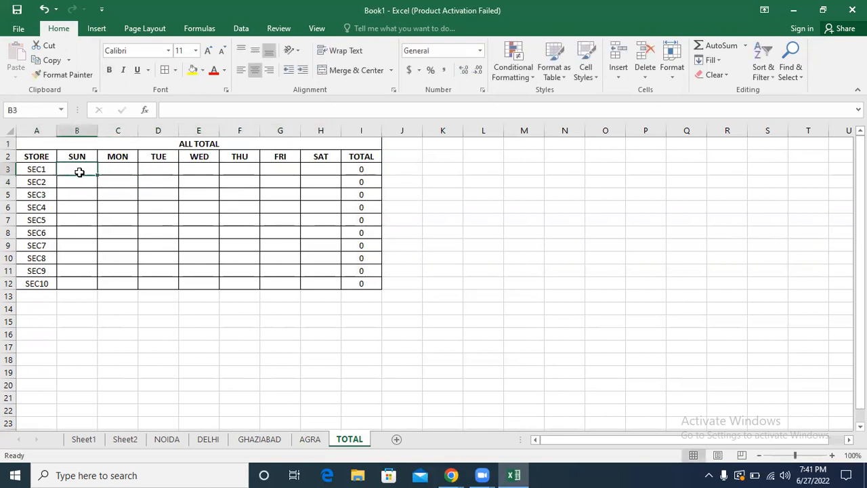
pyautogui.hotkey('ctrl', 'b')
# Step: Review the store tables on the NOIDA, DELHI, GHAZIABAD and AGRA sheets that feed the ALL TOTAL table
pyautogui.click(290, 185)
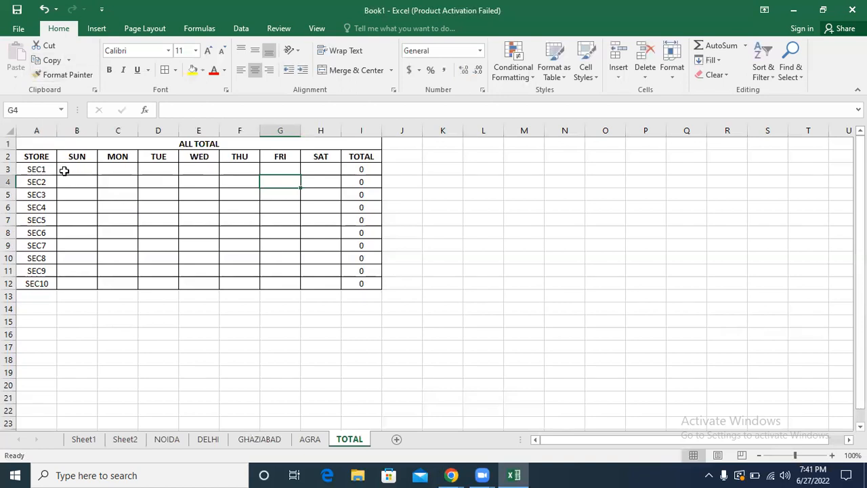
pyautogui.click(65, 170)
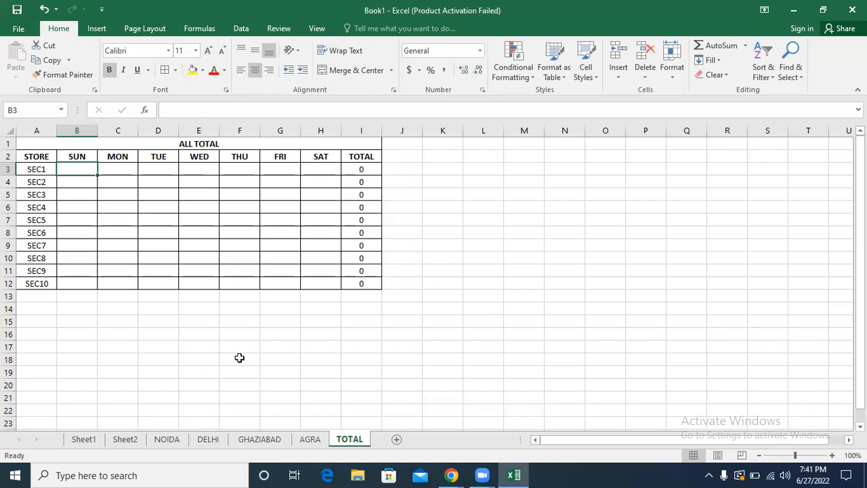
pyautogui.click(164, 441)
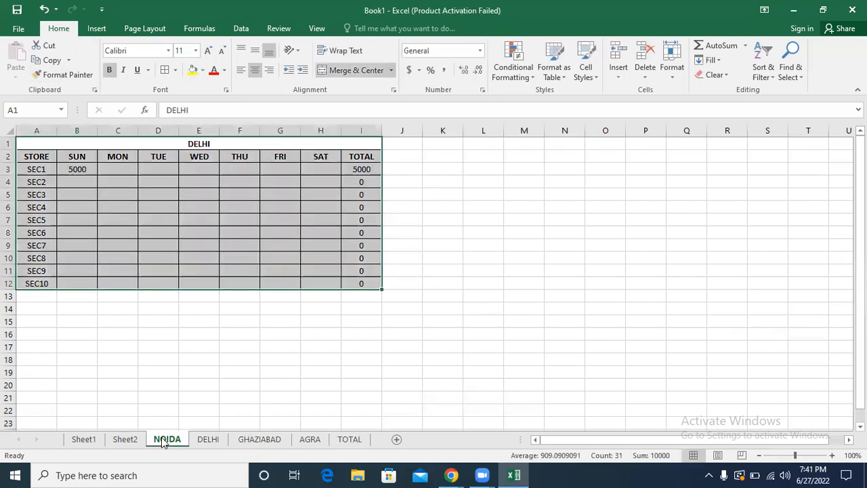
pyautogui.click(244, 440)
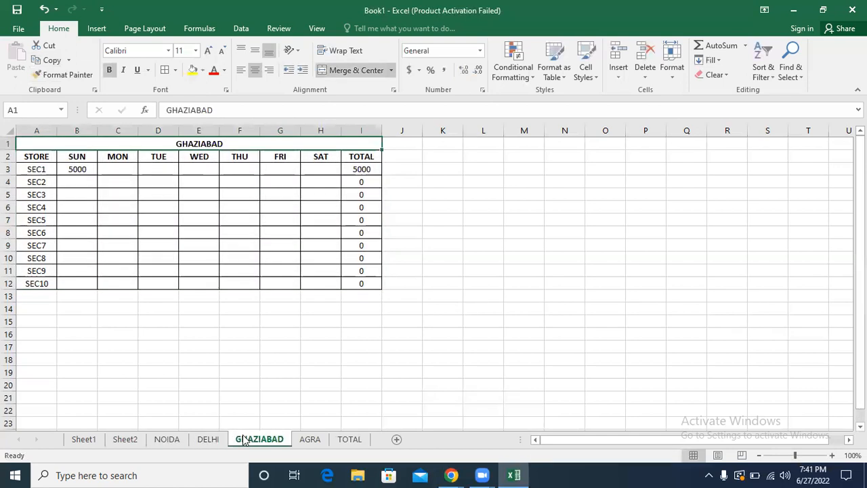
pyautogui.click(315, 440)
pyautogui.click(346, 439)
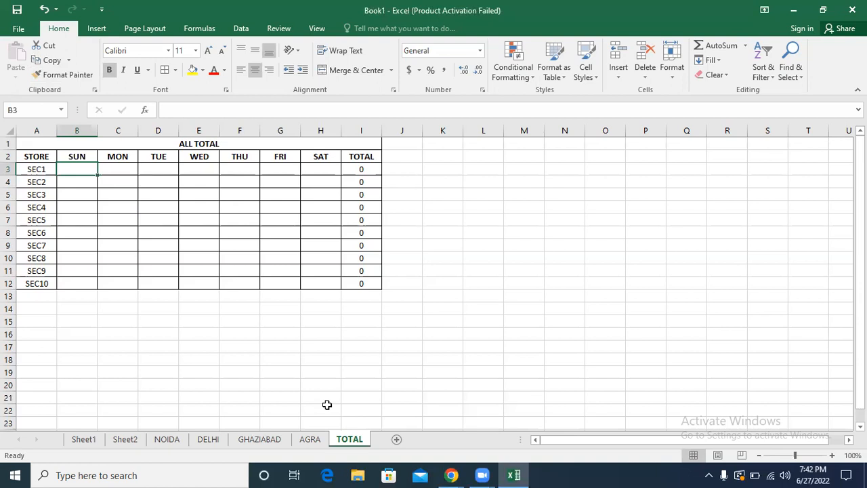
pyautogui.click(165, 439)
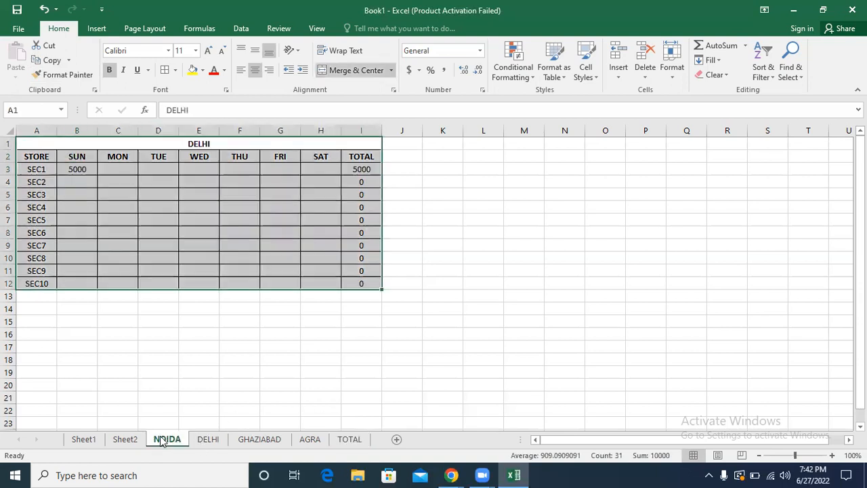
pyautogui.click(200, 237)
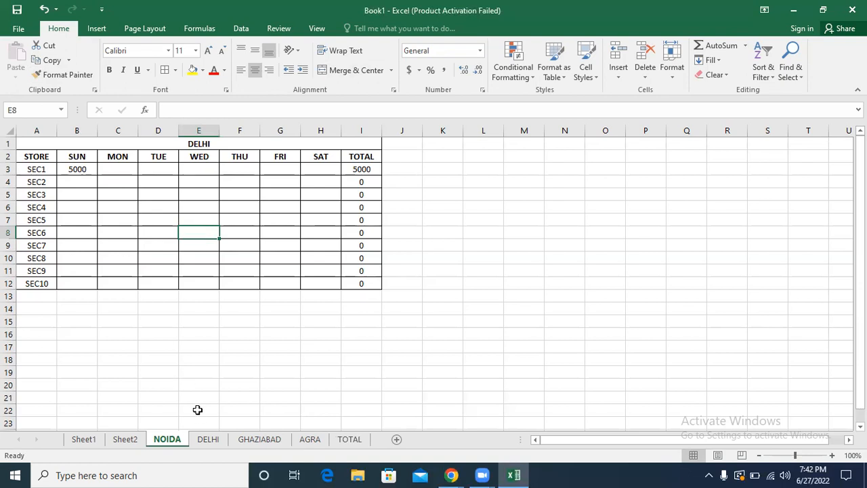
pyautogui.click(208, 439)
pyautogui.click(258, 439)
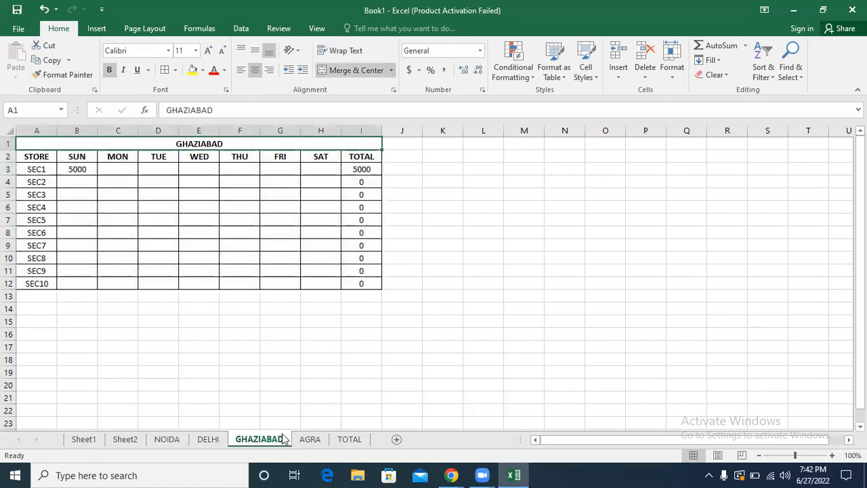
pyautogui.click(304, 439)
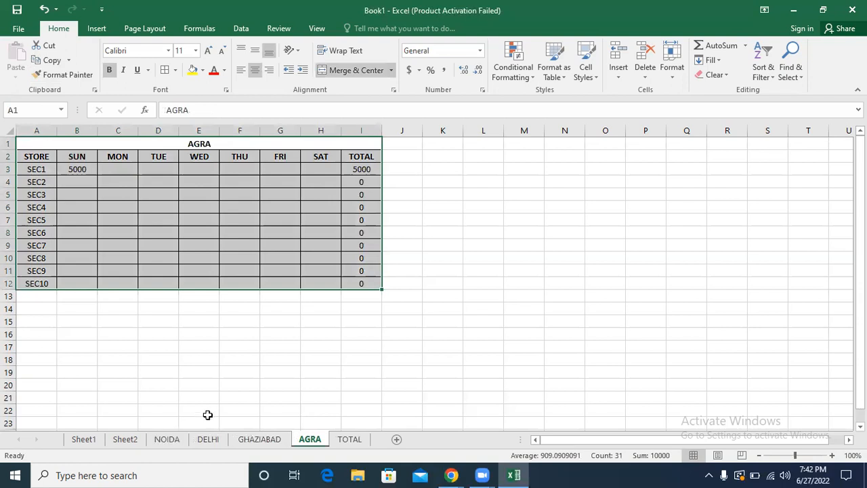
# Step: Return to the TOTAL sheet and begin a SUM formula in the SEC1 Sunday cell B3
pyautogui.click(347, 441)
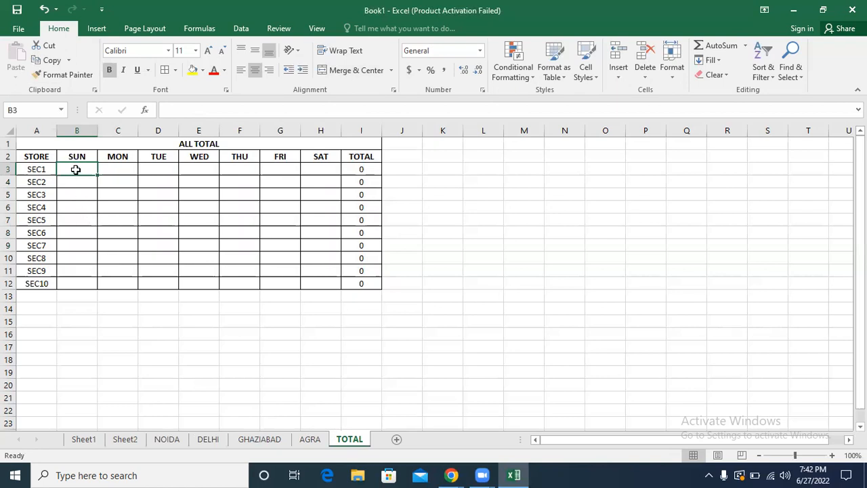
pyautogui.write('=')
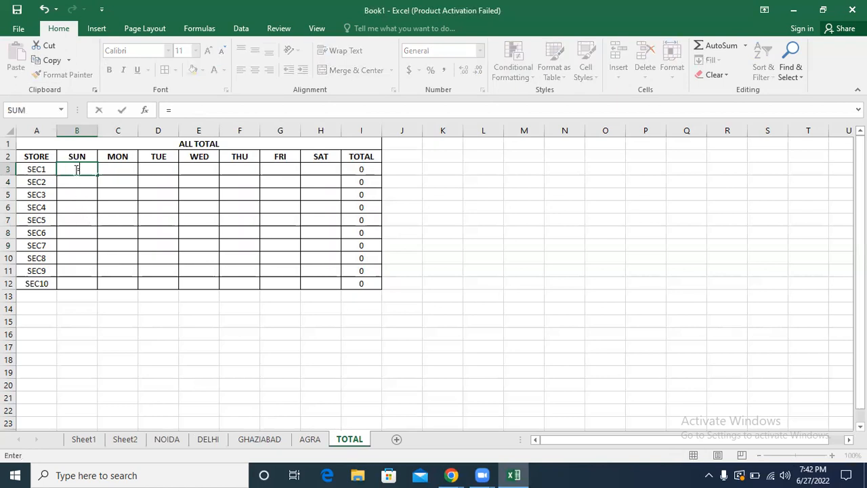
pyautogui.write('SUM(')
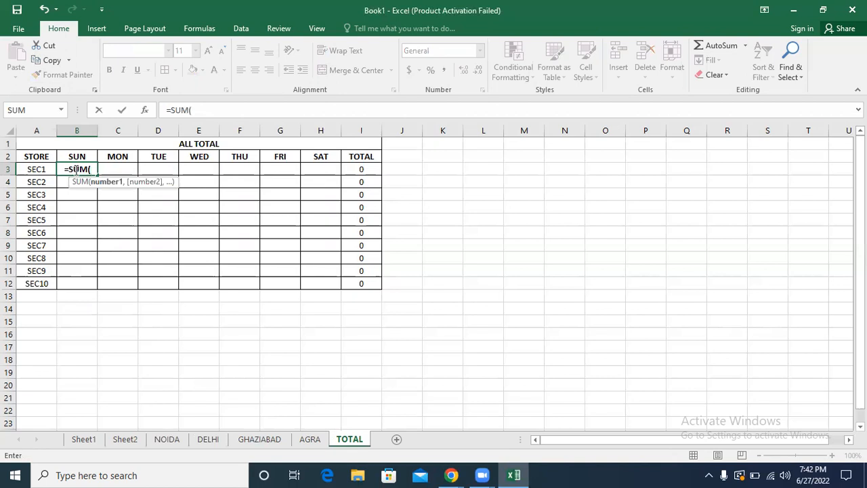
pyautogui.click(499, 168)
pyautogui.write(',,')
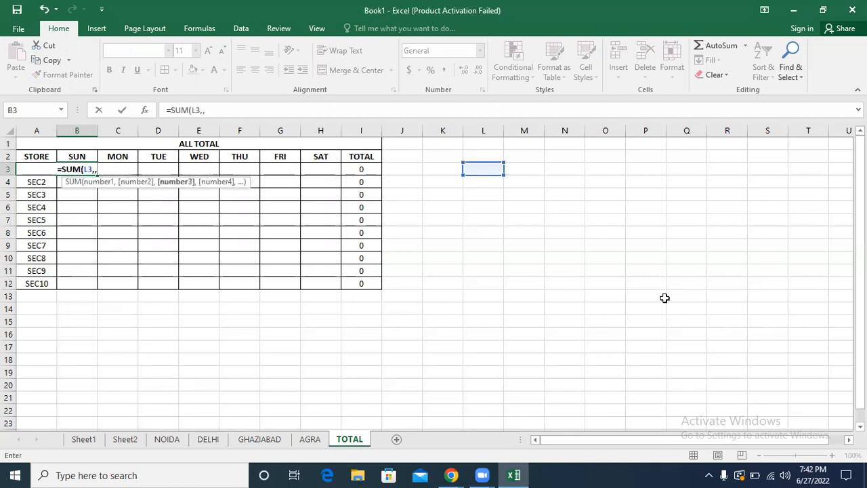
pyautogui.press('BackSpace')
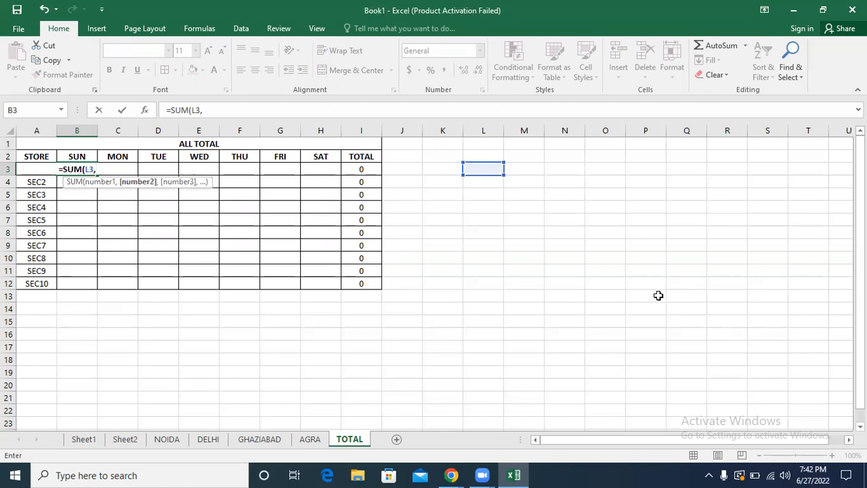
pyautogui.click(657, 295)
pyautogui.write(',')
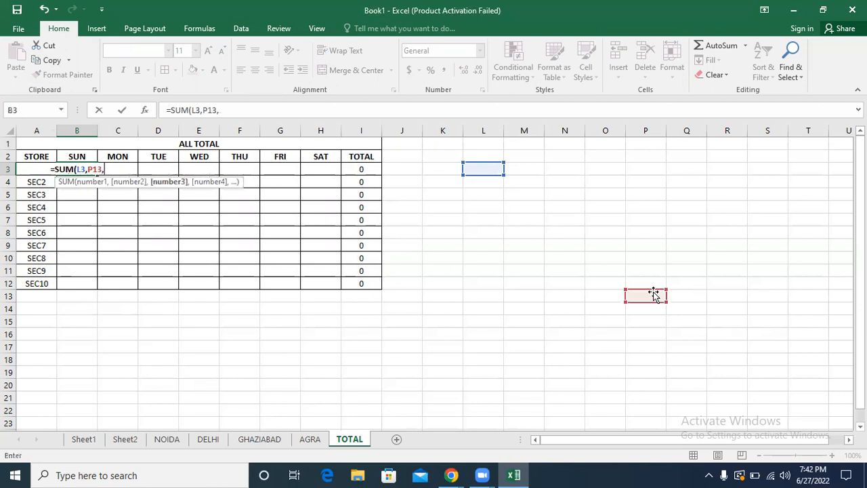
pyautogui.click(440, 296)
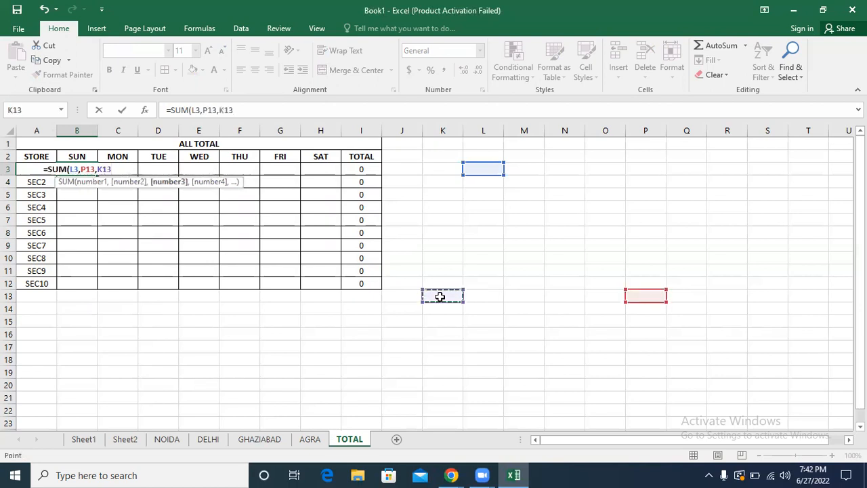
pyautogui.write(',')
pyautogui.click(469, 372)
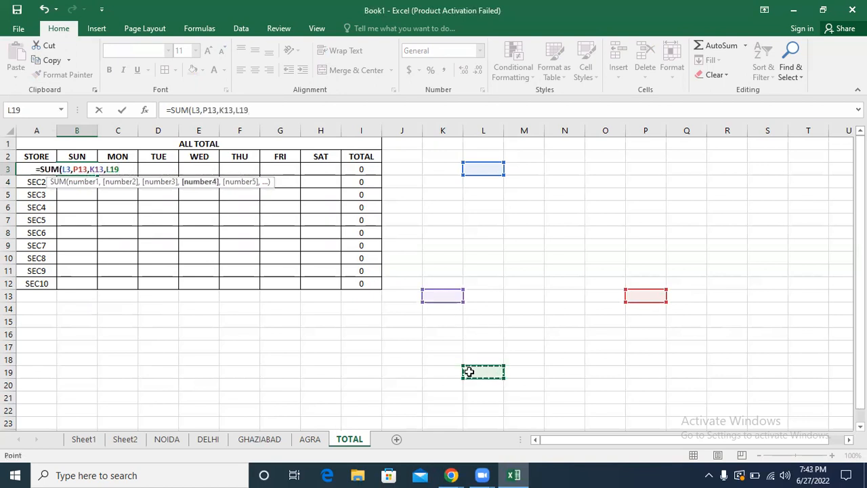
pyautogui.press('BackSpace')
pyautogui.press('BackSpace')
pyautogui.press('BackSpace')
pyautogui.press('BackSpace')
pyautogui.press('BackSpace')
pyautogui.press('BackSpace')
pyautogui.press('BackSpace')
pyautogui.press('BackSpace')
pyautogui.press('BackSpace')
pyautogui.press('BackSpace')
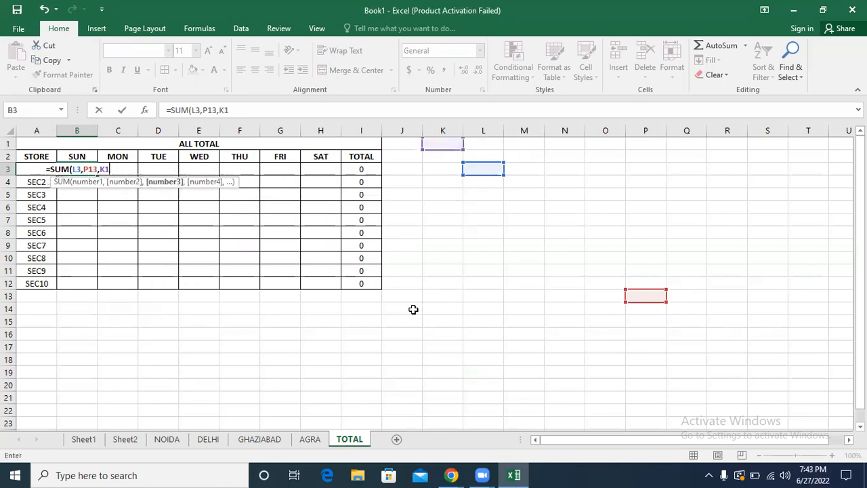
pyautogui.press('BackSpace')
pyautogui.press('BackSpace')
pyautogui.press('BackSpace')
pyautogui.press('BackSpace')
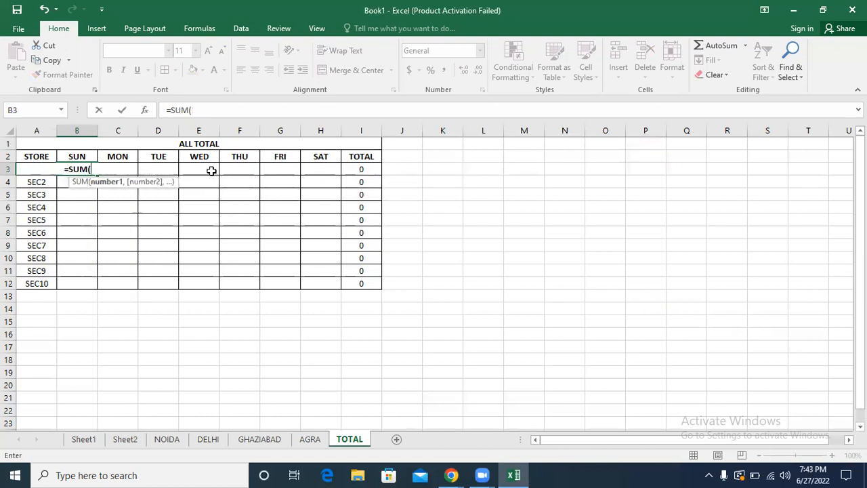
# Step: Add cell B3 of the NOIDA sheet and cell B3 of the DELHI sheet as the SUM formula's first two arguments
pyautogui.click(155, 442)
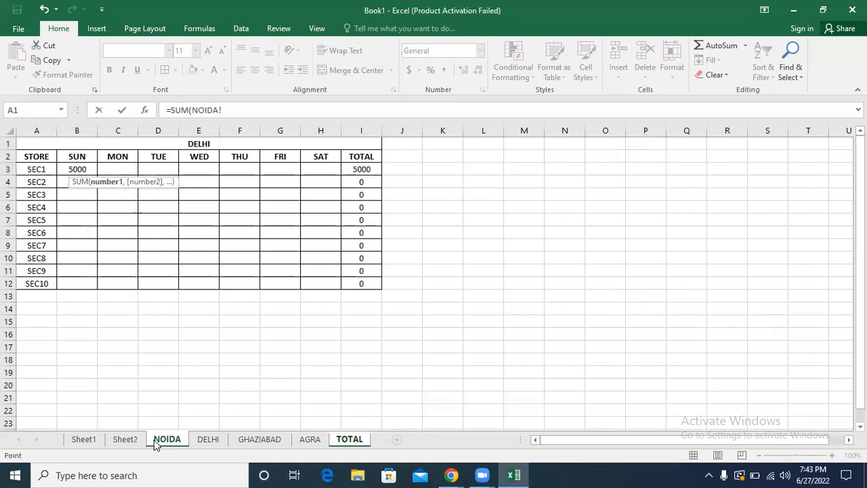
pyautogui.click(71, 168)
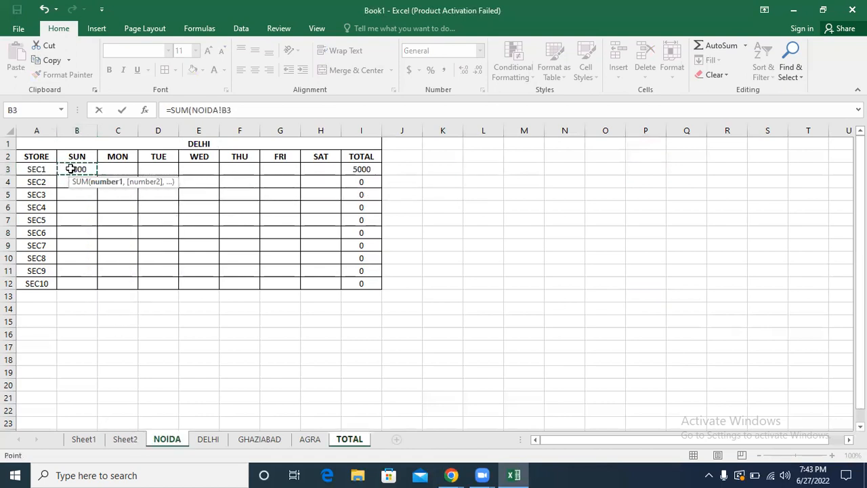
pyautogui.write(',')
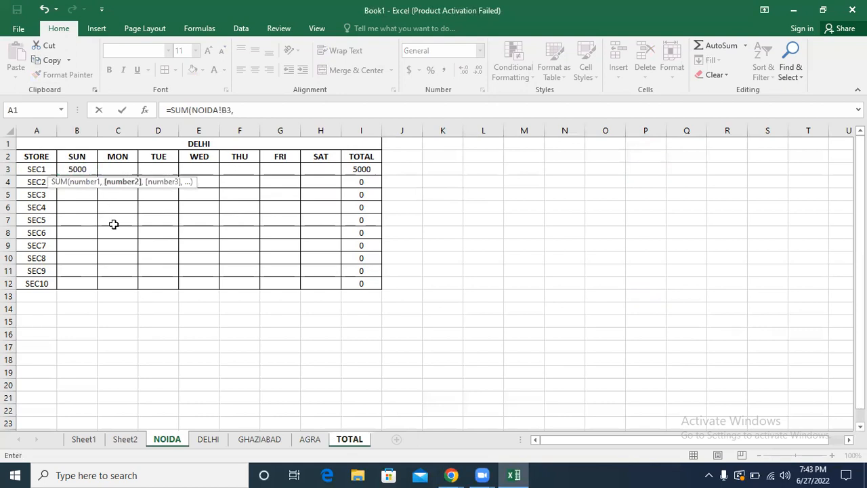
pyautogui.click(208, 441)
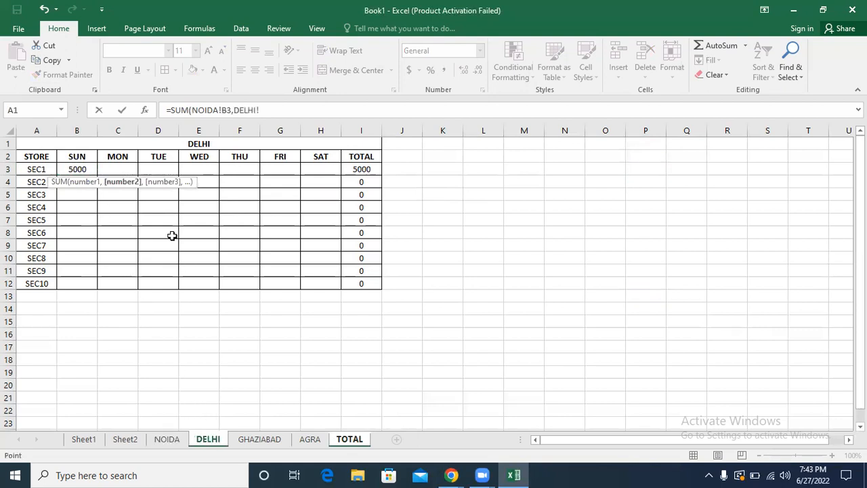
pyautogui.click(72, 169)
pyautogui.write(',')
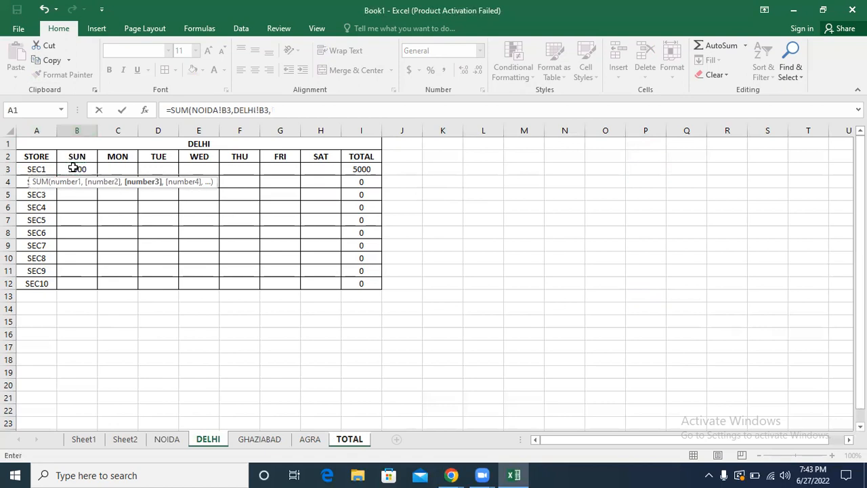
# Step: Add cell B3 of the GHAZIABAD sheet and cell B3 of the AGRA sheet as the SUM formula's remaining arguments
pyautogui.click(261, 441)
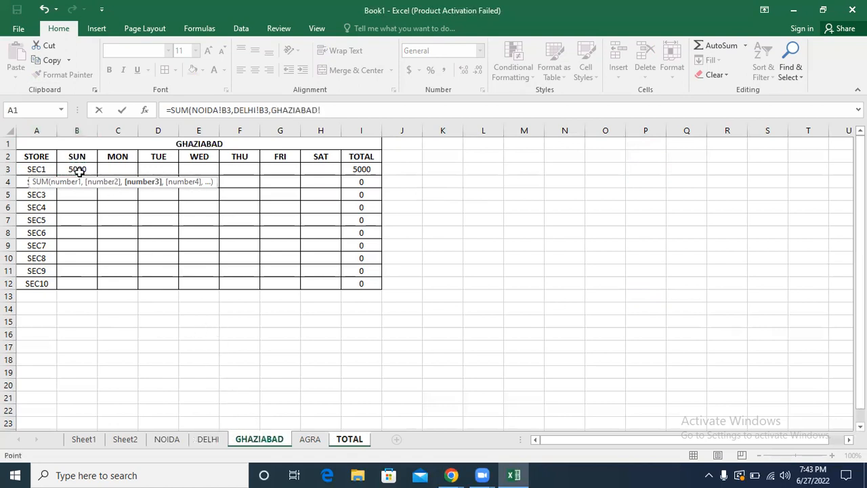
pyautogui.click(73, 169)
pyautogui.write(',')
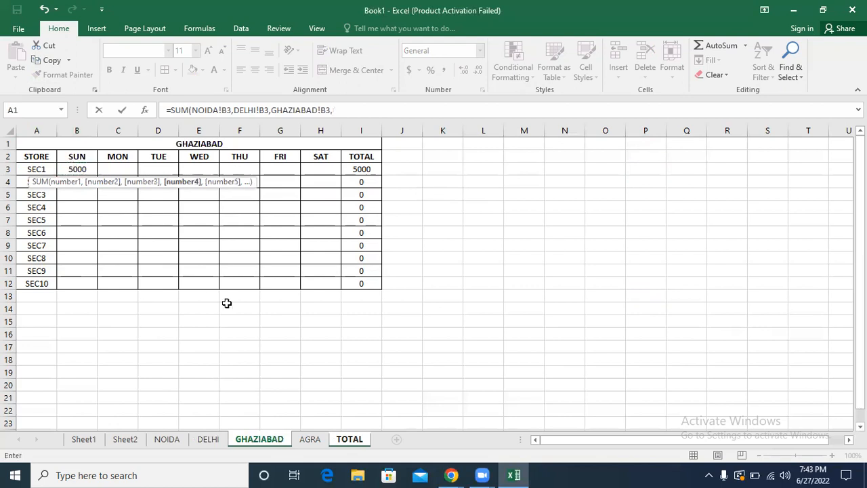
pyautogui.click(310, 440)
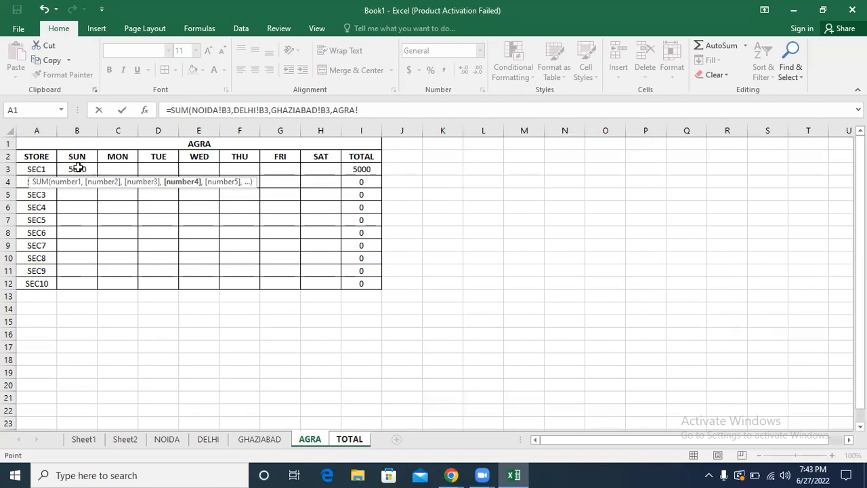
pyautogui.click(79, 168)
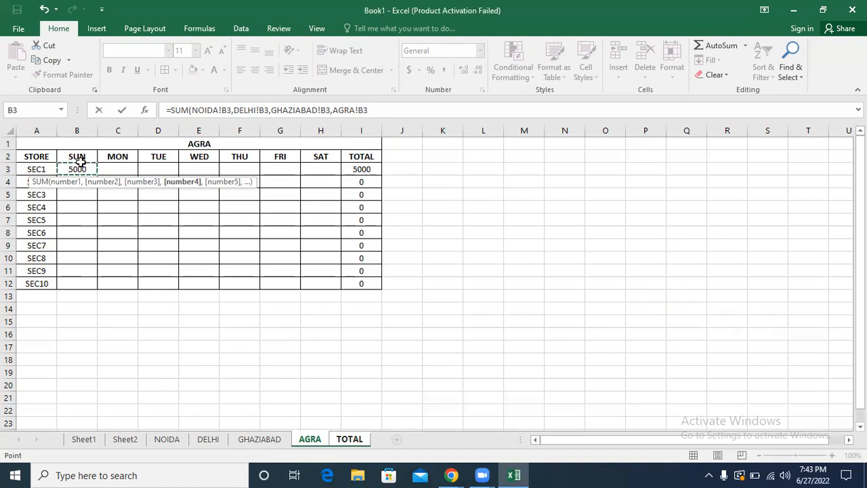
# Step: Examine the sheet names and cell references inside the SUM formula
pyautogui.moveTo(369, 109); pyautogui.dragTo(193, 110)
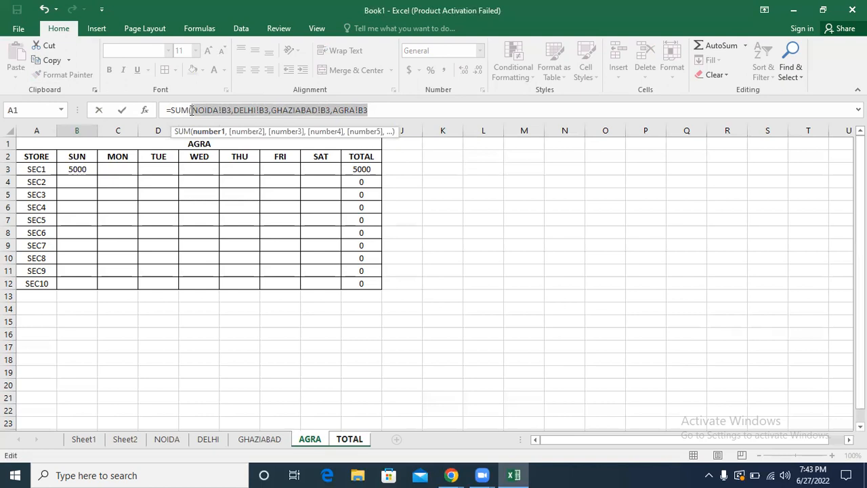
pyautogui.click(214, 109)
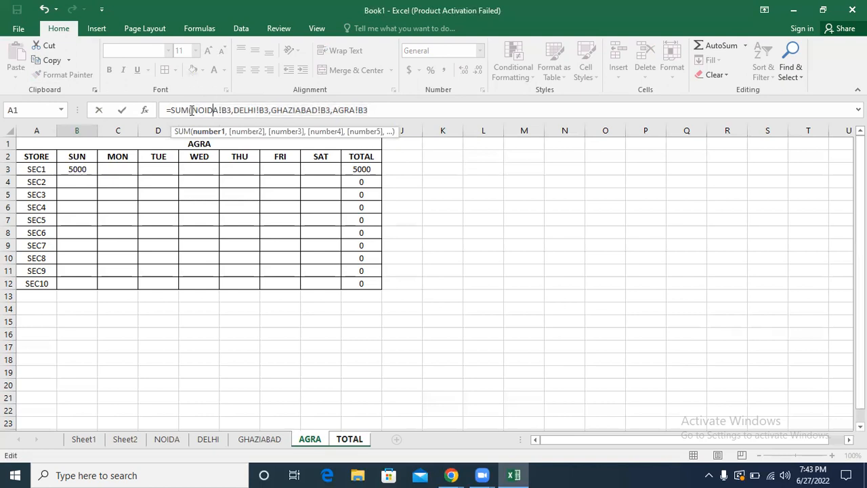
pyautogui.moveTo(192, 110); pyautogui.dragTo(219, 111)
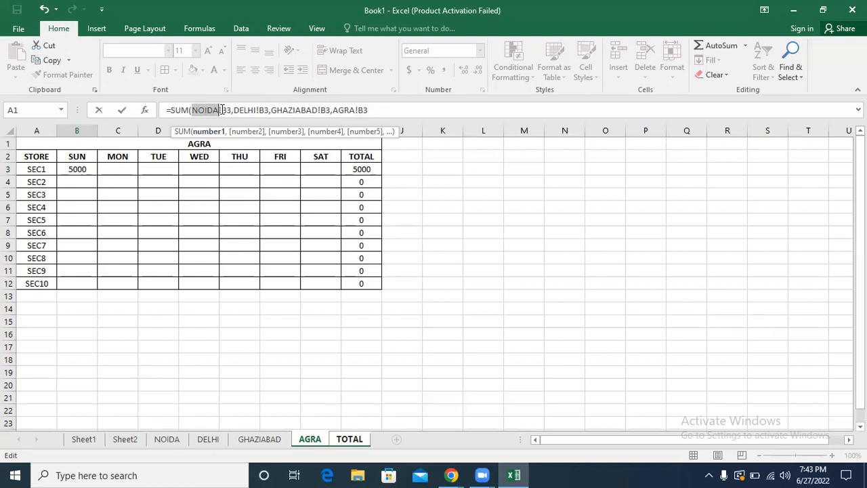
pyautogui.moveTo(222, 110); pyautogui.dragTo(230, 110)
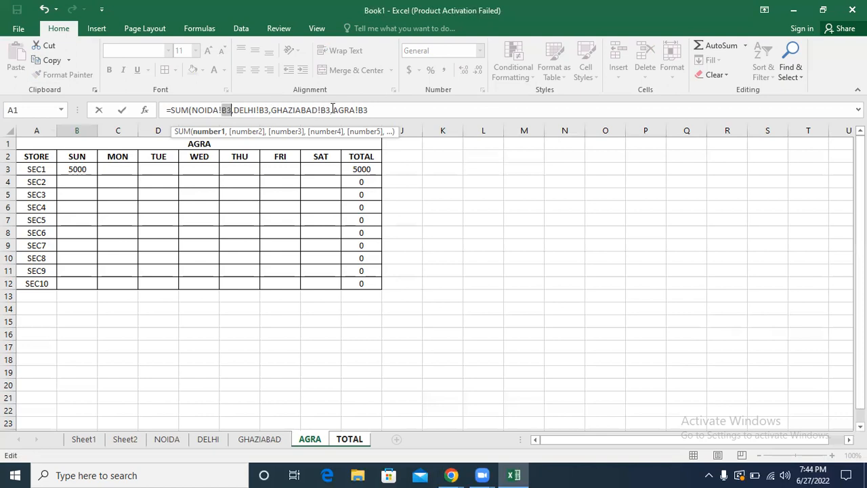
pyautogui.click(374, 109)
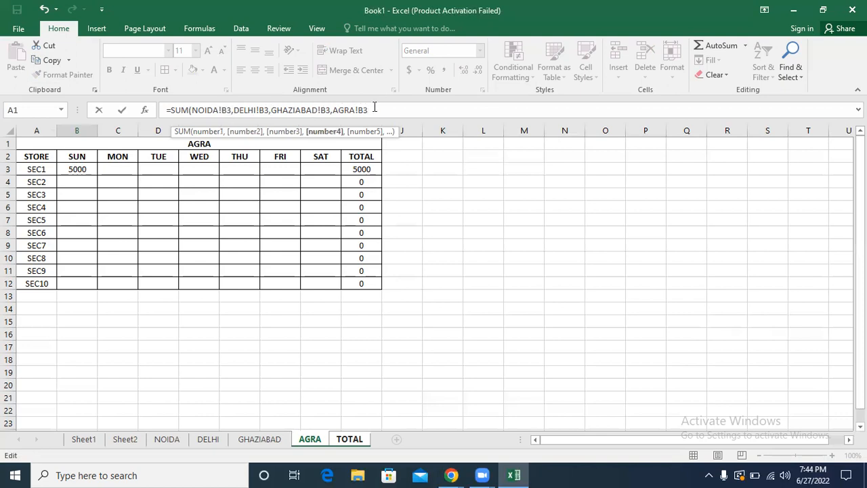
# Step: Enter the cross-sheet SUM formula in B3 of the TOTAL sheet and fill it across B3:H12
pyautogui.press('Return')
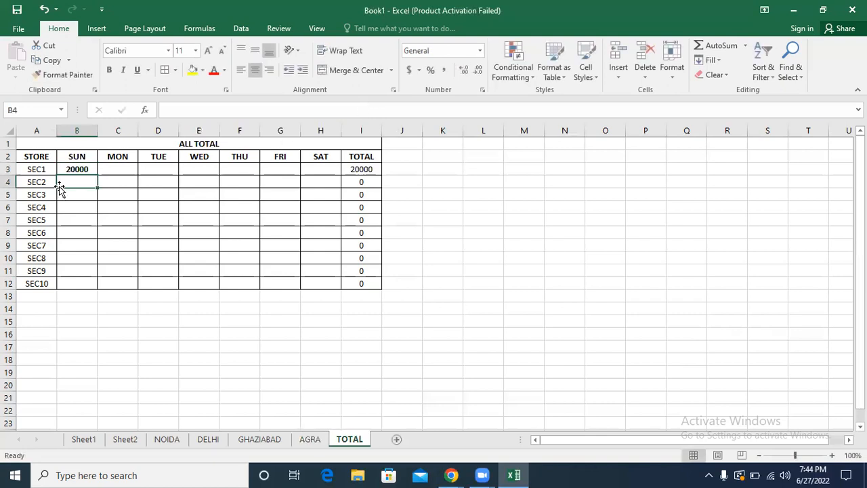
pyautogui.click(73, 168)
pyautogui.moveTo(97, 175); pyautogui.dragTo(331, 290)
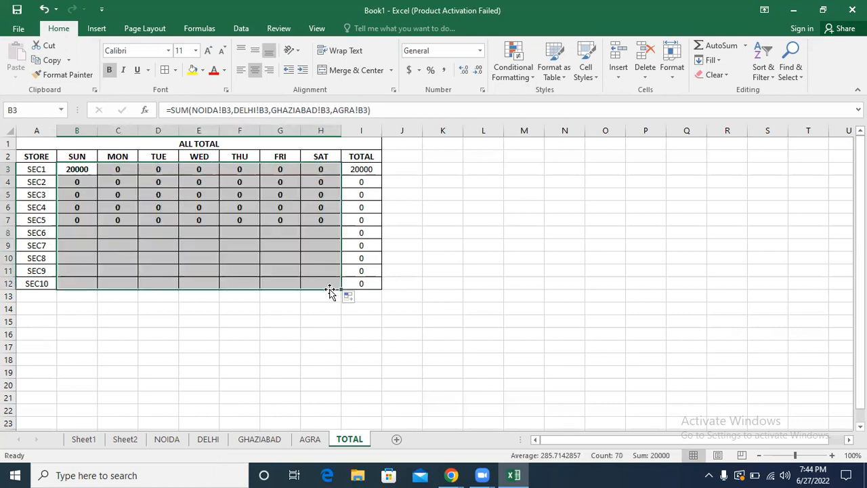
# Step: Review the store tables on the AGRA, GHAZIABAD and DELHI sheets and return to the TOTAL sheet
pyautogui.click(308, 439)
pyautogui.click(76, 157)
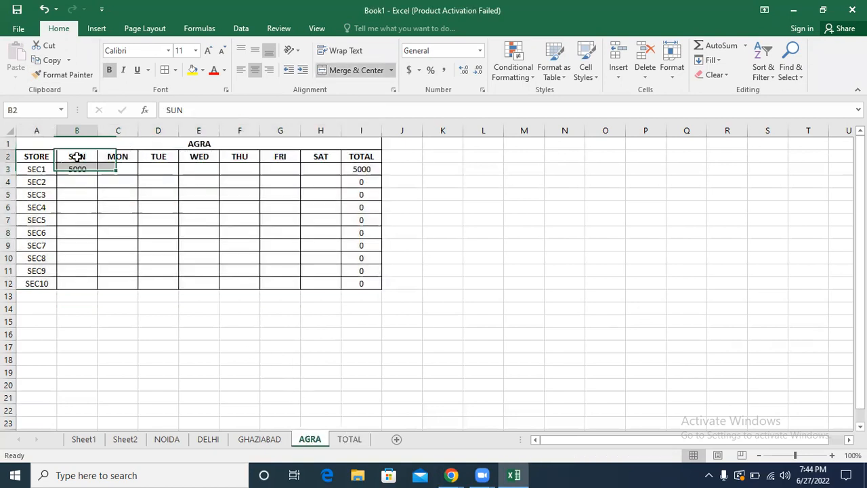
pyautogui.click(259, 439)
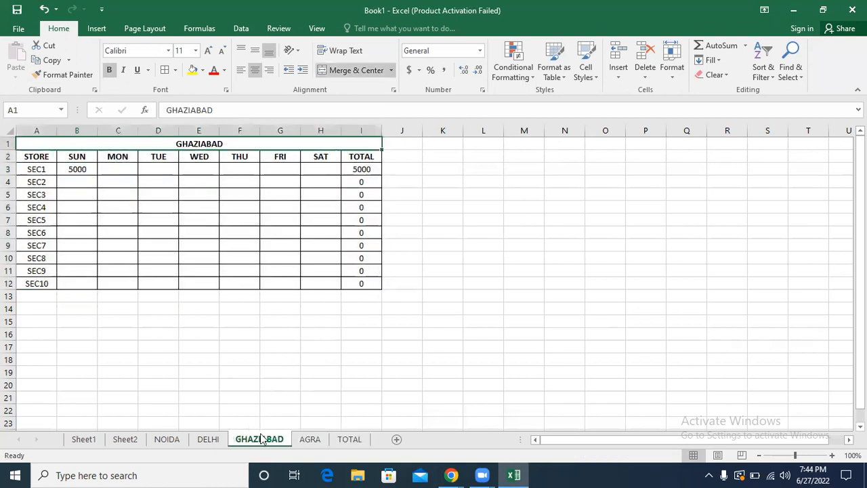
pyautogui.click(38, 170)
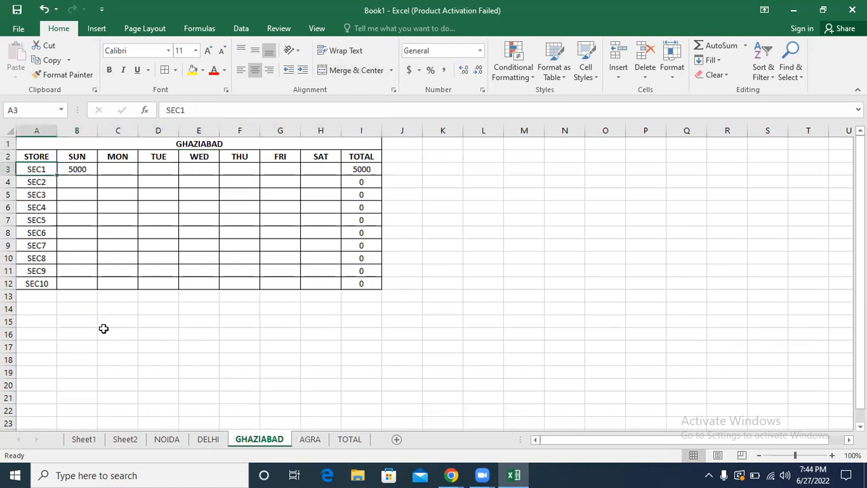
pyautogui.click(208, 439)
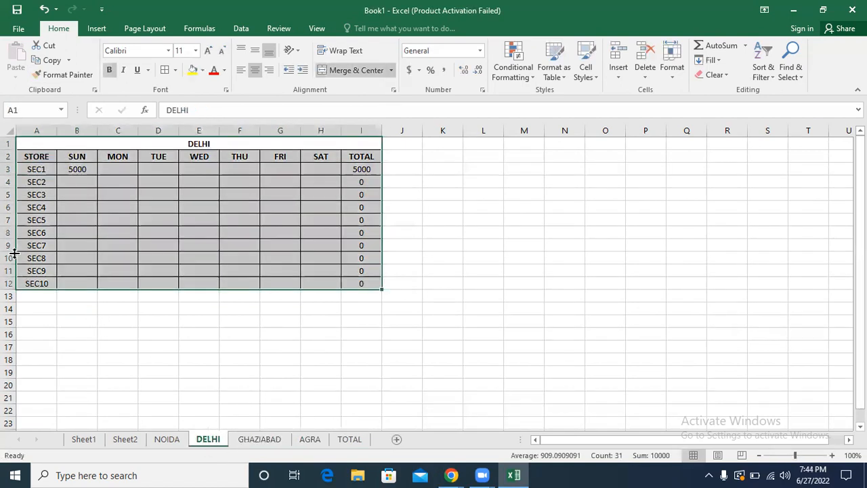
pyautogui.click(122, 244)
pyautogui.click(347, 439)
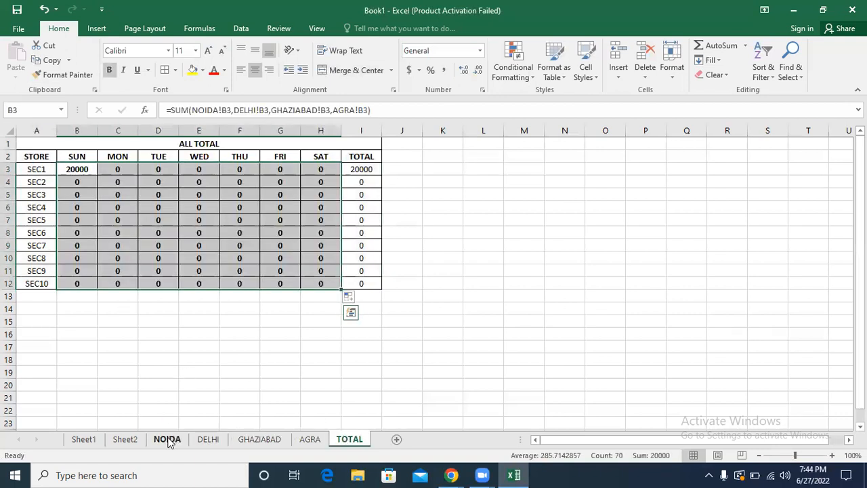
# Step: Fill the 5000 in B3 of the NOIDA sheet across B3:H12 and check the TOTAL sheet
pyautogui.click(167, 439)
pyautogui.click(82, 169)
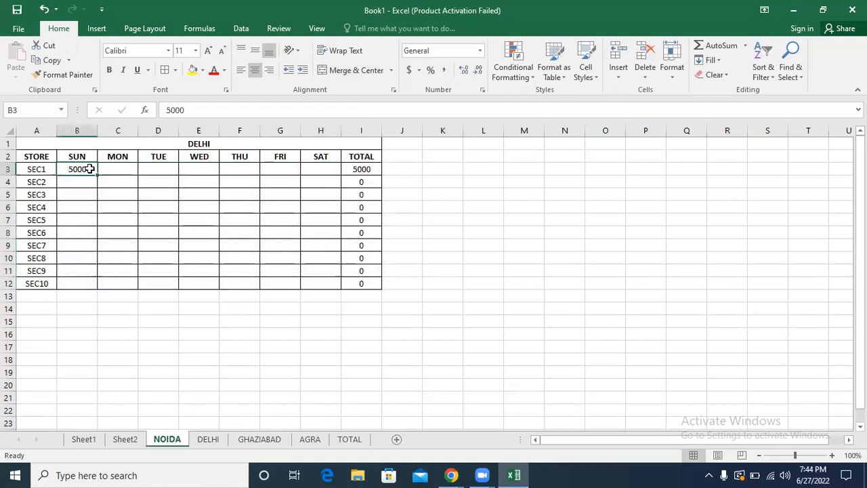
pyautogui.moveTo(95, 174); pyautogui.dragTo(345, 288)
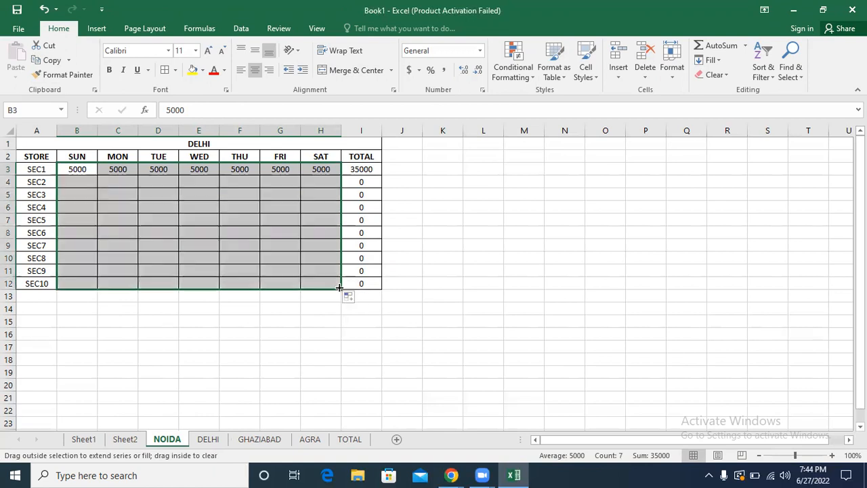
pyautogui.click(349, 439)
pyautogui.click(235, 397)
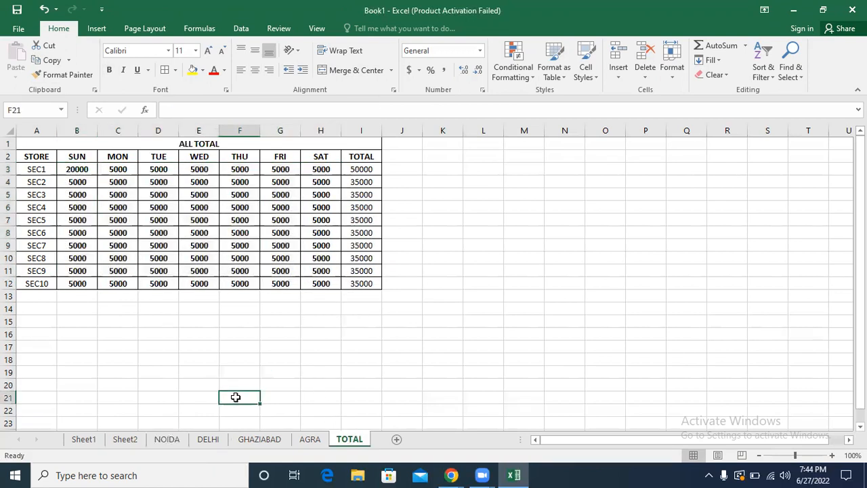
# Step: Set B3 of the DELHI sheet to 2000, fill it across B3:H12 and check the TOTAL sheet
pyautogui.click(203, 439)
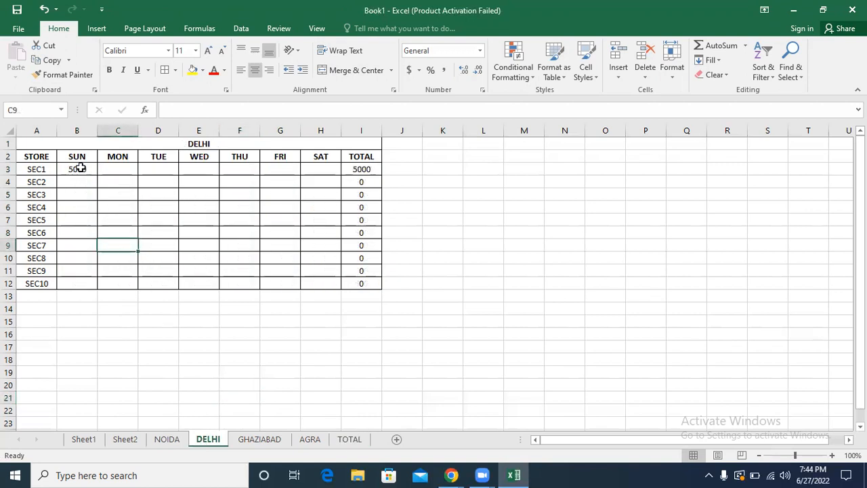
pyautogui.click(80, 169)
pyautogui.write('2000')
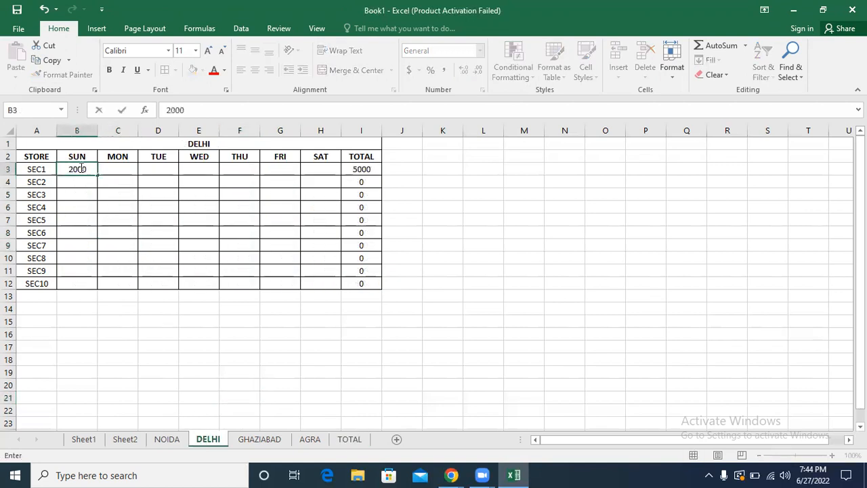
pyautogui.press('Return')
pyautogui.click(86, 169)
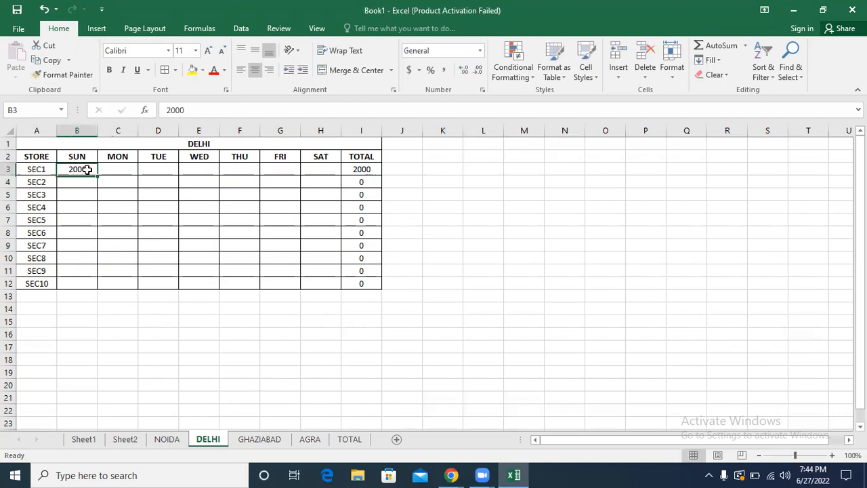
pyautogui.moveTo(97, 176); pyautogui.dragTo(340, 285)
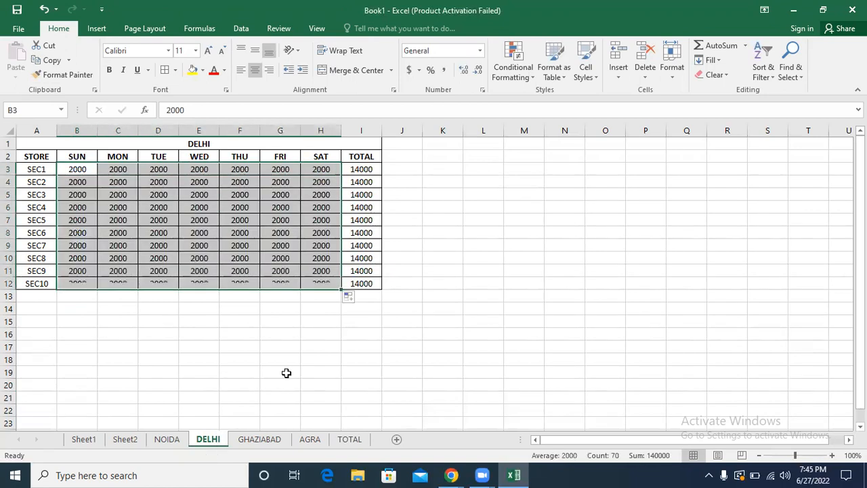
pyautogui.click(348, 439)
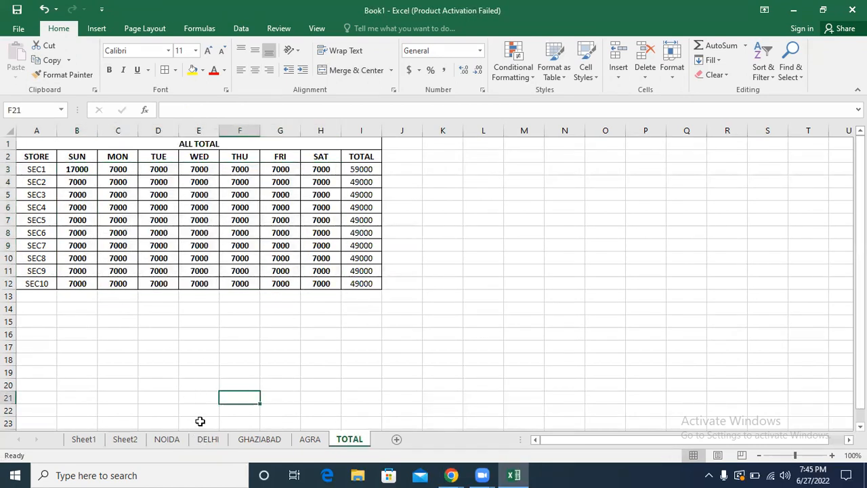
# Step: Fill the 5000 in B3 of the GHAZIABAD sheet across B3:H12 and check the TOTAL sheet
pyautogui.click(208, 439)
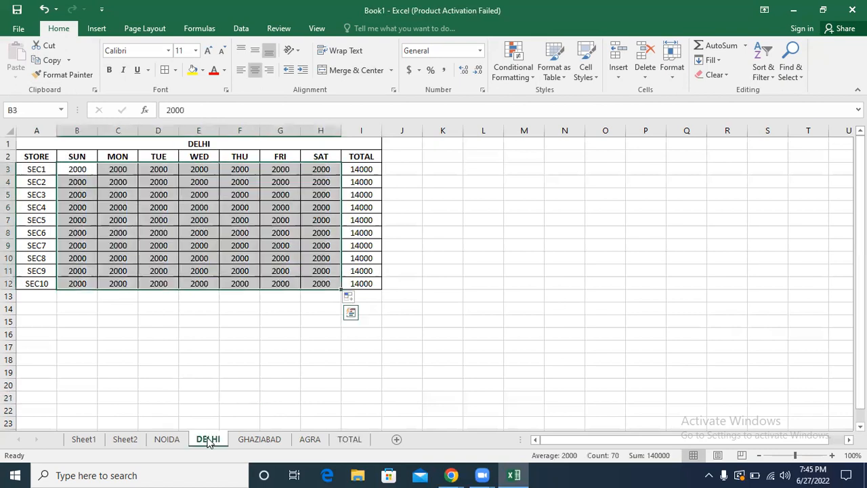
pyautogui.click(265, 439)
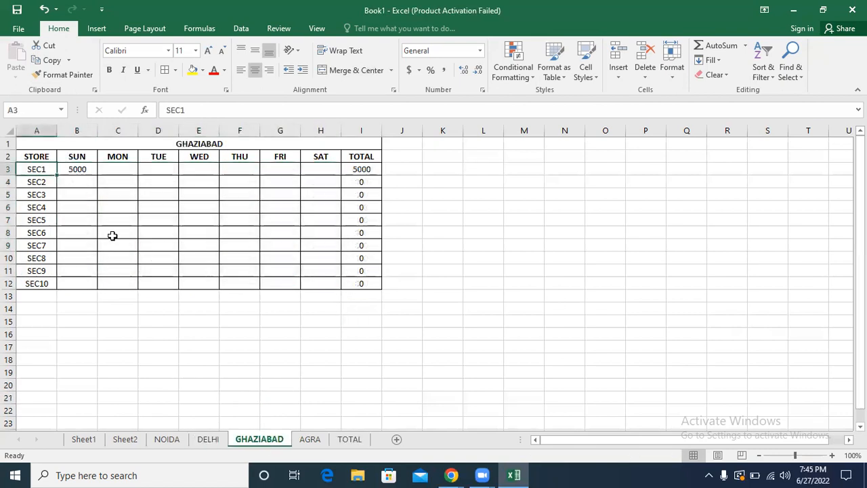
pyautogui.click(82, 167)
pyautogui.moveTo(99, 176); pyautogui.dragTo(342, 289)
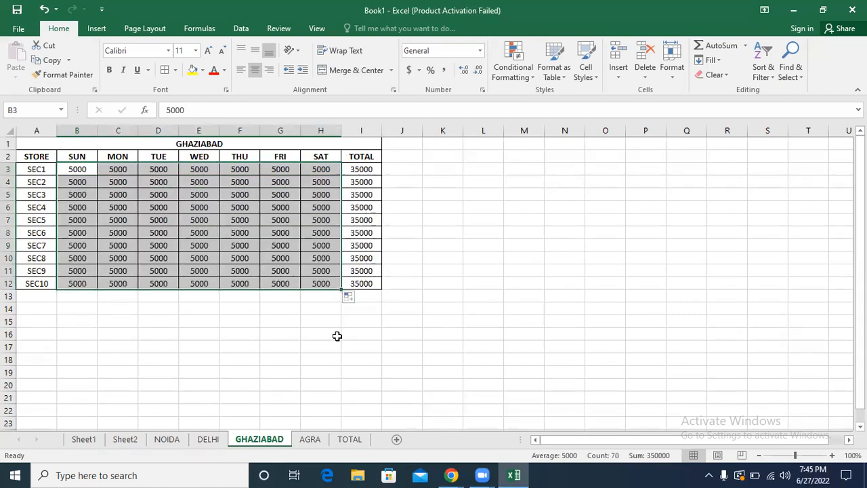
pyautogui.click(353, 441)
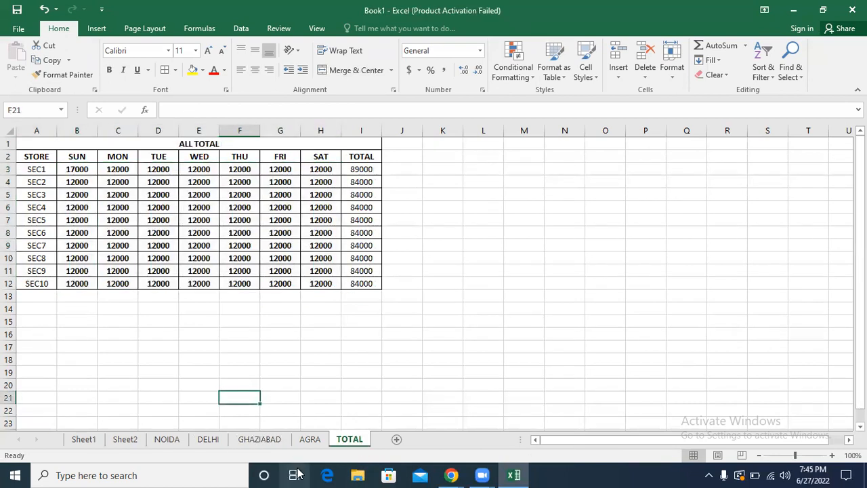
# Step: Fill the 5000 in B3 of the AGRA sheet across B3:H12 and check the TOTAL sheet
pyautogui.click(276, 439)
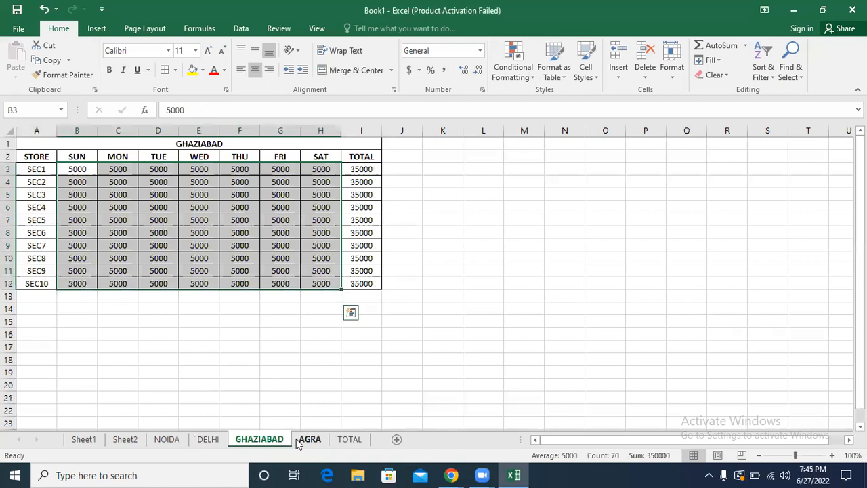
pyautogui.click(303, 440)
pyautogui.click(84, 169)
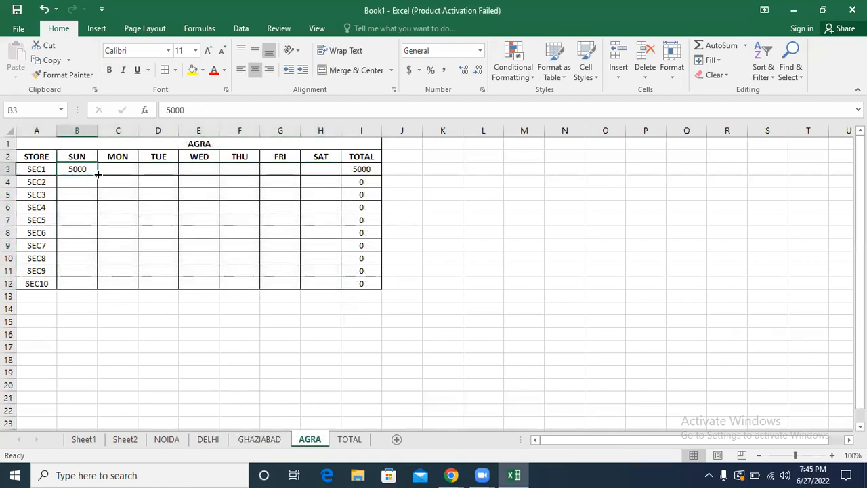
pyautogui.moveTo(97, 174); pyautogui.dragTo(342, 289)
pyautogui.click(77, 170)
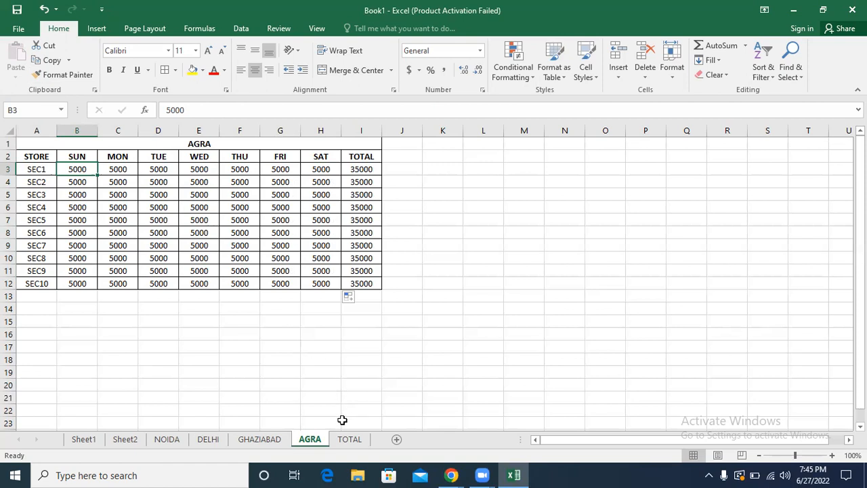
pyautogui.click(350, 439)
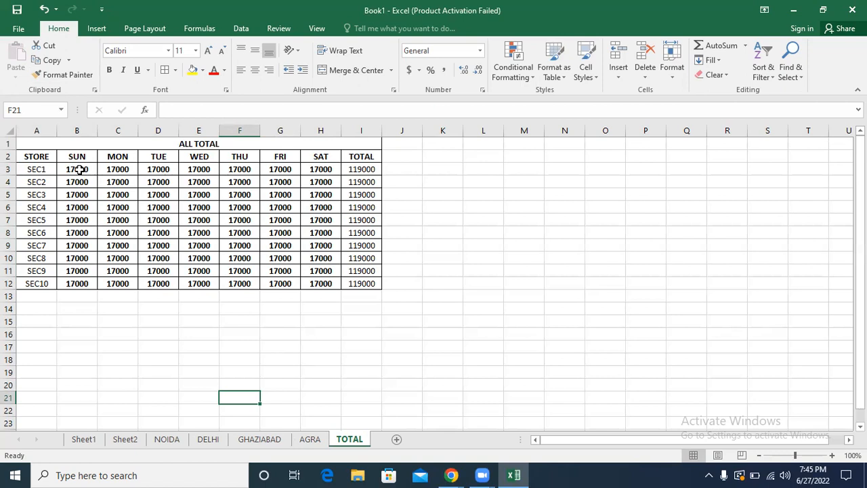
# Step: Examine the formula in G11 of the TOTAL sheet and the source values on the GHAZIABAD sheet
pyautogui.click(279, 269)
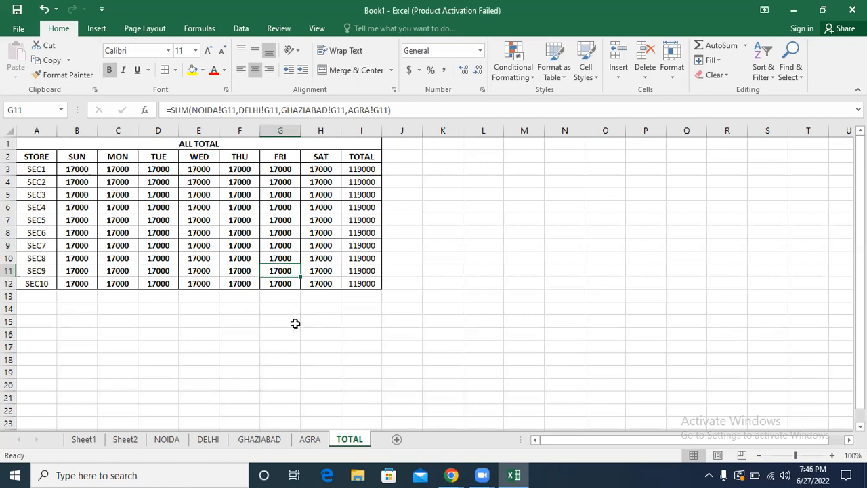
pyautogui.click(295, 323)
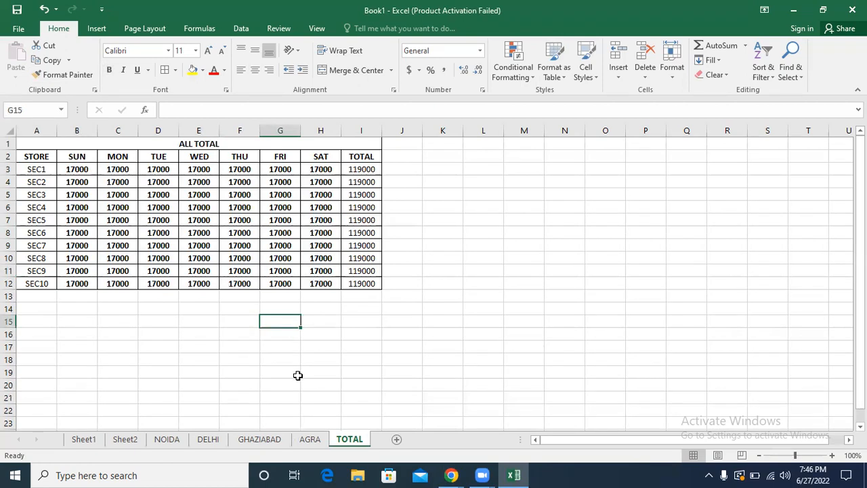
pyautogui.click(252, 440)
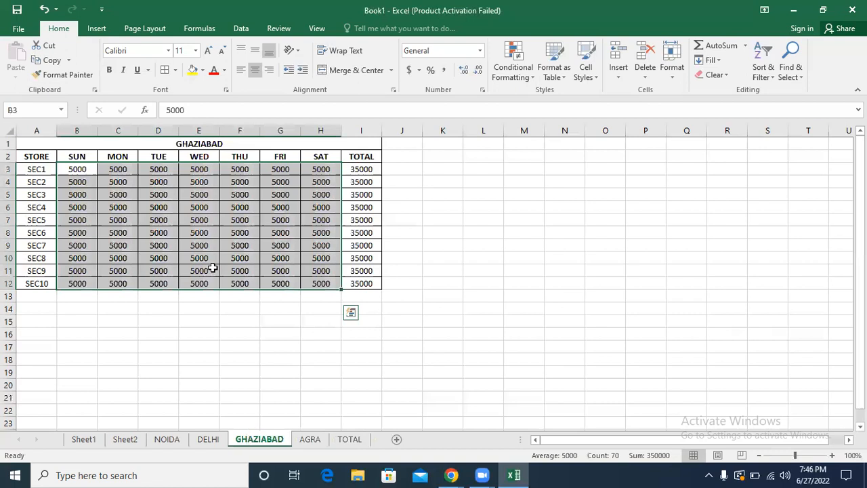
pyautogui.click(210, 234)
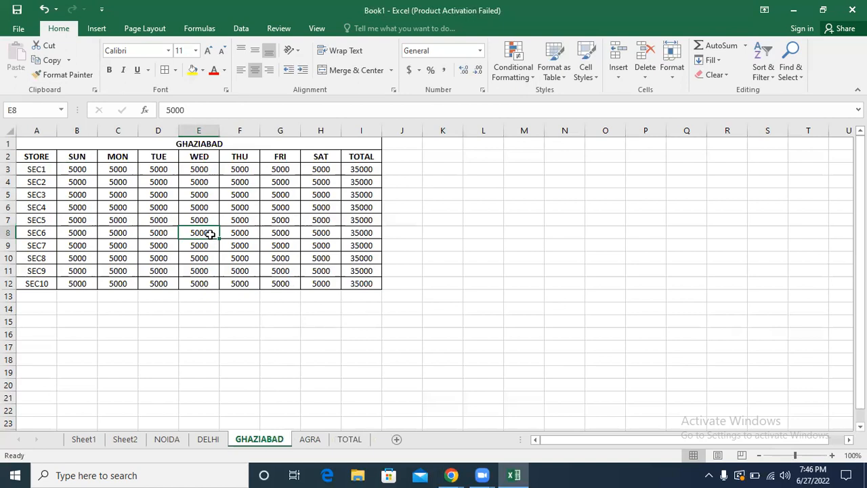
pyautogui.click(350, 440)
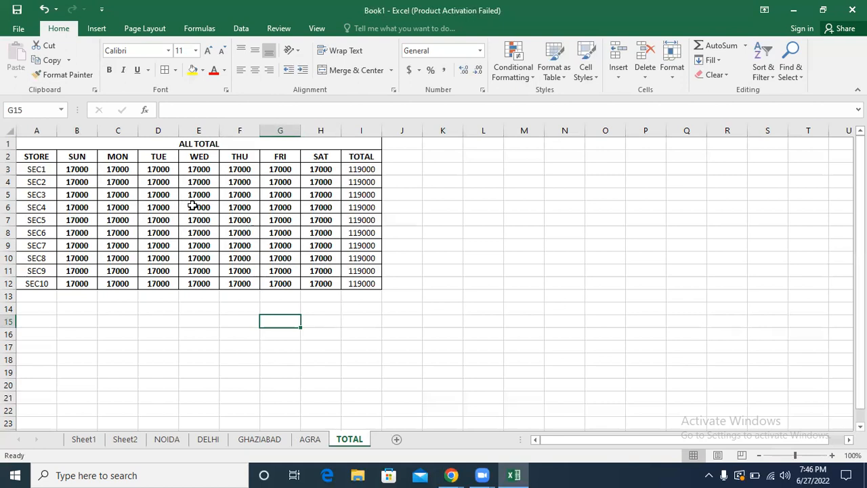
# Step: Clear the daily values in B3:H12 of the AGRA sheet and check the TOTAL sheet
pyautogui.click(310, 439)
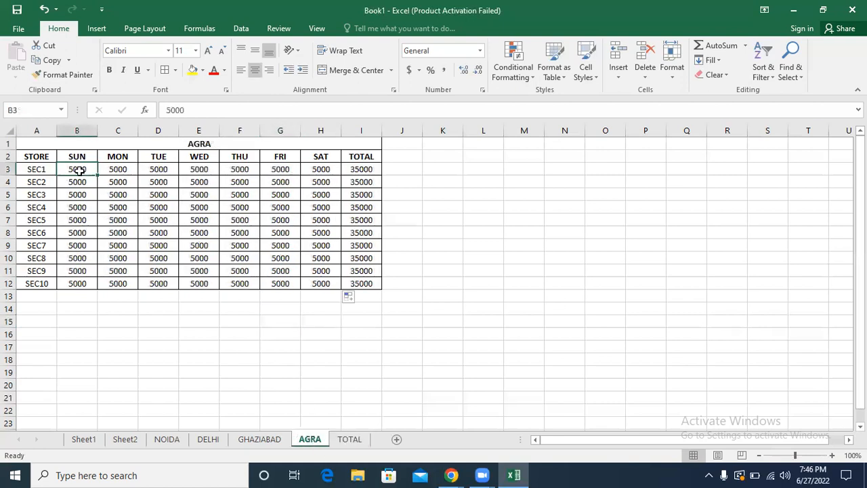
pyautogui.moveTo(79, 170); pyautogui.dragTo(312, 283)
pyautogui.press('Delete')
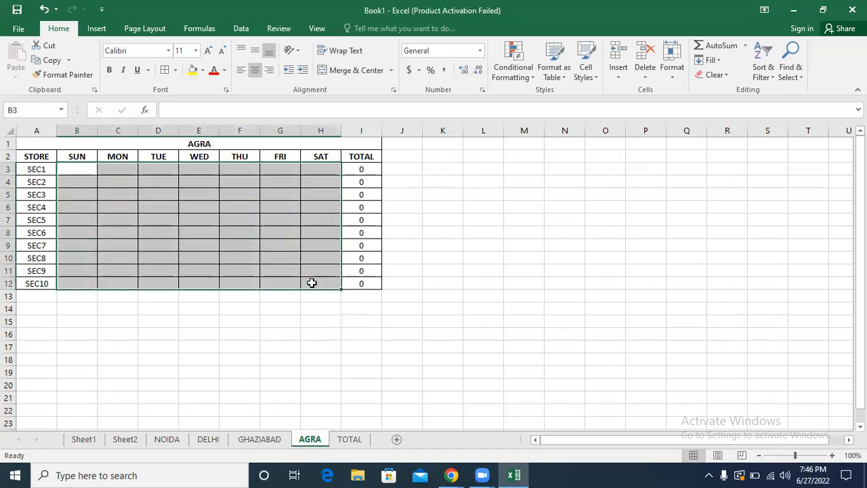
pyautogui.click(349, 441)
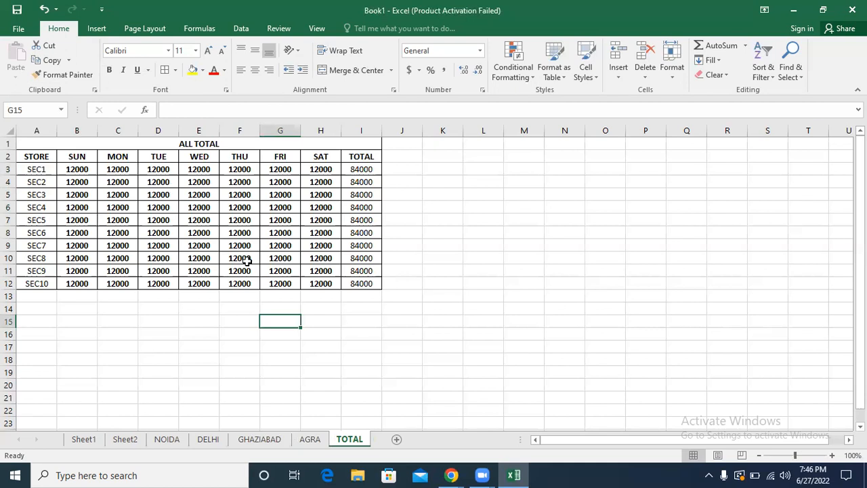
# Step: Clear the daily values in B3:H12 of the GHAZIABAD sheet and check the TOTAL sheet
pyautogui.click(254, 441)
pyautogui.moveTo(78, 171); pyautogui.dragTo(303, 284)
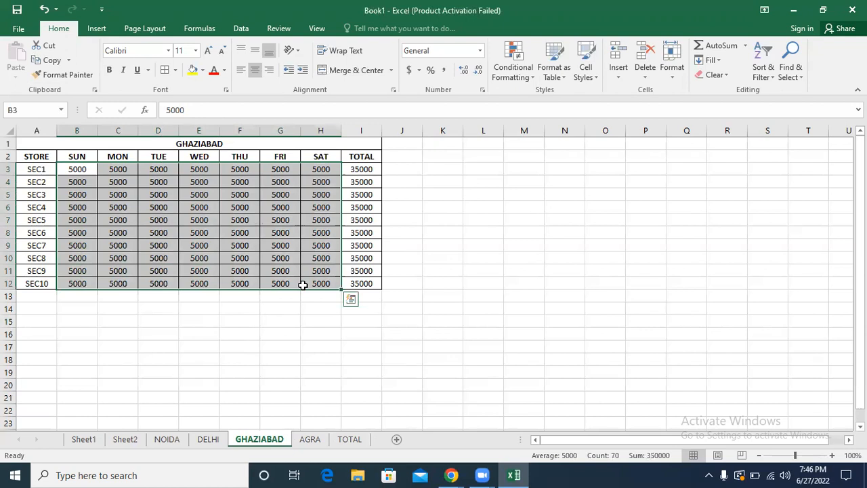
pyautogui.press('Delete')
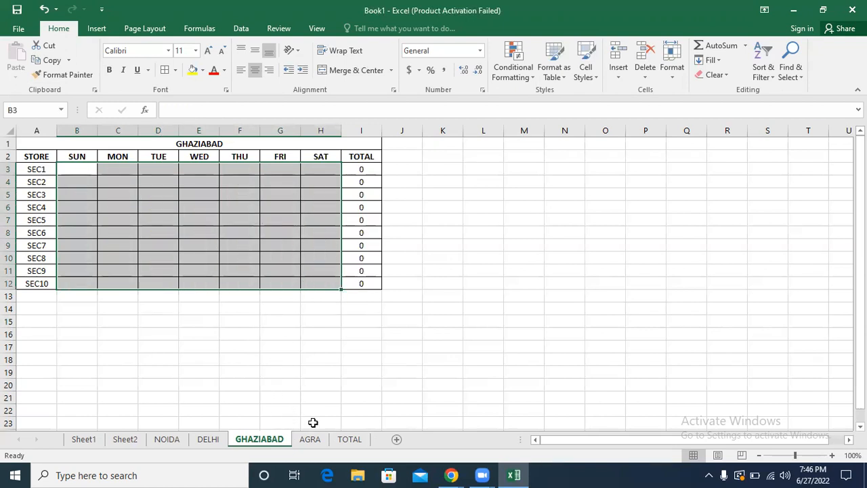
pyautogui.click(350, 439)
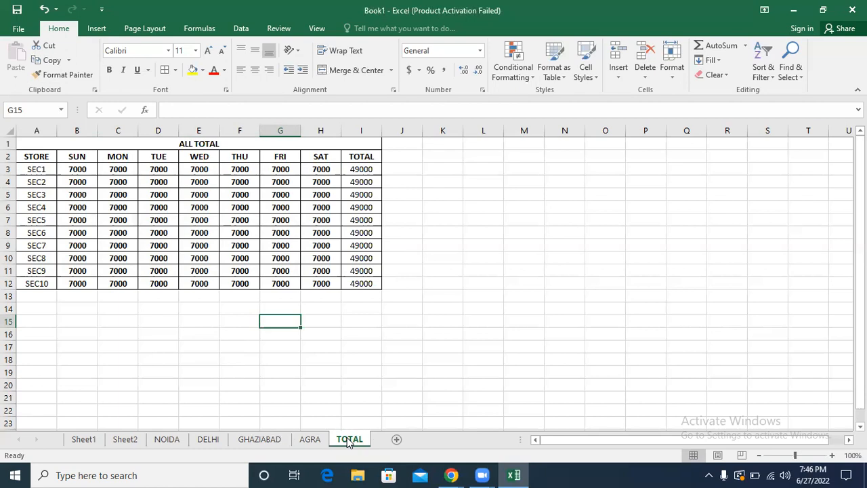
# Step: Examine the SUM formulas in H10 and G8 of the TOTAL sheet and the values on the DELHI sheet
pyautogui.click(264, 211)
pyautogui.click(316, 256)
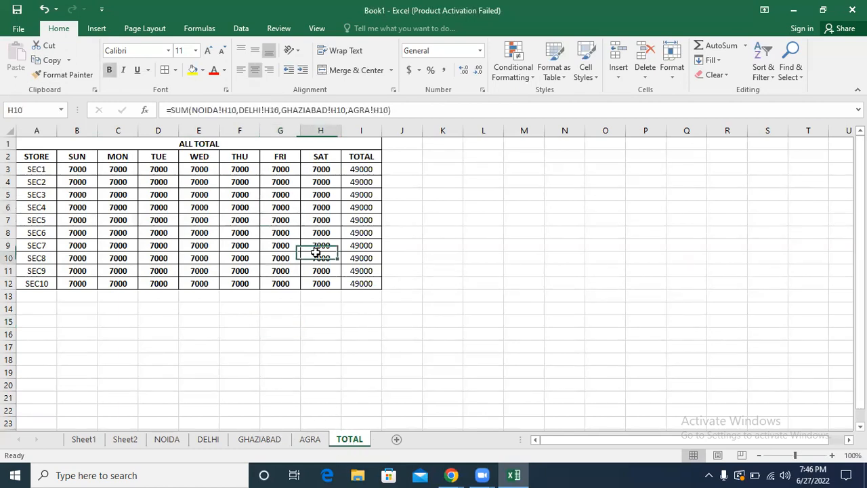
pyautogui.click(283, 234)
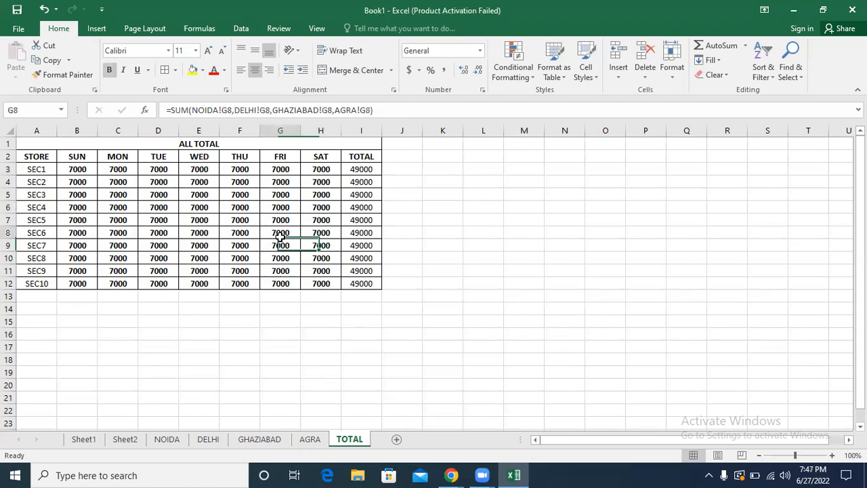
pyautogui.click(205, 439)
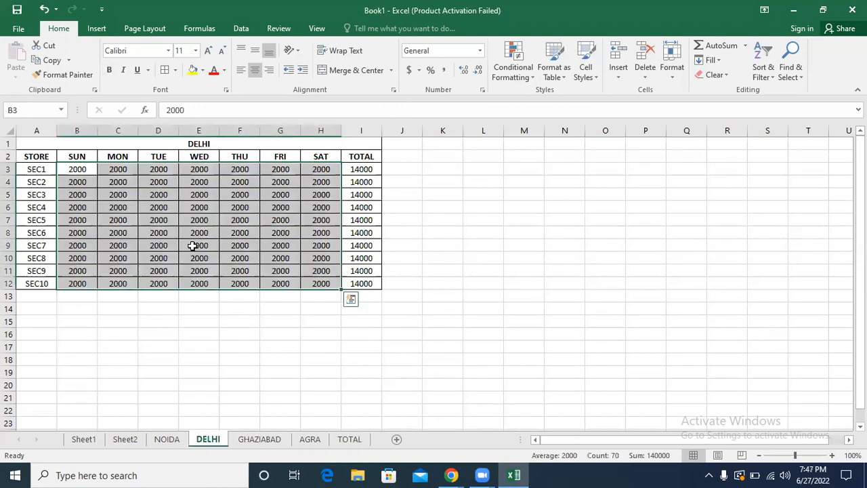
# Step: Clear the daily values in B3:H12 of the DELHI and NOIDA sheets and check the TOTAL sheet
pyautogui.press('Delete')
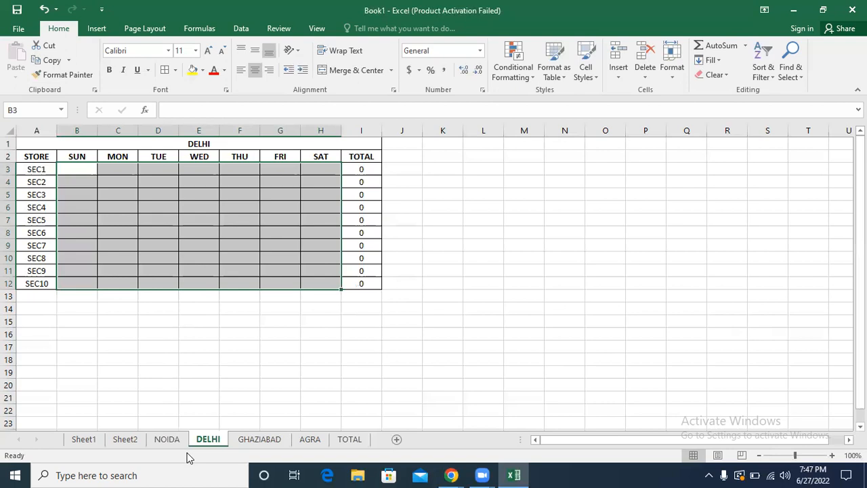
pyautogui.click(168, 439)
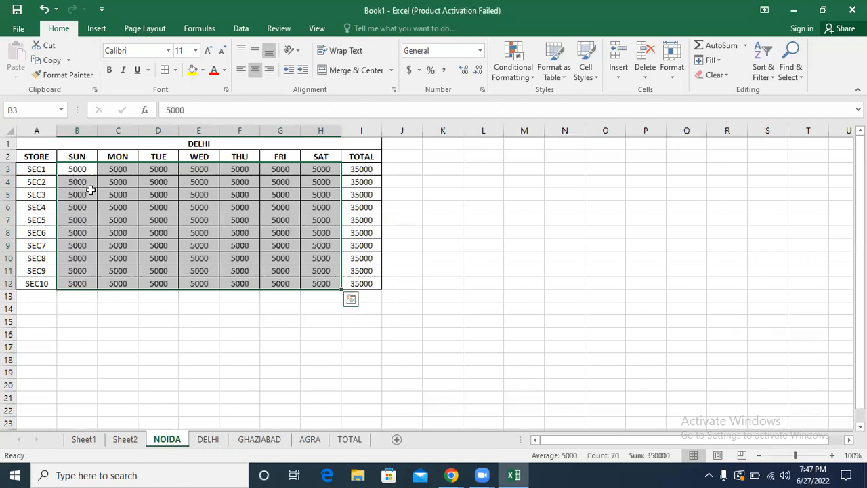
pyautogui.press('Delete')
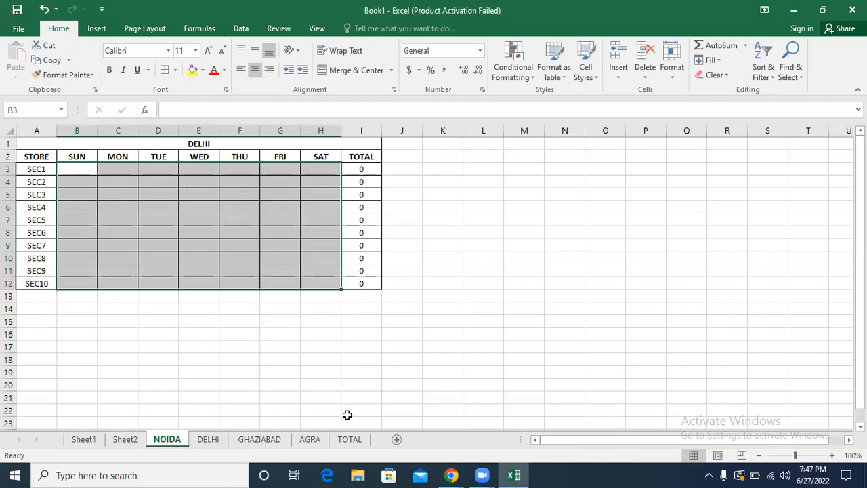
pyautogui.click(350, 439)
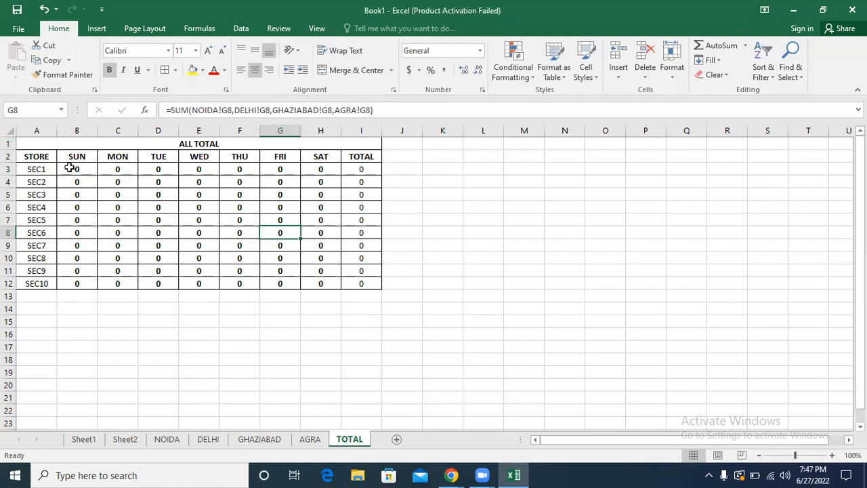
pyautogui.moveTo(69, 168); pyautogui.dragTo(349, 283)
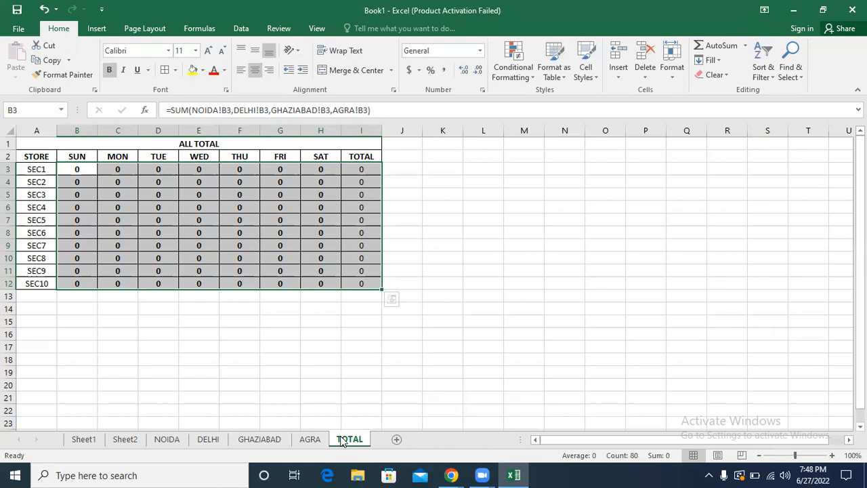
pyautogui.click(155, 206)
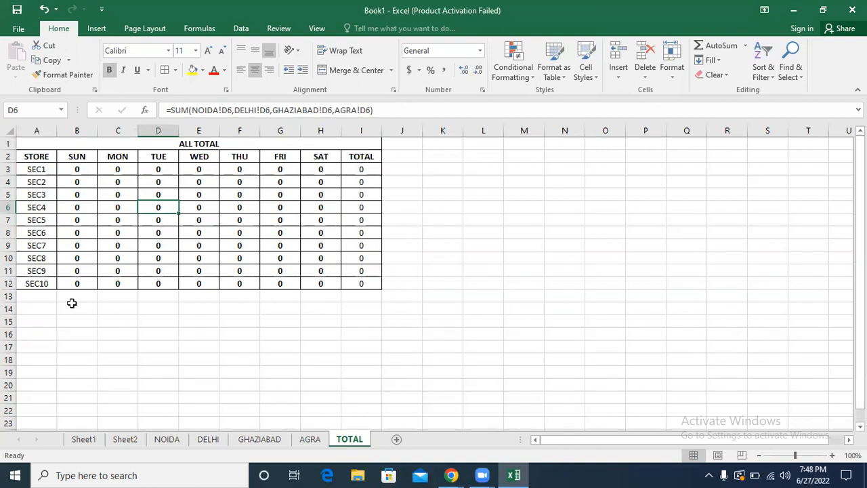
# Step: Enter 5000 for SEC1 on SUN in the NOIDA sheet and check the TOTAL sheet
pyautogui.click(157, 442)
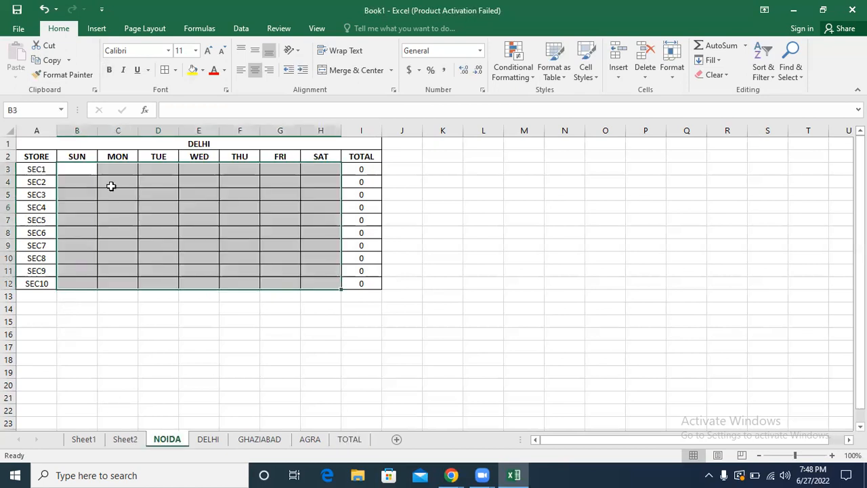
pyautogui.click(71, 168)
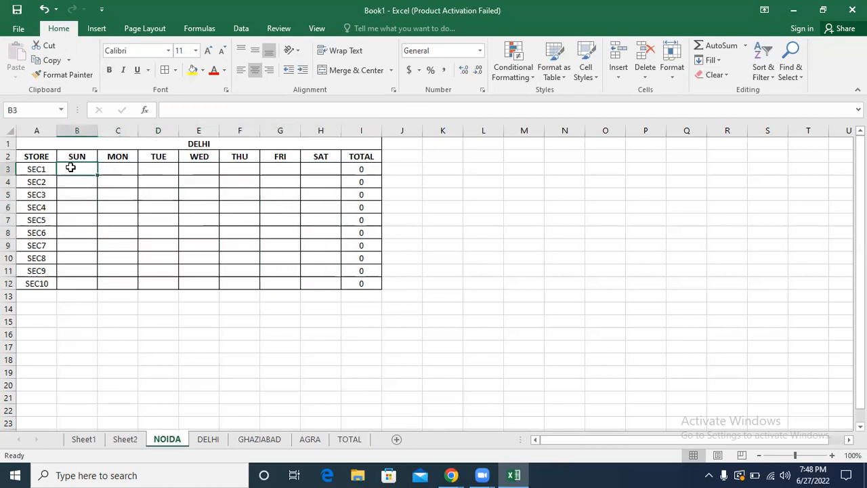
pyautogui.write('5000')
pyautogui.press('Return')
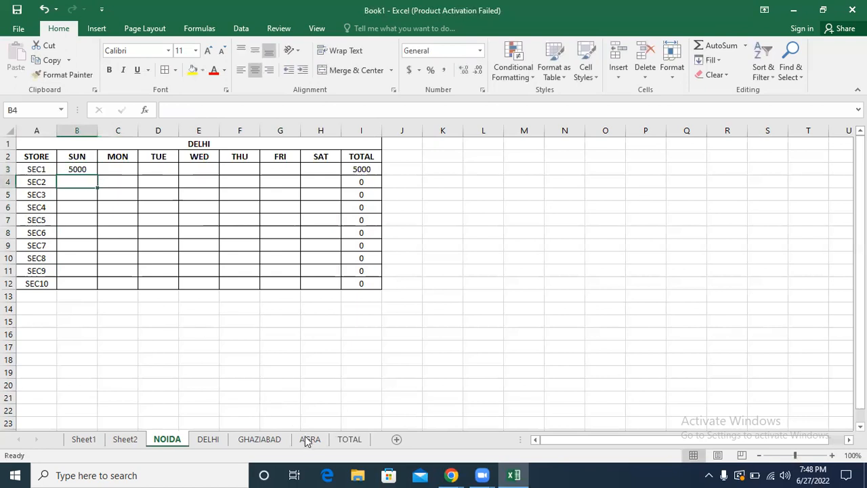
pyautogui.click(346, 440)
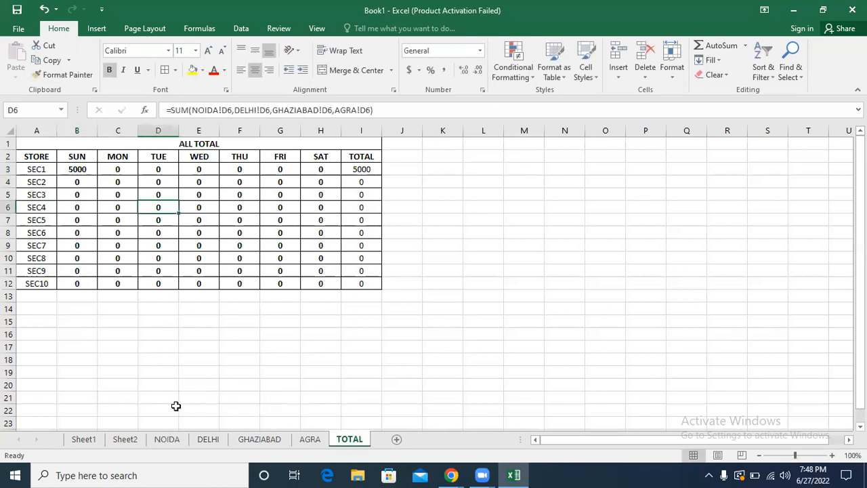
# Step: Clear the SEC1 value under SUN in the NOIDA sheet and check the TOTAL sheet
pyautogui.click(167, 440)
pyautogui.click(72, 170)
pyautogui.press('Delete')
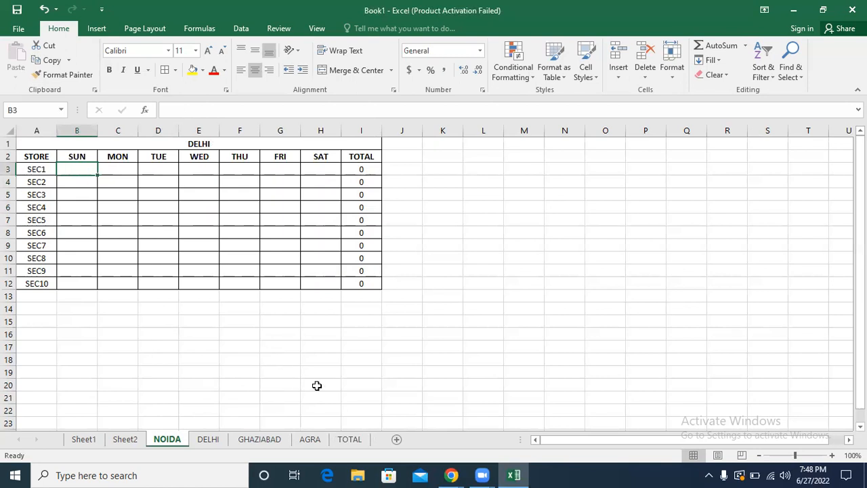
pyautogui.click(341, 415)
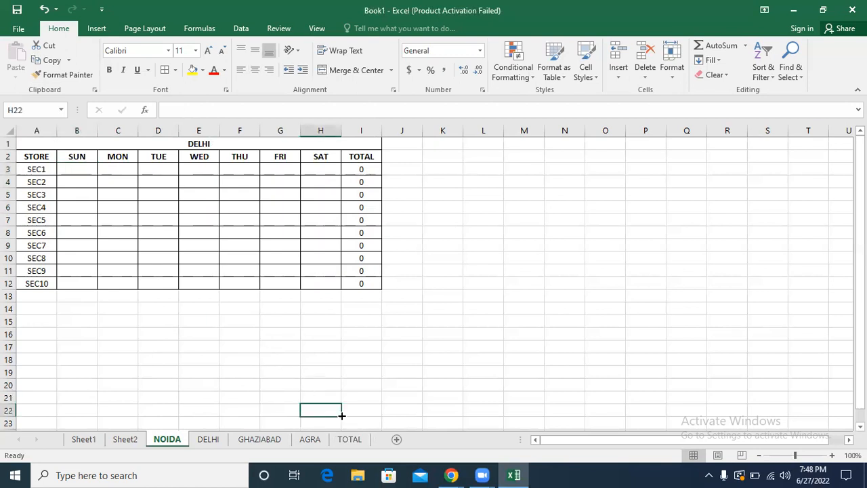
pyautogui.click(352, 439)
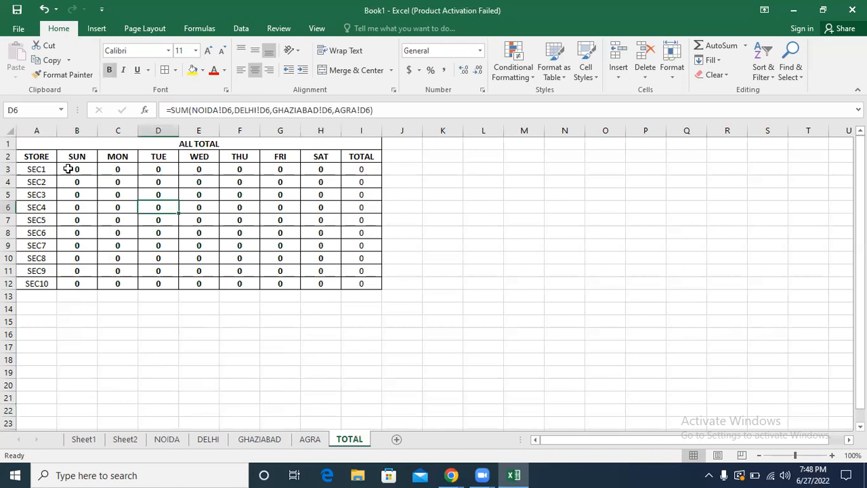
# Step: Examine the NOIDA!B3 reference in the SUM formula in B3 of the TOTAL sheet and its source cell
pyautogui.click(69, 169)
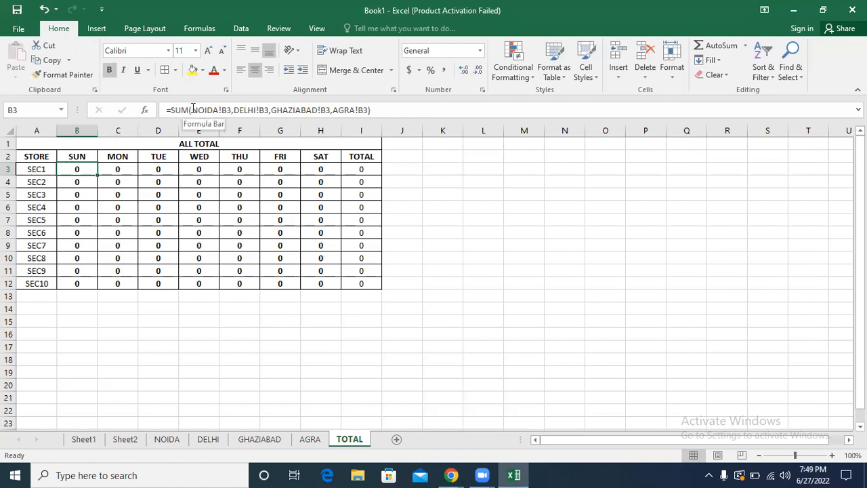
pyautogui.moveTo(194, 109); pyautogui.dragTo(232, 112)
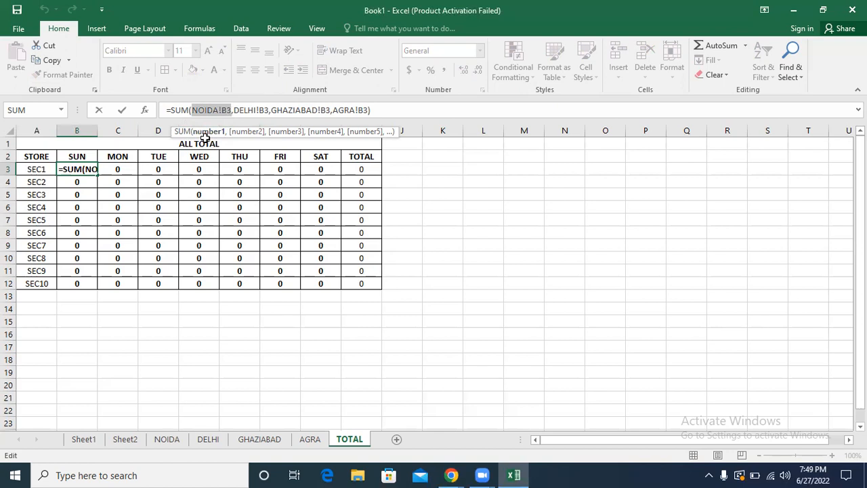
pyautogui.press('Return')
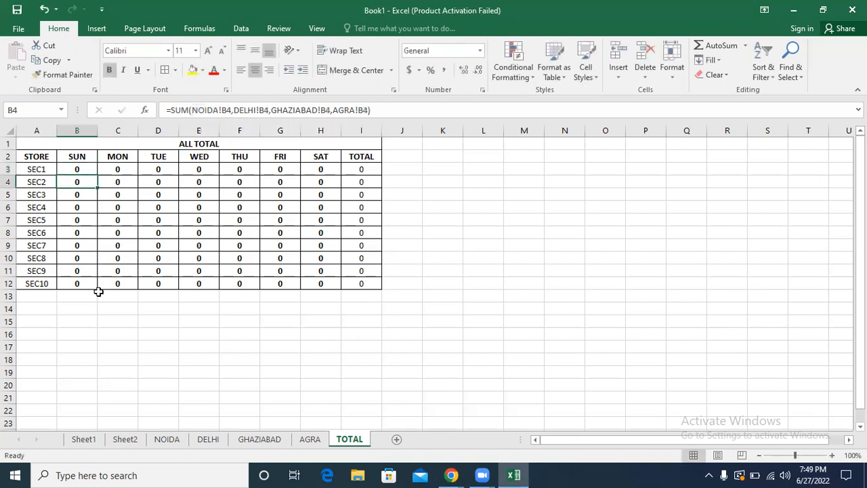
pyautogui.click(163, 442)
pyautogui.click(78, 168)
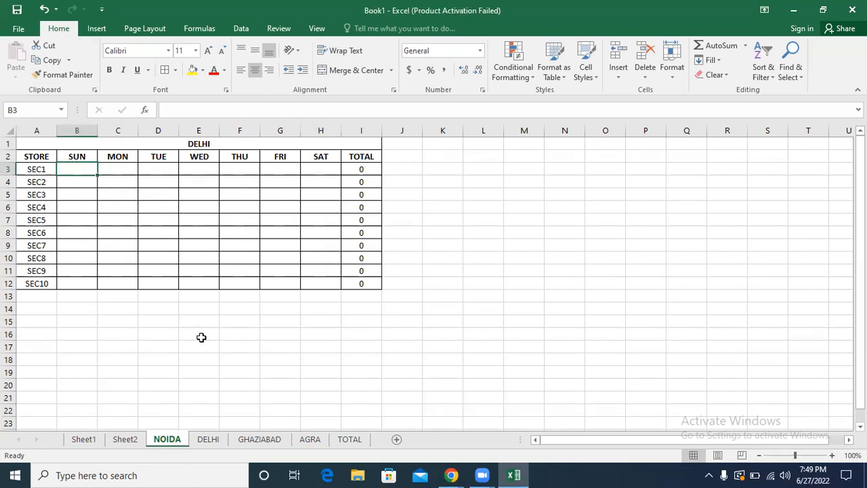
pyautogui.click(345, 439)
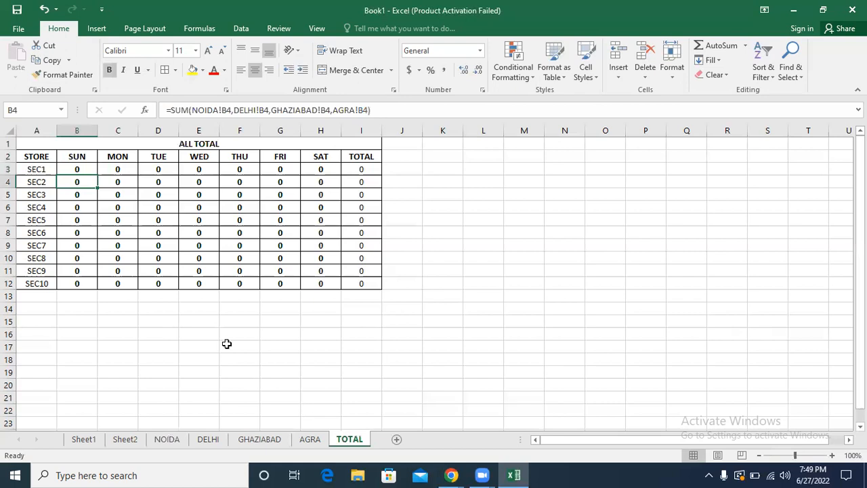
pyautogui.click(76, 168)
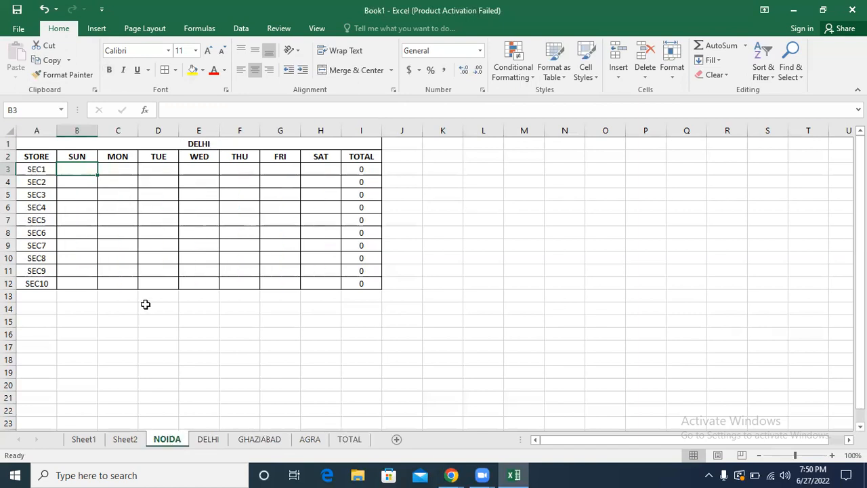
# Step: Set B2 of the DELHI sheet to TUE and fill the weekday headers across to H2
pyautogui.click(118, 155)
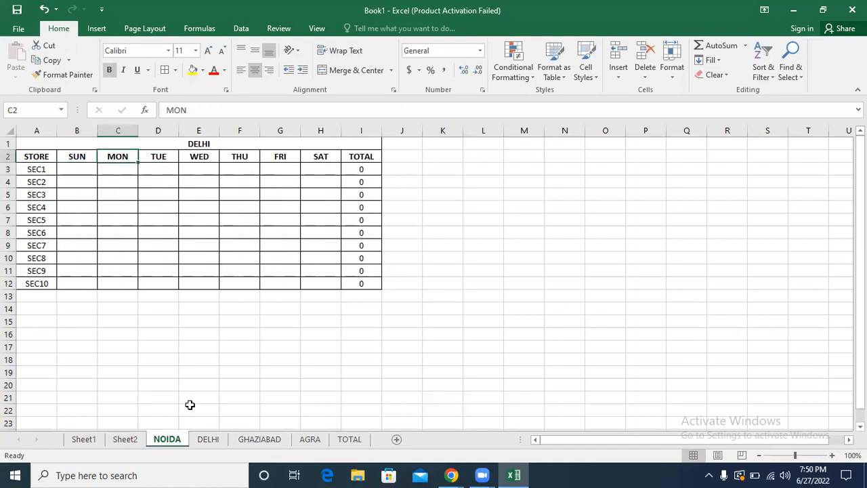
pyautogui.click(208, 439)
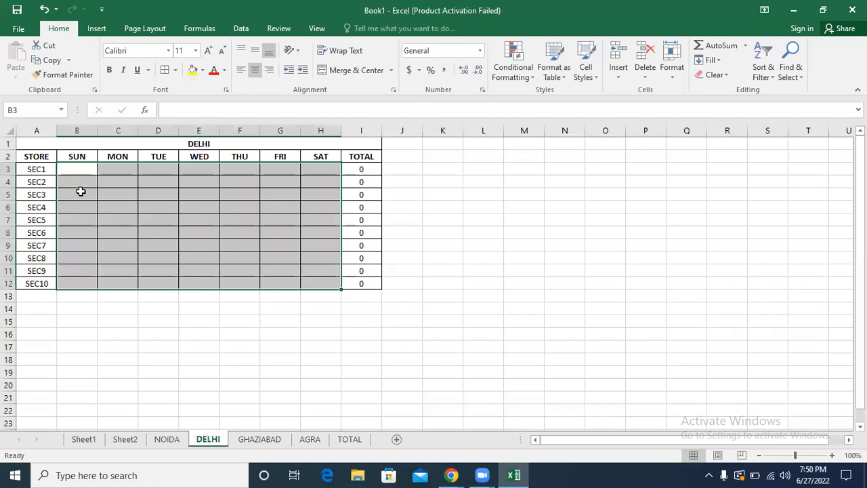
pyautogui.click(81, 157)
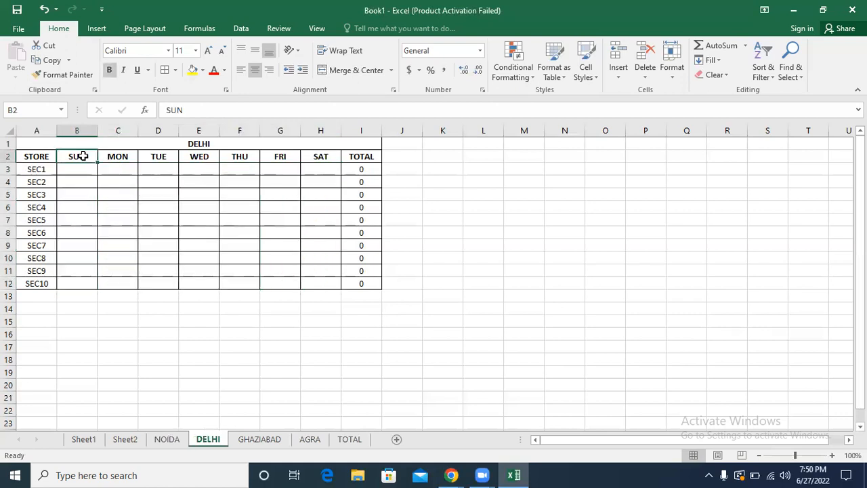
pyautogui.write('TUE')
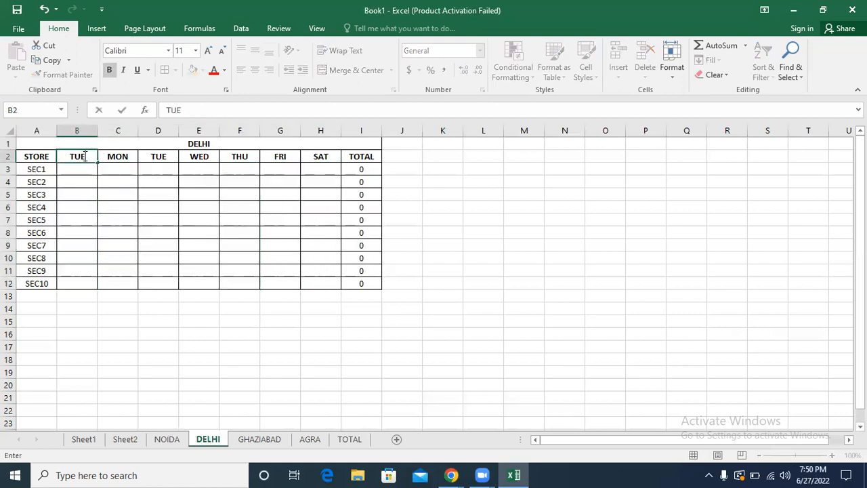
pyautogui.moveTo(99, 162); pyautogui.dragTo(333, 160)
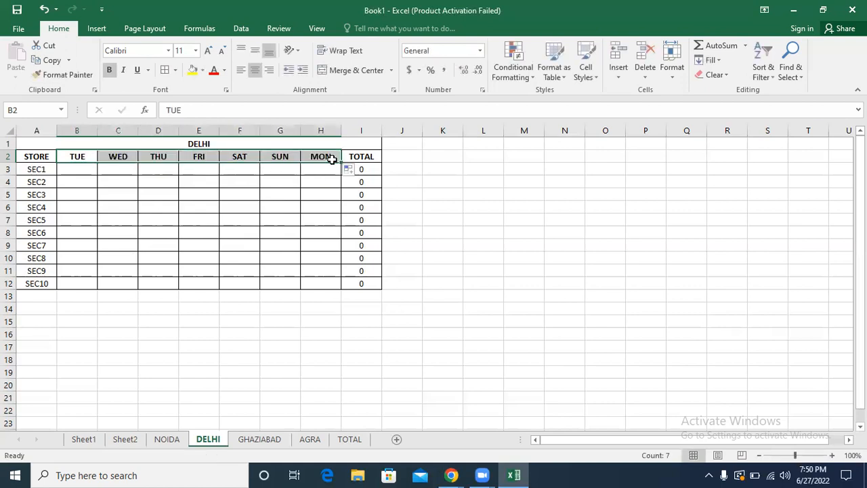
# Step: Clear the SUM formulas in B3:H12 of the TOTAL sheet
pyautogui.click(351, 441)
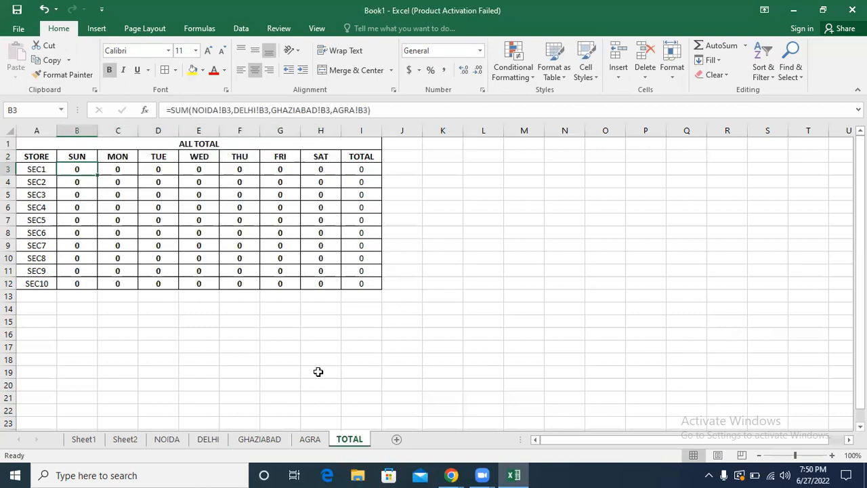
pyautogui.moveTo(77, 169); pyautogui.dragTo(333, 283)
pyautogui.press('Delete')
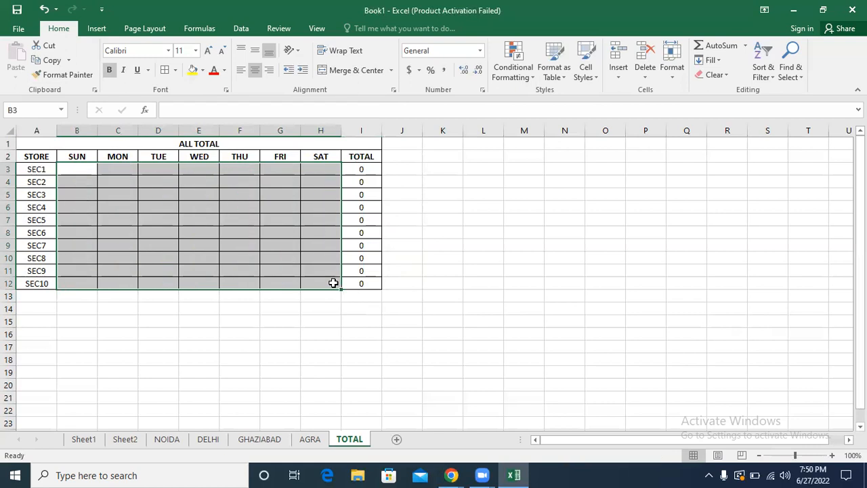
pyautogui.click(70, 166)
pyautogui.write('=SUM(')
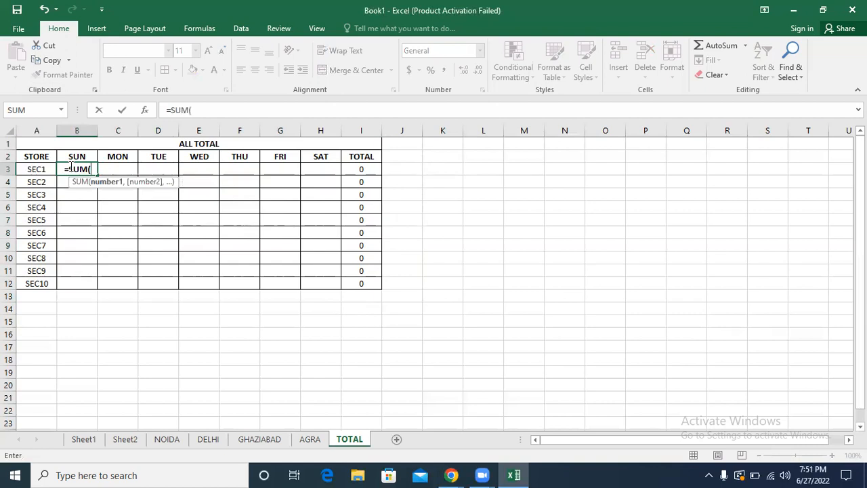
pyautogui.press('Escape')
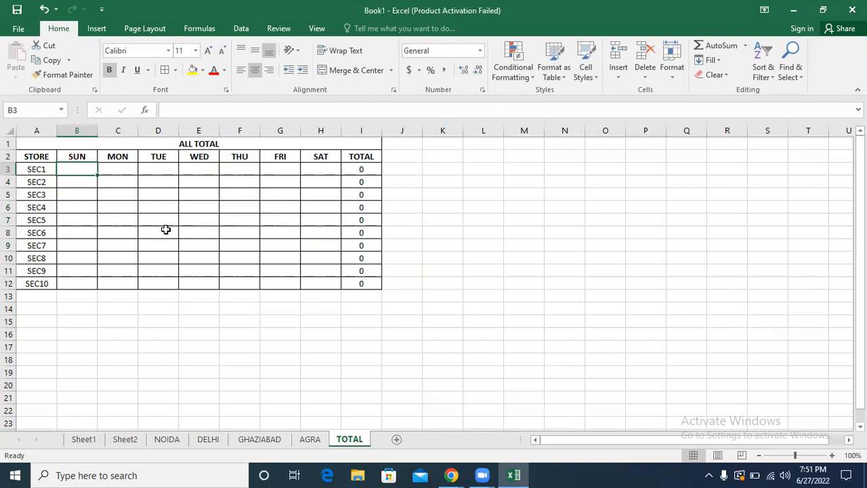
pyautogui.click(367, 206)
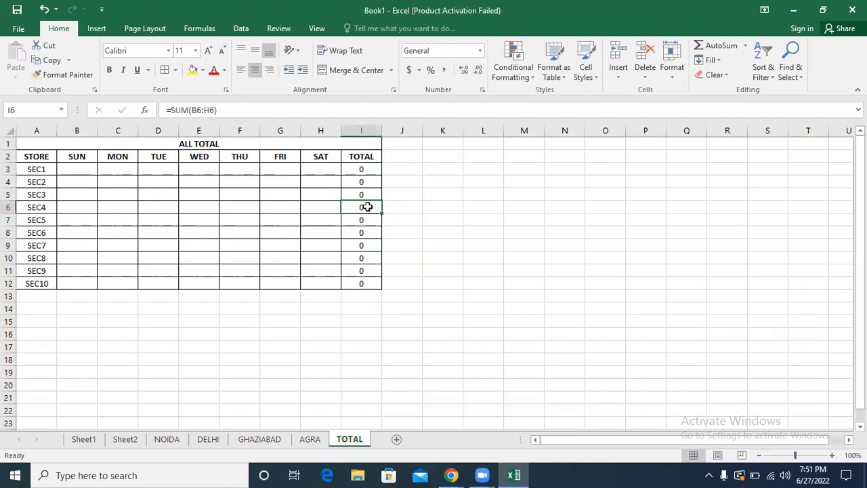
pyautogui.click(262, 220)
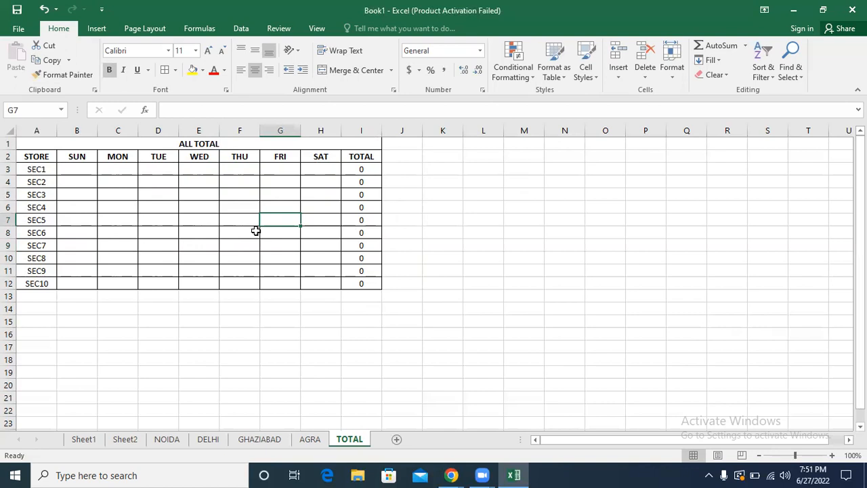
pyautogui.click(256, 230)
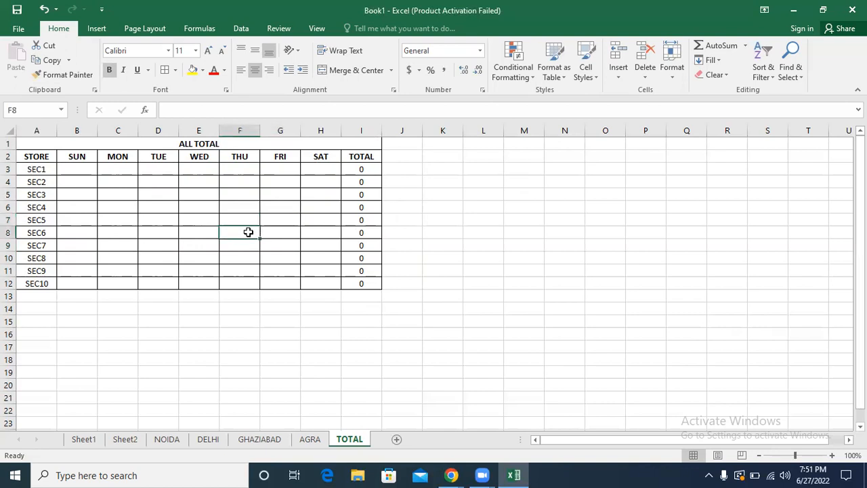
pyautogui.click(770, 76)
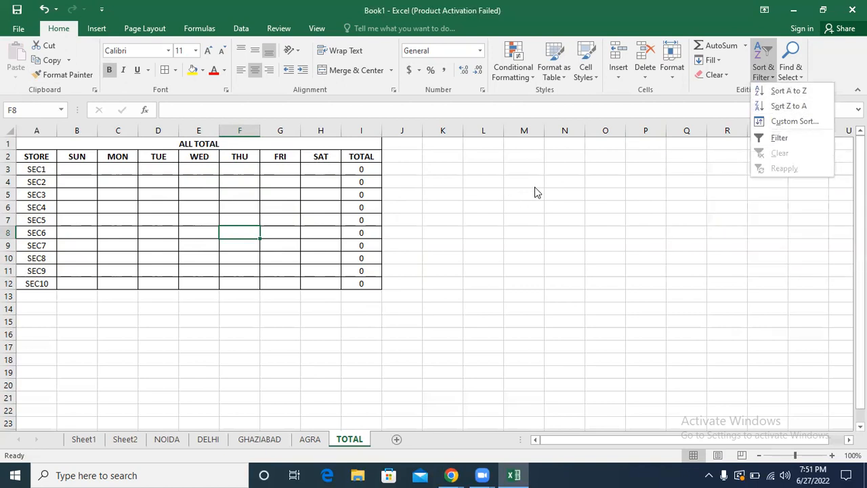
pyautogui.click(481, 192)
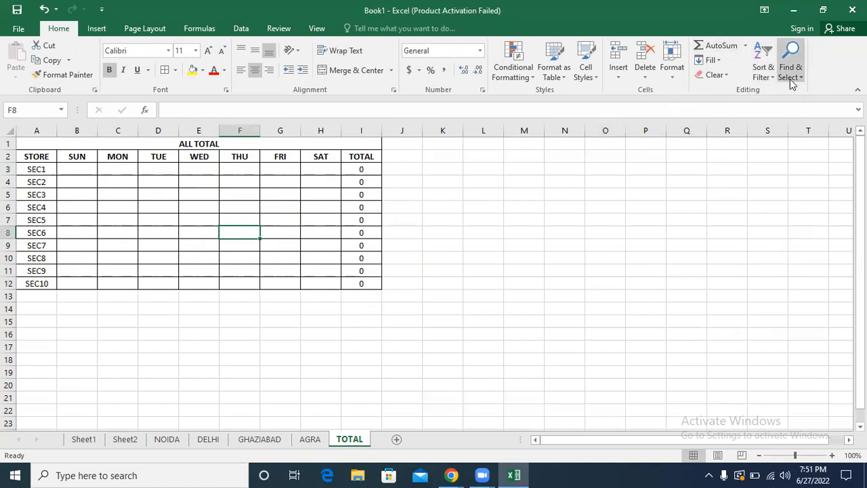
pyautogui.click(764, 72)
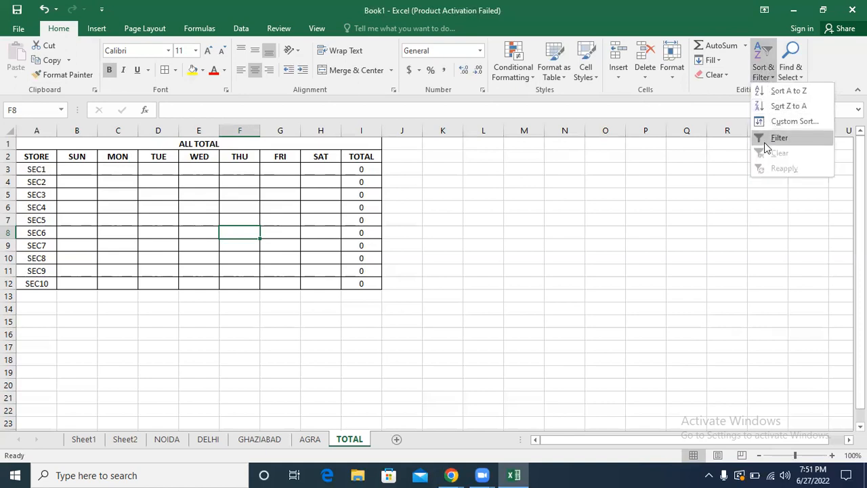
pyautogui.click(729, 235)
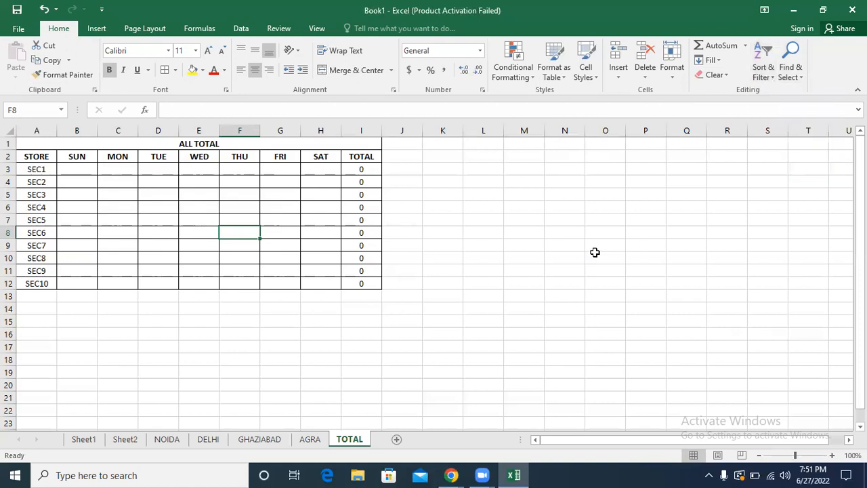
# Step: Add a new worksheet and enter STORE in A1 and SEC1 in A2
pyautogui.click(396, 441)
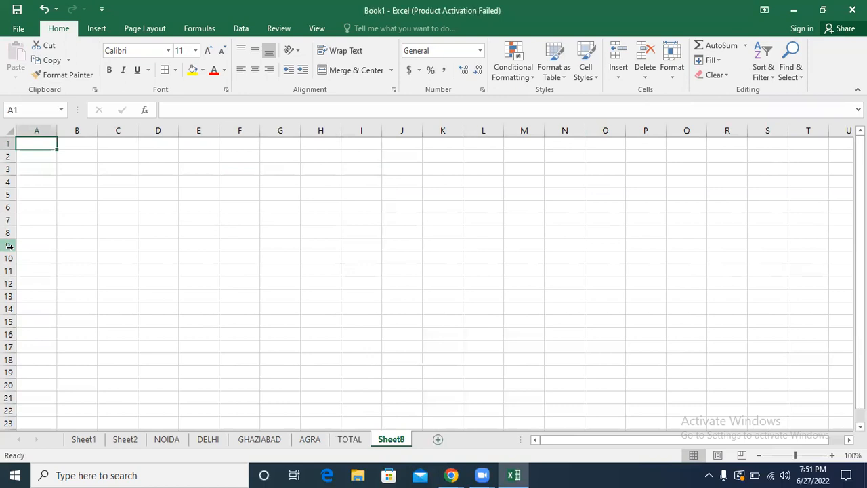
pyautogui.write('STORE')
pyautogui.press('Return')
pyautogui.write('SEC1')
pyautogui.press('Return')
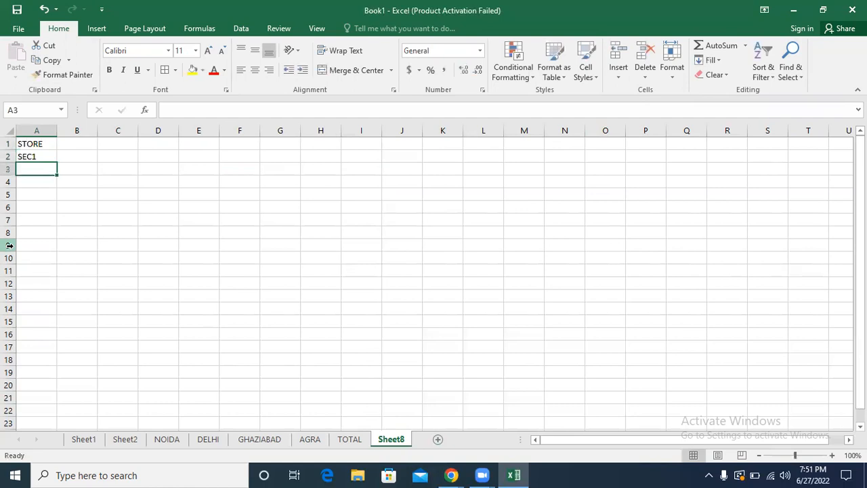
# Step: Fill the store series from A2 down to SEC5 in A6 and paste a copy of it into A7:A11
pyautogui.click(34, 157)
pyautogui.moveTo(57, 163); pyautogui.dragTo(52, 216)
pyautogui.hotkey('ctrl', 'c')
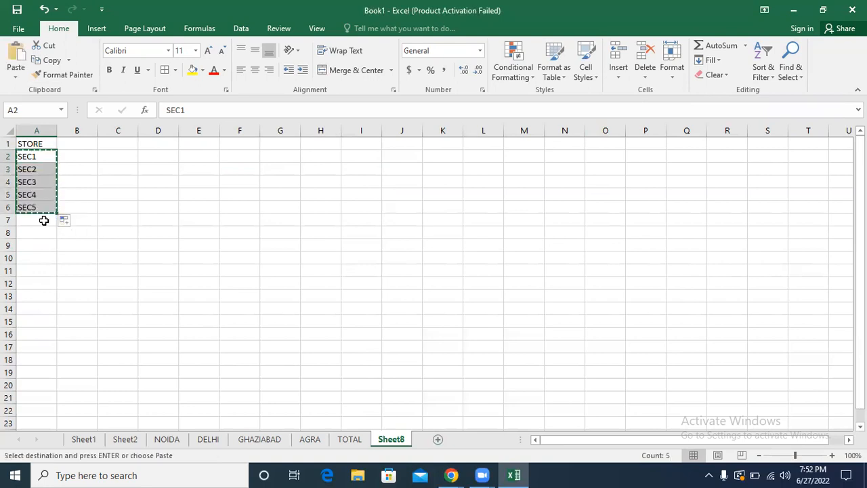
pyautogui.click(35, 224)
pyautogui.hotkey('ctrl', 'v')
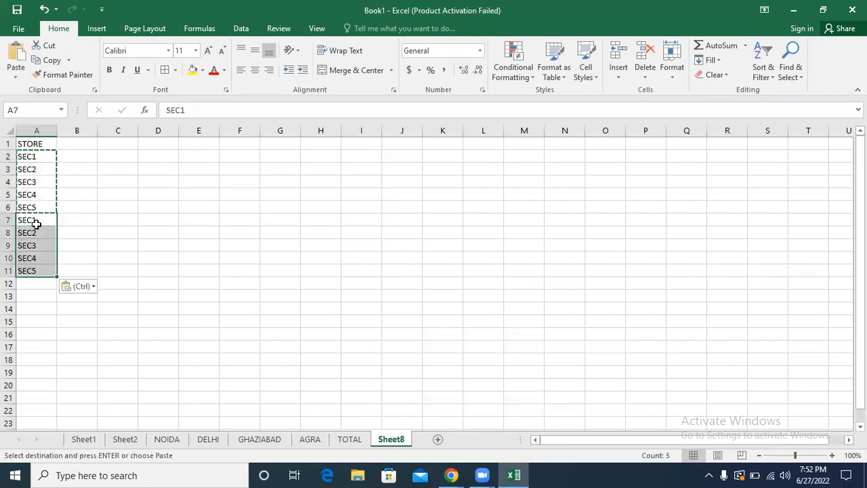
# Step: Fill the repeating SEC1 to SEC5 pattern down column A to row 433
pyautogui.click(37, 162)
pyautogui.moveTo(37, 161); pyautogui.dragTo(58, 414)
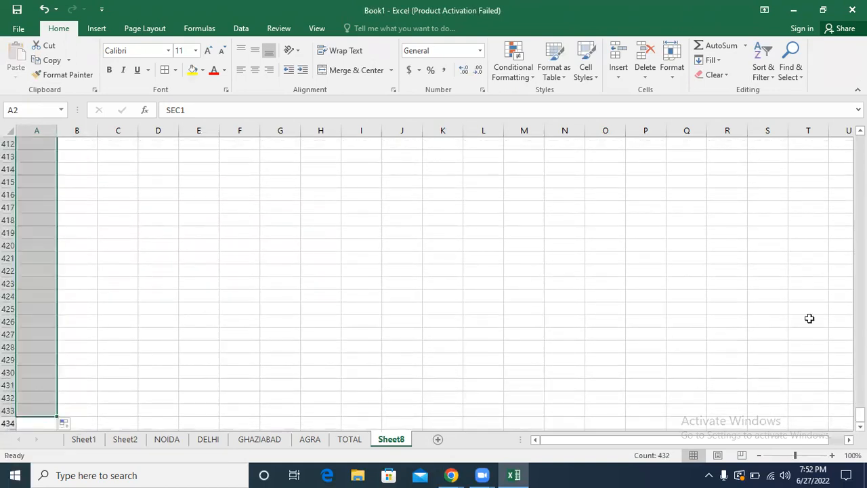
pyautogui.moveTo(860, 413); pyautogui.dragTo(860, 139)
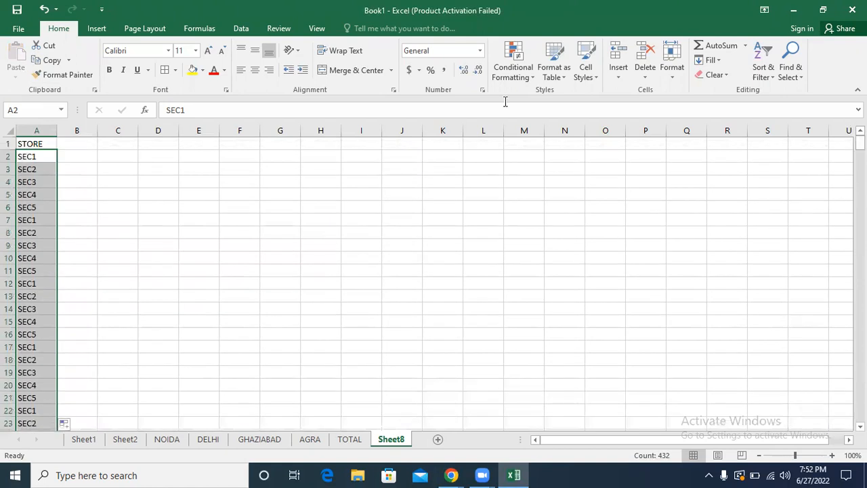
# Step: Enter the headers PRODUCT, CITY, QTY and AMOUNT in B1:E1
pyautogui.click(75, 143)
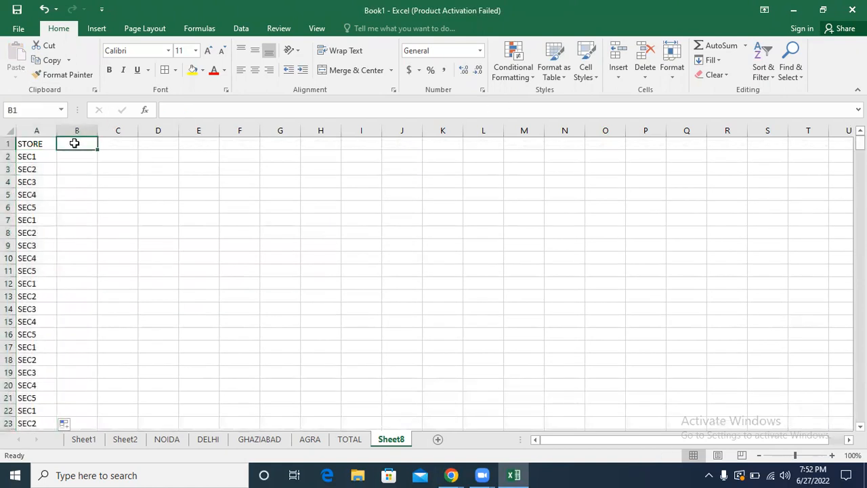
pyautogui.write('PRODUCT')
pyautogui.press('Tab')
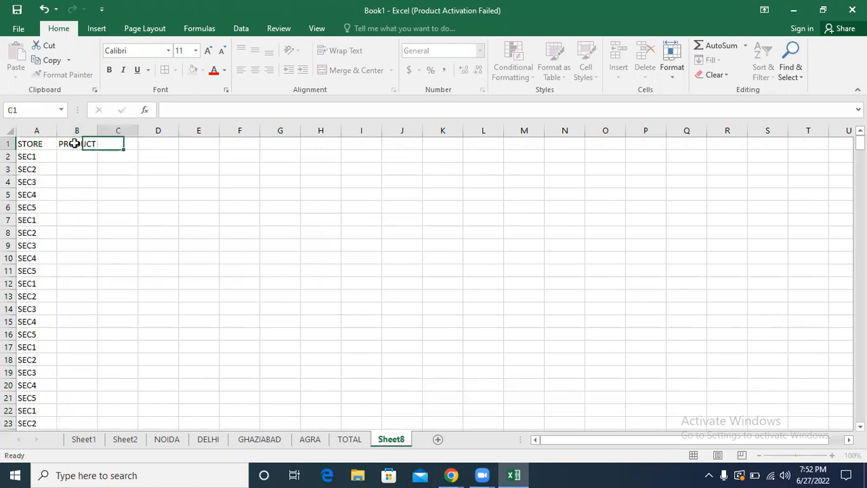
pyautogui.write('CIT')
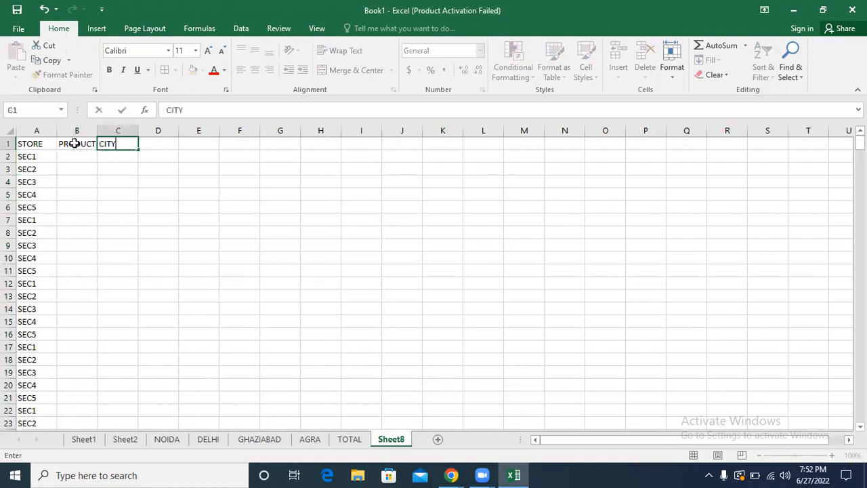
pyautogui.write('Y')
pyautogui.press('Tab')
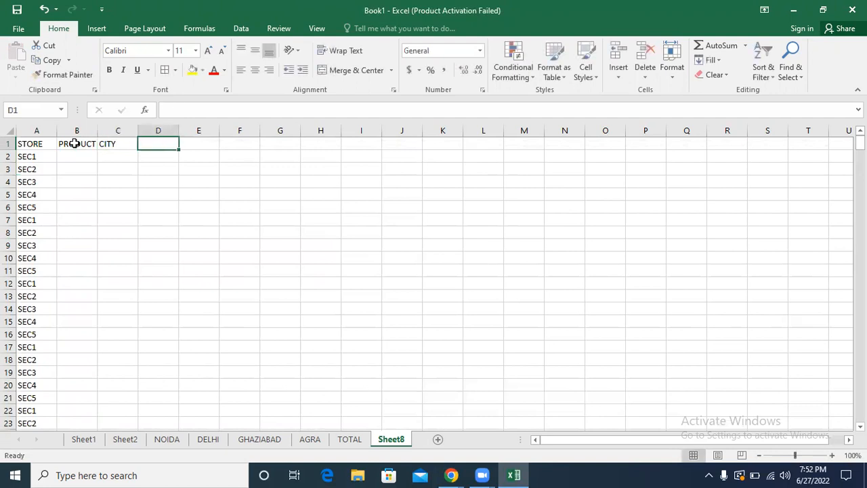
pyautogui.write('QTY')
pyautogui.press('Tab')
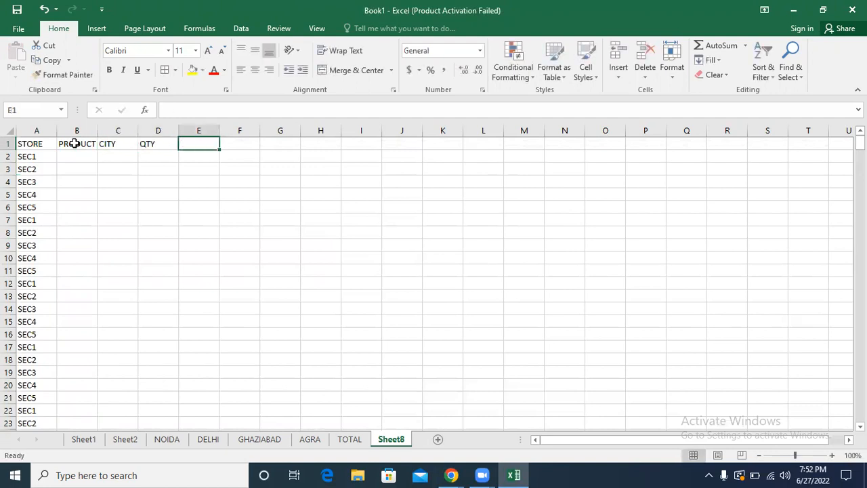
pyautogui.write('AMOUNT')
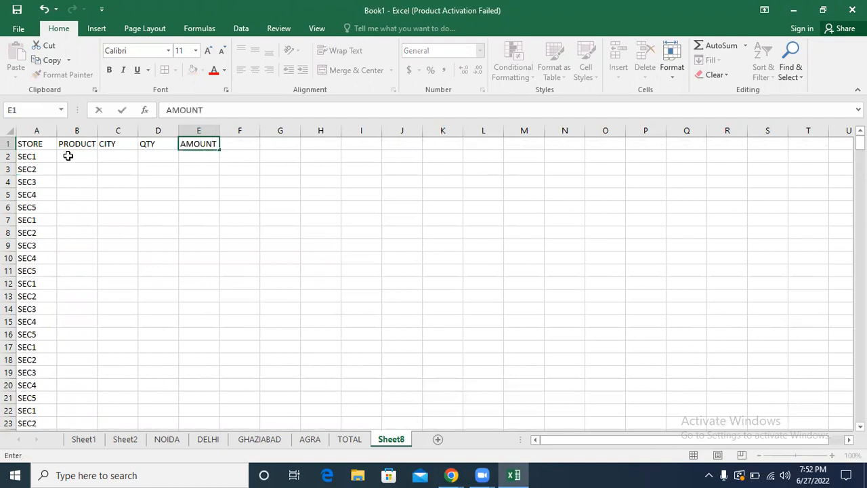
# Step: List the products AC, TV, MACHINE, LAPTOP and DESKTOP in B2:B6
pyautogui.click(68, 156)
pyautogui.write('AC')
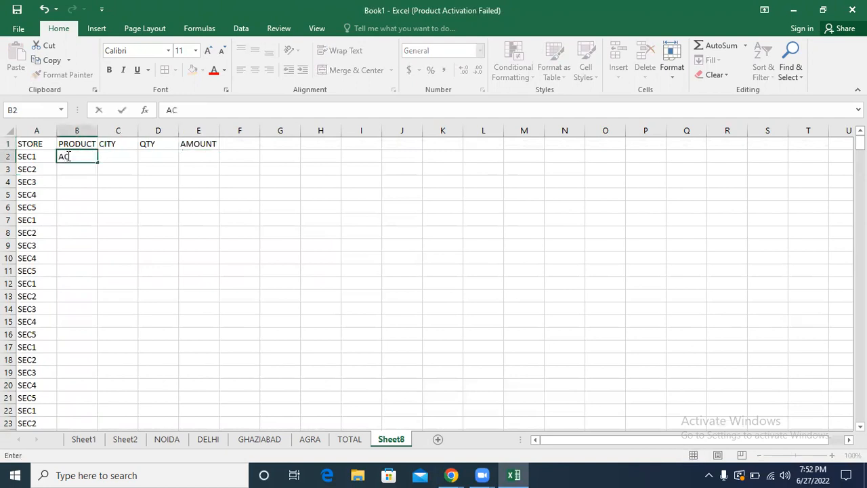
pyautogui.press('Return')
pyautogui.write('TV')
pyautogui.press('Return')
pyautogui.write('M')
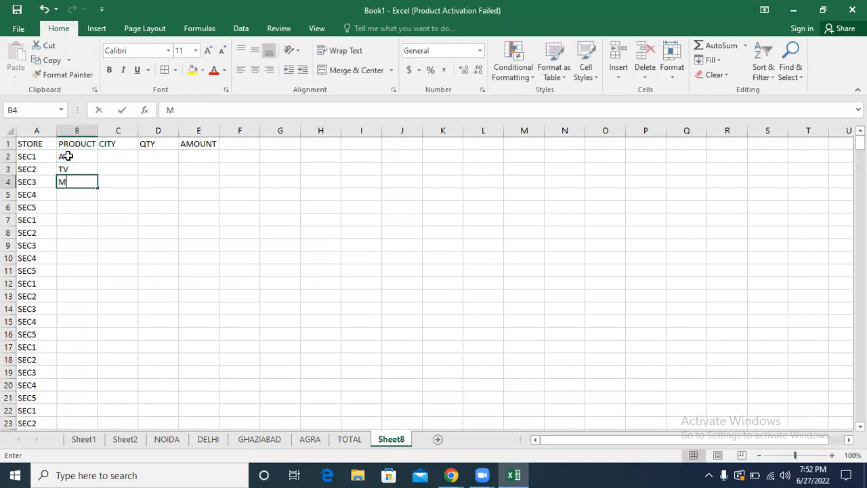
pyautogui.write('ACHINE')
pyautogui.press('Return')
pyautogui.write('LAPTO')
pyautogui.press('Return')
pyautogui.write('DESKTO')
pyautogui.press('Return')
# Step: Add PHONE and TABLET in B7:B8 and repeat the seven products down the whole PRODUCT column
pyautogui.write('PHONE')
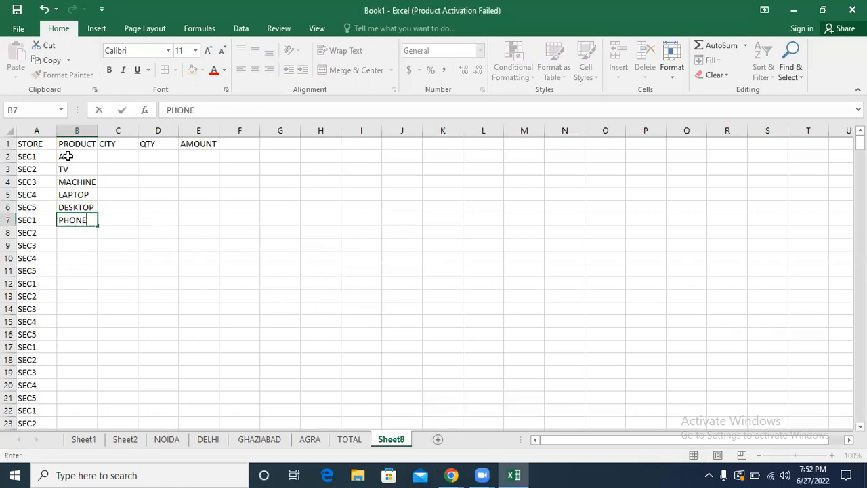
pyautogui.press('Return')
pyautogui.write('TABLET')
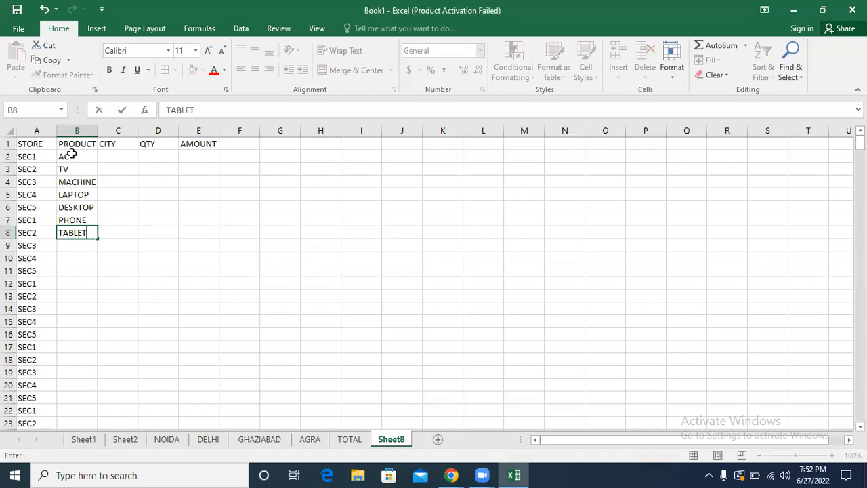
pyautogui.moveTo(71, 154); pyautogui.dragTo(81, 242)
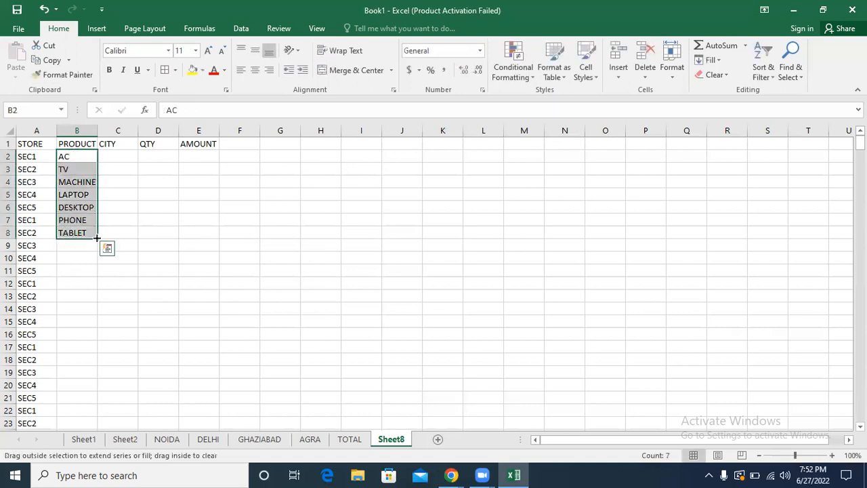
pyautogui.doubleClick(97, 237)
# Step: List the cities NOIDA, GR NOIDA, DELHI, GHAZIABAD and AGRA in C2:C6
pyautogui.click(113, 157)
pyautogui.write('NOIDA')
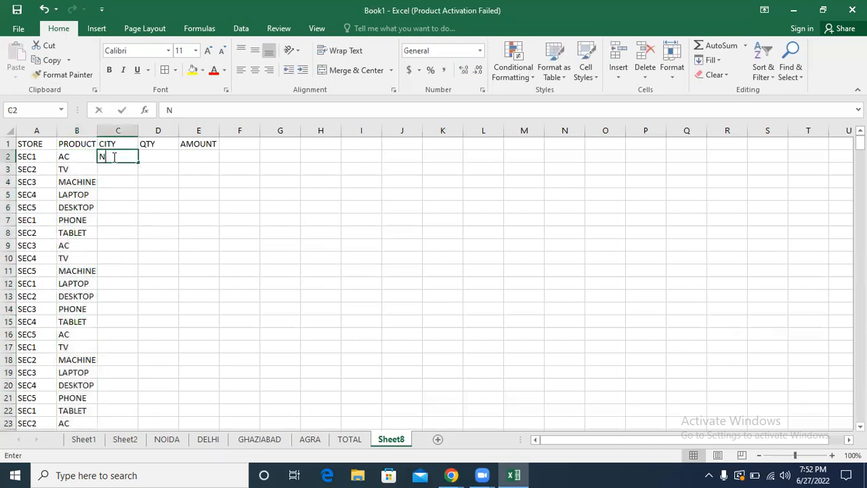
pyautogui.press('Return')
pyautogui.write('GR NOIDA')
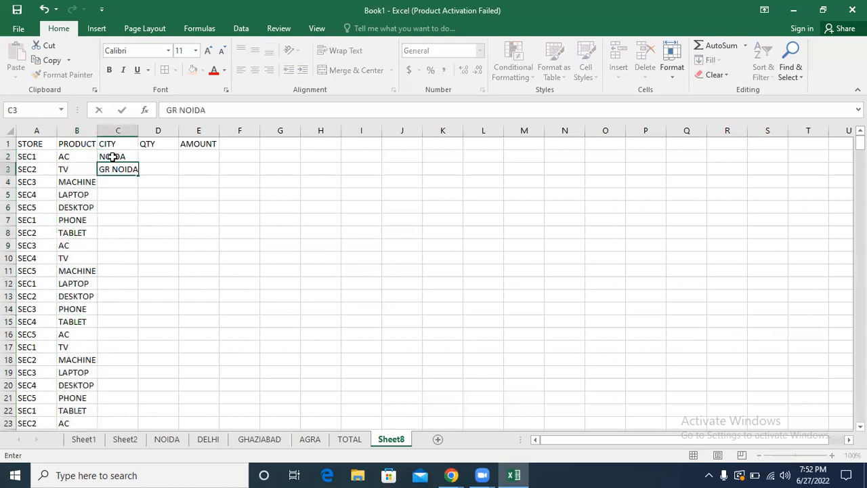
pyautogui.press('Return')
pyautogui.write('DELHI')
pyautogui.press('Return')
pyautogui.write('GHAZIABAD')
pyautogui.press('Return')
pyautogui.write('AGRA')
pyautogui.press('Return')
# Step: Add the cities KANPUR, LUCKNOW and JAIPUR in C7:C9
pyautogui.write('KANPUR')
pyautogui.press('Return')
pyautogui.write('LUCKNOW')
pyautogui.press('Return')
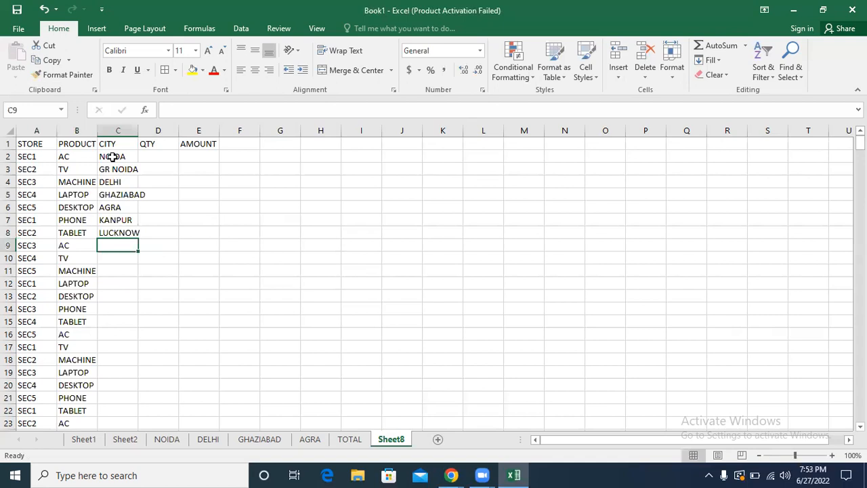
pyautogui.write('J')
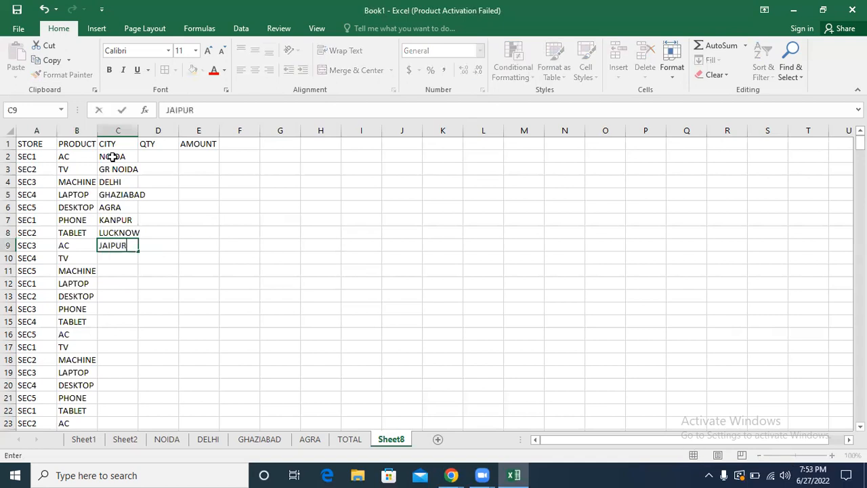
pyautogui.write('AIPUR')
# Step: Repeat the eight cities down the whole CITY column and fit the column's width to its contents
pyautogui.moveTo(116, 154); pyautogui.dragTo(129, 252)
pyautogui.doubleClick(135, 253)
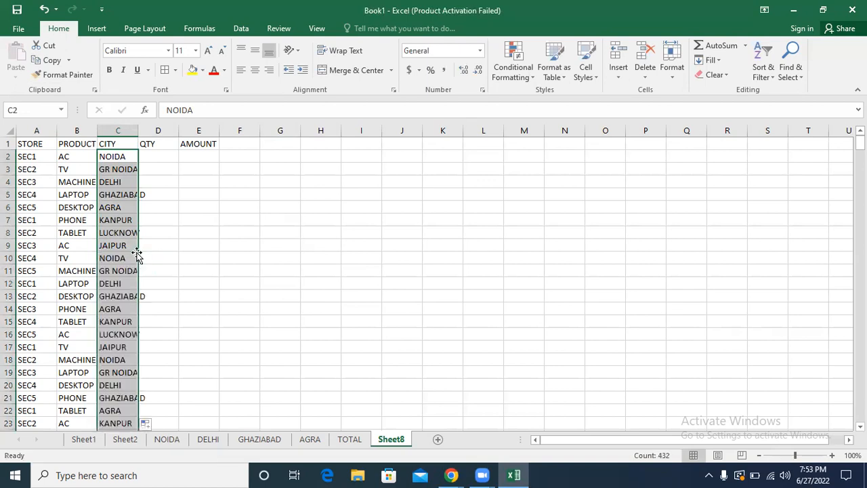
pyautogui.doubleClick(134, 130)
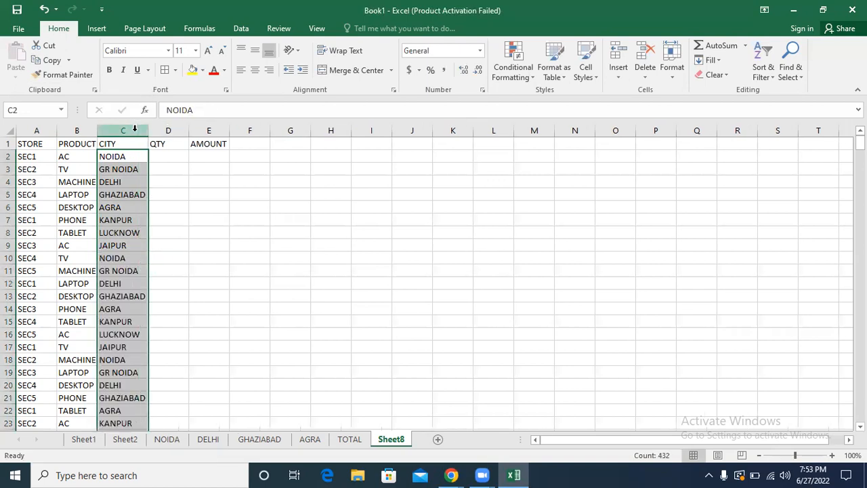
# Step: Enter =RANDBETWEEN(5,190) in D2 and fill it down the QTY column
pyautogui.click(171, 155)
pyautogui.write('=RAN')
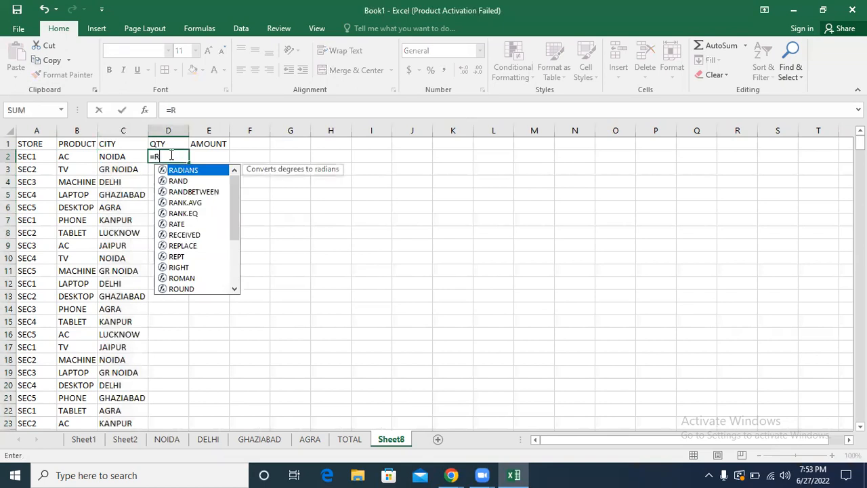
pyautogui.press('Down')
pyautogui.press('Tab')
pyautogui.write('5,19')
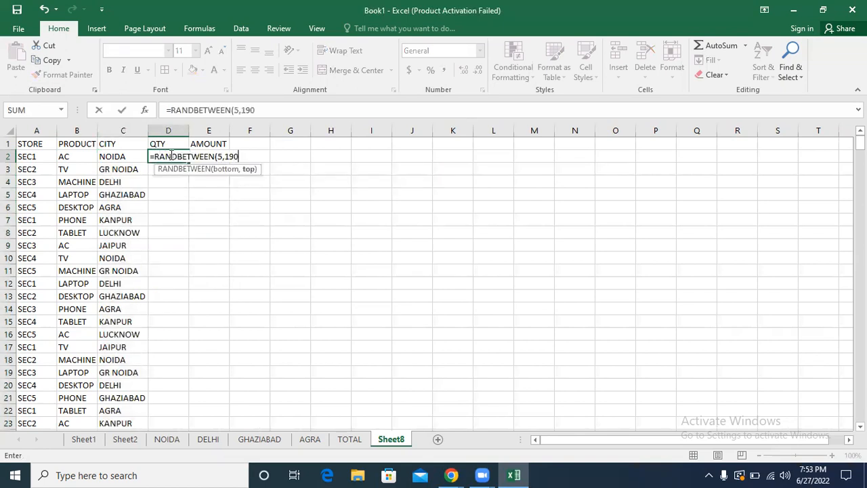
pyautogui.write('0')
pyautogui.press('Return')
pyautogui.click(178, 155)
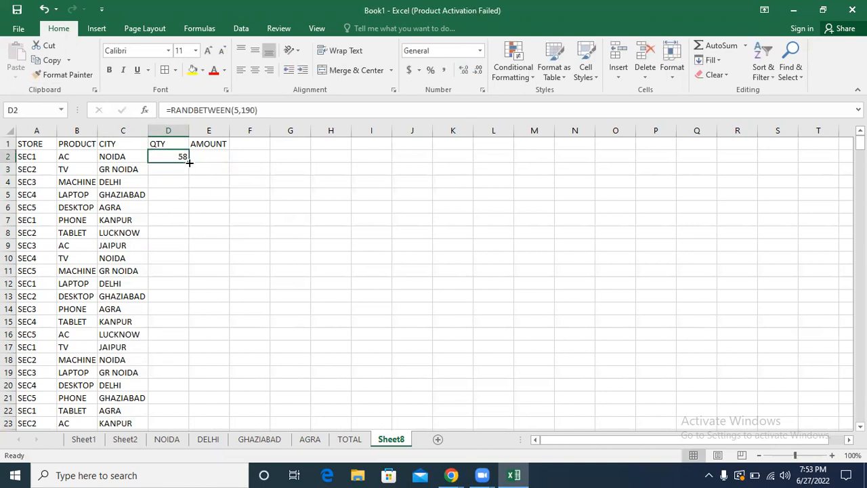
pyautogui.doubleClick(189, 163)
# Step: Replace the QTY column's random formulas with pasted values
pyautogui.click(51, 60)
pyautogui.click(16, 75)
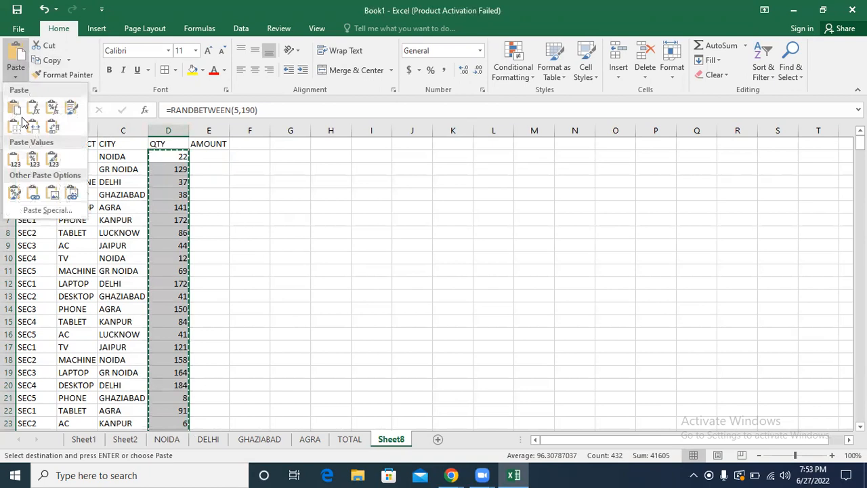
pyautogui.click(14, 160)
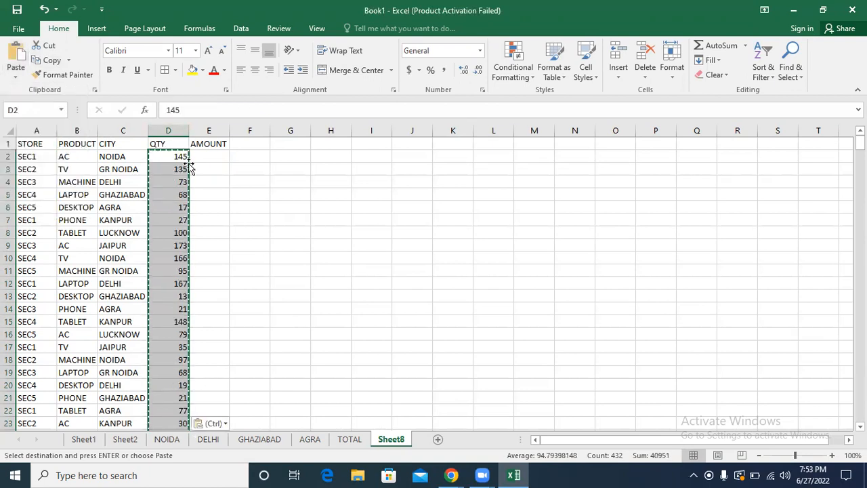
# Step: Enter =RANDBETWEEN(5000,15000) in E2 and fill it down the AMOUNT column
pyautogui.click(201, 157)
pyautogui.write('=')
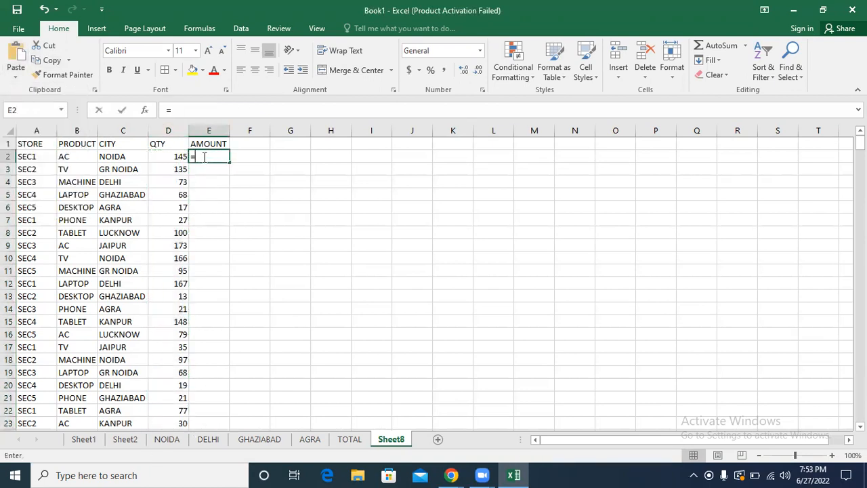
pyautogui.write('RAND')
pyautogui.press('Down')
pyautogui.press('Tab')
pyautogui.write('5000,15000')
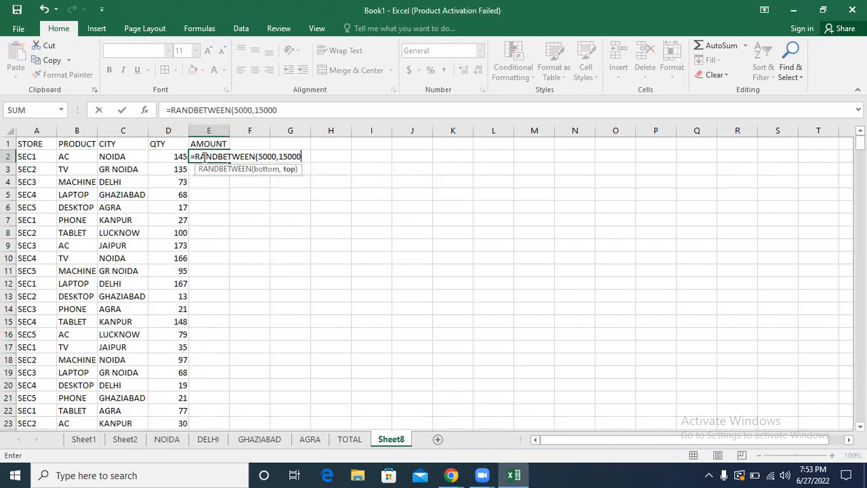
pyautogui.press('Return')
pyautogui.click(205, 156)
pyautogui.doubleClick(230, 161)
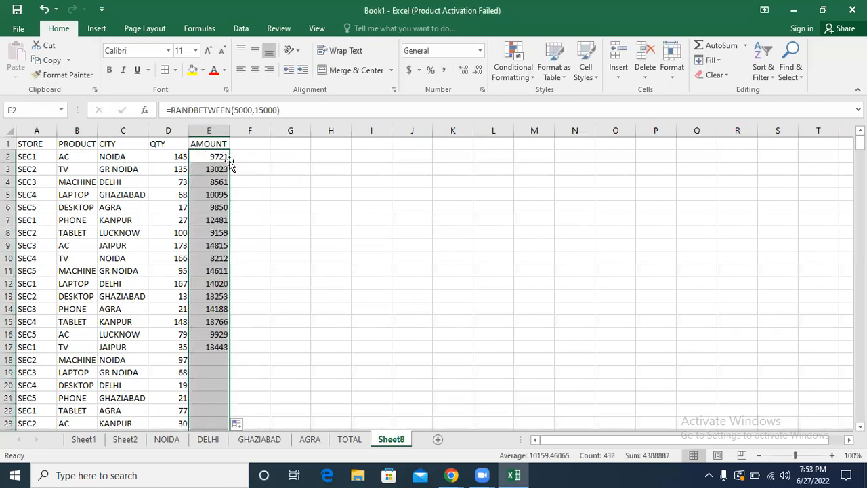
# Step: Replace the AMOUNT column's random formulas with pasted values
pyautogui.hotkey('ctrl', 'c')
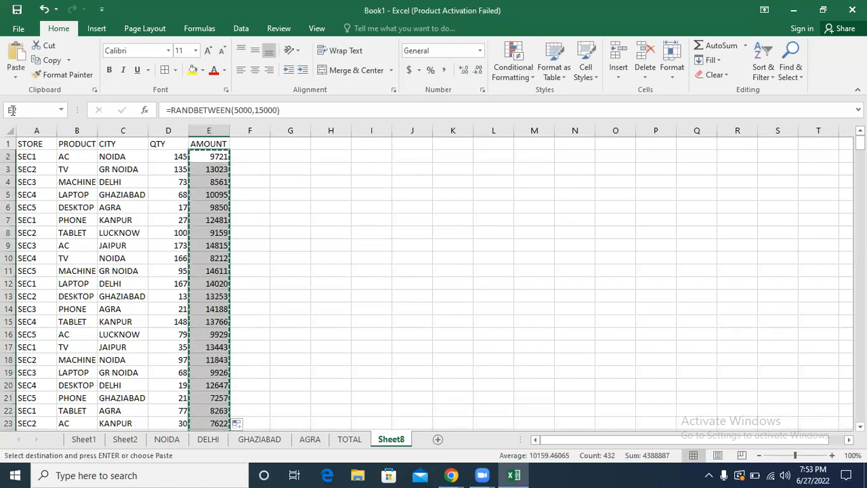
pyautogui.click(15, 78)
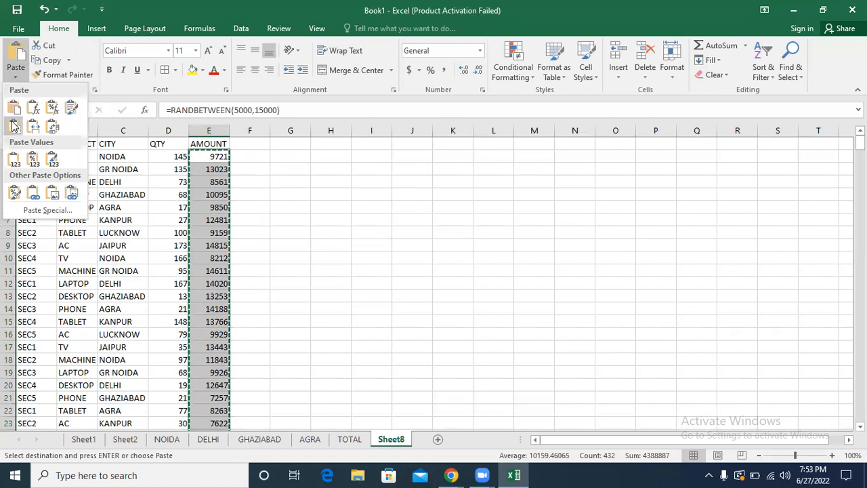
pyautogui.click(14, 157)
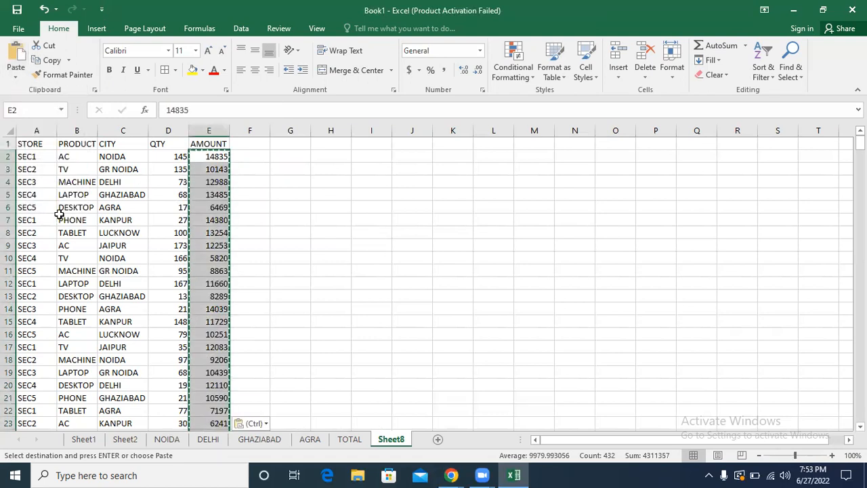
# Step: Apply all borders to the whole STORE-to-AMOUNT data table and center its contents horizontally
pyautogui.click(59, 214)
pyautogui.hotkey('ctrl', 'a')
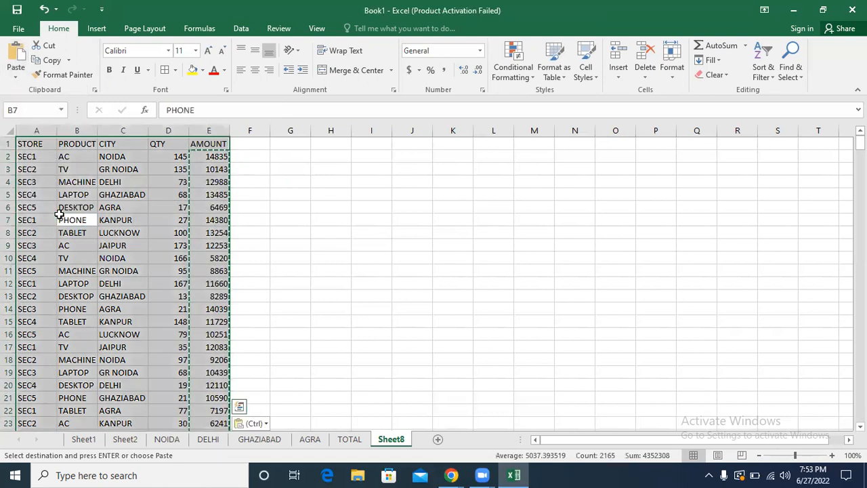
pyautogui.click(168, 72)
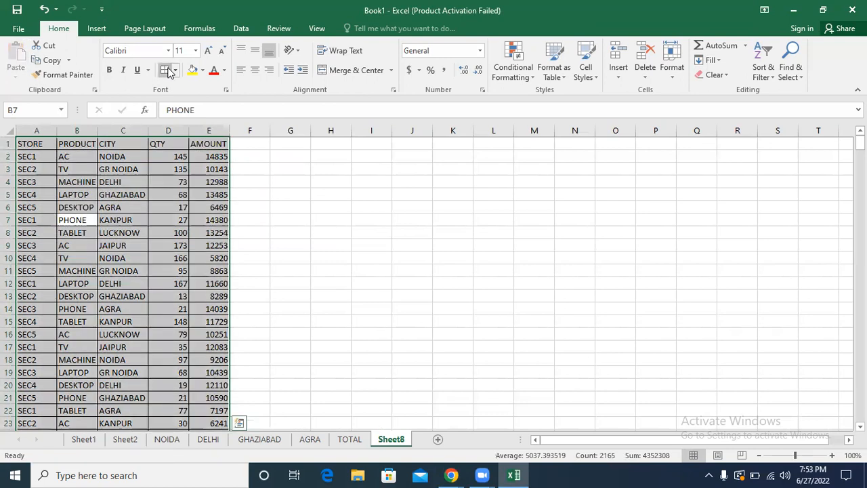
pyautogui.click(251, 69)
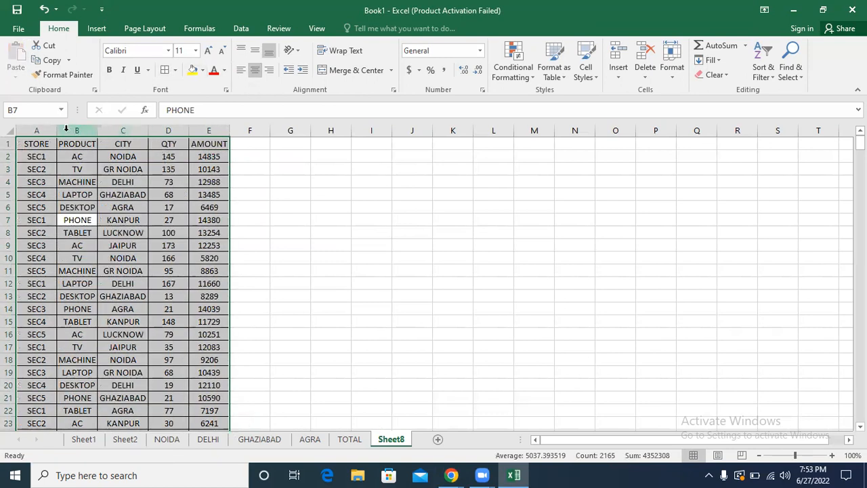
# Step: Widen columns A through E to one equal, roomier width
pyautogui.moveTo(40, 128); pyautogui.dragTo(198, 110)
pyautogui.moveTo(190, 132); pyautogui.dragTo(223, 131)
pyautogui.click(375, 181)
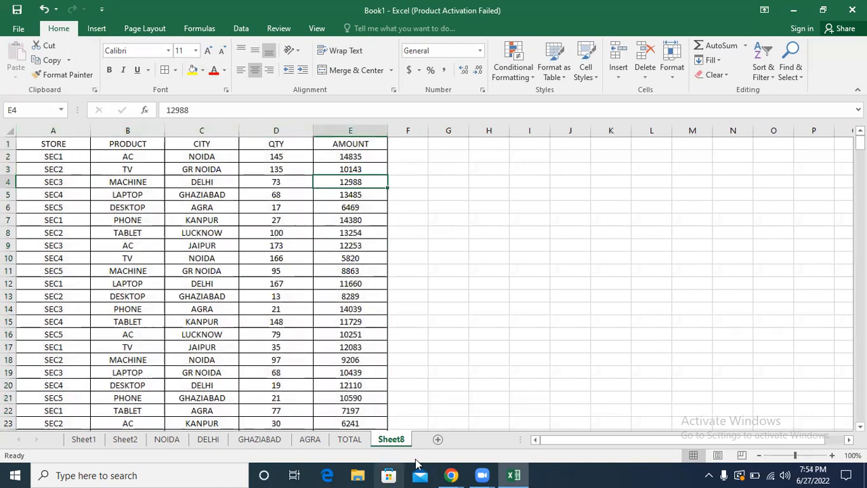
# Step: Rename the Sheet8 worksheet to TOTAL SALES
pyautogui.doubleClick(401, 442)
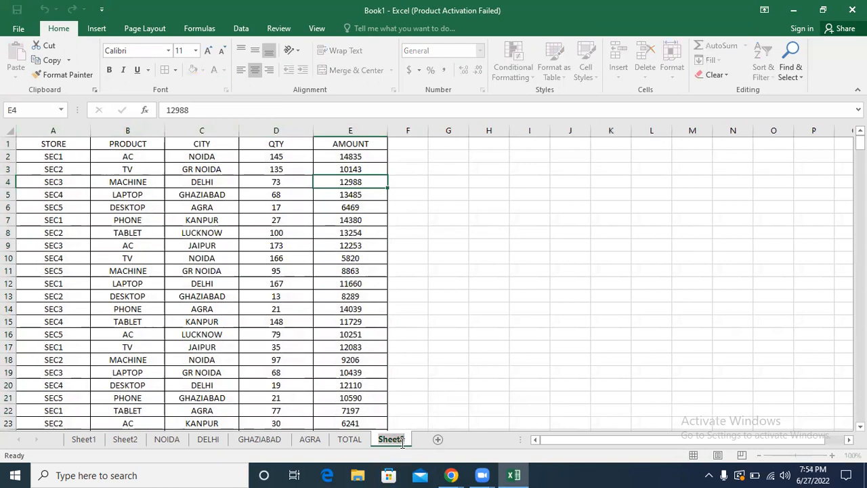
pyautogui.write('TOTAL SALES')
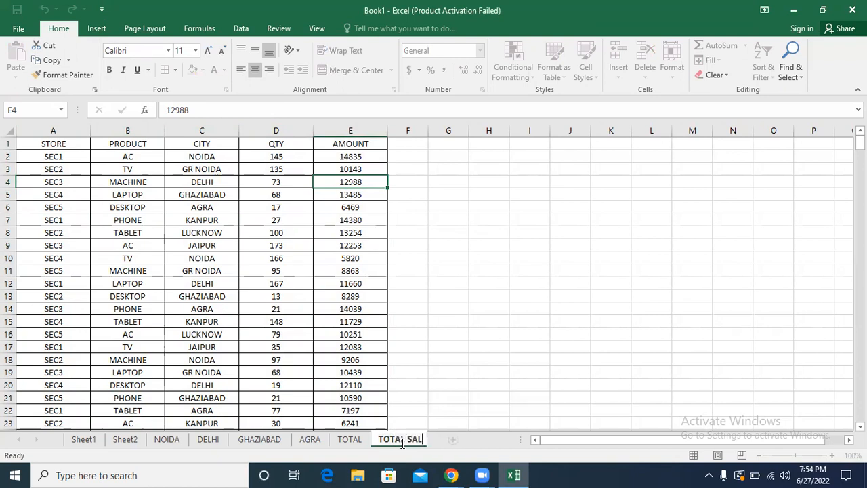
pyautogui.press('Return')
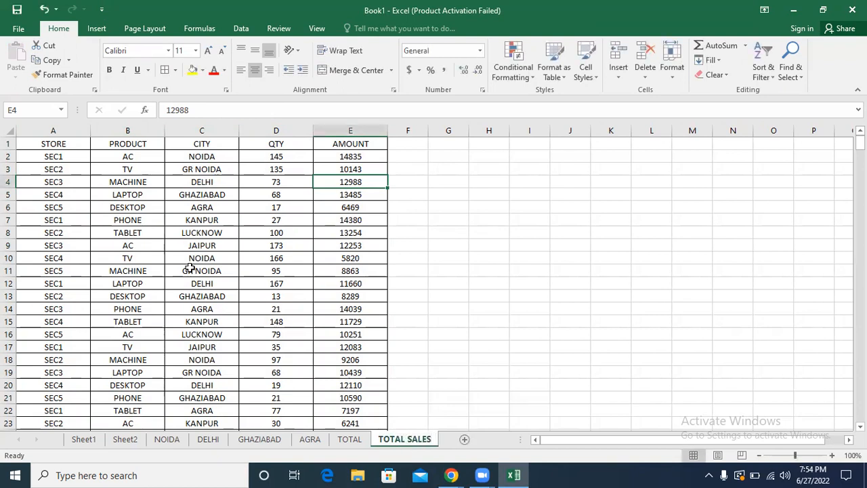
# Step: List the store names SEC1, SEC2, SEC3, SEC4 and SEC5 down cells H8 to H12
pyautogui.click(535, 213)
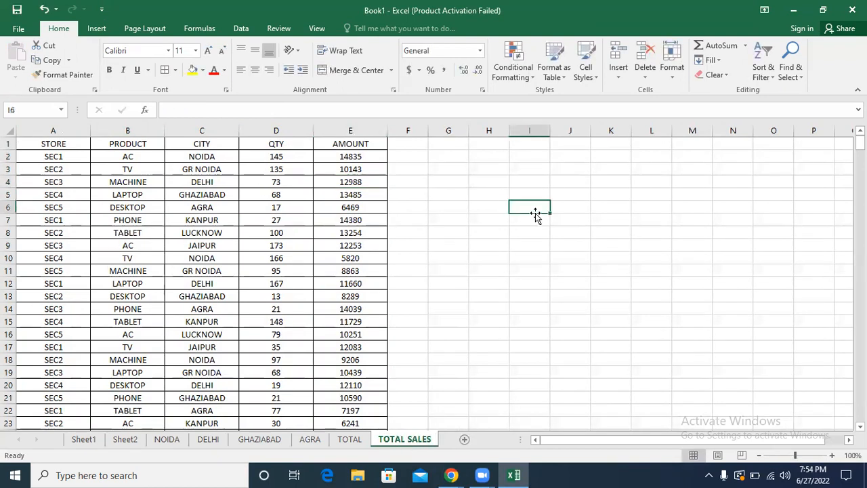
pyautogui.click(471, 230)
pyautogui.write('SEC1')
pyautogui.press('Return')
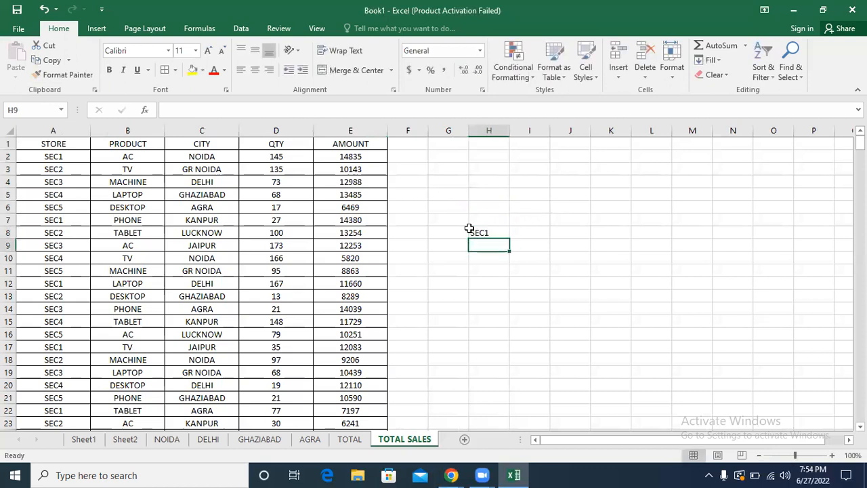
pyautogui.write('SEC12')
pyautogui.press('Return')
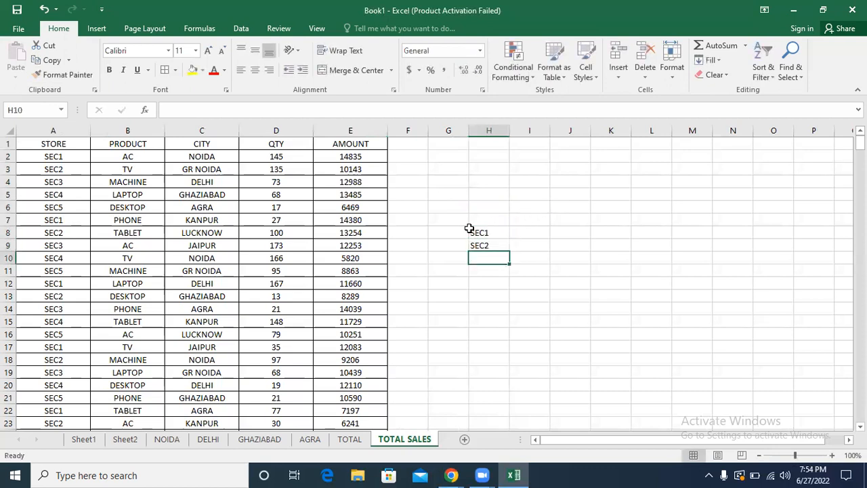
pyautogui.write('SEC3')
pyautogui.press('Return')
pyautogui.write('SEC4')
pyautogui.press('Return')
pyautogui.write('SEC5')
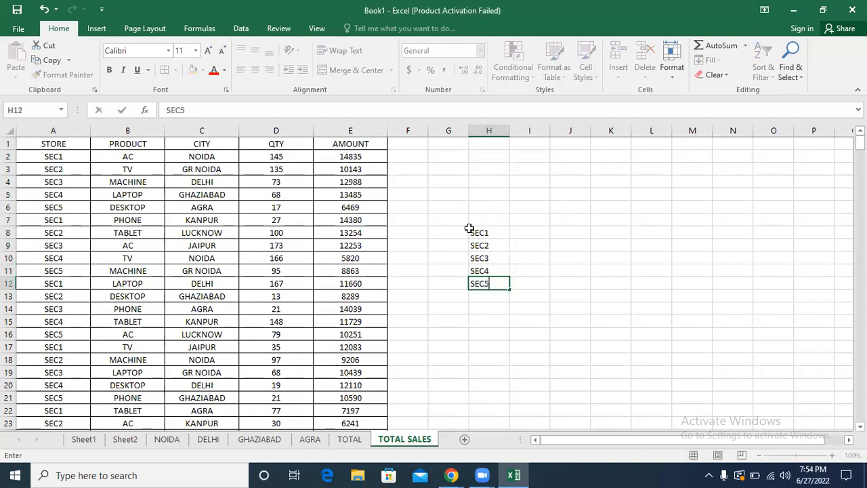
pyautogui.press('Return')
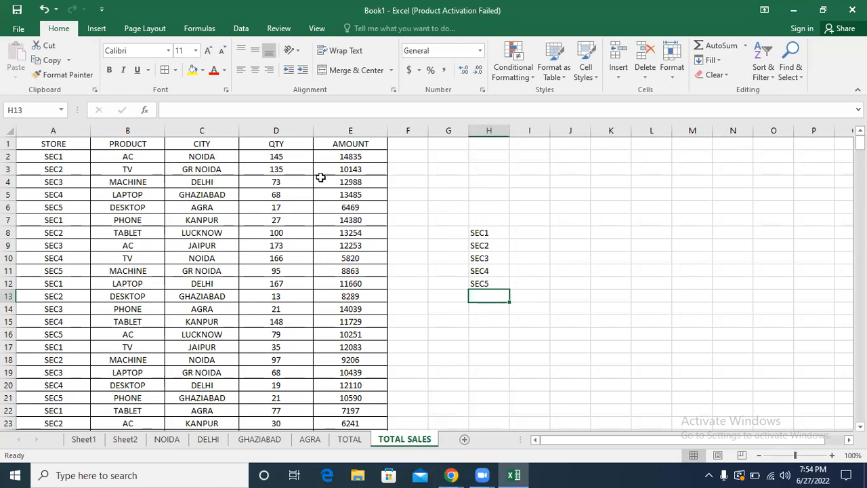
# Step: Clear the store list from column H and bold the table headers in A1:E1
pyautogui.click(485, 131)
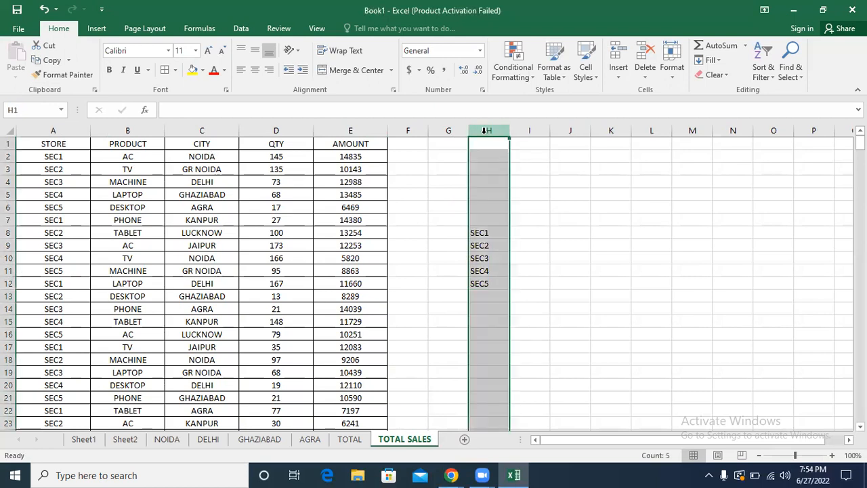
pyautogui.press('Delete')
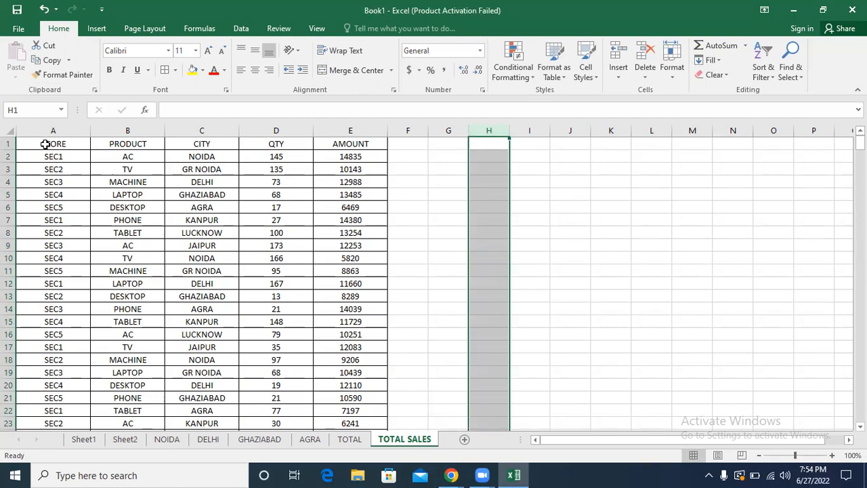
pyautogui.moveTo(44, 143); pyautogui.dragTo(337, 139)
pyautogui.hotkey('ctrl', 'b')
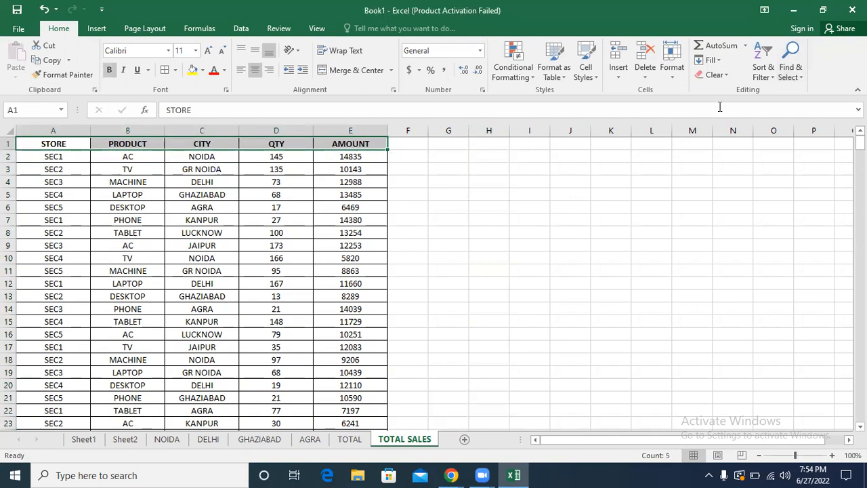
pyautogui.click(765, 80)
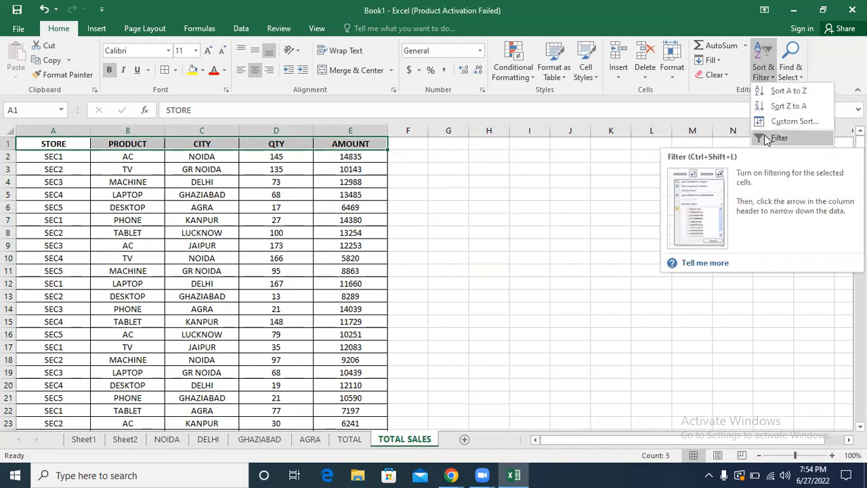
pyautogui.click(231, 174)
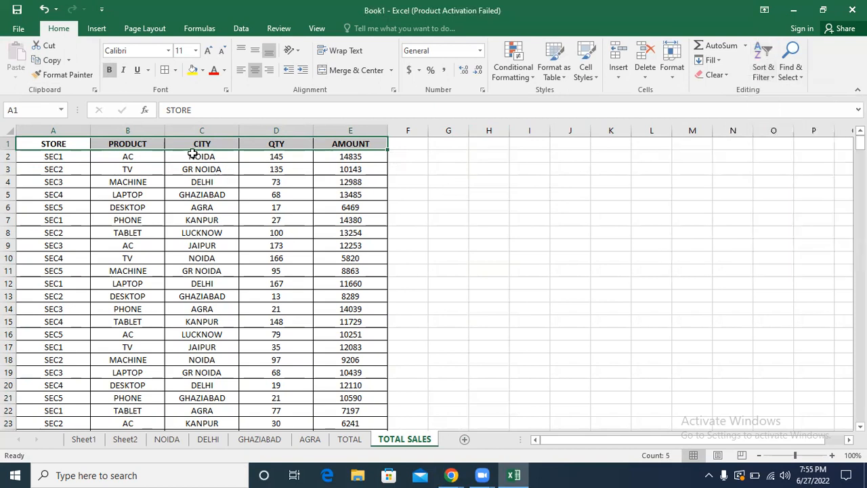
pyautogui.click(196, 144)
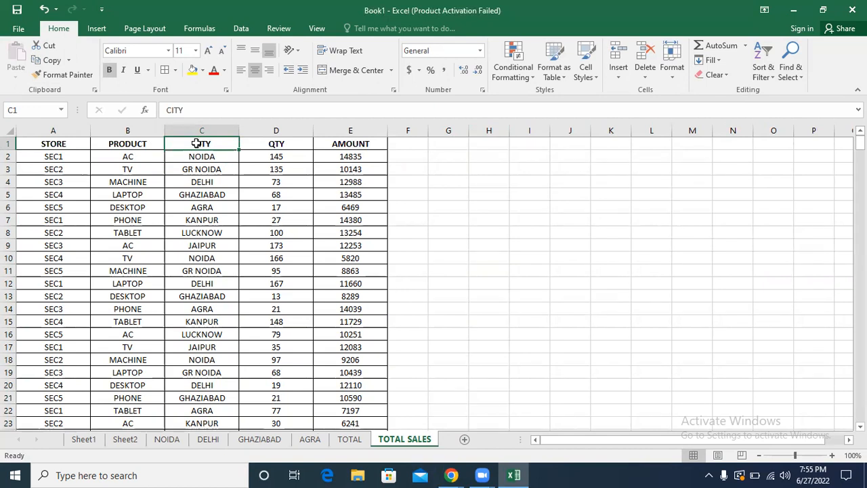
pyautogui.click(117, 241)
pyautogui.hotkey('ctrl', 'a')
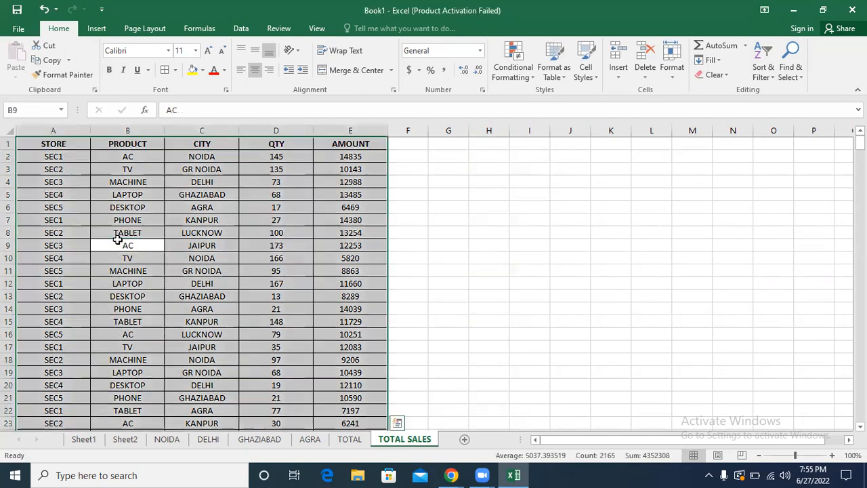
pyautogui.hotkey('ctrl', 'c')
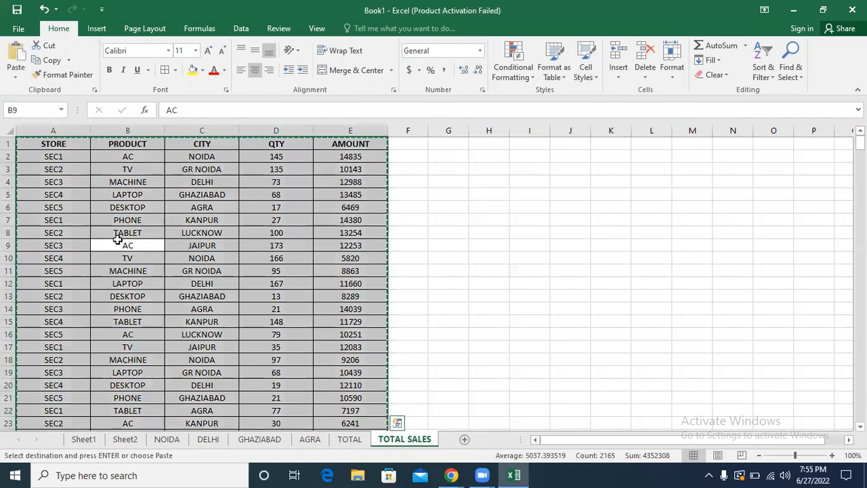
pyautogui.click(210, 209)
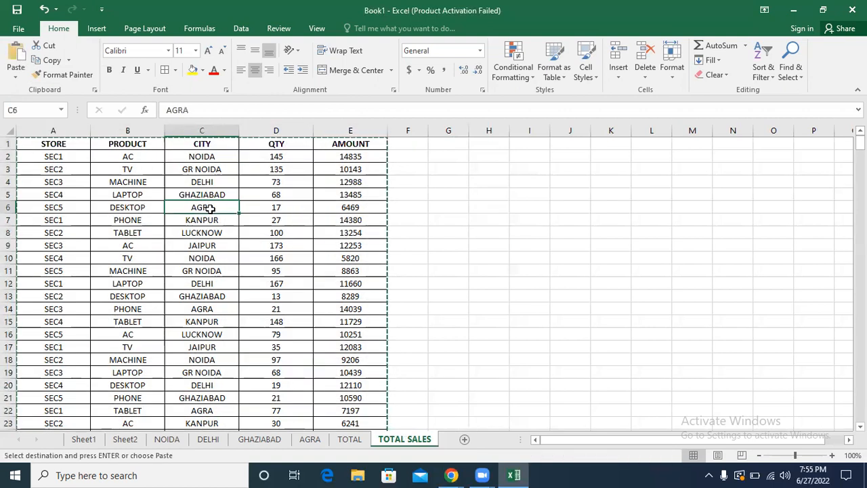
pyautogui.click(403, 206)
pyautogui.press('Escape')
pyautogui.click(439, 169)
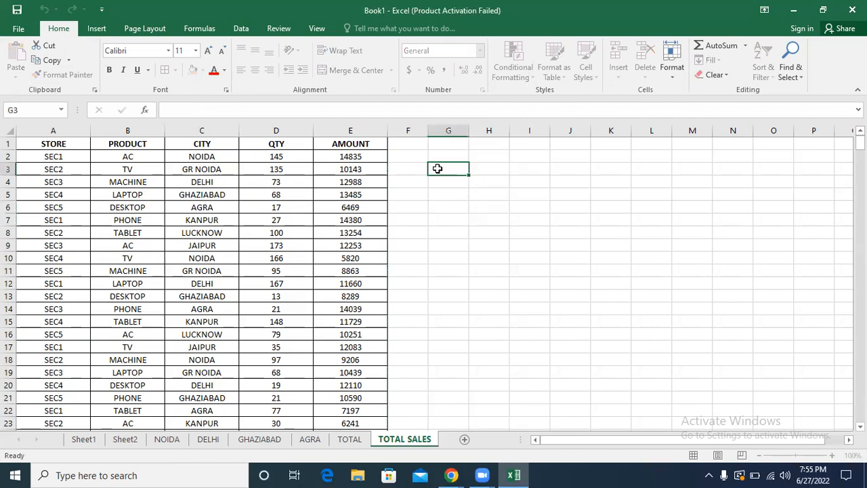
# Step: Turn on filtering for the STORE-to-AMOUNT header row of the sales table
pyautogui.click(273, 145)
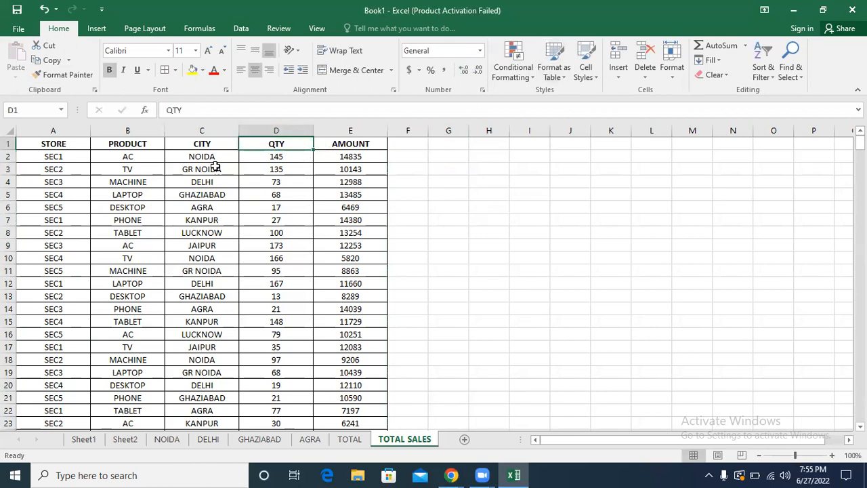
pyautogui.moveTo(71, 145); pyautogui.dragTo(359, 141)
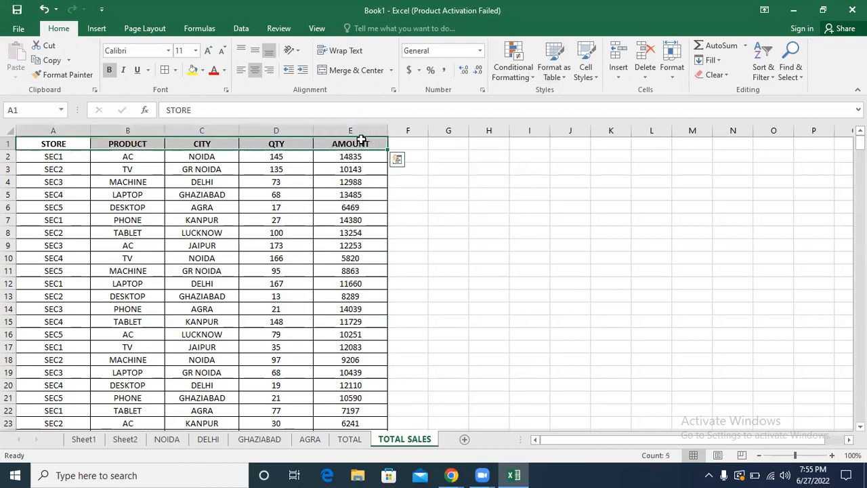
pyautogui.click(113, 142)
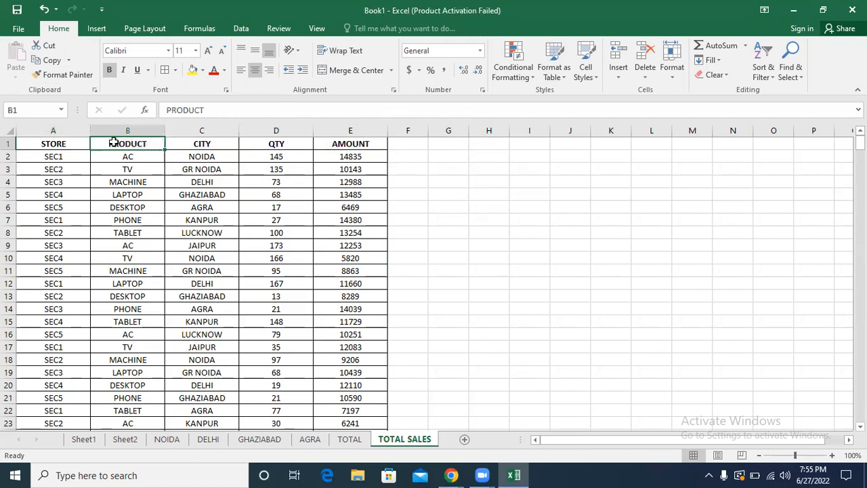
pyautogui.click(771, 79)
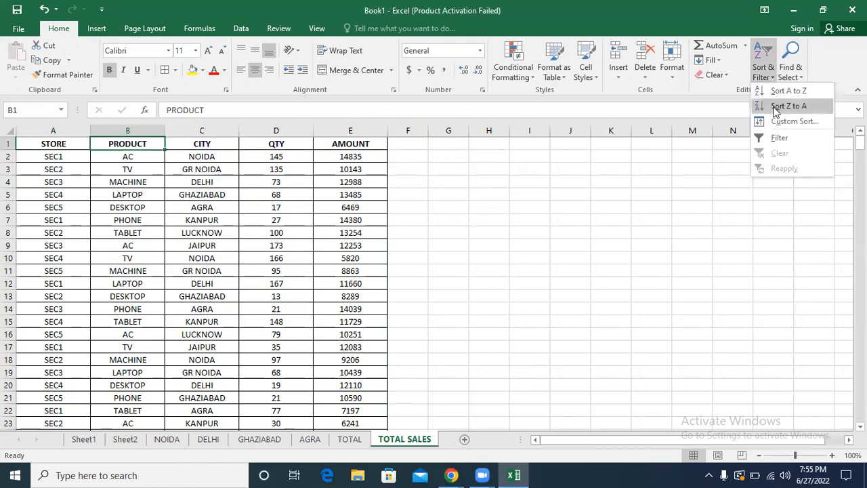
pyautogui.click(777, 137)
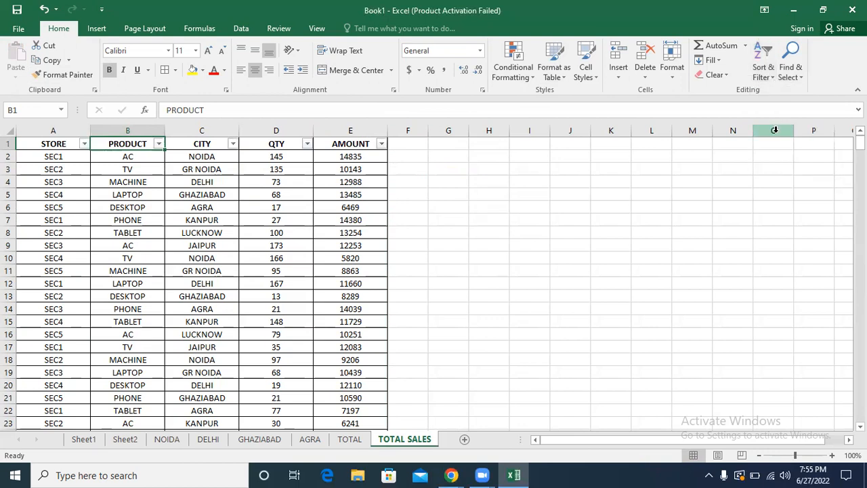
pyautogui.click(608, 155)
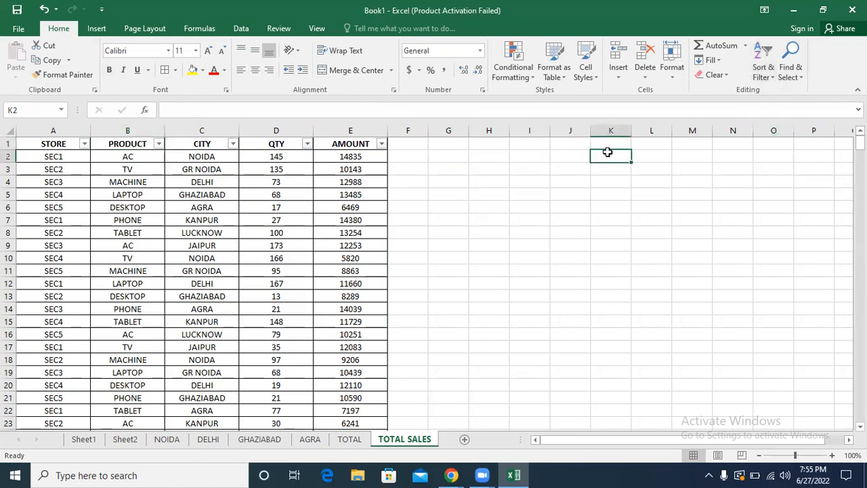
pyautogui.click(84, 144)
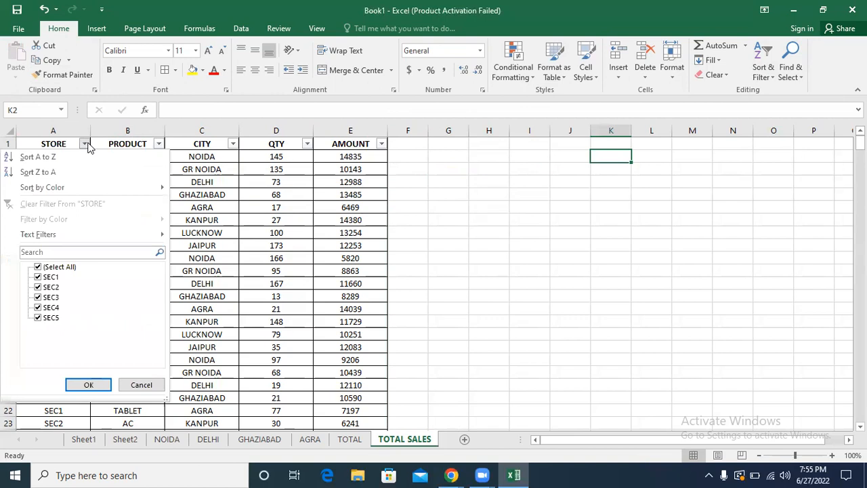
pyautogui.click(158, 144)
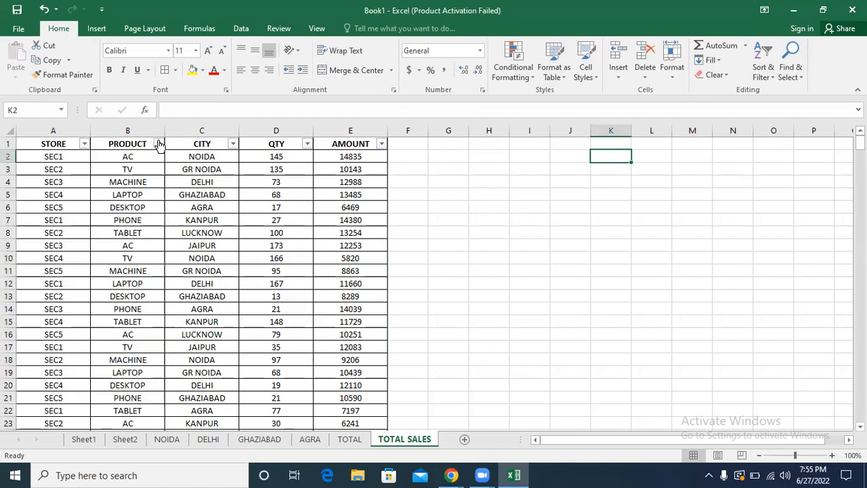
pyautogui.click(157, 145)
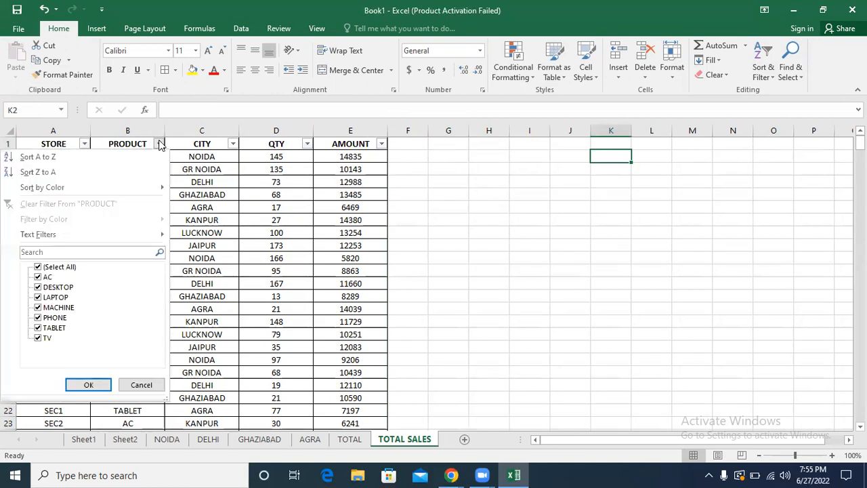
pyautogui.click(232, 145)
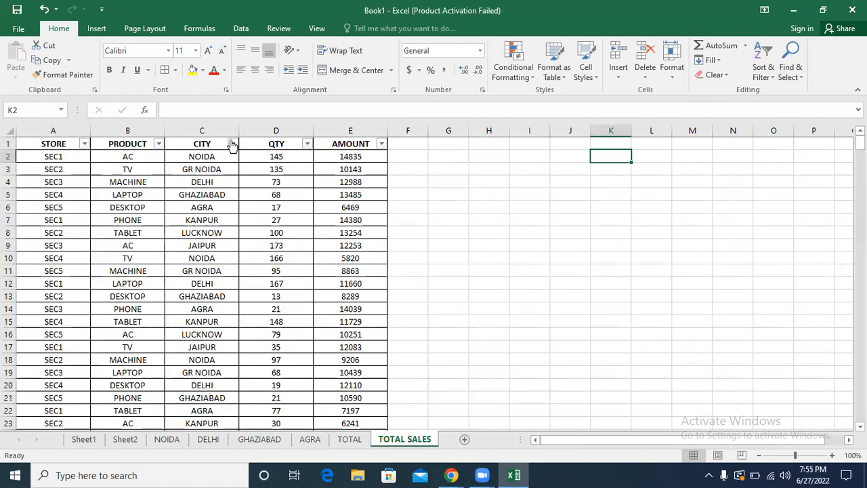
pyautogui.click(307, 145)
pyautogui.click(379, 146)
pyautogui.click(74, 180)
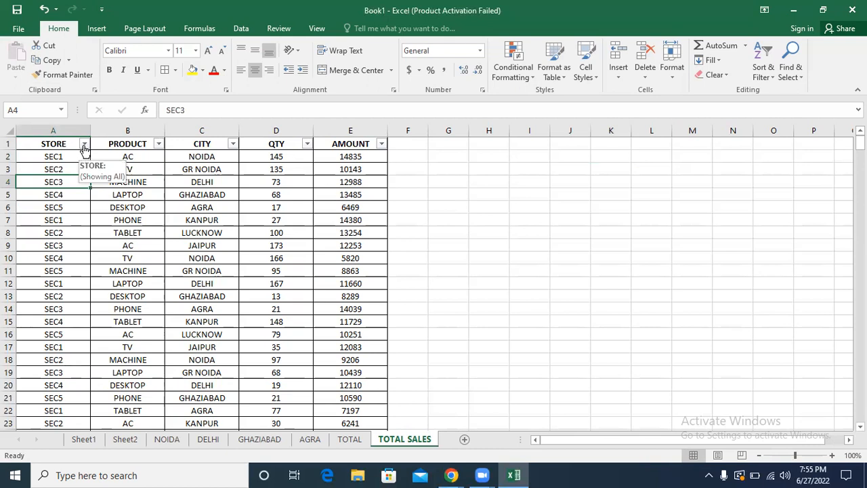
# Step: Filter the STORE column to show only SEC1 rows, using a filter search for SEC1
pyautogui.click(84, 146)
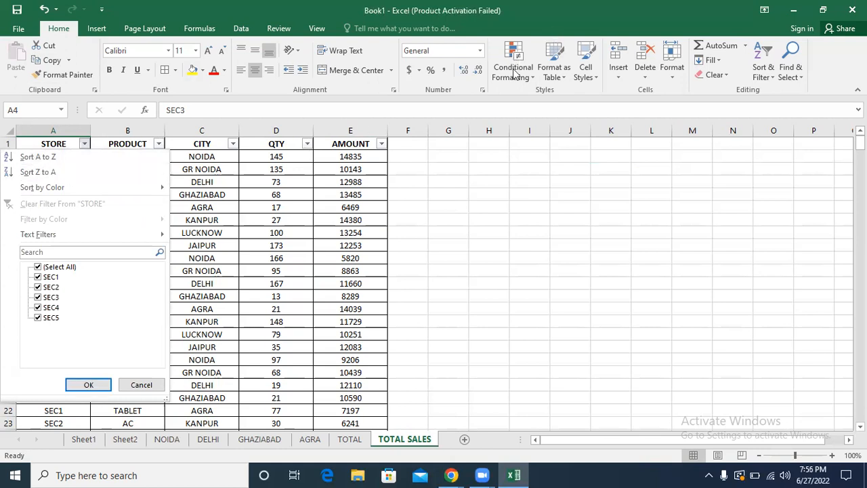
pyautogui.moveTo(71, 187)
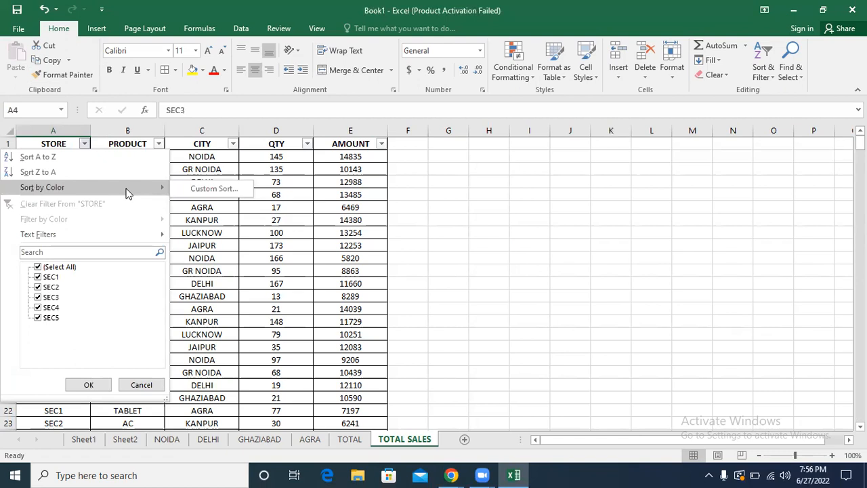
pyautogui.moveTo(112, 234)
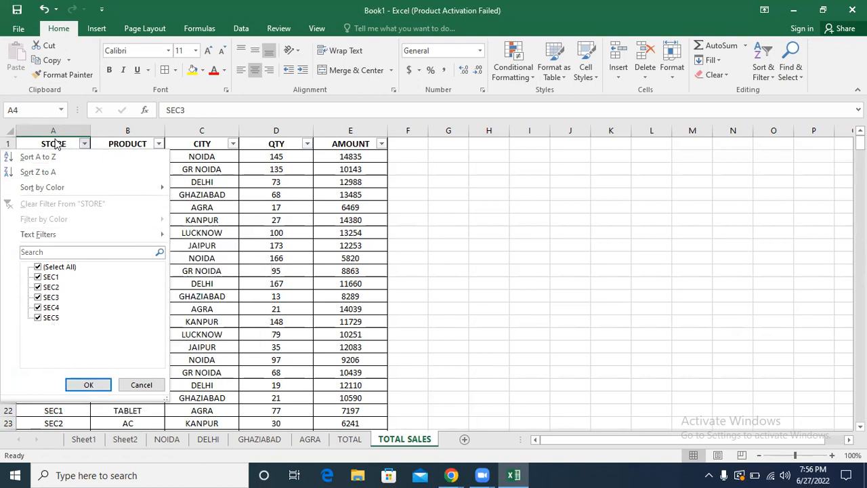
pyautogui.click(38, 268)
pyautogui.click(38, 277)
pyautogui.click(38, 267)
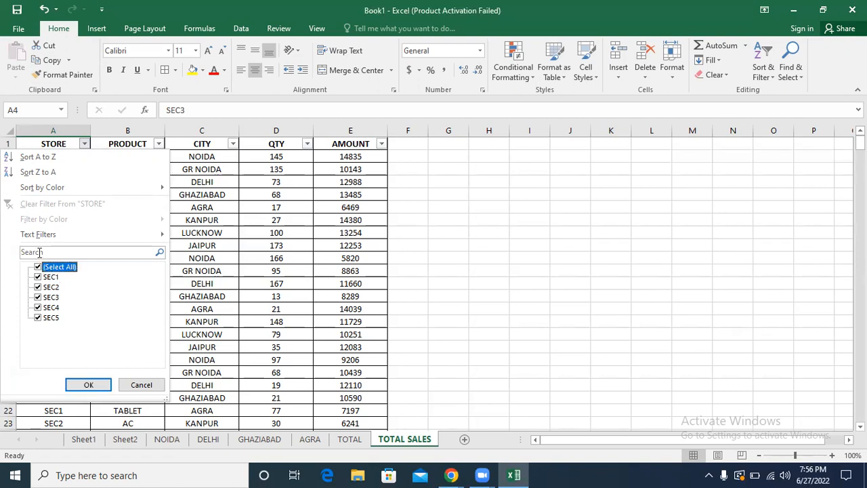
pyautogui.click(40, 252)
pyautogui.write('SEC1')
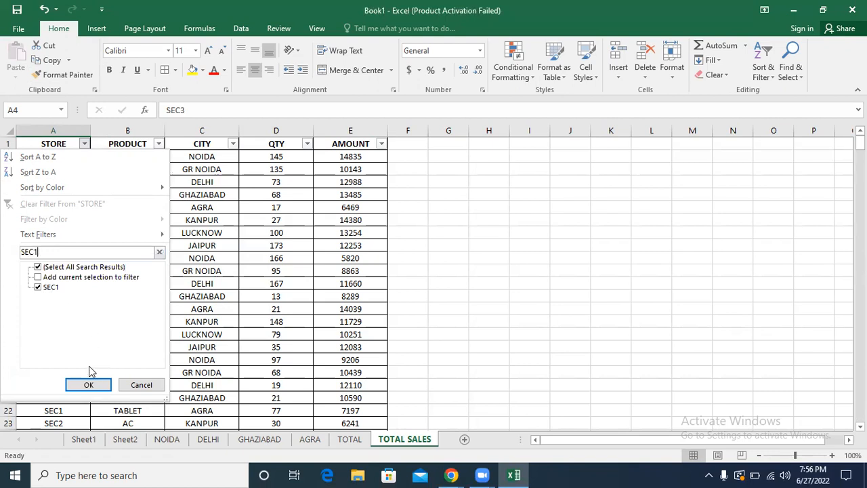
pyautogui.click(88, 385)
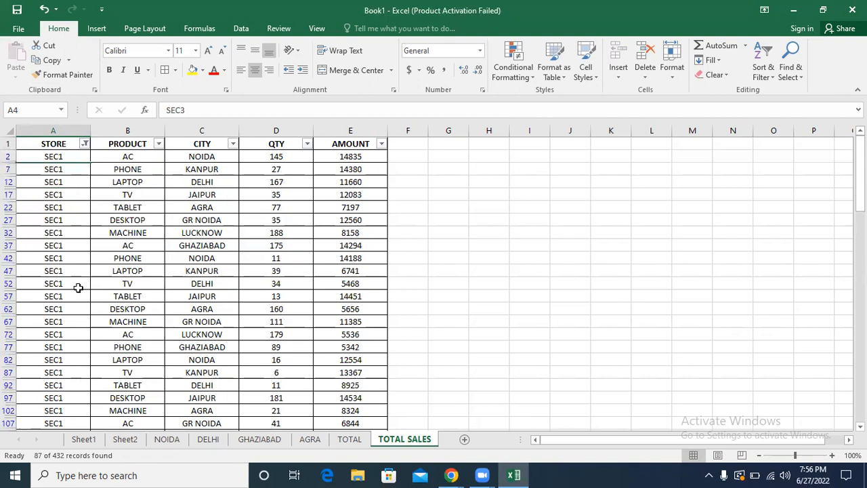
# Step: Copy the whole filtered SEC1 table with its headers and paste it into a new worksheet
pyautogui.click(213, 318)
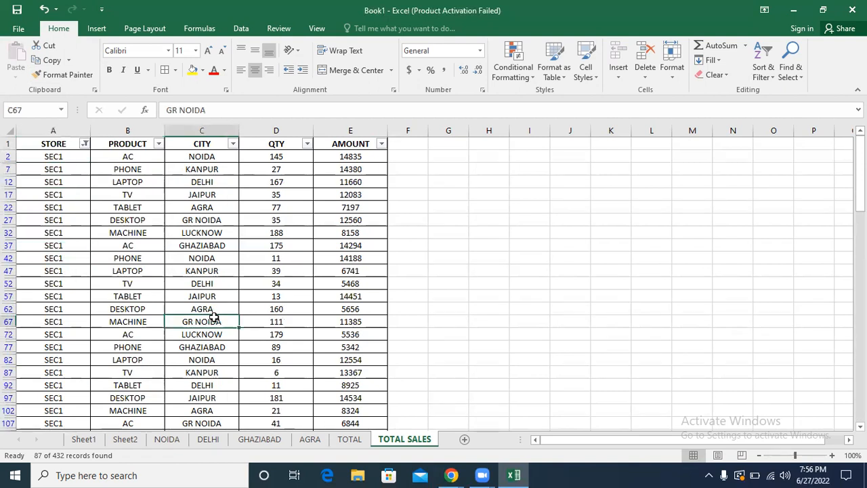
pyautogui.hotkey('ctrl', 'a')
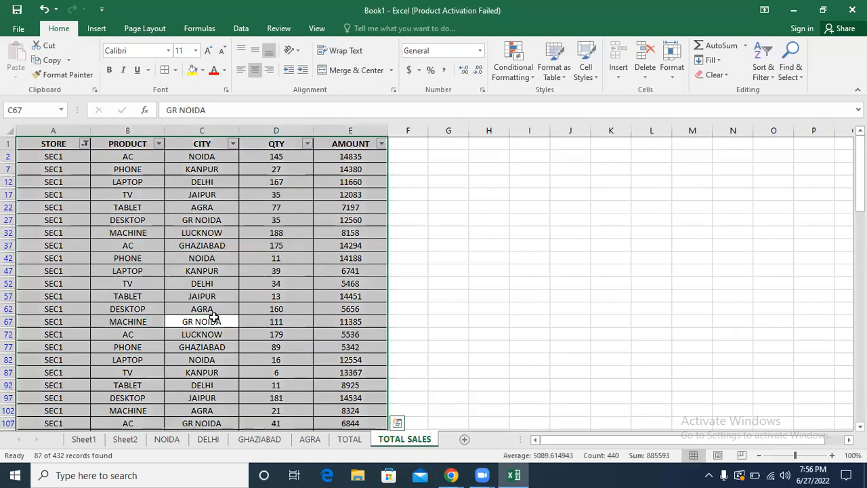
pyautogui.hotkey('ctrl', 'c')
pyautogui.hotkey('ctrl', 'q')
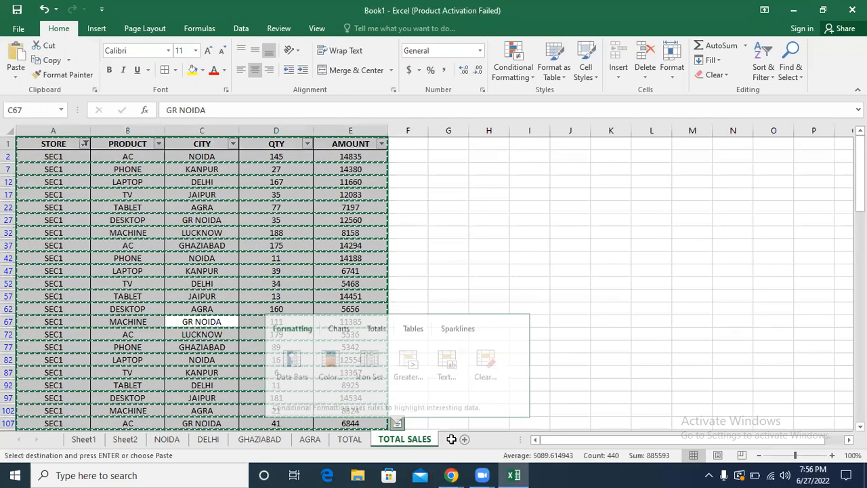
pyautogui.click(464, 440)
pyautogui.hotkey('ctrl', 'v')
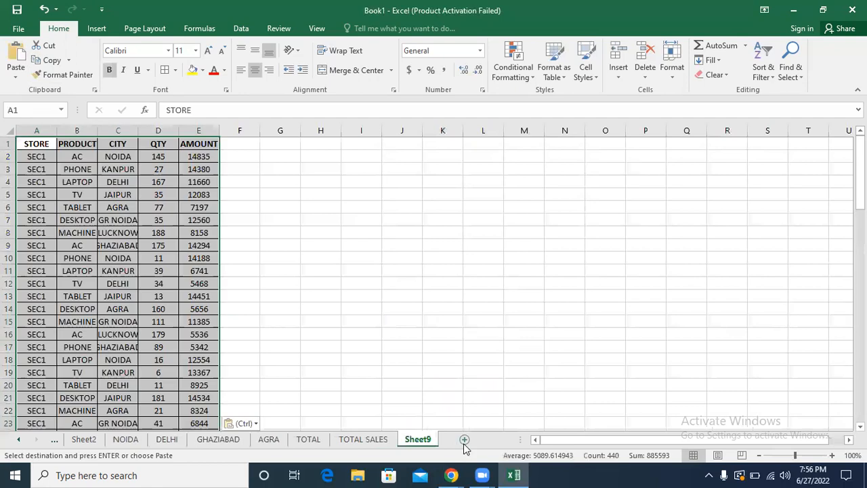
# Step: Rename the new worksheet holding the pasted rows to SEC1
pyautogui.doubleClick(420, 440)
pyautogui.write('SEC1')
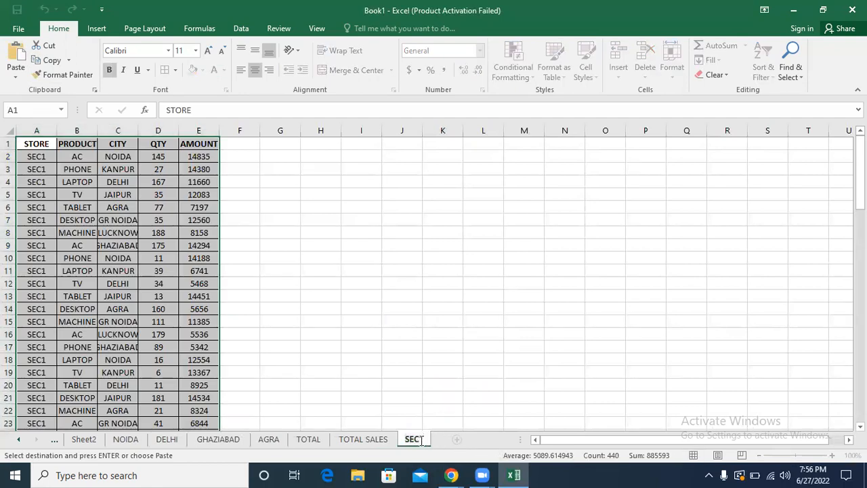
pyautogui.press('Return')
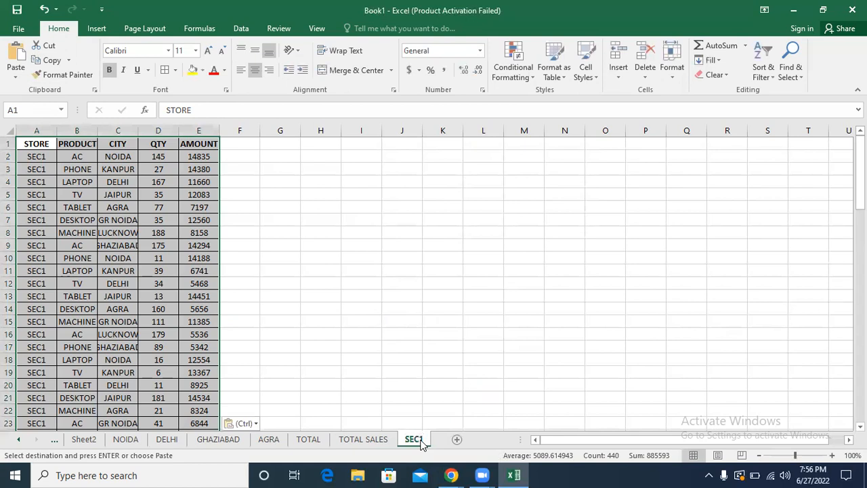
# Step: On TOTAL SALES, clear the SEC1 filter from the STORE column and filter it to show only SEC2 rows
pyautogui.click(364, 439)
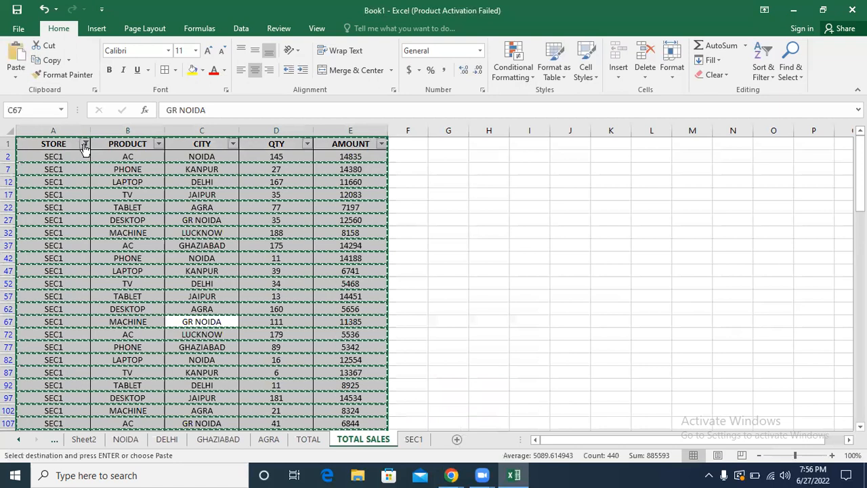
pyautogui.click(85, 145)
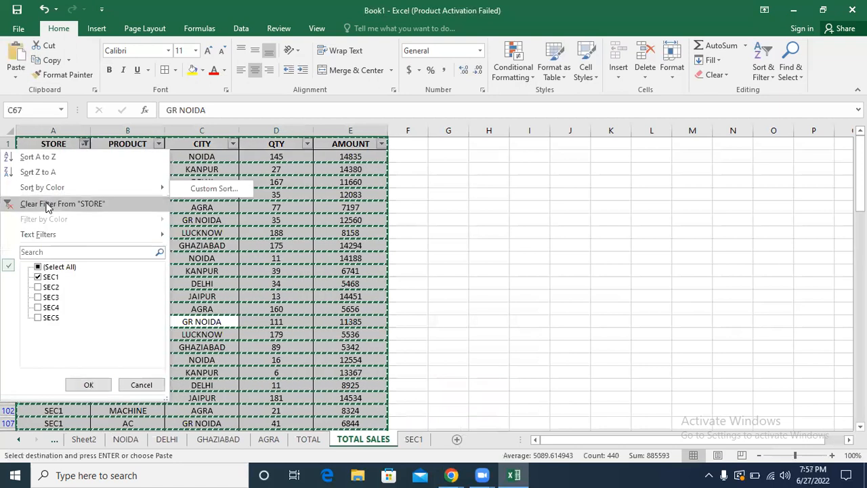
pyautogui.click(47, 204)
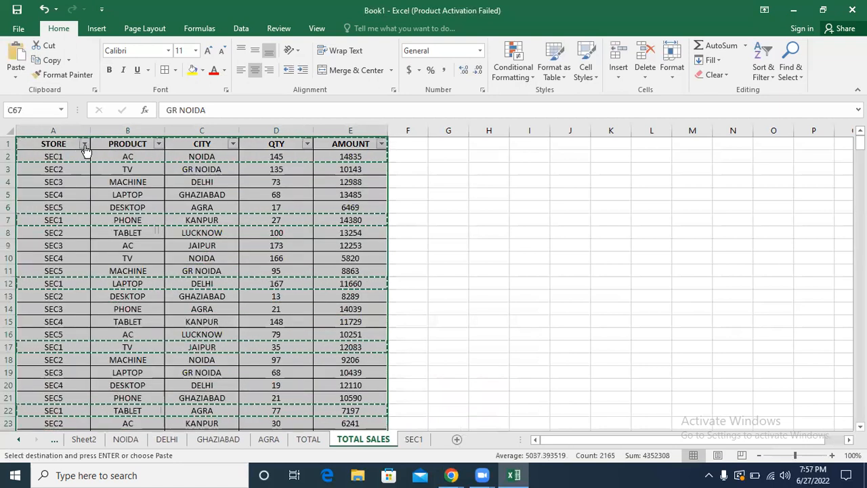
pyautogui.click(85, 144)
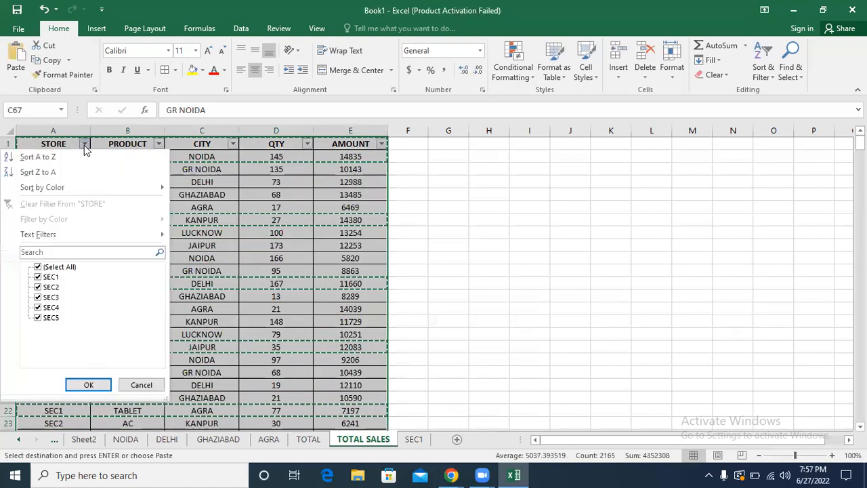
pyautogui.click(36, 271)
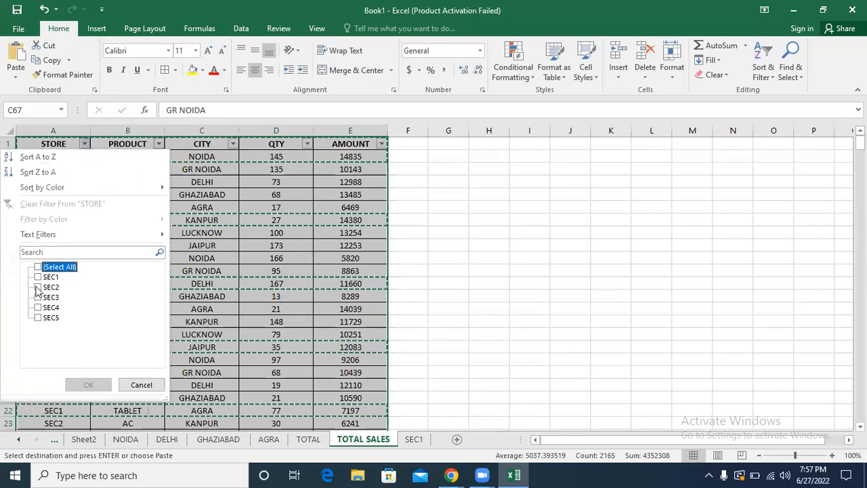
pyautogui.click(37, 288)
pyautogui.click(82, 388)
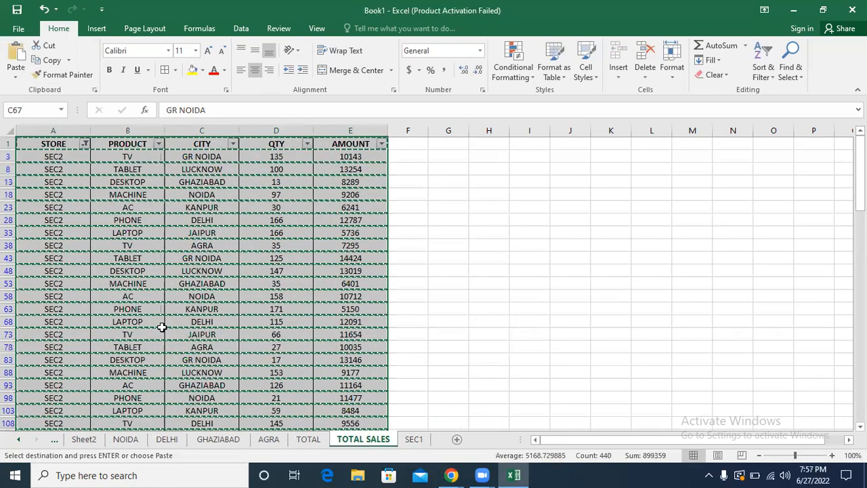
# Step: Copy the whole filtered SEC2 table with its headers and paste it into a new worksheet
pyautogui.click(177, 319)
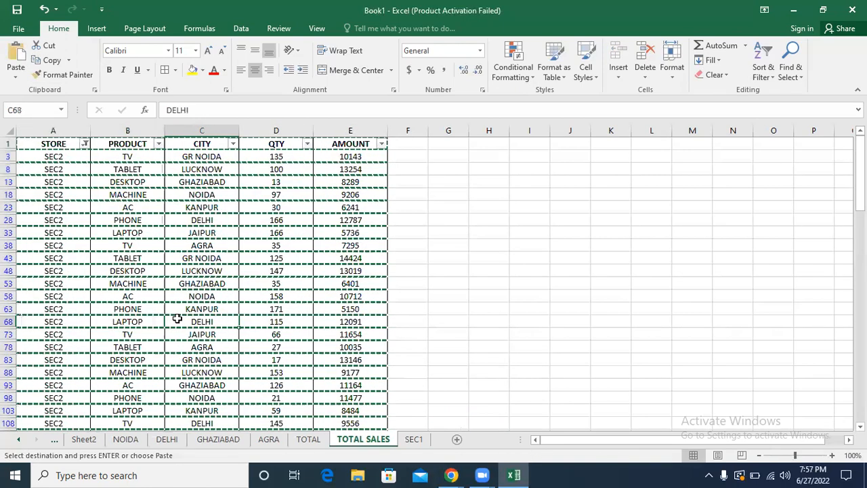
pyautogui.hotkey('ctrl', 'a')
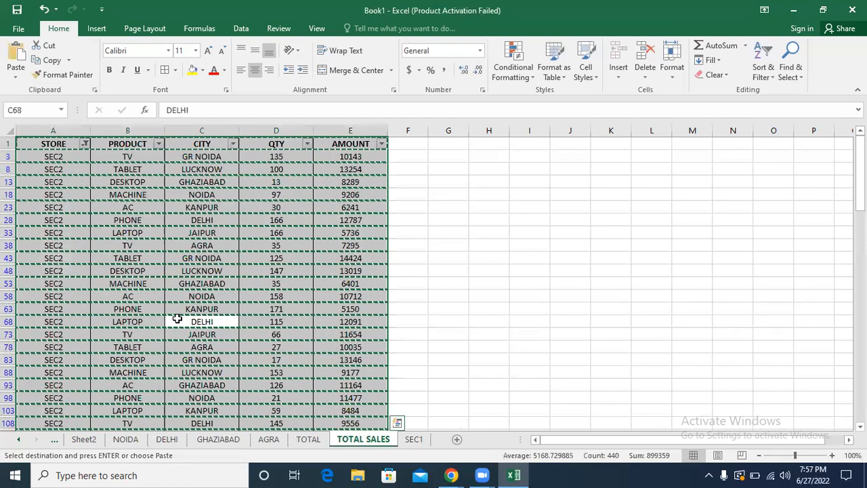
pyautogui.click(458, 440)
pyautogui.hotkey('ctrl', 'v')
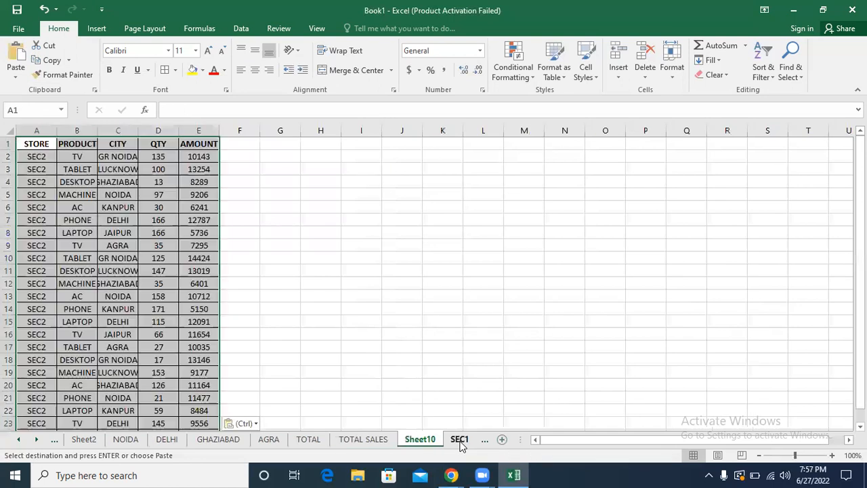
# Step: Rename the new worksheet holding the pasted SEC2 rows to SEC2
pyautogui.doubleClick(420, 440)
pyautogui.write('SEC2')
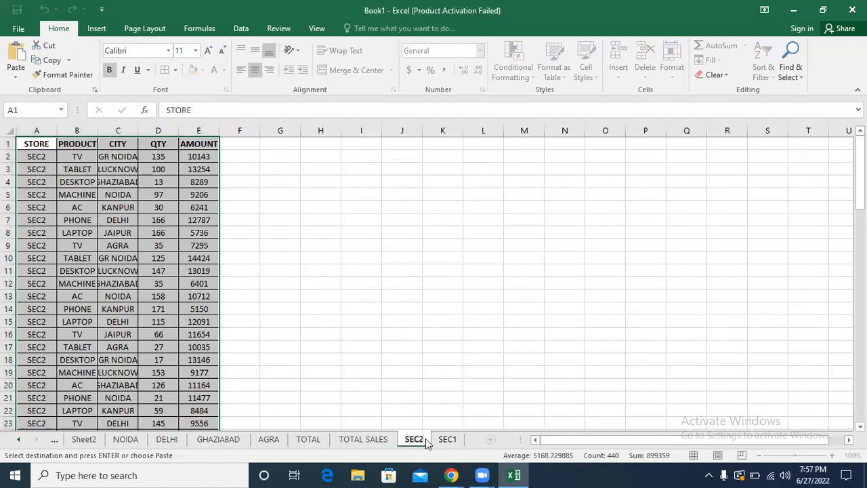
pyautogui.click(417, 373)
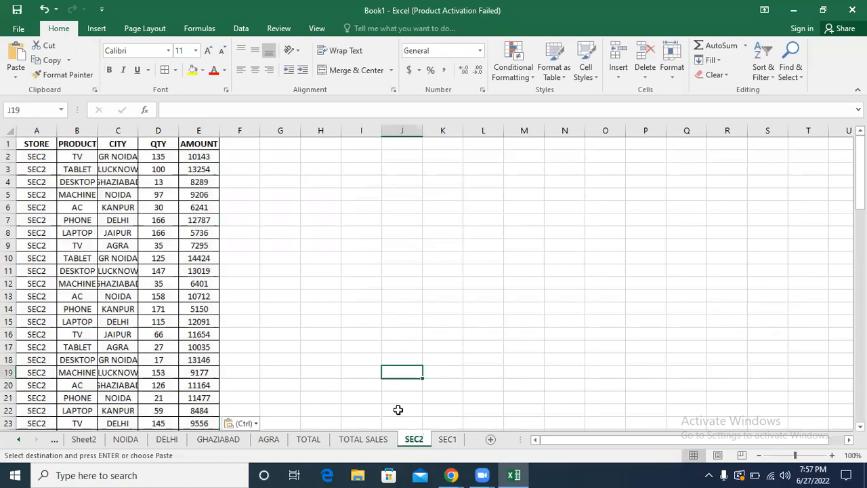
# Step: Return to TOTAL SALES, reselect all stores in the STORE filter, and deselect the table
pyautogui.click(376, 439)
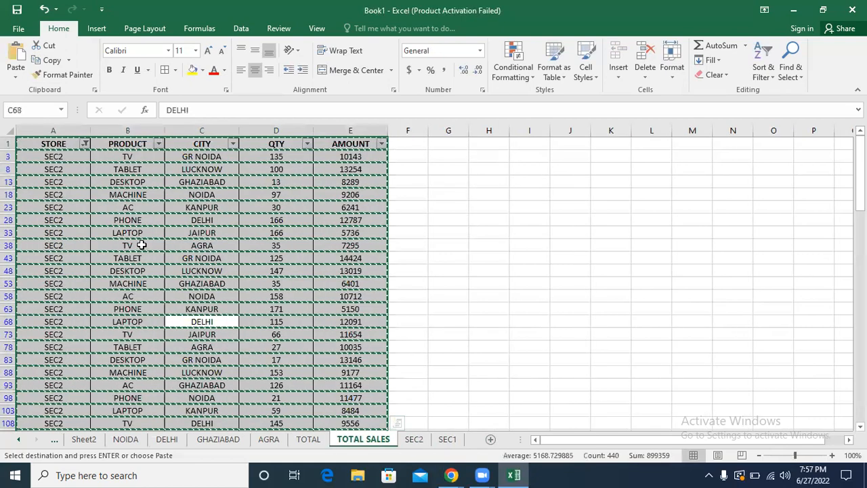
pyautogui.click(85, 145)
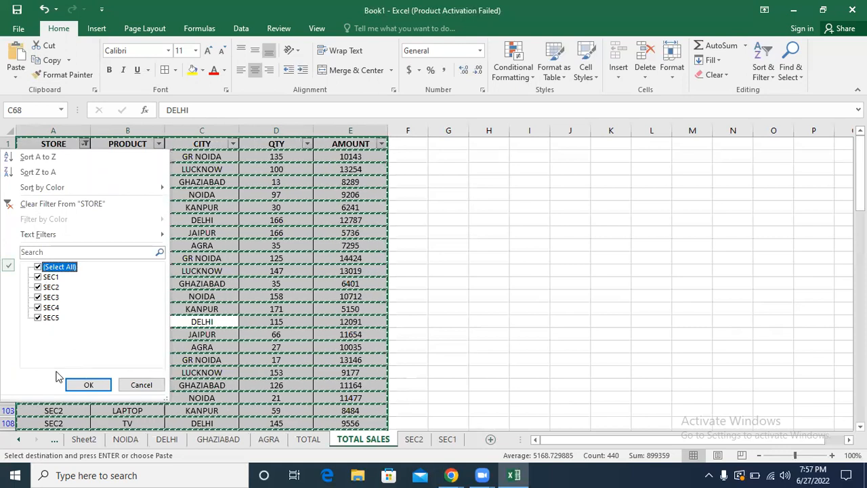
pyautogui.click(85, 384)
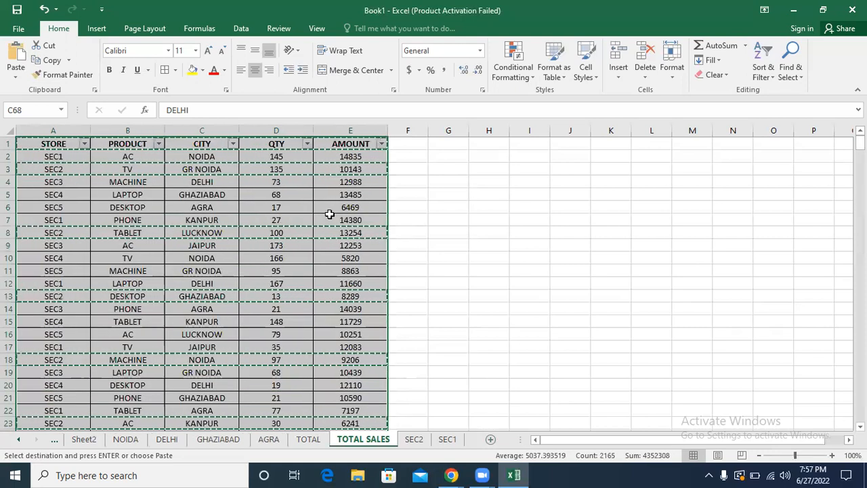
pyautogui.doubleClick(521, 207)
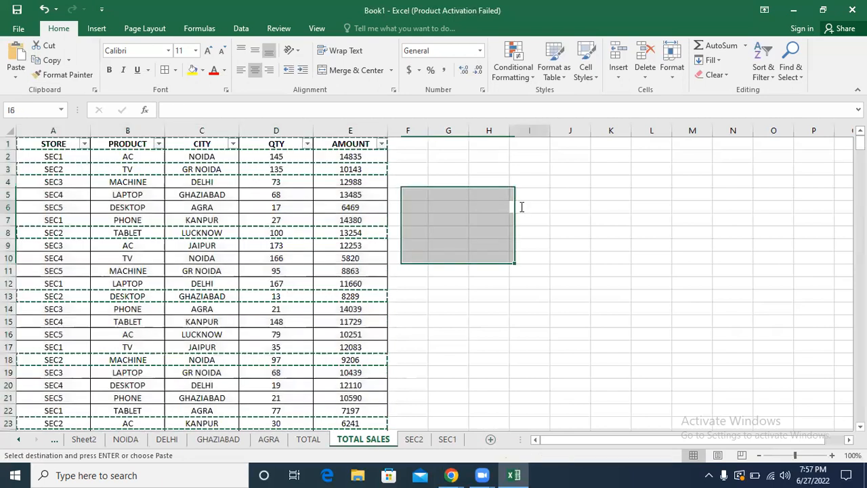
pyautogui.click(495, 202)
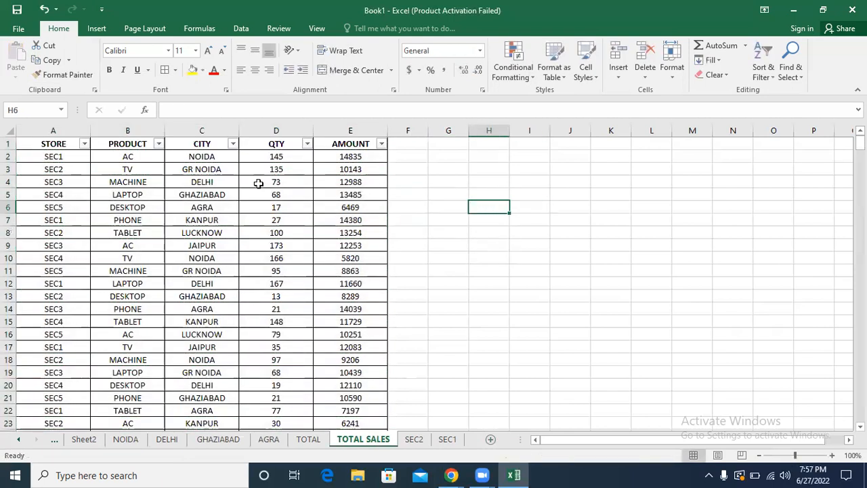
# Step: Filter the PRODUCT column of the sales table to show only AC rows
pyautogui.click(159, 144)
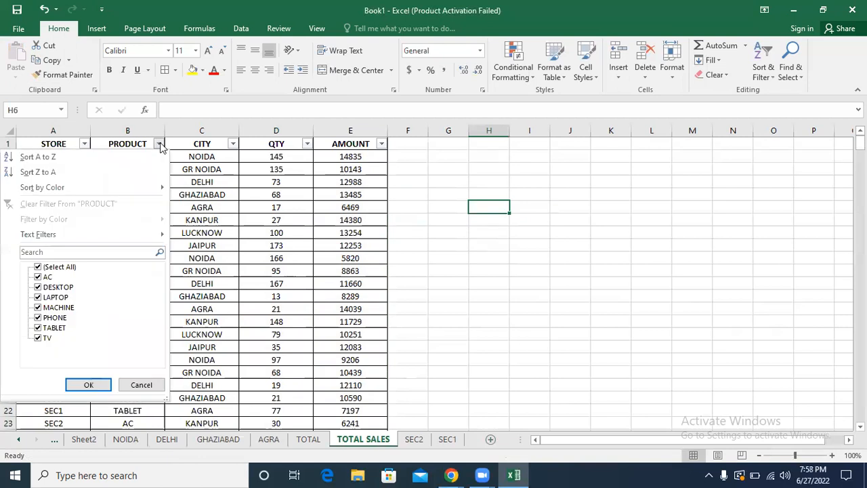
pyautogui.click(38, 269)
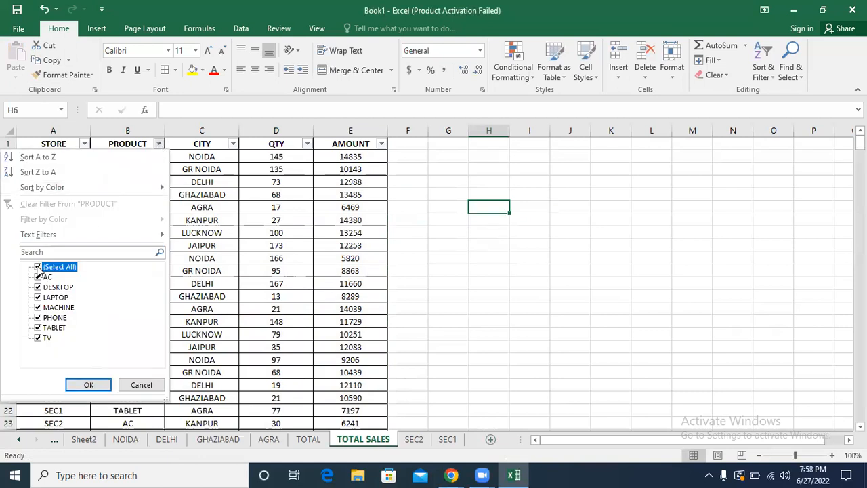
pyautogui.click(39, 277)
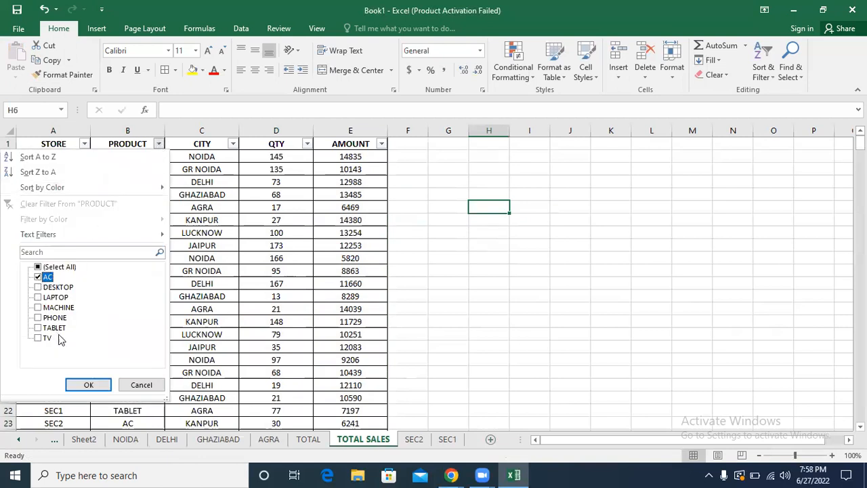
pyautogui.click(88, 384)
# Step: Copy the whole filtered AC table with its headers and paste it into a new worksheet
pyautogui.click(184, 324)
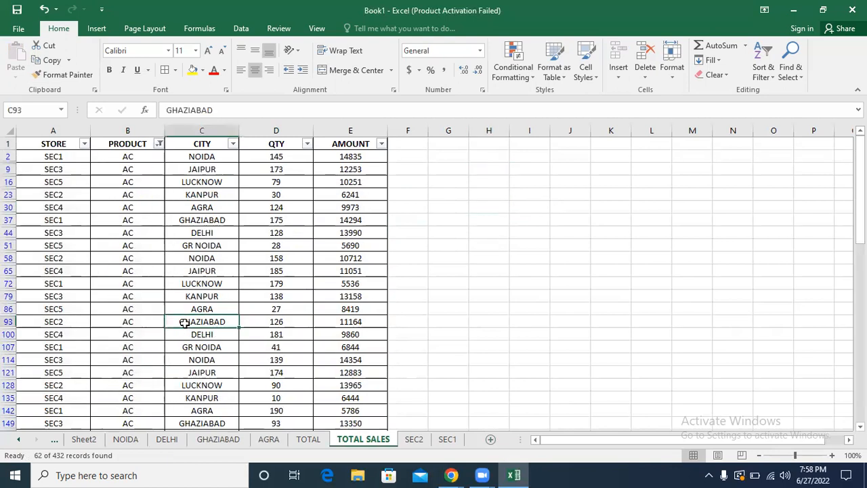
pyautogui.hotkey('ctrl', 'a')
pyautogui.hotkey('ctrl', 'c')
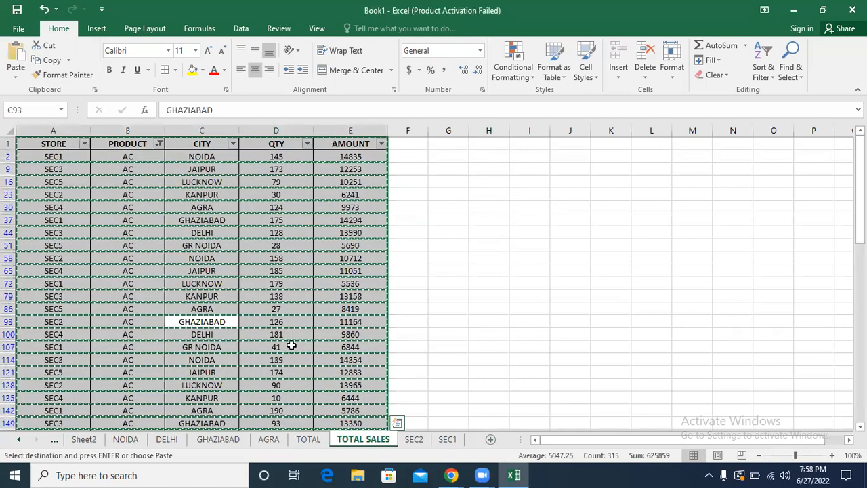
pyautogui.click(491, 440)
pyautogui.hotkey('ctrl', 'v')
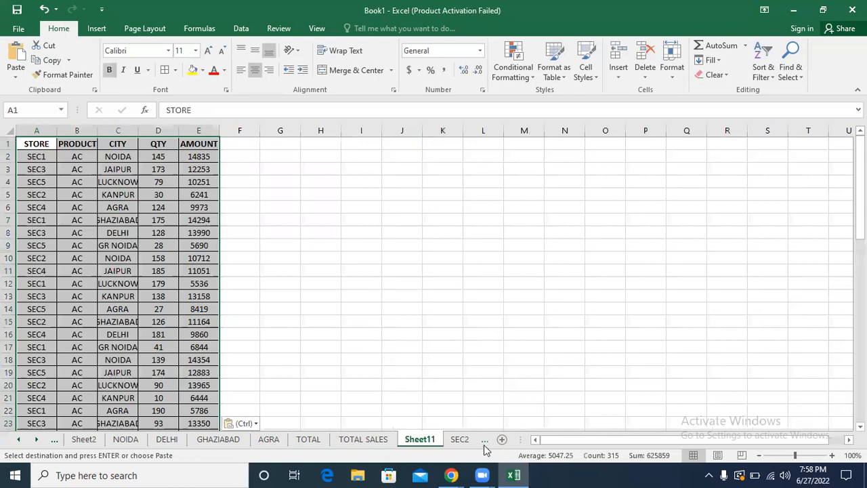
# Step: Rename the new worksheet holding the pasted AC rows to AC
pyautogui.doubleClick(420, 440)
pyautogui.write('AC')
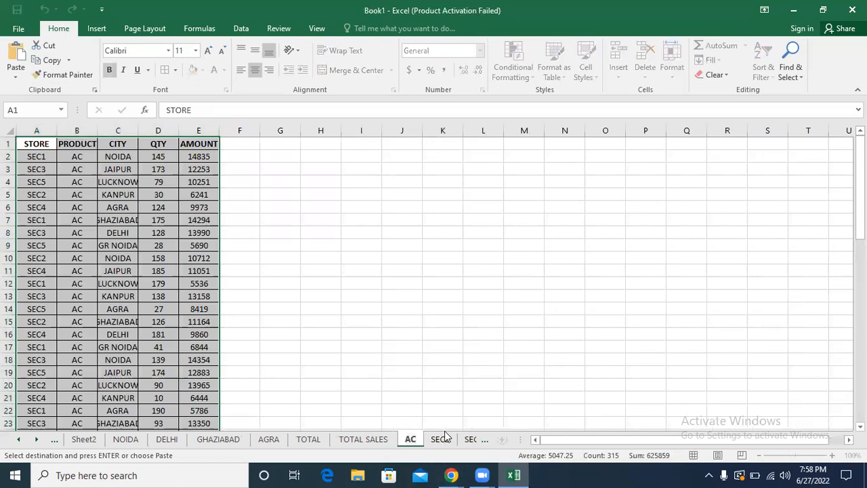
pyautogui.click(444, 411)
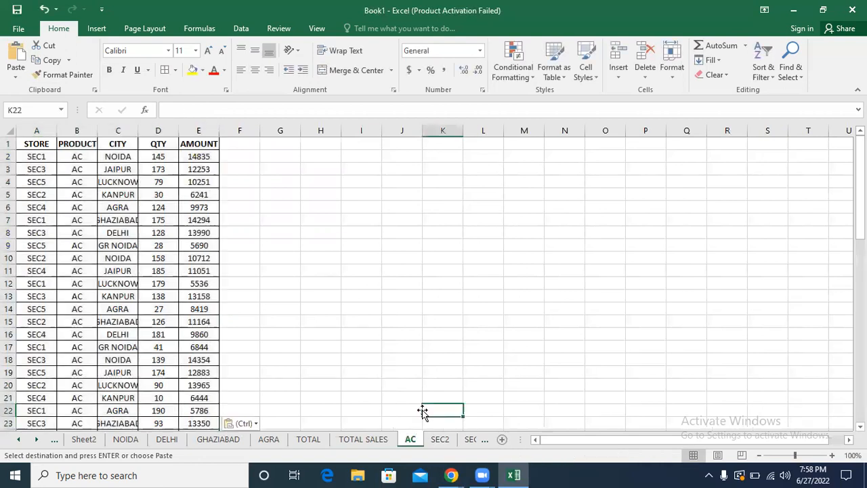
# Step: On TOTAL SALES, change the PRODUCT filter from AC to show only DESKTOP rows
pyautogui.click(372, 439)
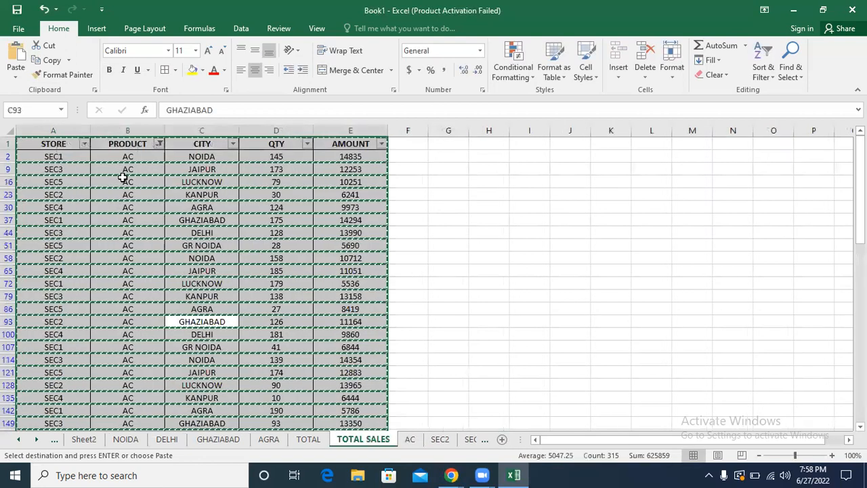
pyautogui.click(158, 145)
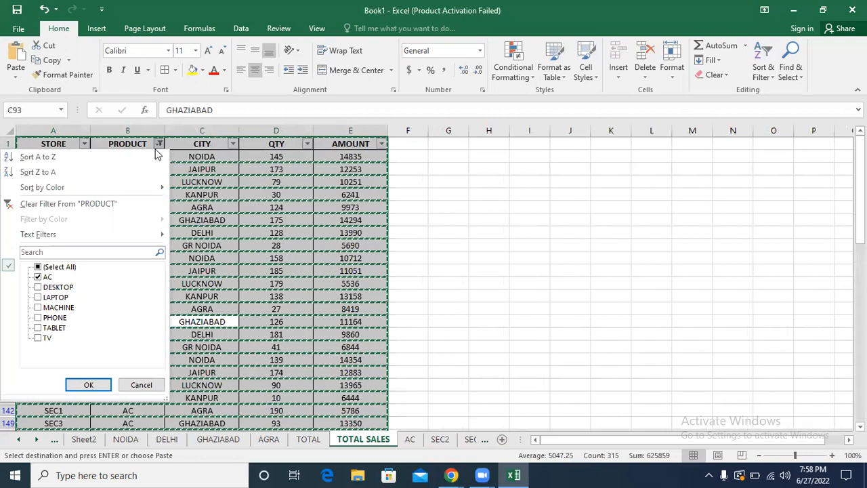
pyautogui.click(38, 277)
pyautogui.click(38, 288)
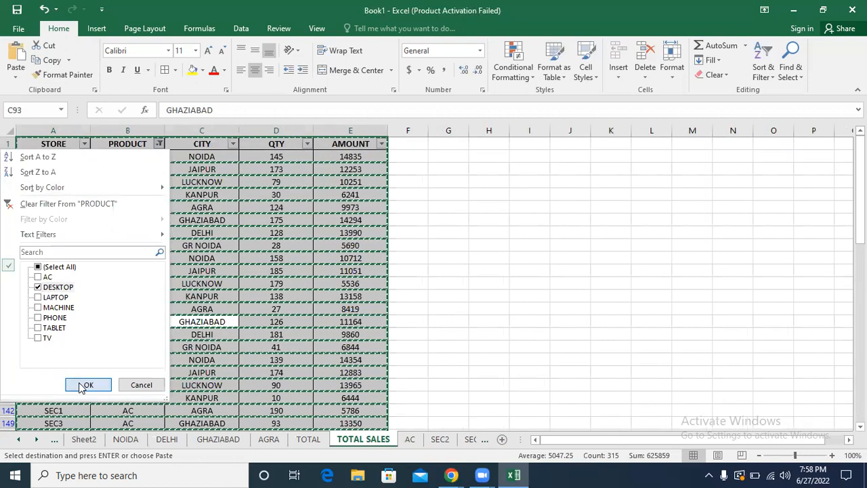
pyautogui.click(86, 384)
# Step: Copy the whole filtered DESKTOP table with its headers and paste it into a new worksheet
pyautogui.doubleClick(218, 310)
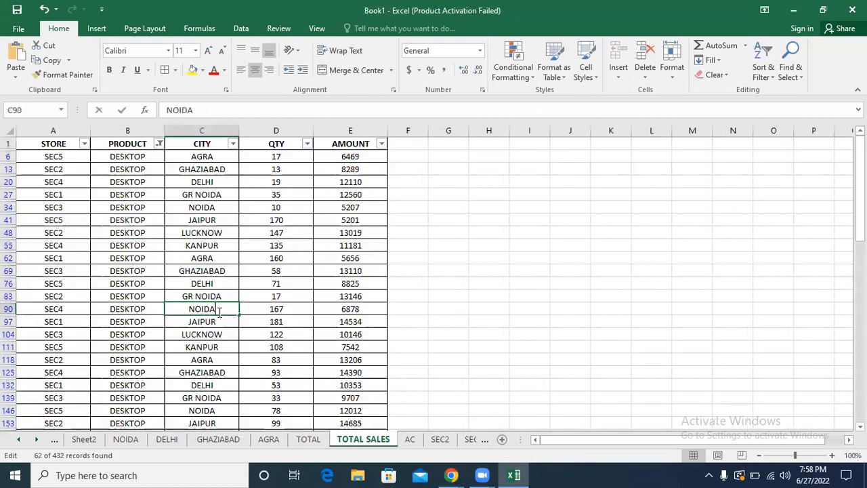
pyautogui.click(212, 293)
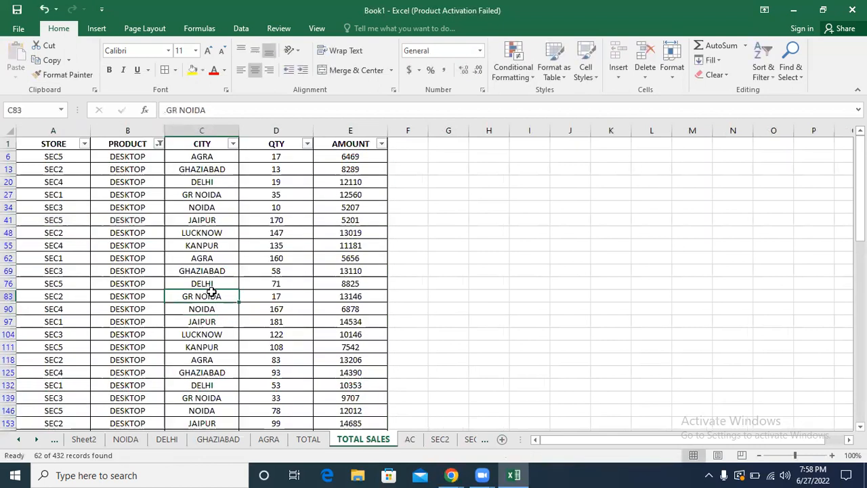
pyautogui.hotkey('ctrl', 'a')
pyautogui.hotkey('ctrl', 'c')
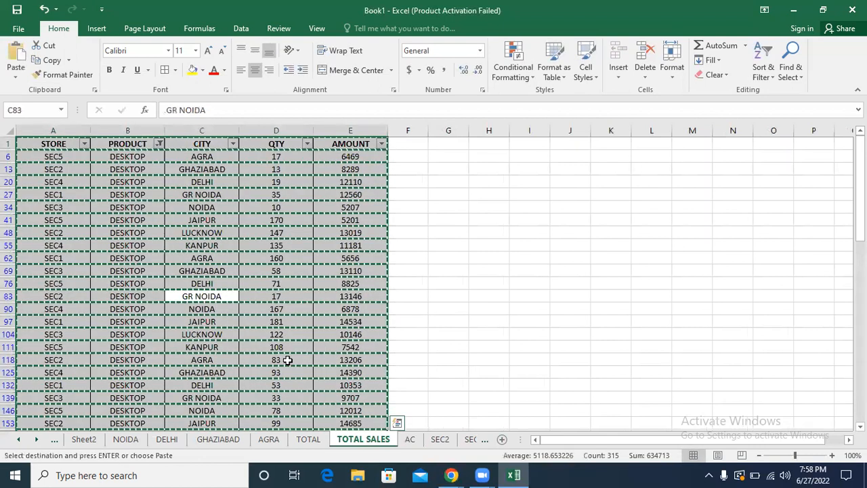
pyautogui.click(501, 440)
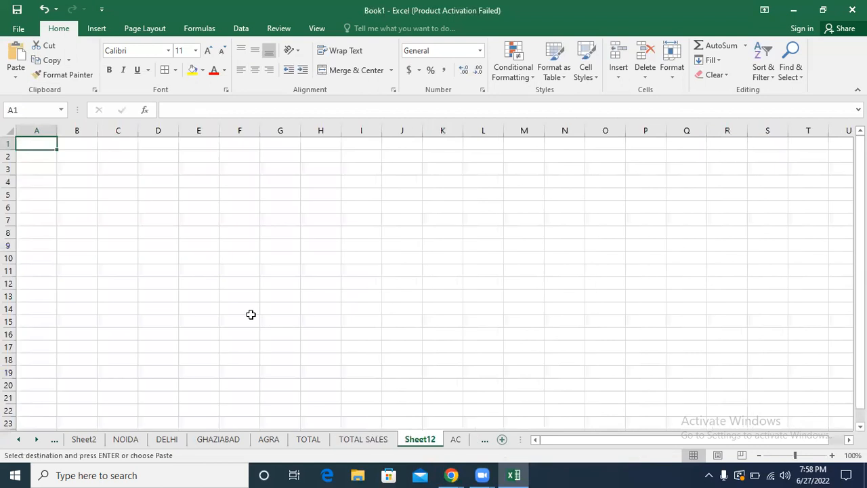
pyautogui.hotkey('ctrl', 'v')
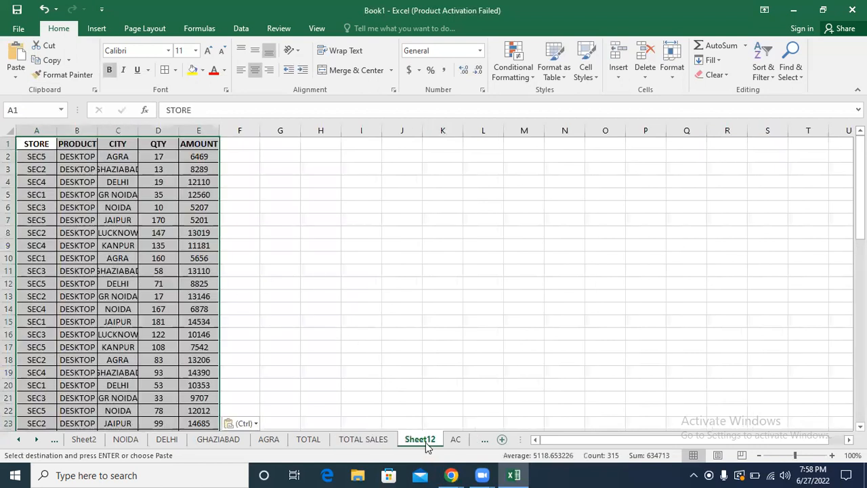
# Step: Rename the new worksheet holding the pasted DESKTOP rows to DESKTOP
pyautogui.doubleClick(426, 439)
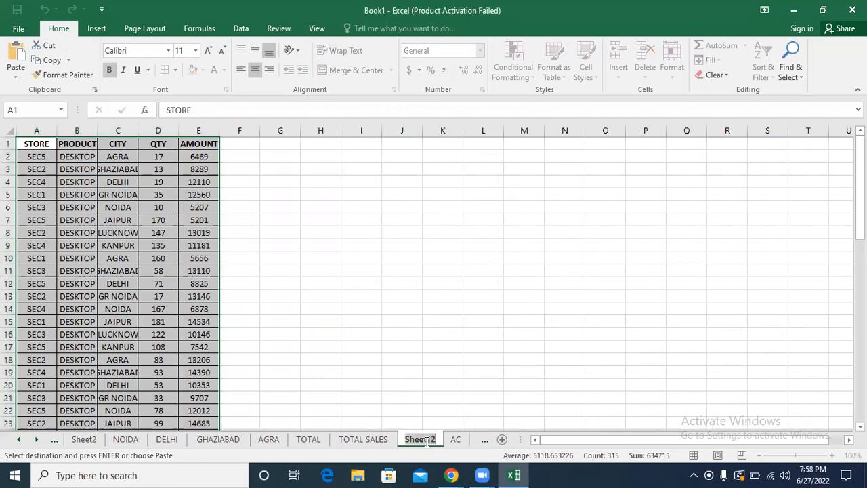
pyautogui.write('DESKTOP')
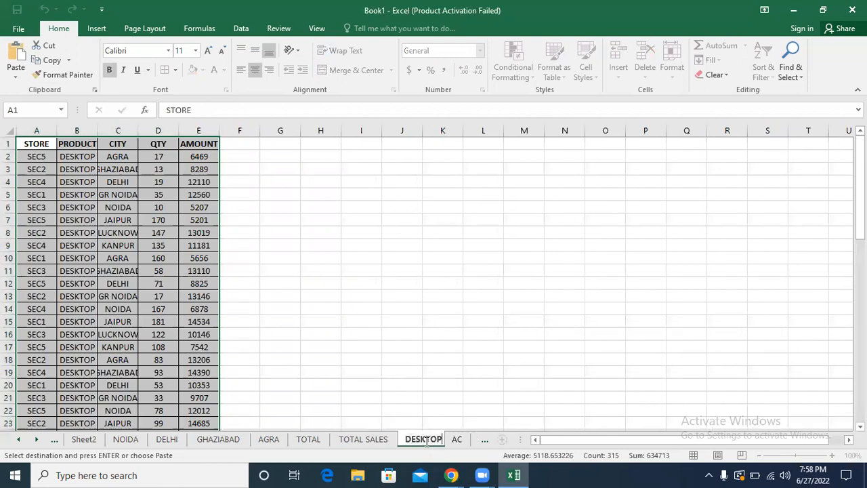
pyautogui.press('Return')
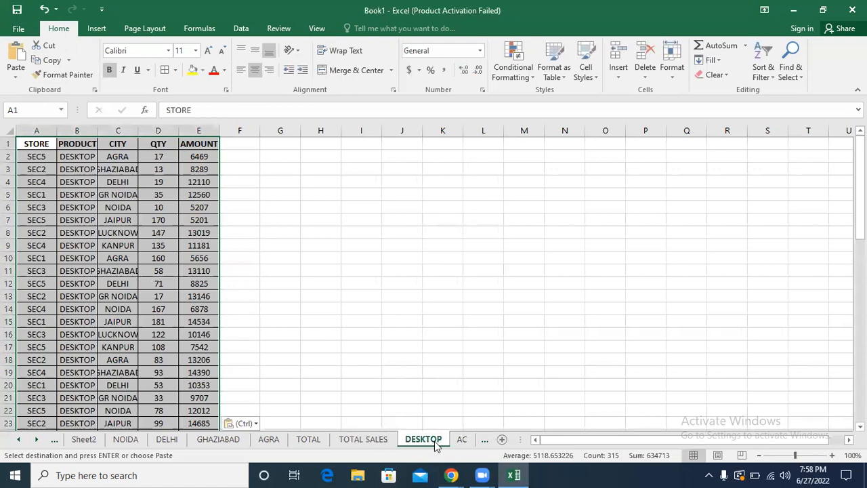
# Step: Return to the TOTAL SALES sheet and clear the DESKTOP filter from the PRODUCT column
pyautogui.moveTo(522, 440); pyautogui.dragTo(640, 440)
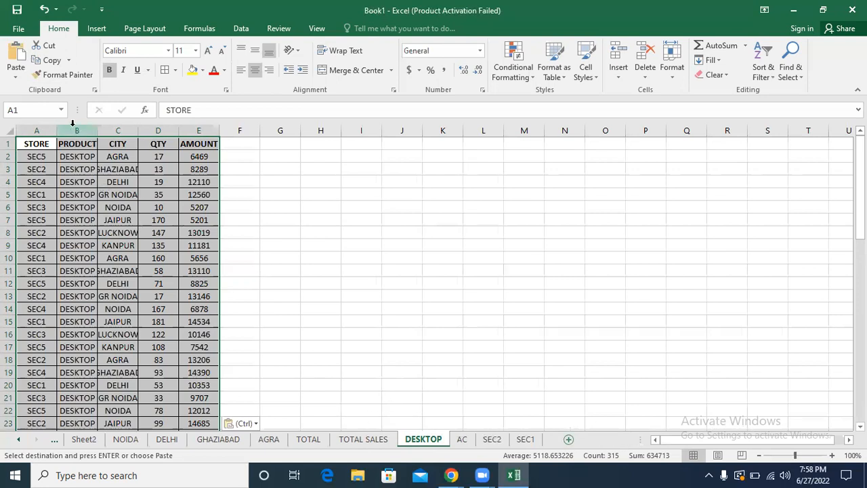
pyautogui.click(349, 440)
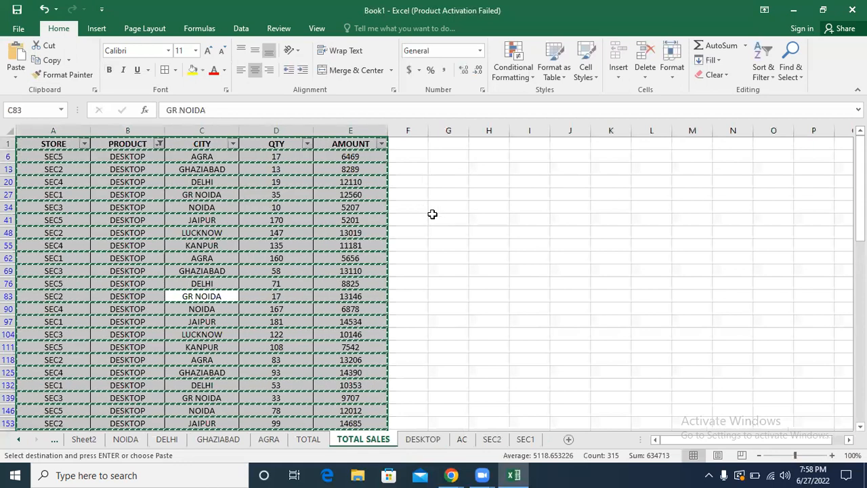
pyautogui.click(432, 214)
pyautogui.click(421, 194)
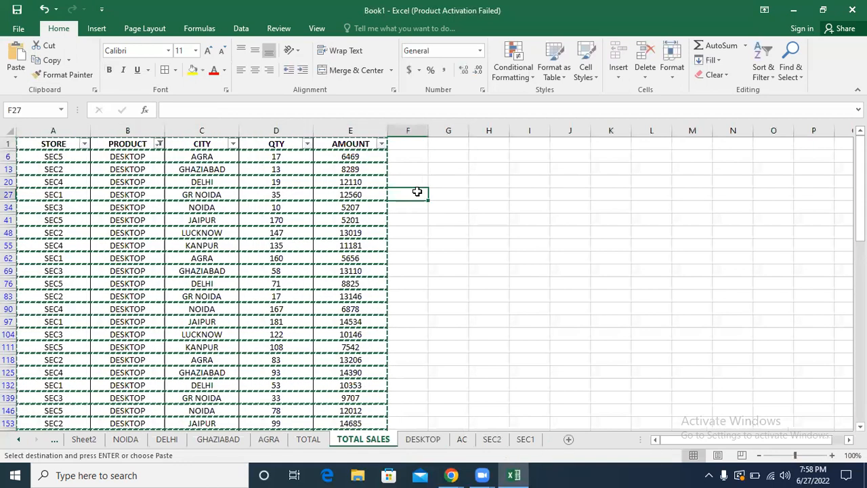
pyautogui.doubleClick(417, 190)
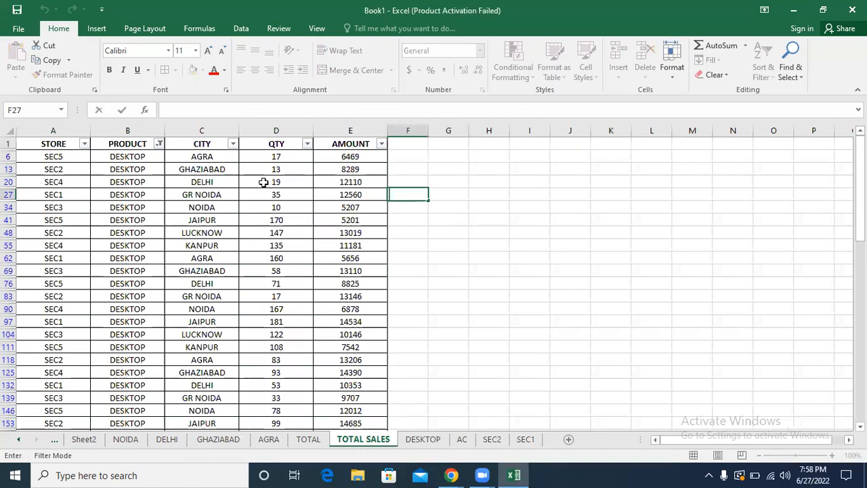
pyautogui.click(159, 145)
pyautogui.press('Escape')
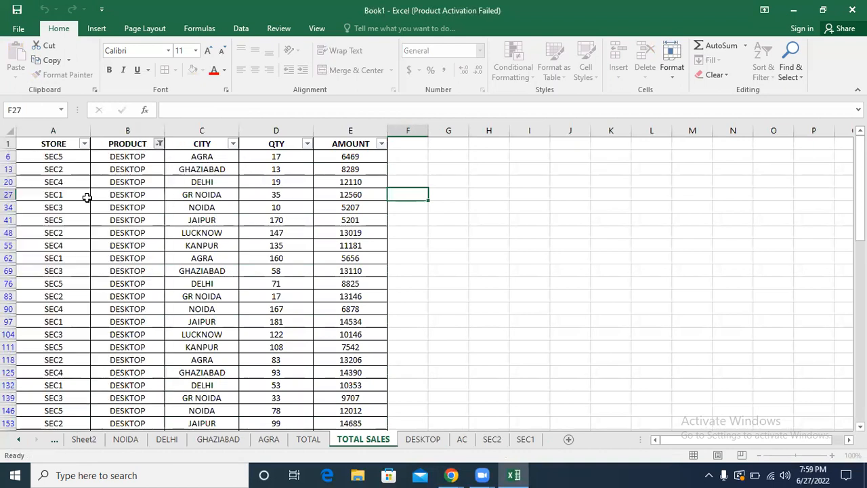
# Step: Review the CITY filter options, the STORE, PRODUCT and CITY entries on TOTAL SALES, and the DESKTOP, AC and SEC2 sheets
pyautogui.click(234, 145)
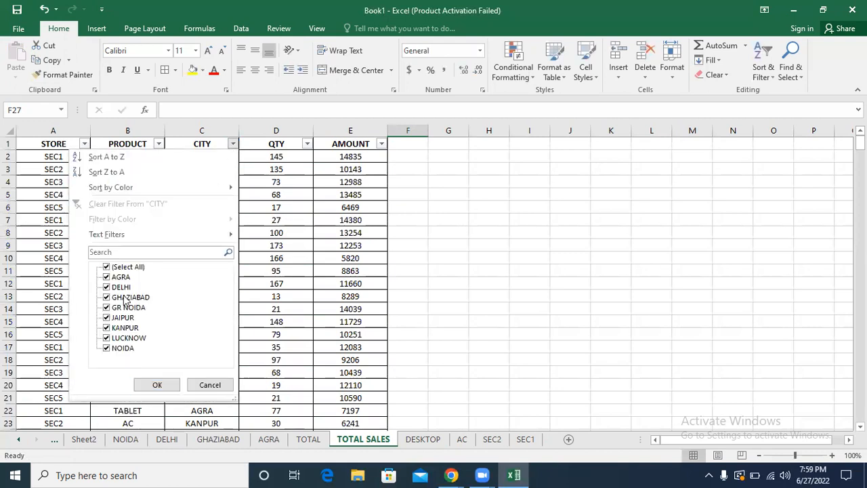
pyautogui.click(207, 386)
pyautogui.click(255, 303)
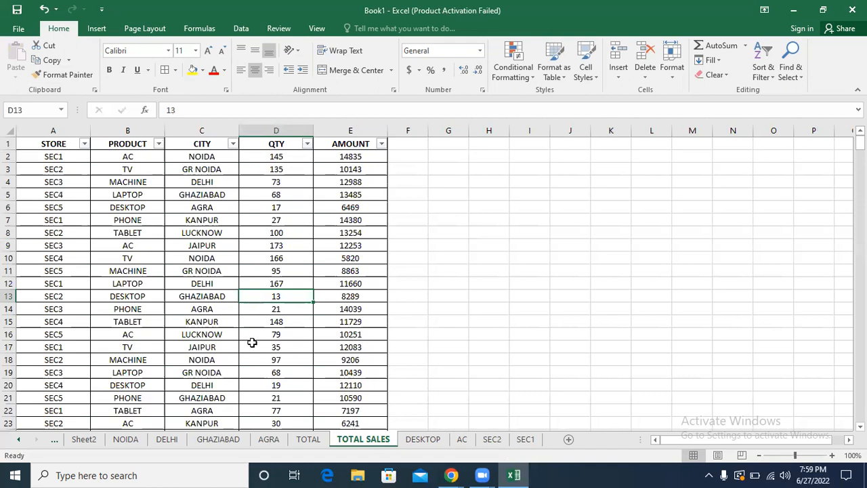
pyautogui.click(205, 247)
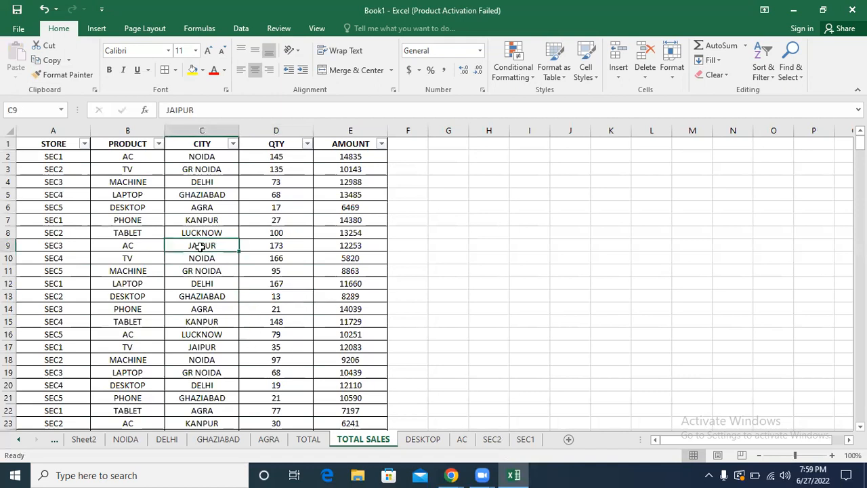
pyautogui.click(13, 131)
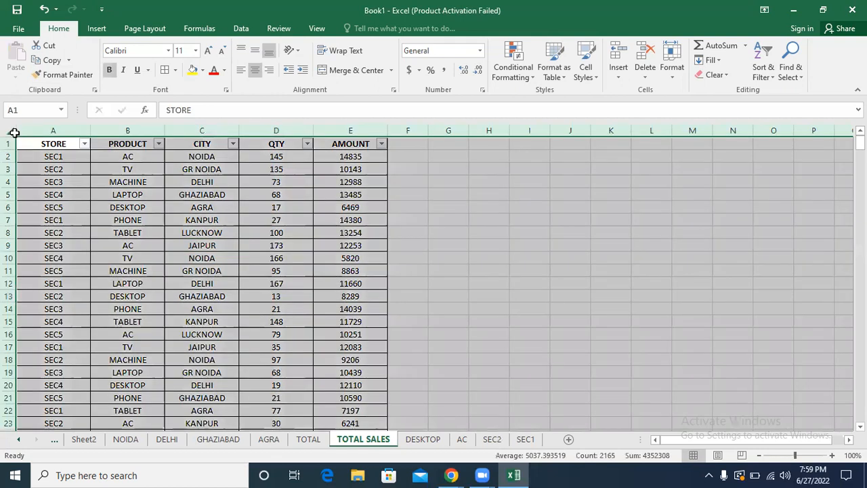
pyautogui.click(219, 189)
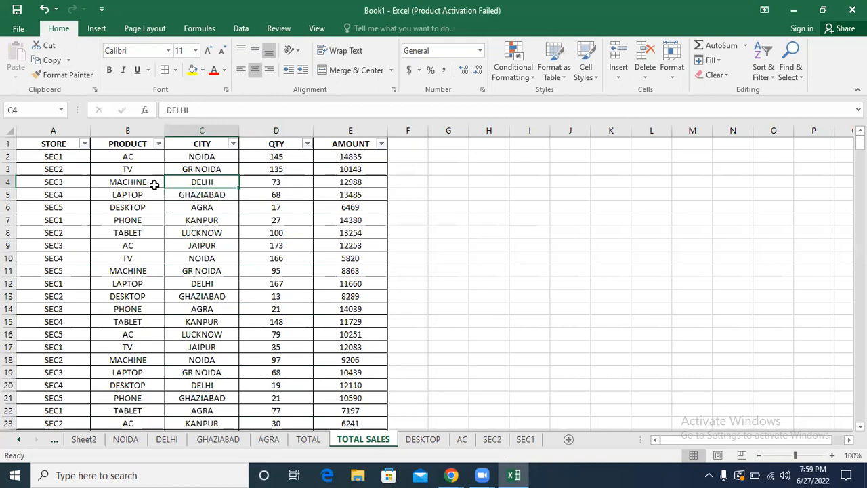
pyautogui.click(61, 156)
pyautogui.moveTo(61, 156); pyautogui.dragTo(63, 218)
pyautogui.moveTo(114, 159); pyautogui.dragTo(119, 228)
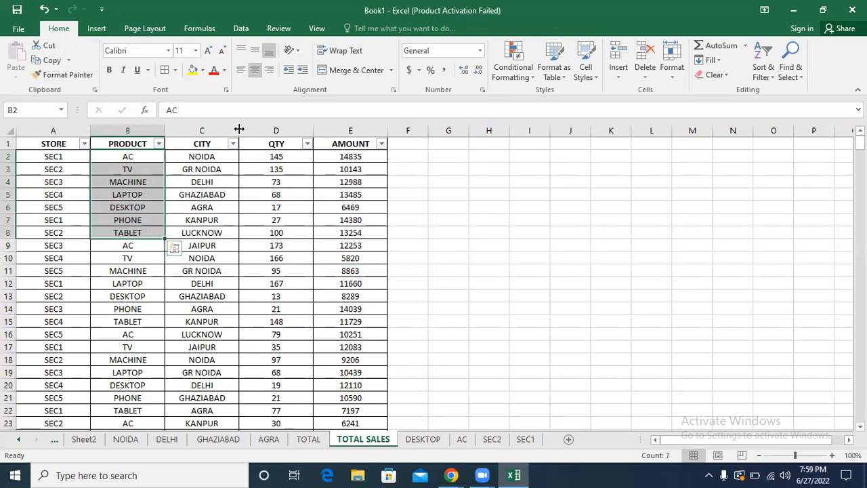
pyautogui.moveTo(216, 155); pyautogui.dragTo(205, 244)
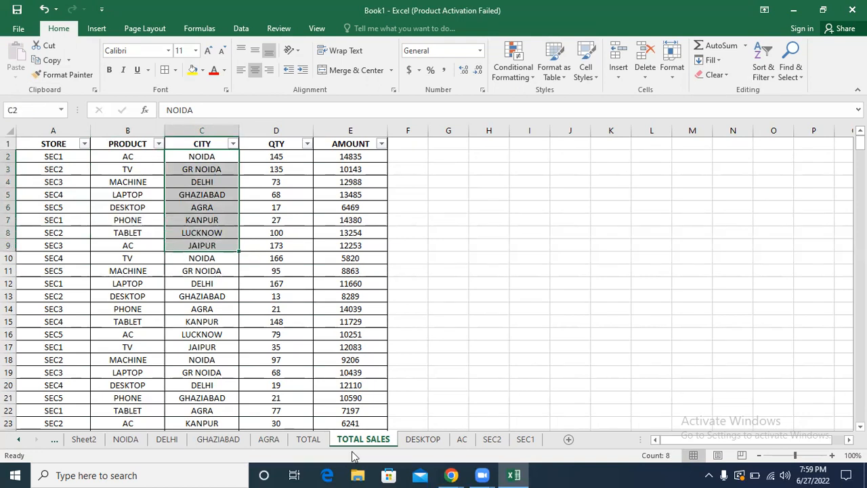
pyautogui.click(328, 396)
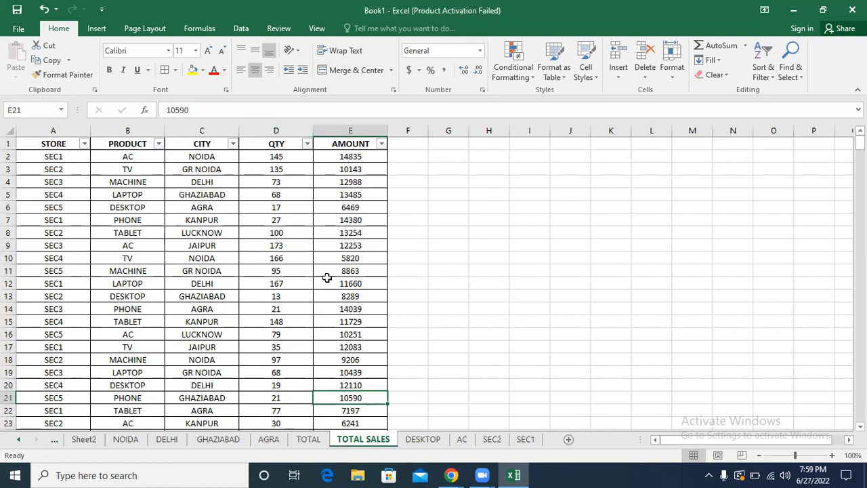
pyautogui.click(290, 307)
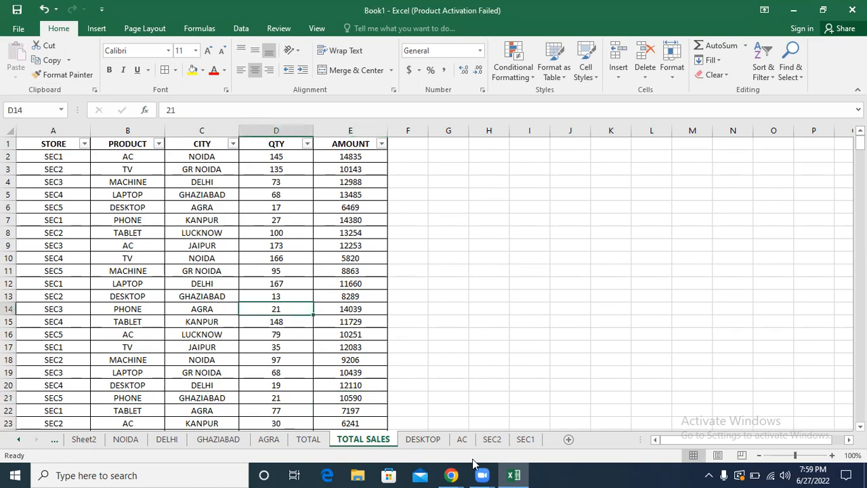
pyautogui.click(429, 444)
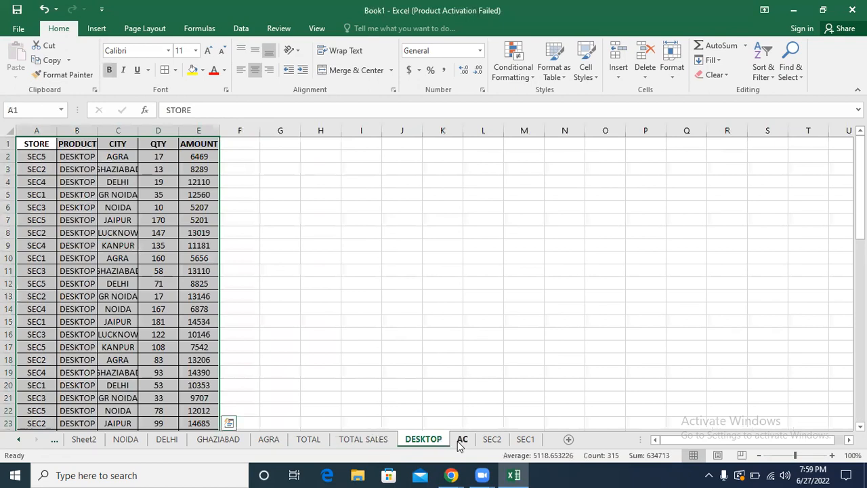
pyautogui.click(461, 440)
pyautogui.click(492, 440)
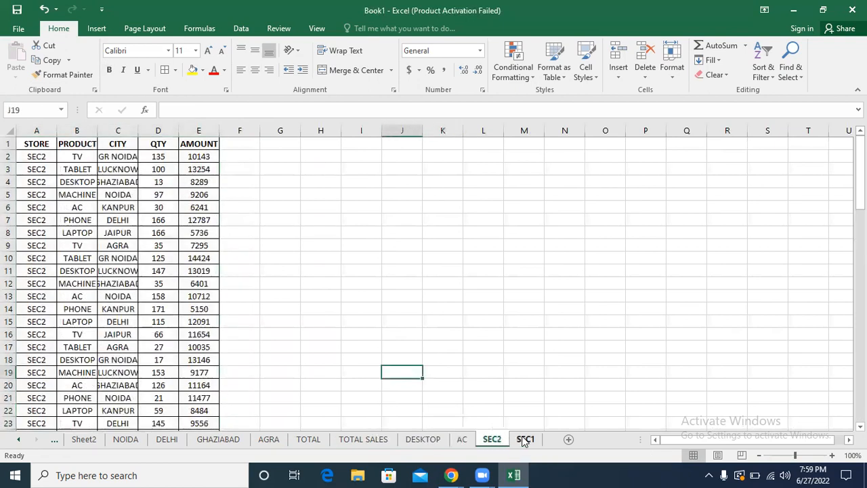
# Step: On the SEC1 sheet, widen columns A to E to one equal width that fits all the entries
pyautogui.click(525, 440)
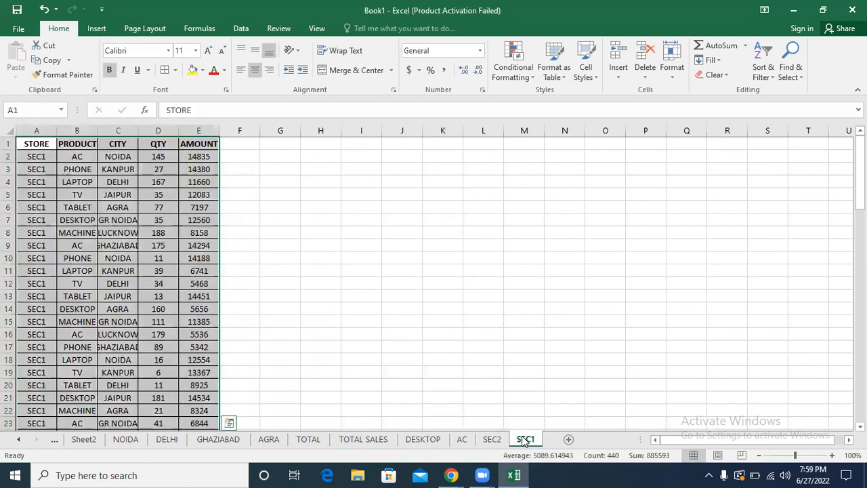
pyautogui.click(231, 302)
pyautogui.moveTo(36, 128); pyautogui.dragTo(194, 138)
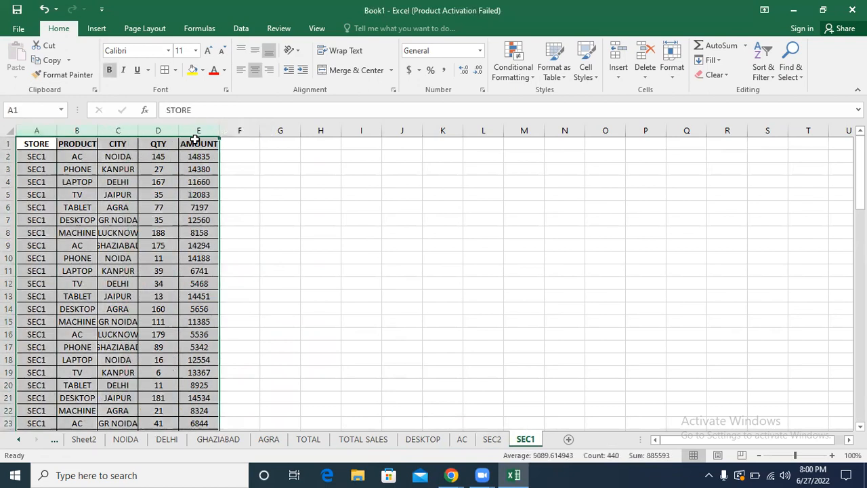
pyautogui.doubleClick(138, 129)
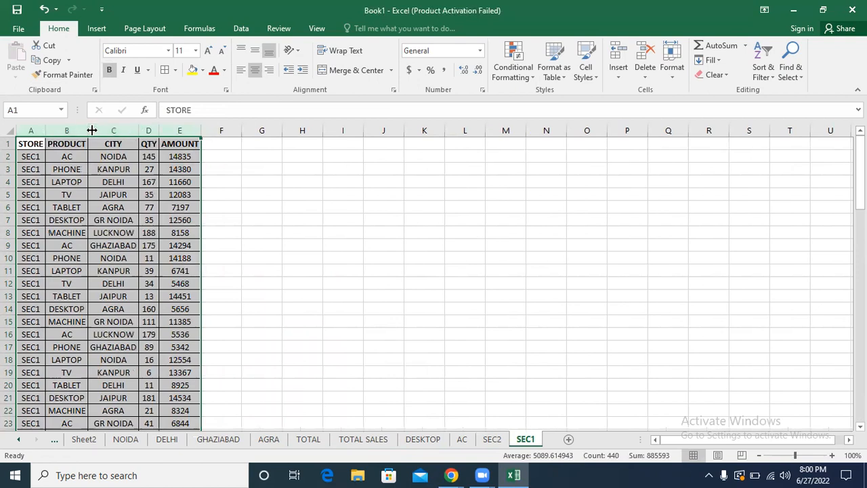
pyautogui.moveTo(89, 130); pyautogui.dragTo(138, 130)
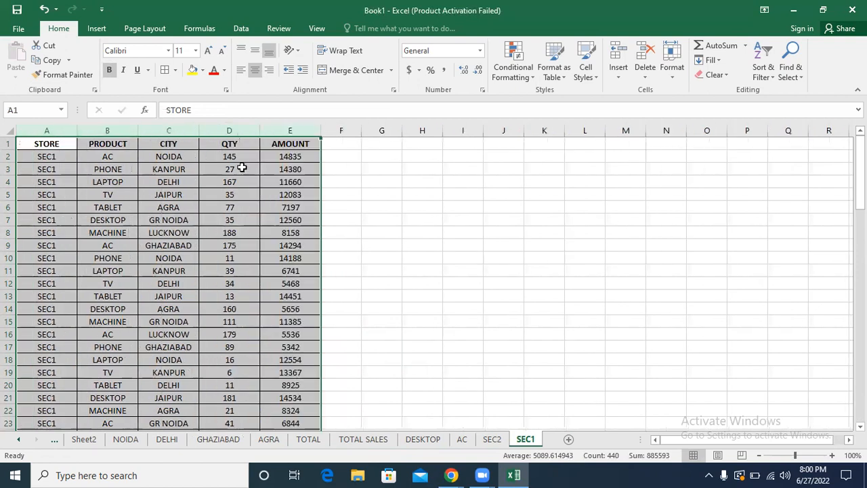
pyautogui.click(235, 194)
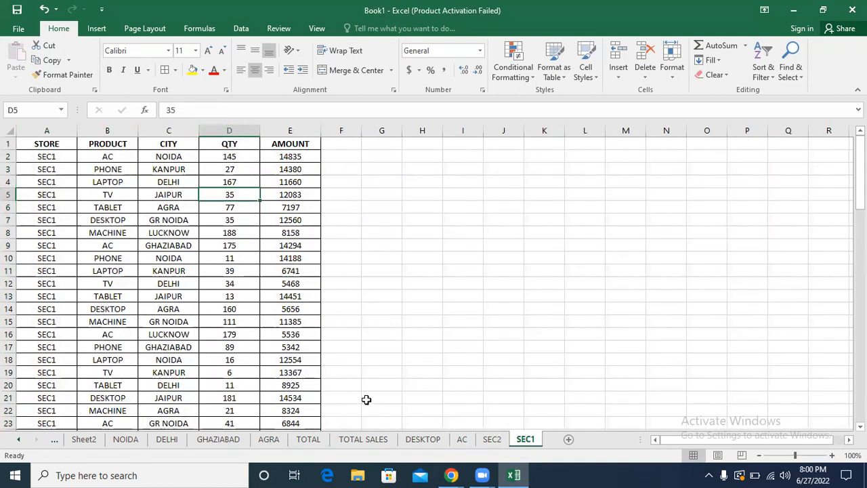
pyautogui.click(223, 349)
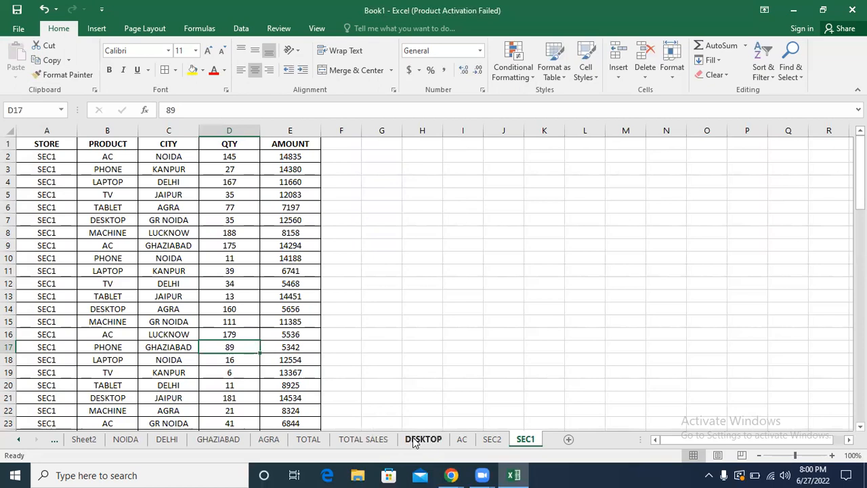
# Step: Enter 20 in the empty cell I11 of the SEC1 sheet
pyautogui.click(481, 270)
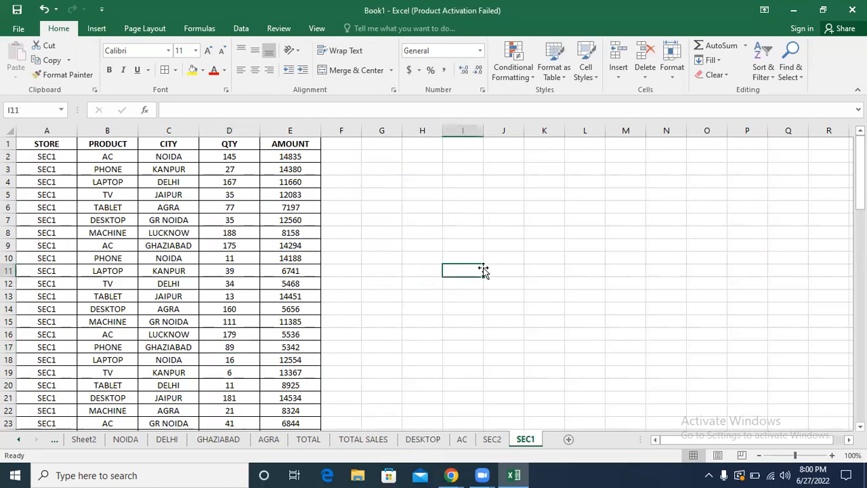
pyautogui.write('20')
pyautogui.press('Return')
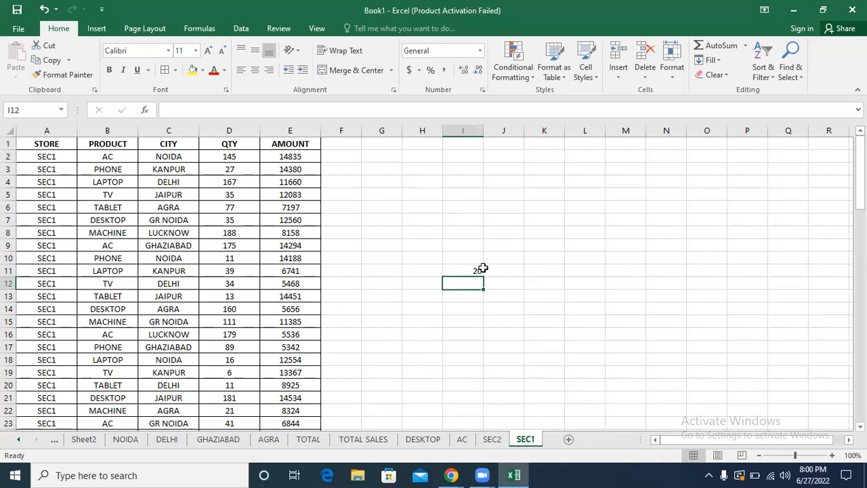
# Step: On the DESKTOP sheet, widen columns A to E to one equal width that fits all the entries
pyautogui.click(423, 439)
pyautogui.click(315, 333)
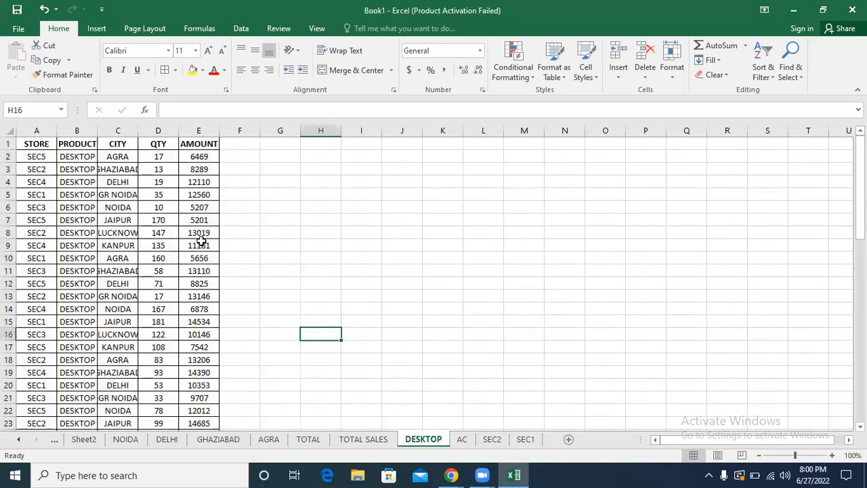
pyautogui.moveTo(39, 132); pyautogui.dragTo(194, 131)
pyautogui.moveTo(177, 129); pyautogui.dragTo(199, 129)
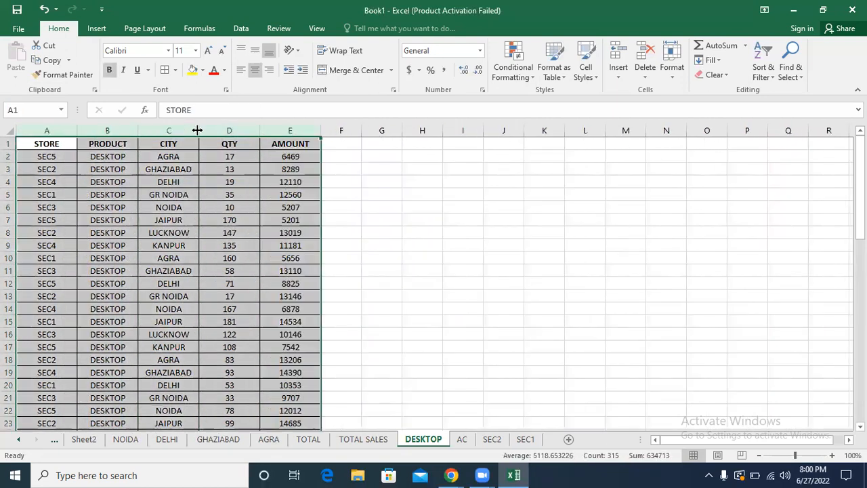
pyautogui.click(150, 167)
pyautogui.moveTo(108, 157); pyautogui.dragTo(95, 284)
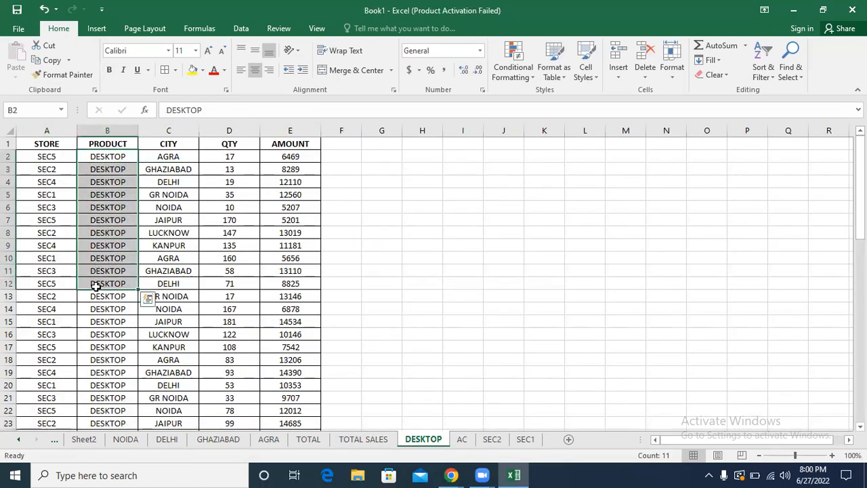
pyautogui.moveTo(31, 158); pyautogui.dragTo(11, 359)
pyautogui.moveTo(179, 156); pyautogui.dragTo(178, 245)
pyautogui.click(231, 196)
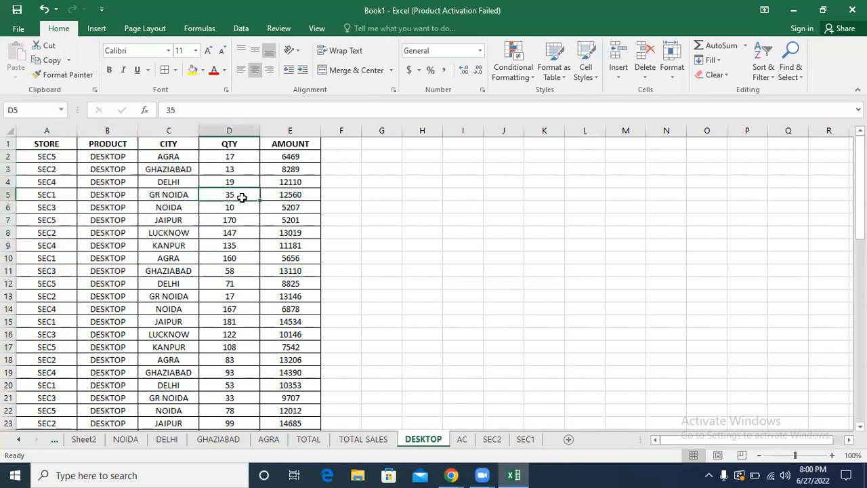
pyautogui.click(271, 184)
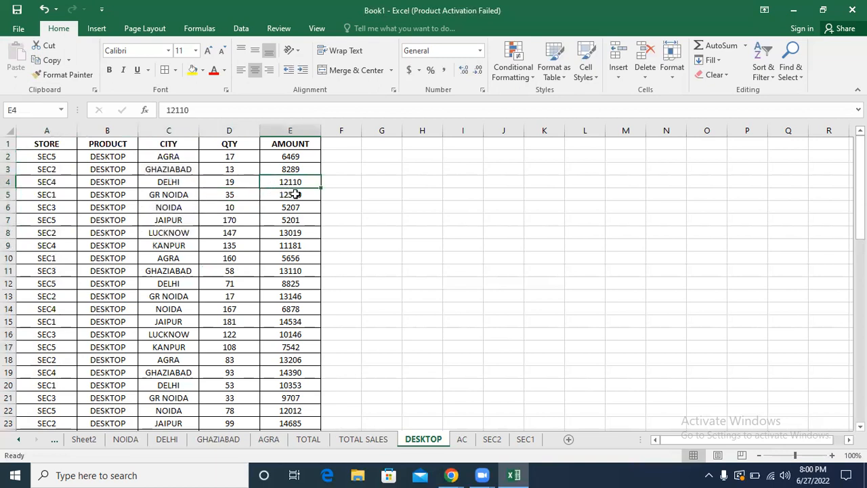
# Step: Enter the heading CALCULATION in cell I4 beside the DESKTOP table
pyautogui.click(467, 182)
pyautogui.write('C')
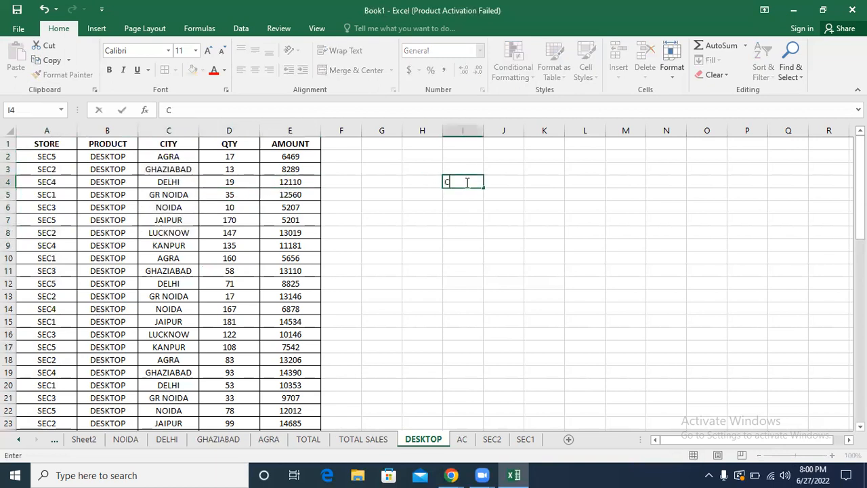
pyautogui.write('ALCULATION')
pyautogui.press('Return')
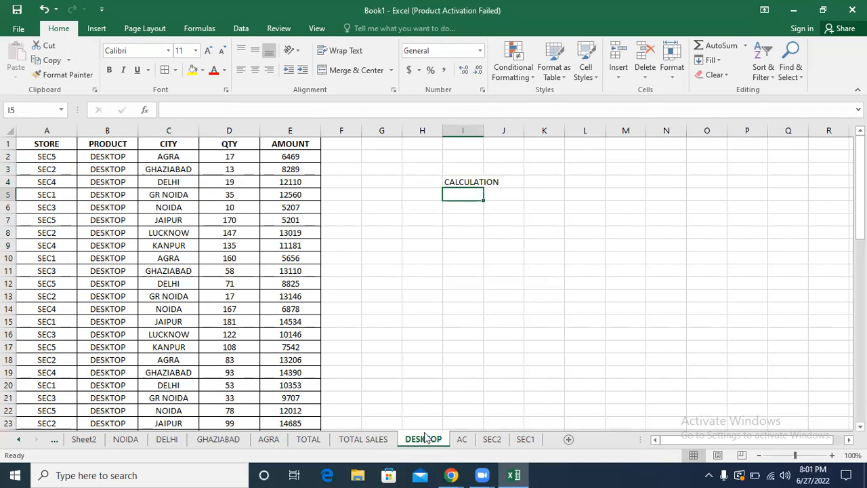
# Step: Total the whole AMOUNT column in cell I7 of the DESKTOP sheet with =SUM(E:E)
pyautogui.press('Down')
pyautogui.press('Down')
pyautogui.write('=SUM')
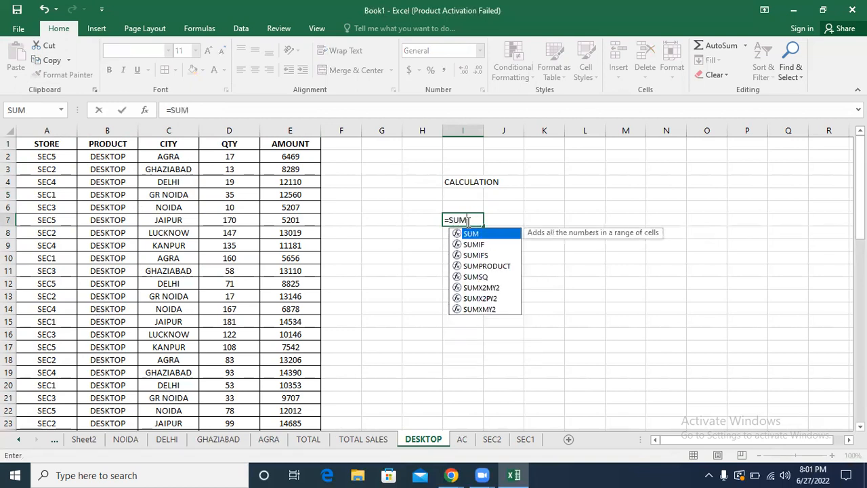
pyautogui.write('(')
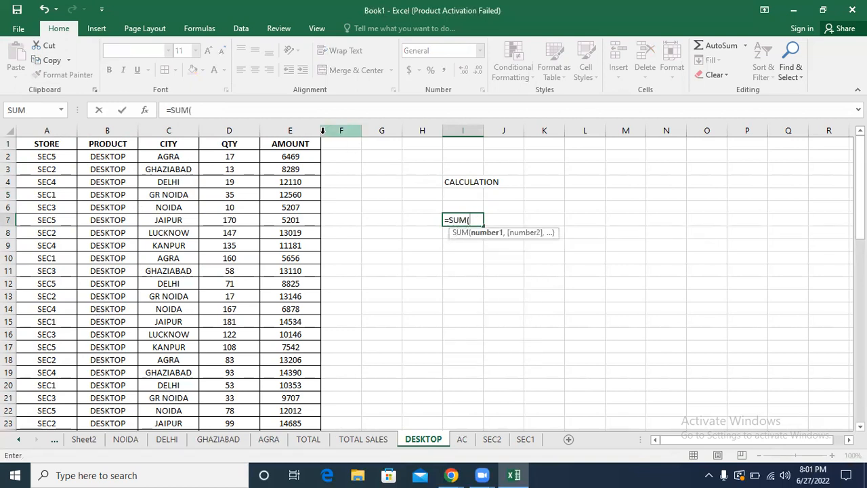
pyautogui.click(300, 130)
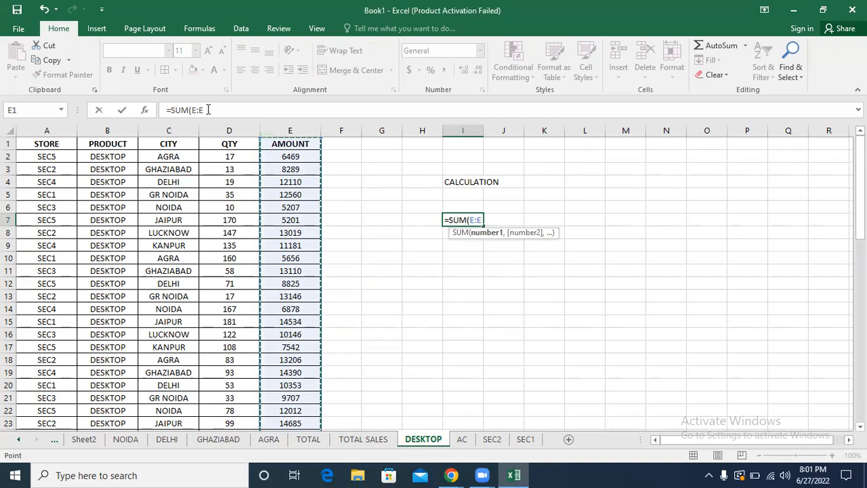
pyautogui.moveTo(203, 109); pyautogui.dragTo(193, 112)
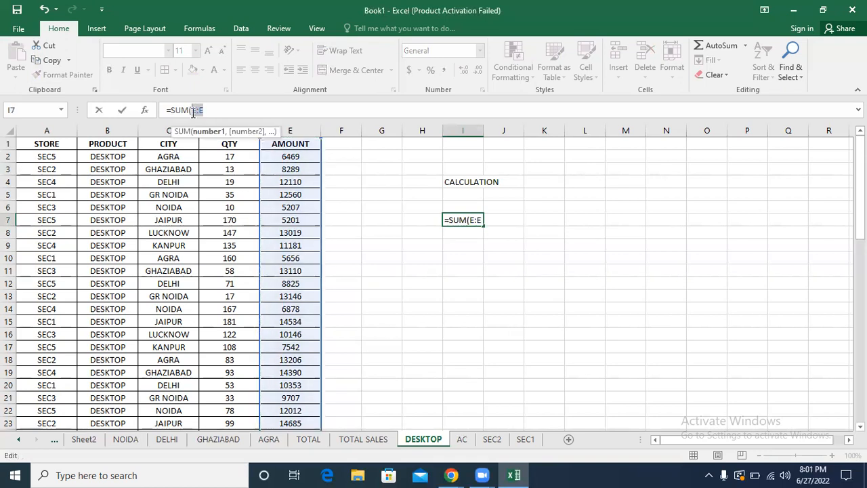
pyautogui.click(212, 112)
pyautogui.press('BackSpace')
pyautogui.press('BackSpace')
pyautogui.press('BackSpace')
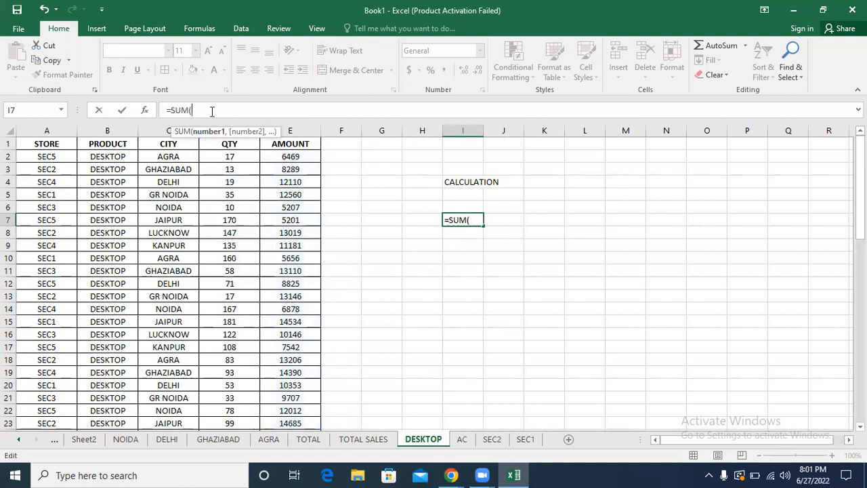
pyautogui.click(292, 129)
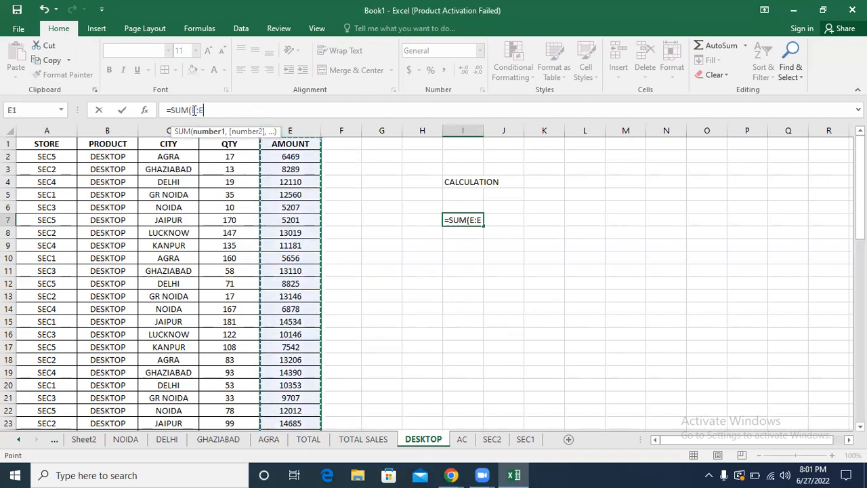
pyautogui.moveTo(193, 110); pyautogui.dragTo(207, 110)
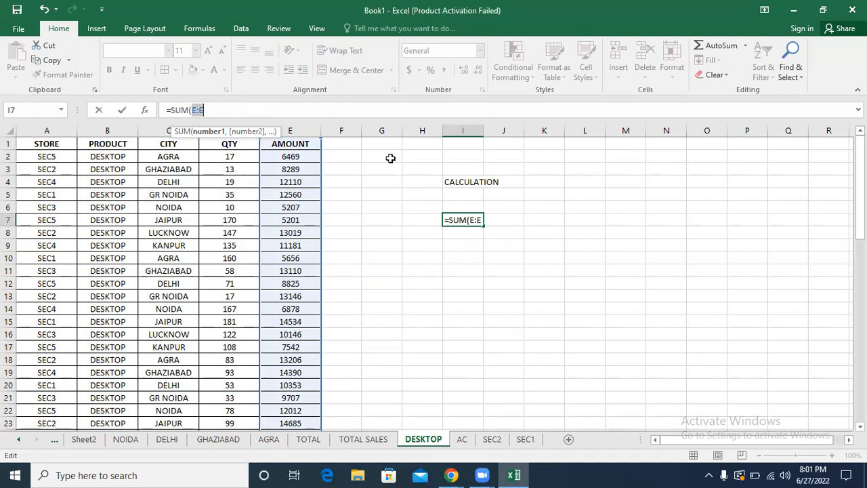
pyautogui.press('Return')
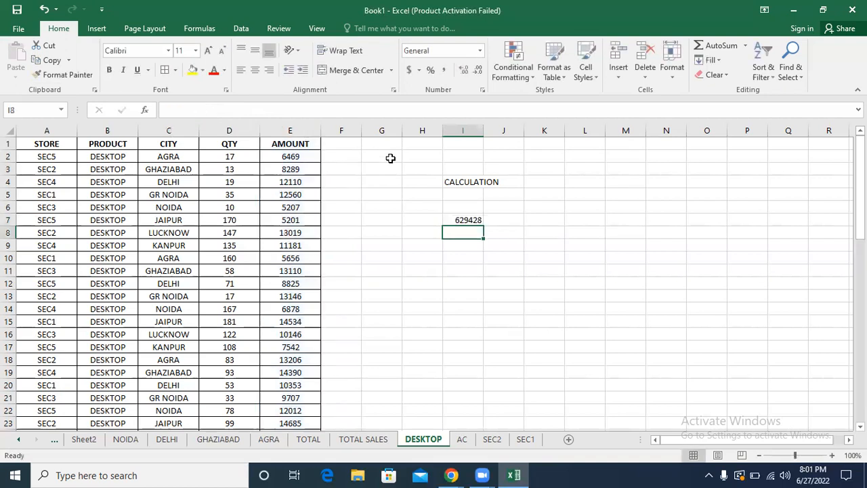
# Step: Apply the comma number style to the total in I7, and clear that cell's contents
pyautogui.click(473, 221)
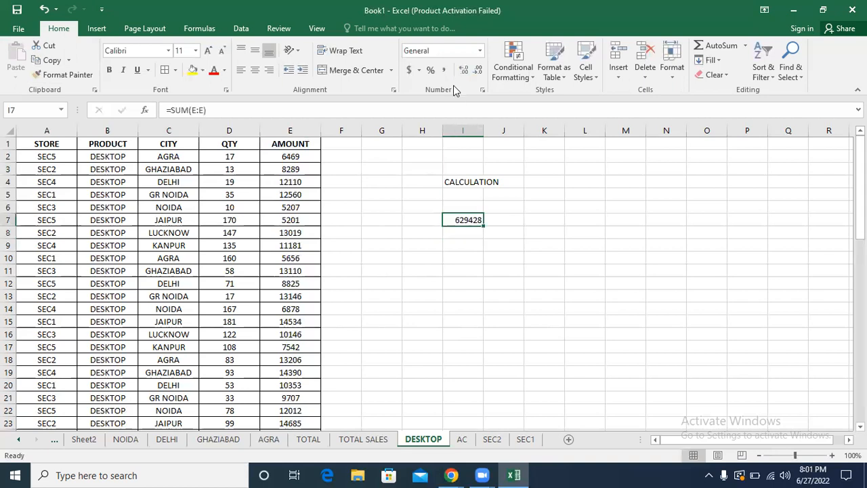
pyautogui.click(444, 68)
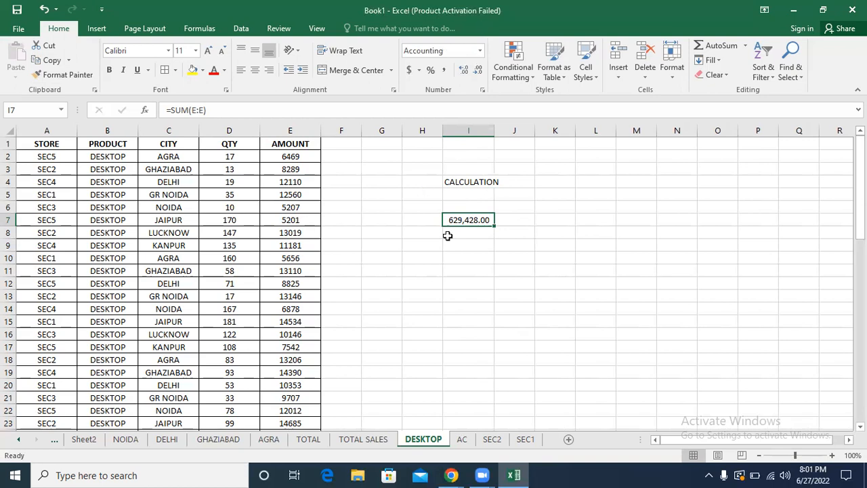
pyautogui.press('Delete')
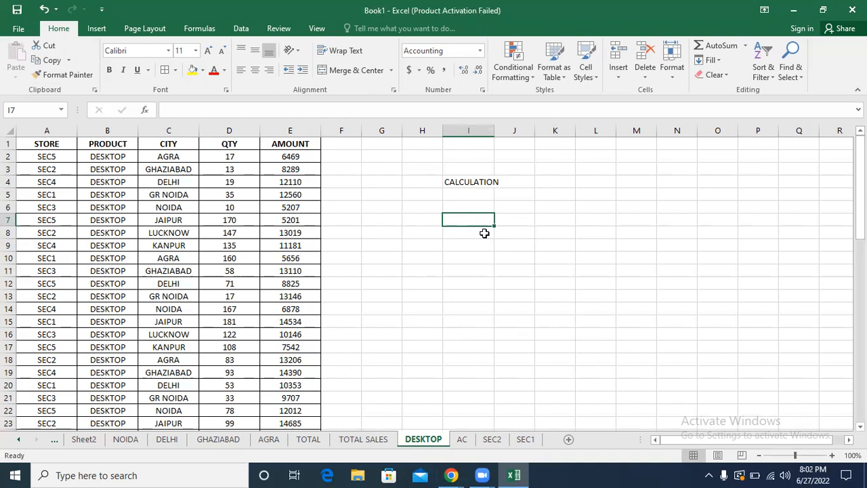
# Step: Total only the filled AMOUNT cells in cell I8 with =SUM(E2:E63)
pyautogui.click(458, 235)
pyautogui.write('=S')
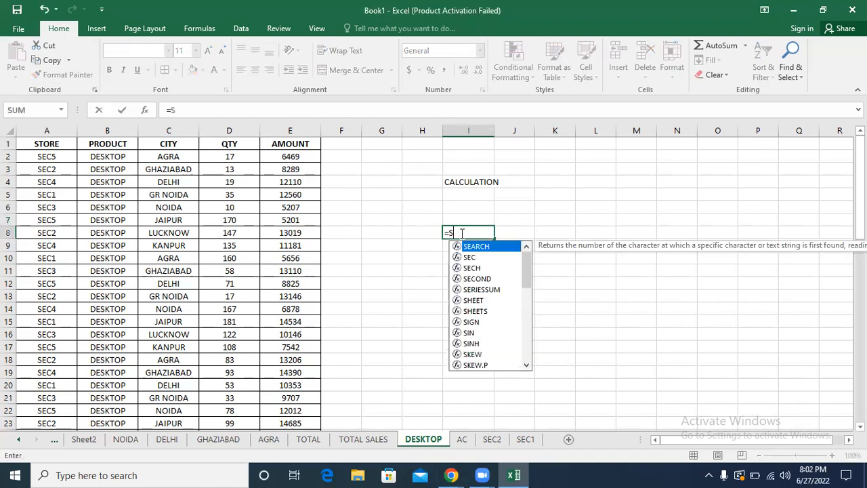
pyautogui.write('UM(')
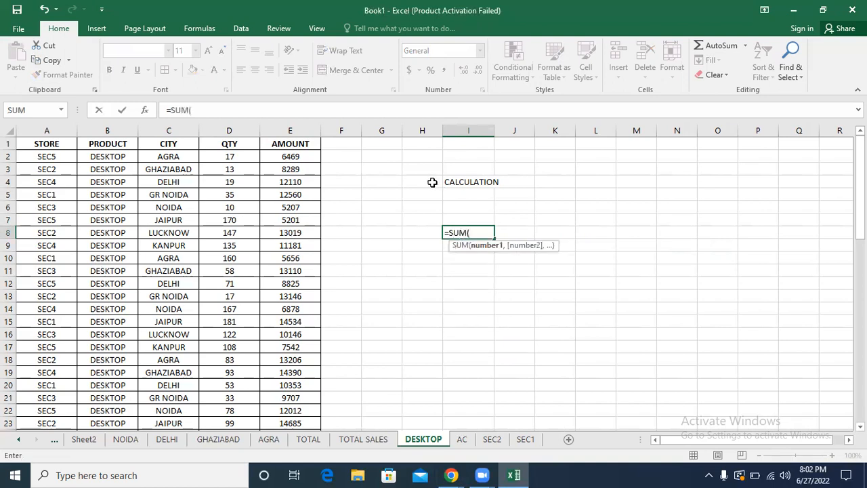
pyautogui.click(303, 156)
pyautogui.moveTo(302, 156); pyautogui.dragTo(292, 385)
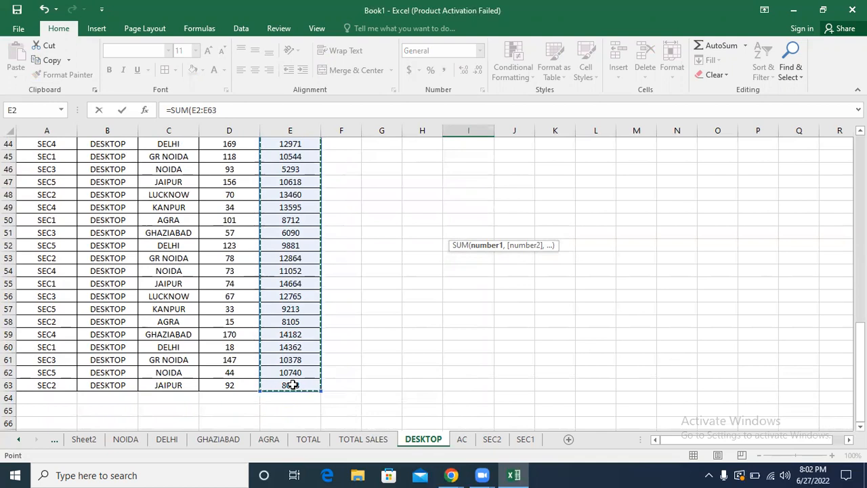
pyautogui.press('Return')
# Step: Enter a second total in cell I9 that sums the entire AMOUNT column with =SUM(E:E)
pyautogui.scroll(1, 515, 277)
pyautogui.click(291, 130)
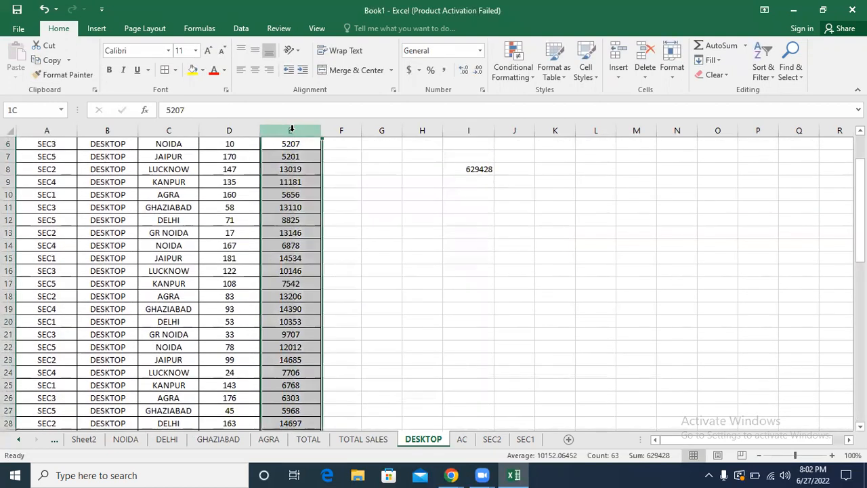
pyautogui.click(289, 185)
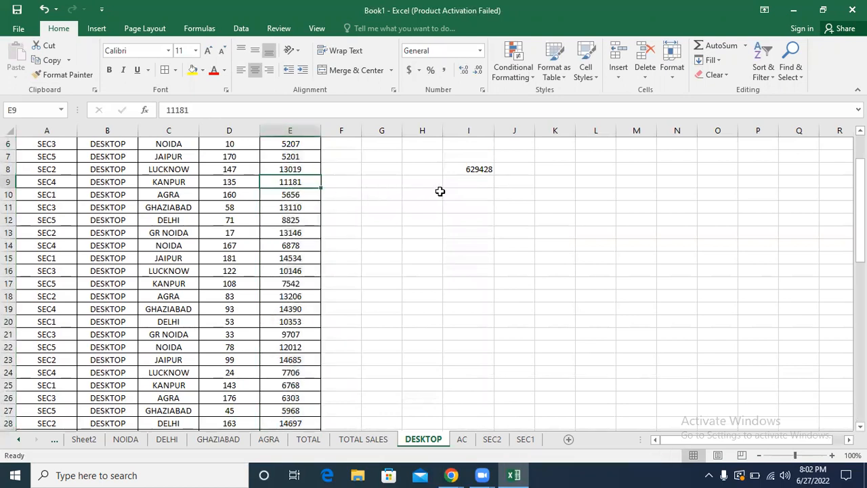
pyautogui.click(460, 183)
pyautogui.write('=SUM')
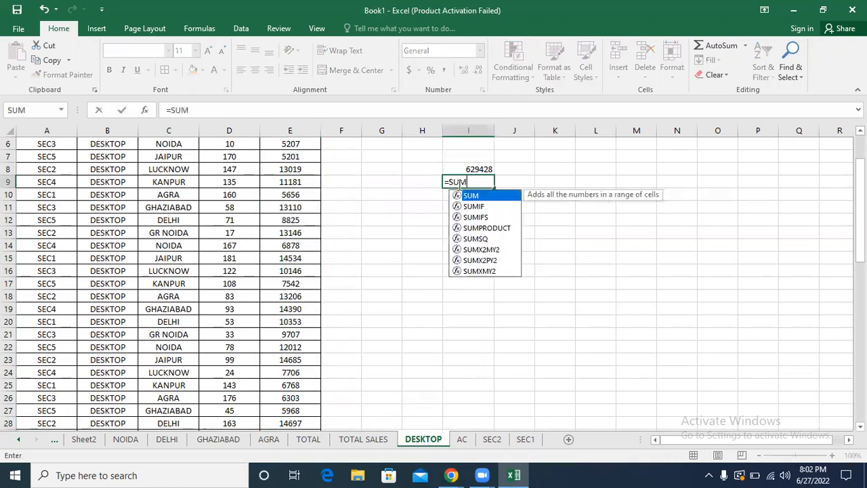
pyautogui.write('(')
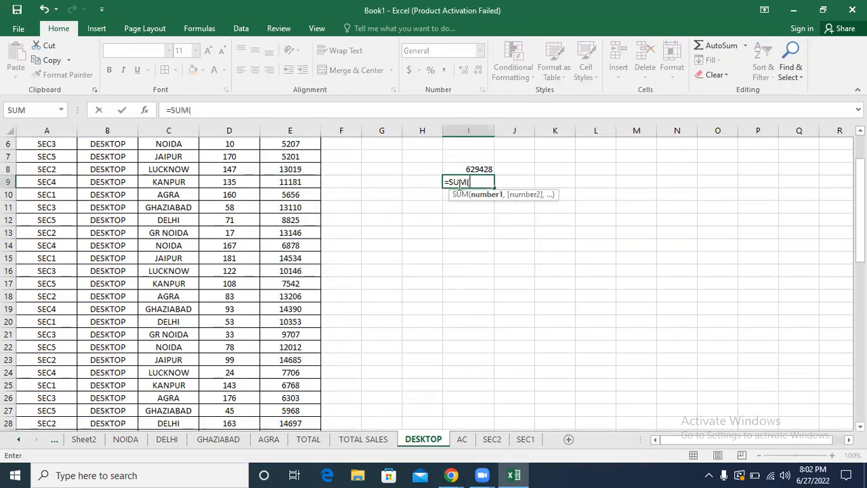
pyautogui.click(290, 131)
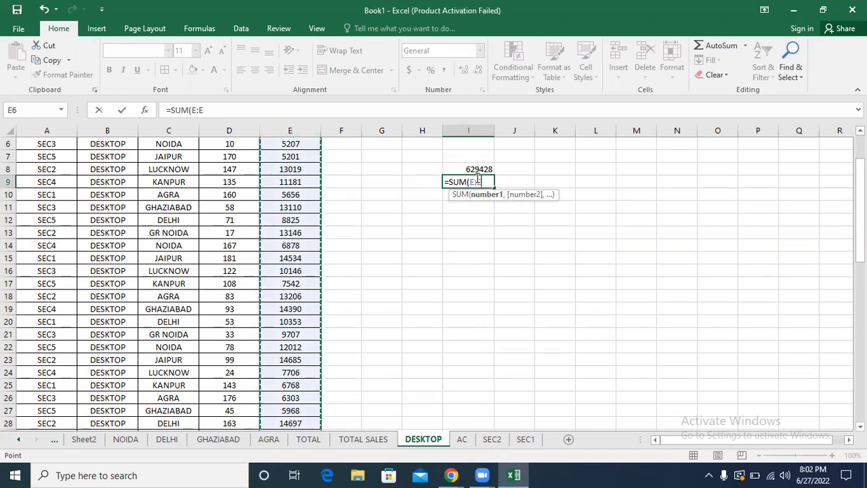
pyautogui.press('Return')
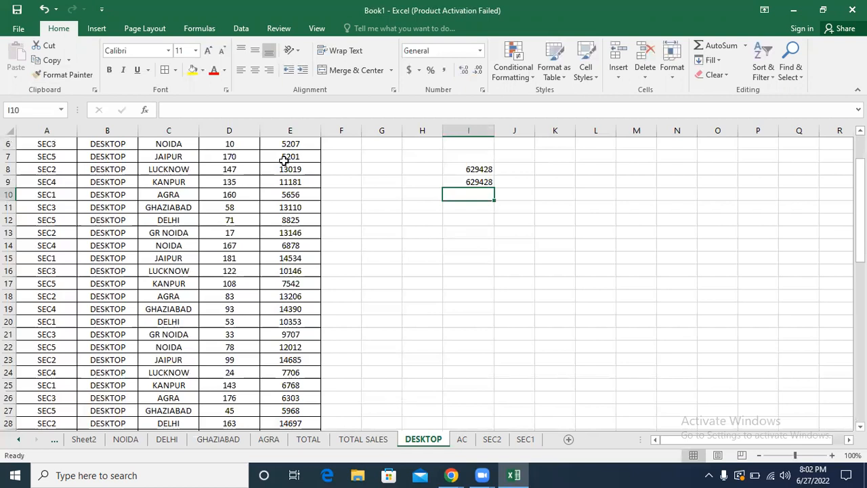
# Step: Examine the column reference E:E inside the formula in cell I9 without changing it
pyautogui.click(293, 142)
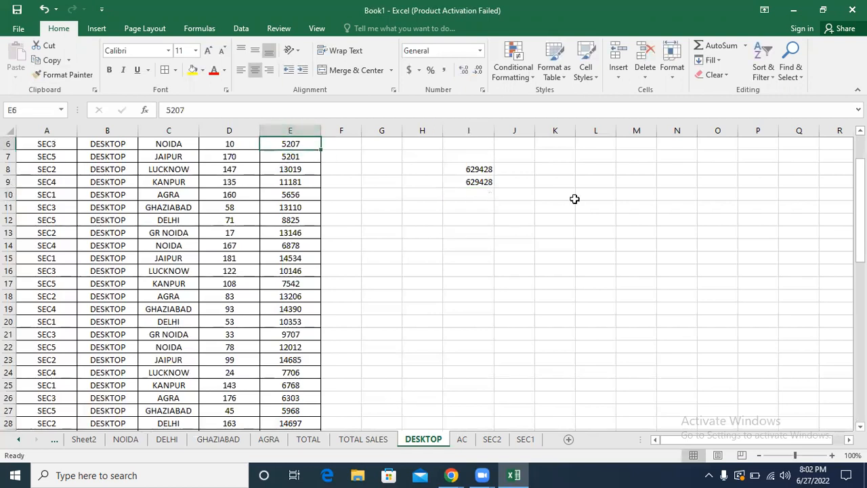
pyautogui.click(498, 183)
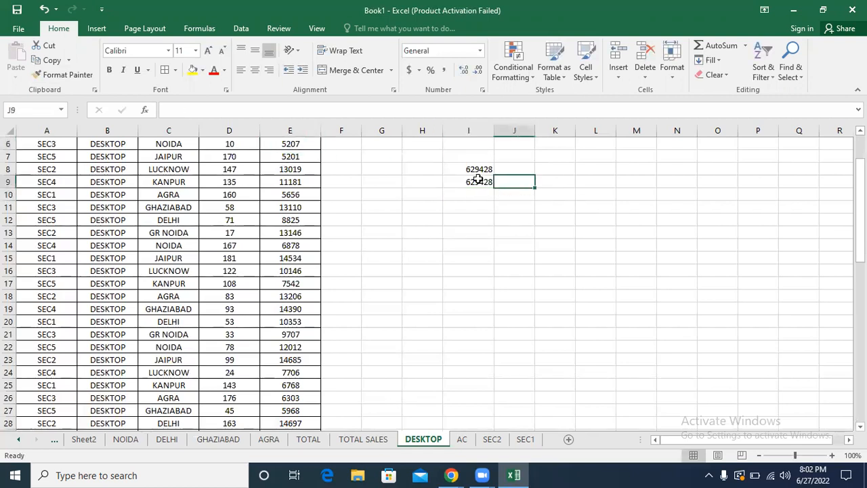
pyautogui.click(478, 180)
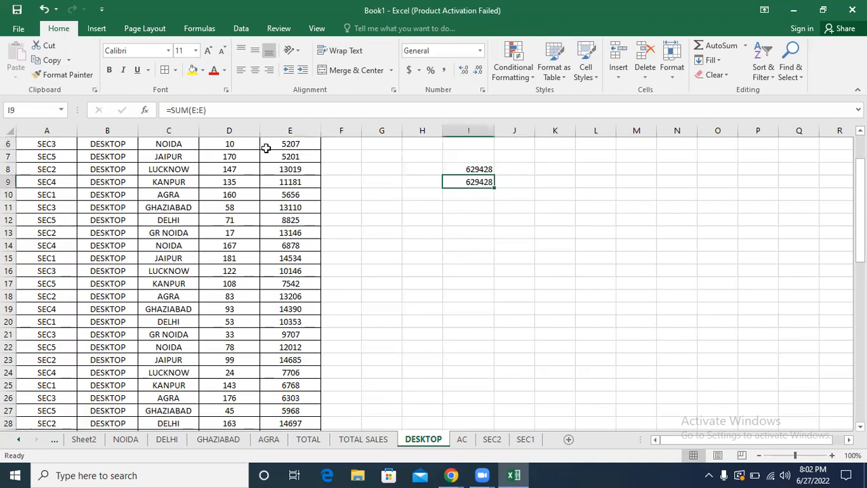
pyautogui.click(193, 110)
pyautogui.moveTo(192, 109); pyautogui.dragTo(201, 110)
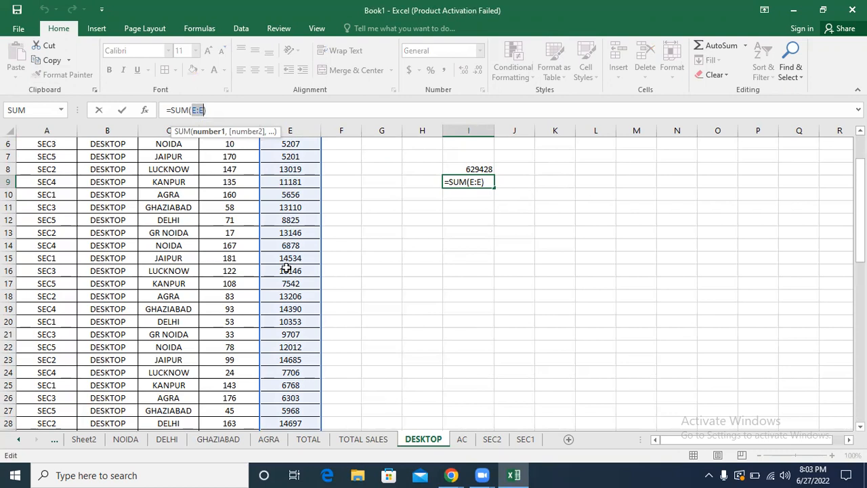
pyautogui.press('Return')
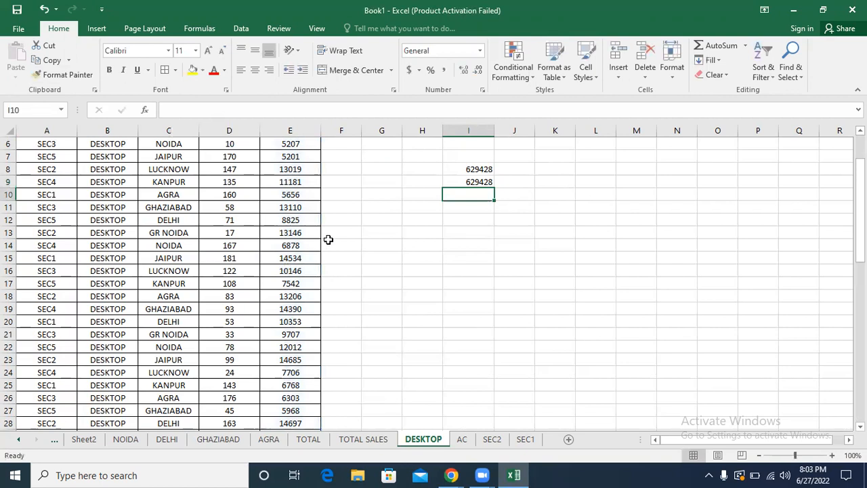
# Step: Delete the whole-column total from I9 and check the formula of the total in I8
pyautogui.click(477, 180)
pyautogui.press('Delete')
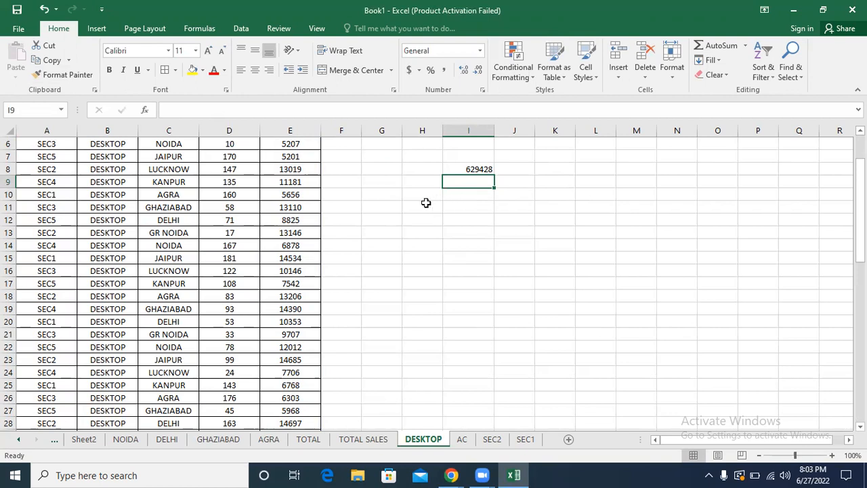
pyautogui.click(470, 169)
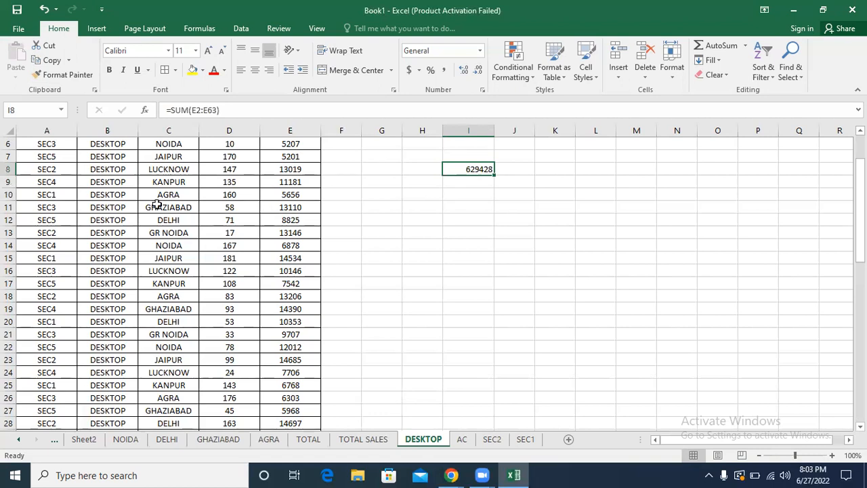
pyautogui.click(463, 216)
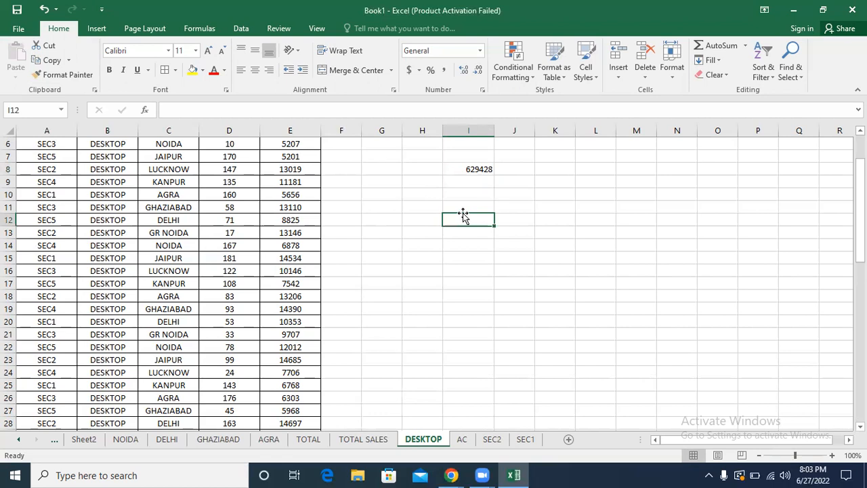
# Step: Review the AC, SEC2, SEC1 and TOTAL SALES sheets and return to the DESKTOP table
pyautogui.click(463, 440)
pyautogui.click(492, 440)
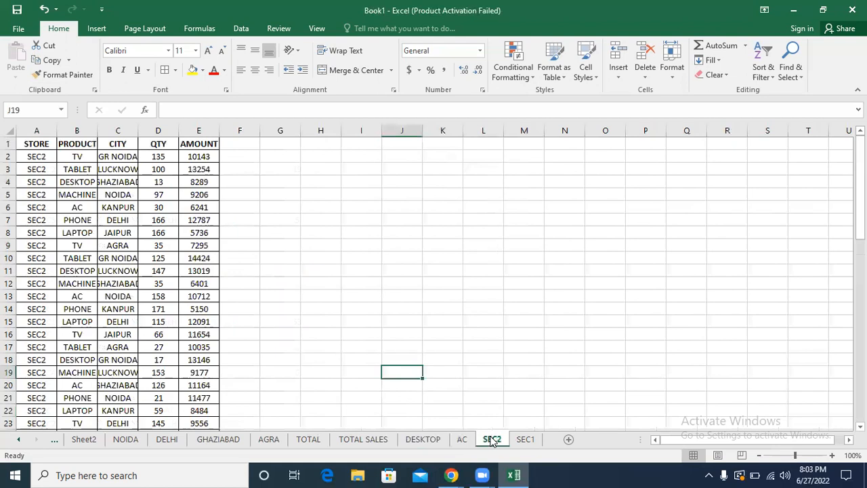
pyautogui.click(524, 441)
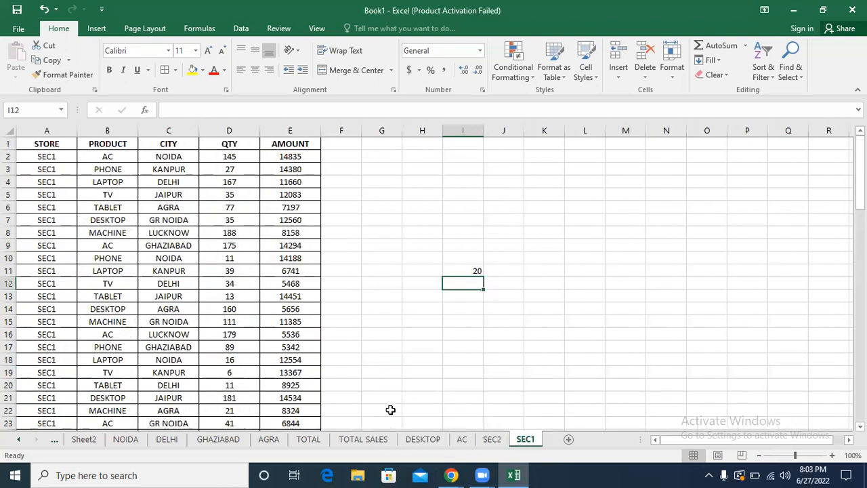
pyautogui.click(366, 438)
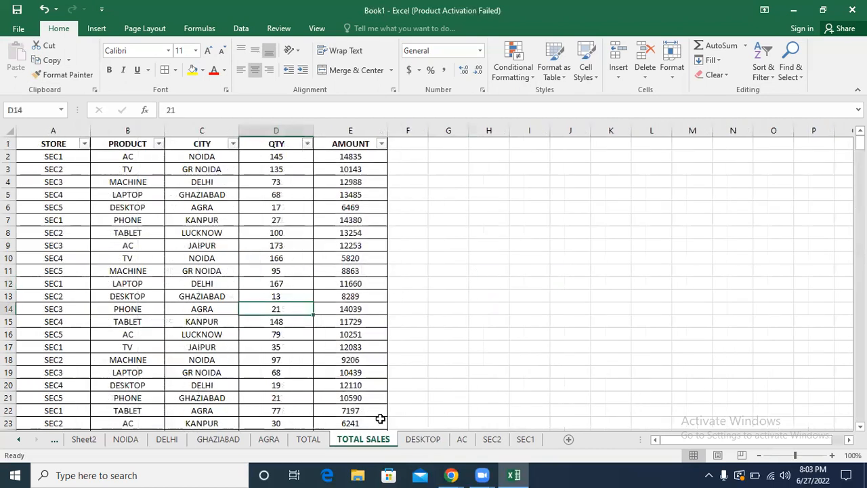
pyautogui.click(763, 70)
pyautogui.click(337, 193)
pyautogui.click(341, 193)
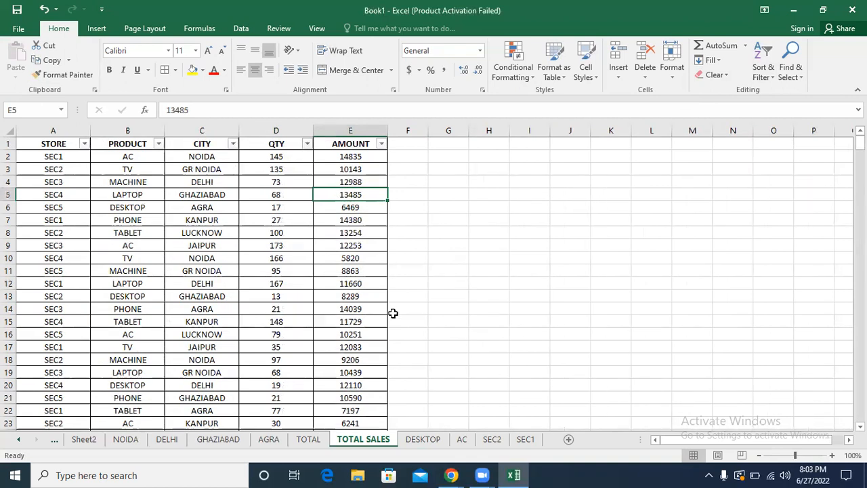
pyautogui.click(423, 439)
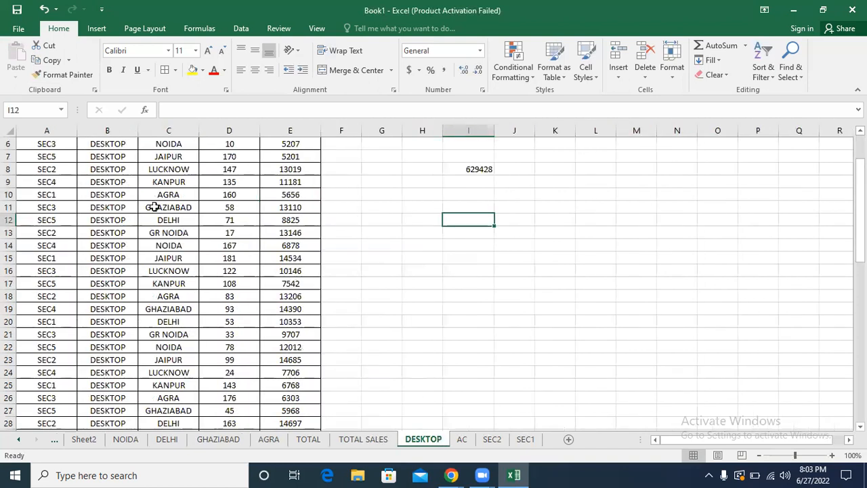
pyautogui.click(156, 245)
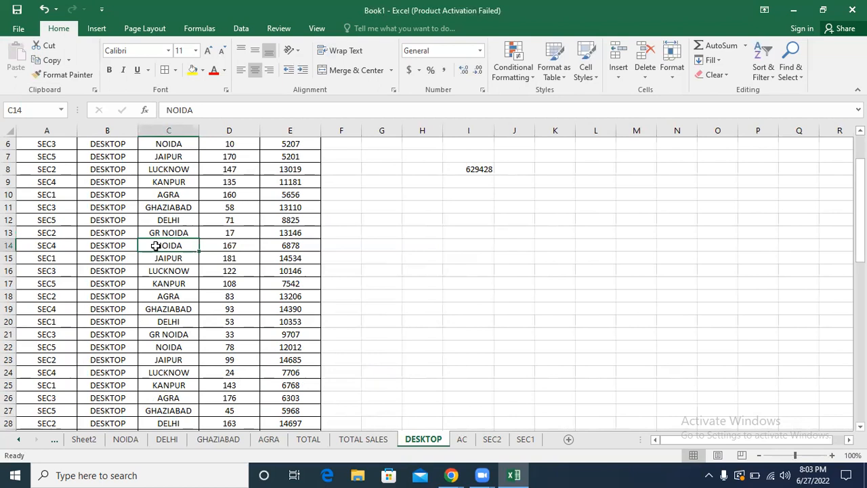
# Step: Compare the full data on the TOTAL SALES sheet with the split tables on the DESKTOP and AC sheets
pyautogui.click(364, 439)
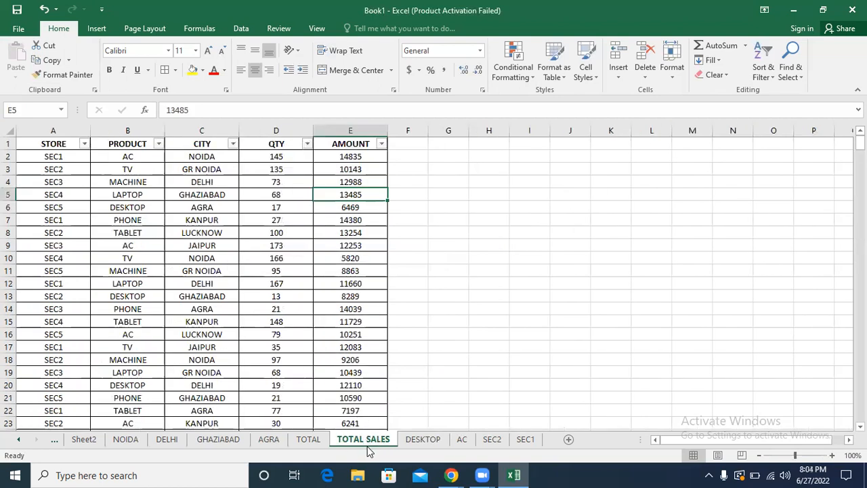
pyautogui.click(414, 439)
pyautogui.click(212, 323)
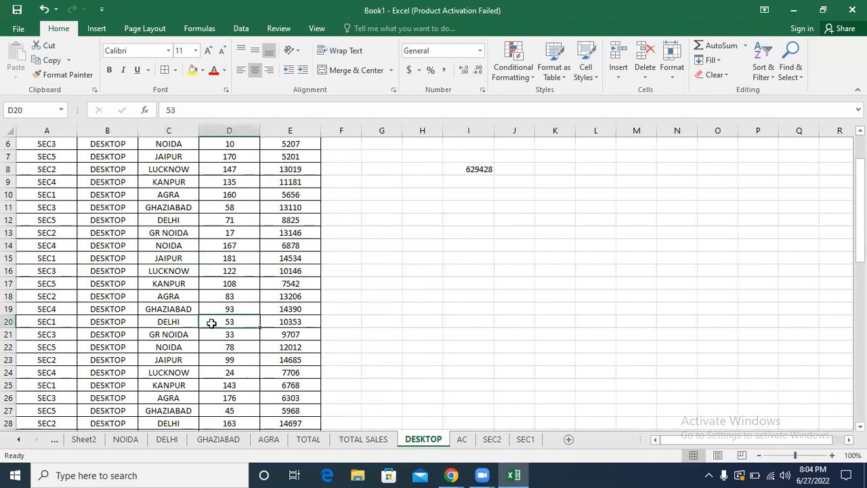
pyautogui.click(361, 439)
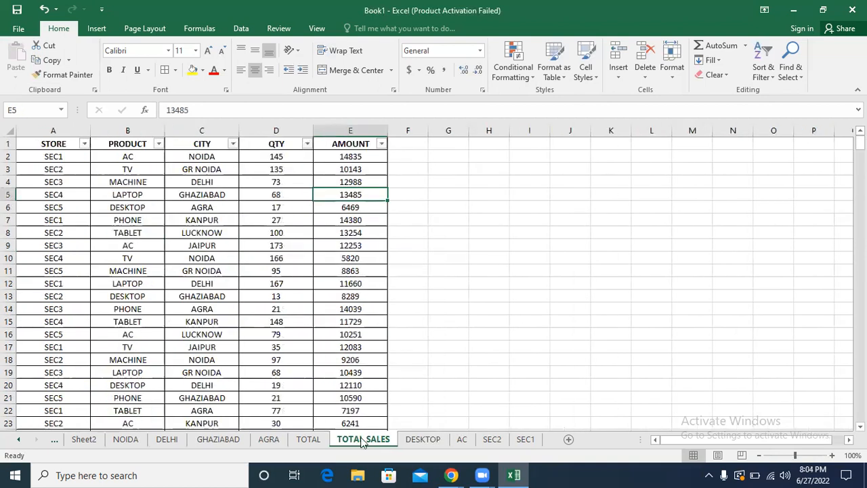
pyautogui.click(462, 439)
pyautogui.click(103, 210)
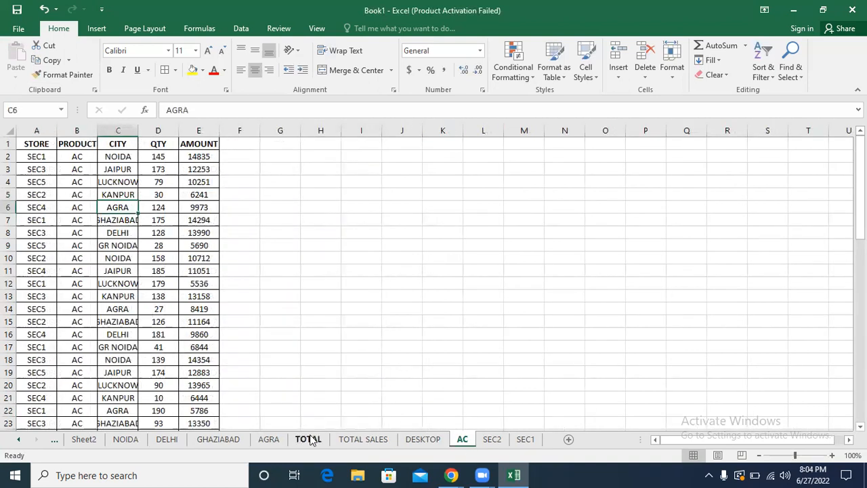
pyautogui.click(352, 441)
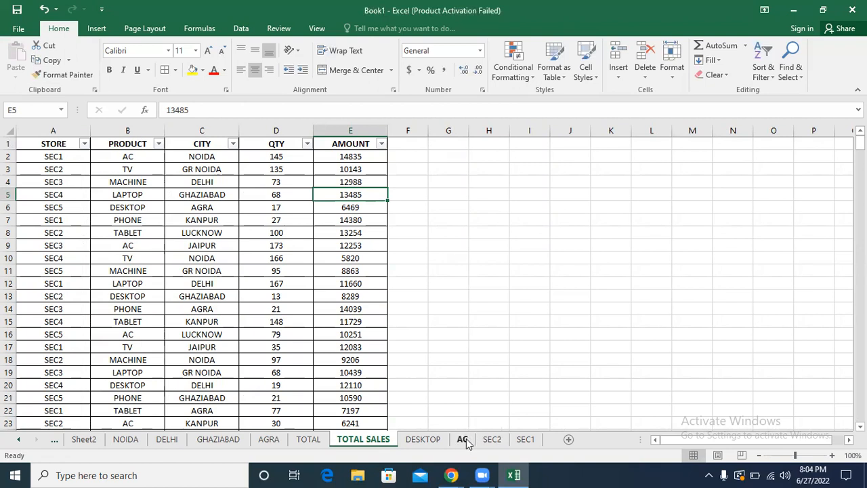
pyautogui.click(423, 440)
pyautogui.moveTo(43, 129); pyautogui.dragTo(278, 152)
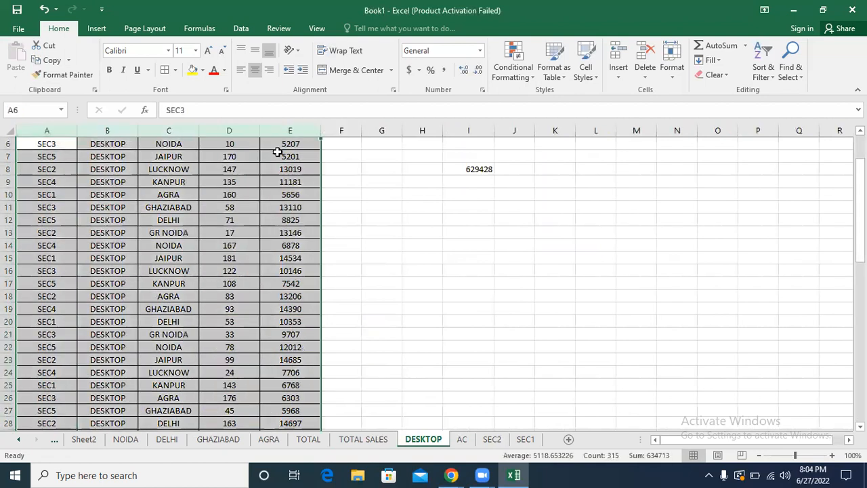
pyautogui.click(277, 168)
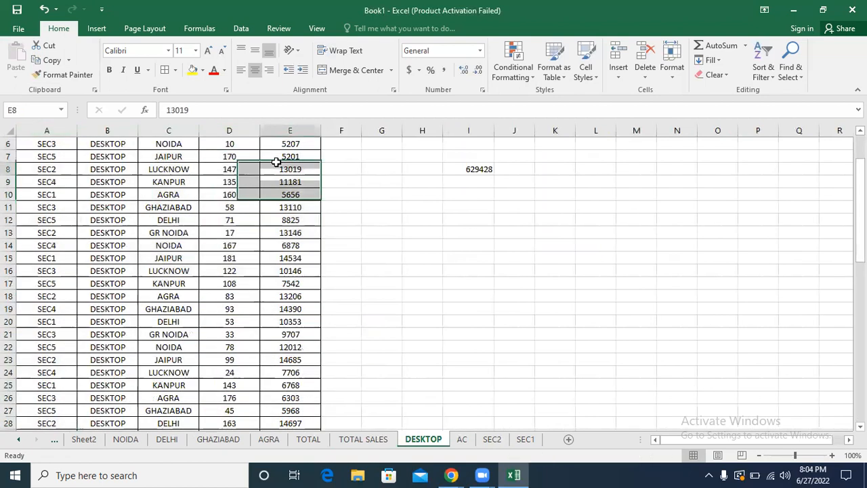
pyautogui.click(361, 439)
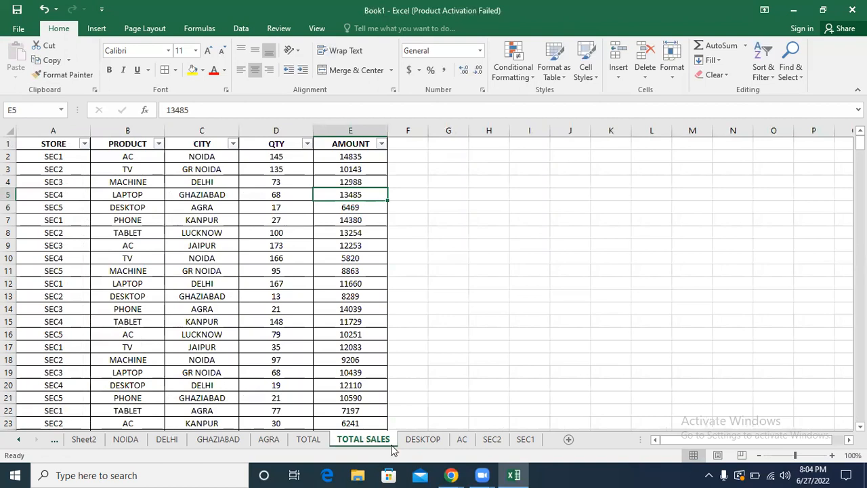
pyautogui.click(431, 442)
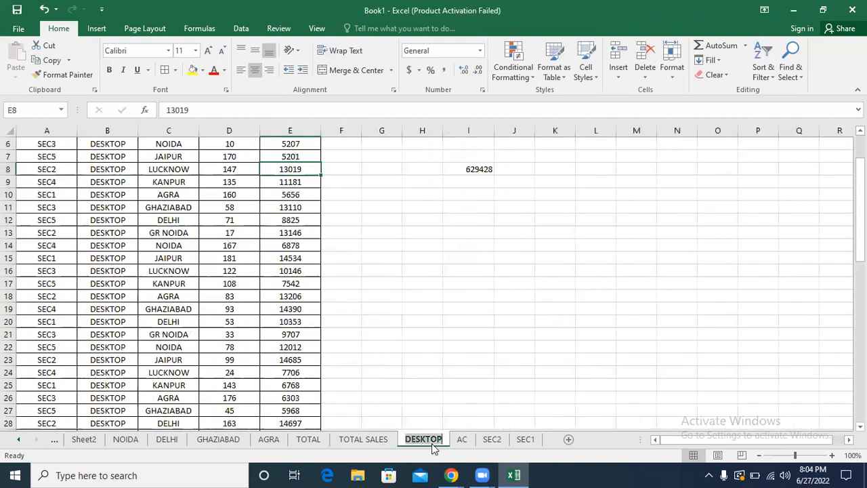
pyautogui.click(363, 439)
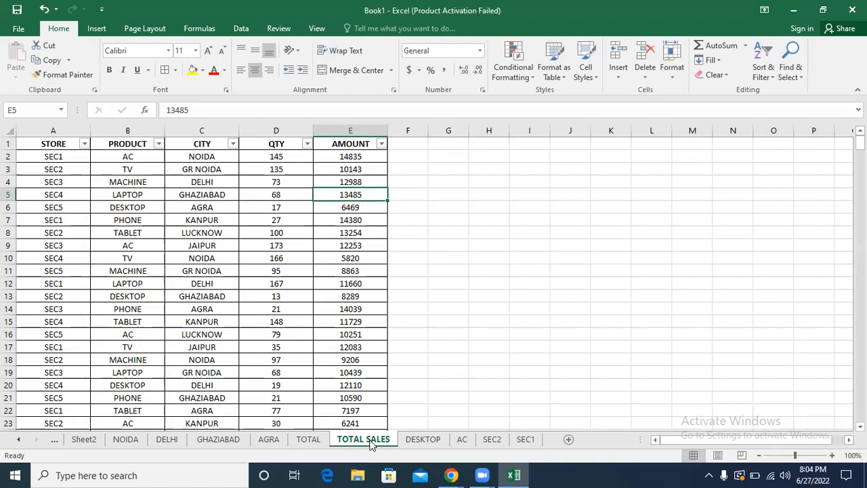
pyautogui.click(411, 441)
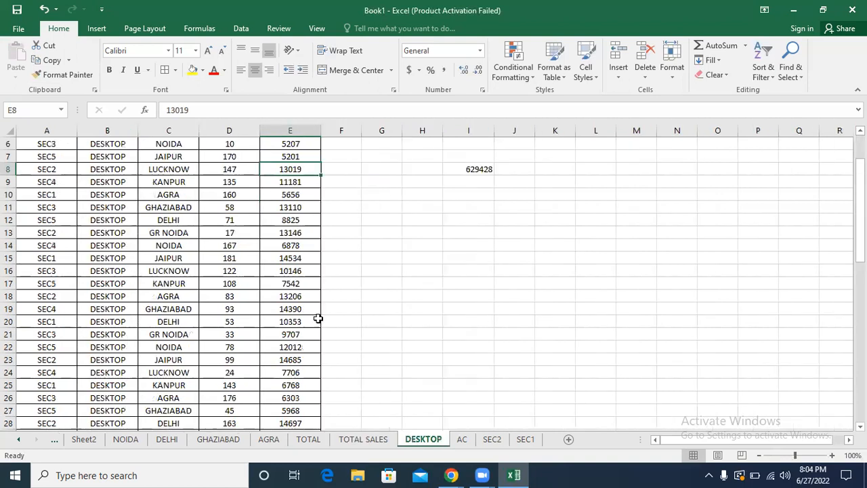
pyautogui.click(153, 205)
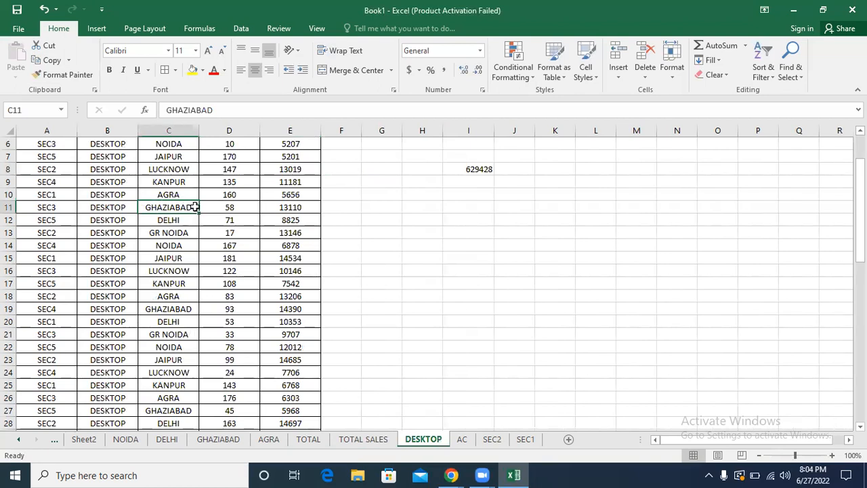
# Step: Review the AC, SEC2, SEC1 and DESKTOP sheets against columns A to E of the TOTAL SALES sheet
pyautogui.click(462, 440)
pyautogui.click(492, 440)
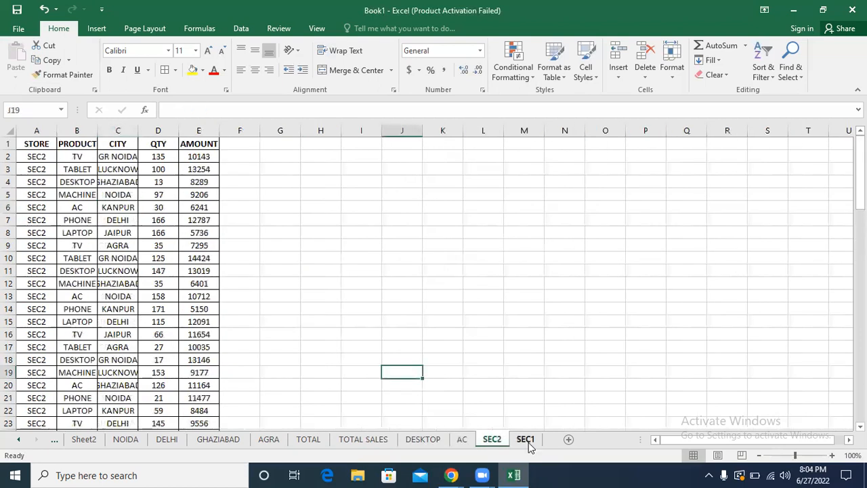
pyautogui.click(526, 440)
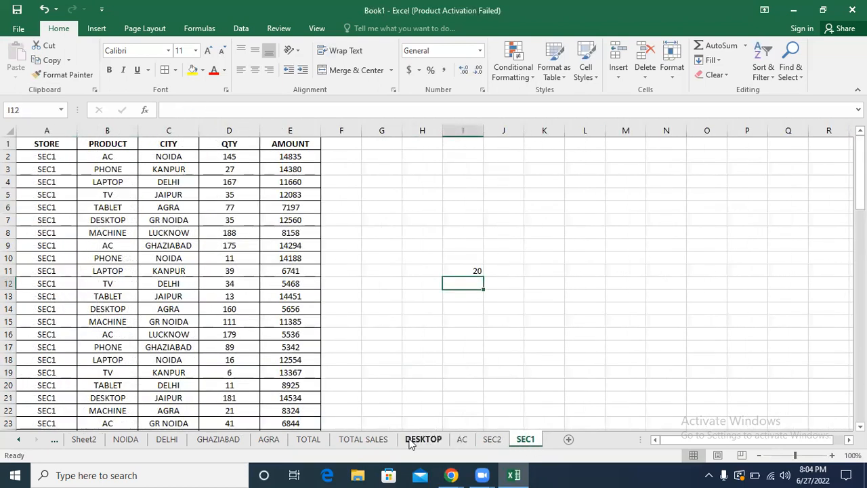
pyautogui.click(374, 439)
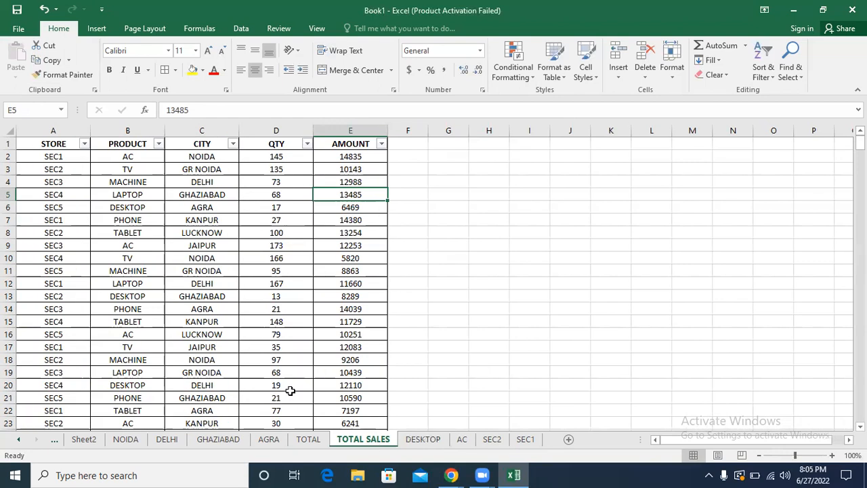
pyautogui.moveTo(46, 130); pyautogui.dragTo(316, 133)
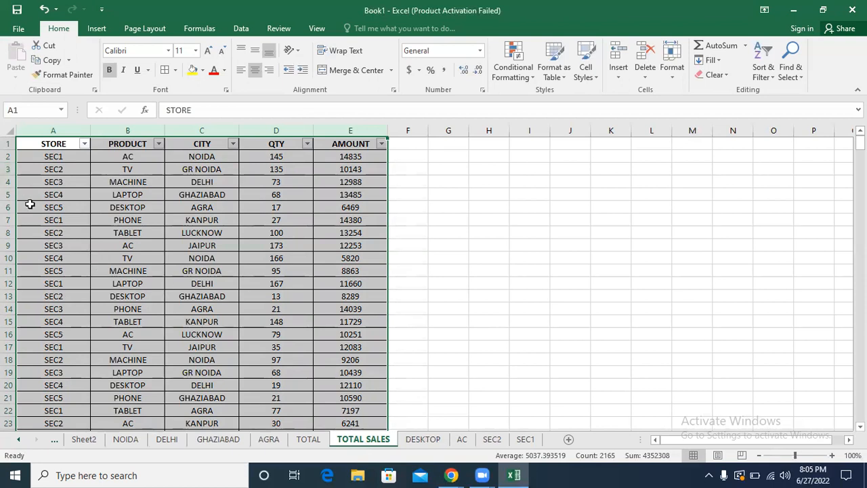
pyautogui.click(59, 209)
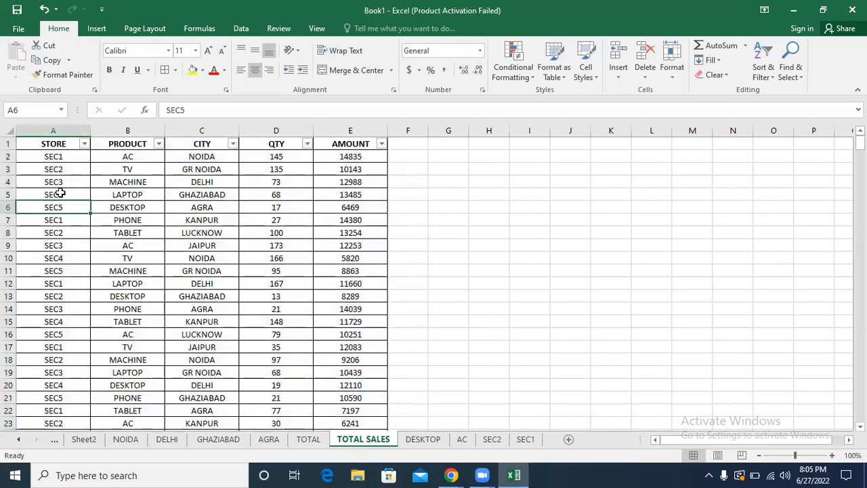
pyautogui.click(434, 441)
pyautogui.click(459, 440)
pyautogui.click(492, 439)
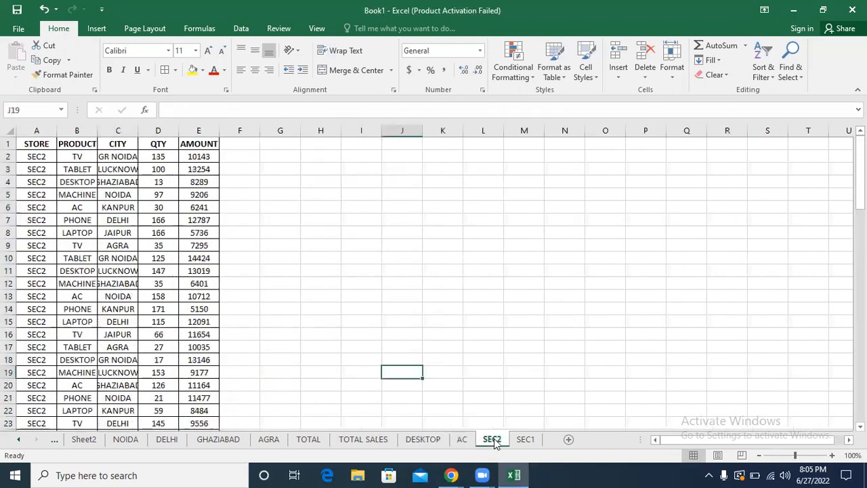
pyautogui.click(523, 440)
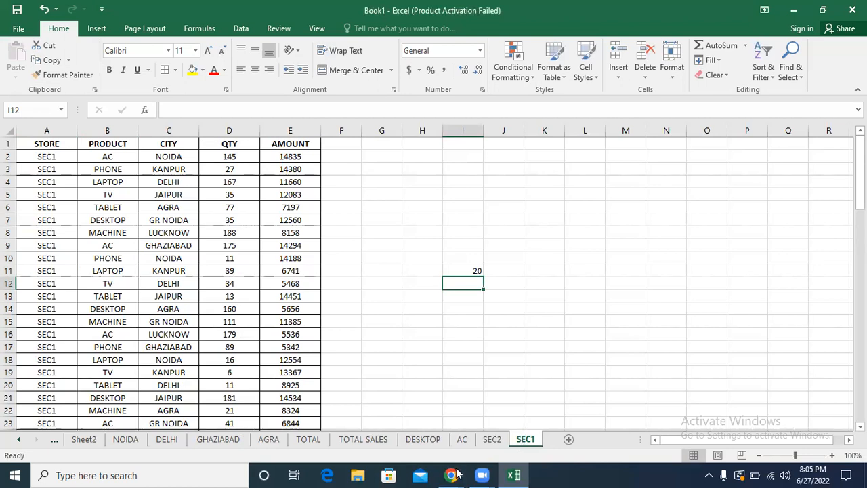
pyautogui.click(435, 298)
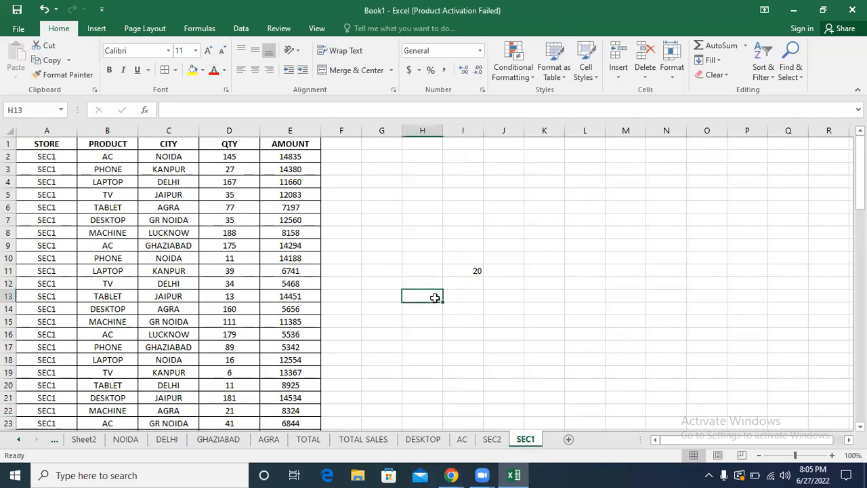
pyautogui.click(358, 440)
# Step: Format the total in I8 of the DESKTOP sheet with thousands separators and one decimal place
pyautogui.click(418, 441)
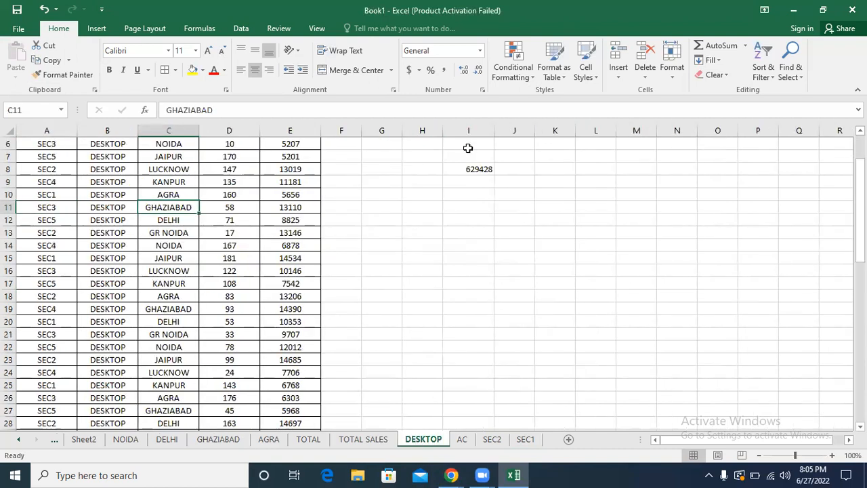
pyautogui.click(472, 169)
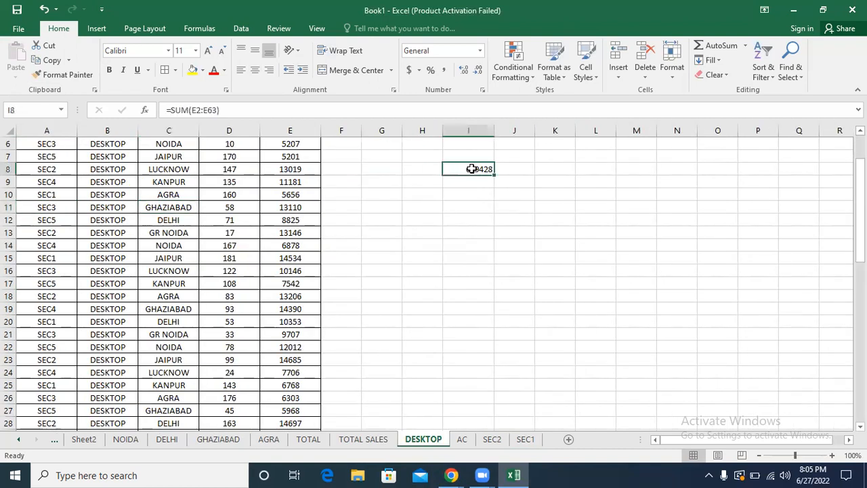
pyautogui.click(444, 71)
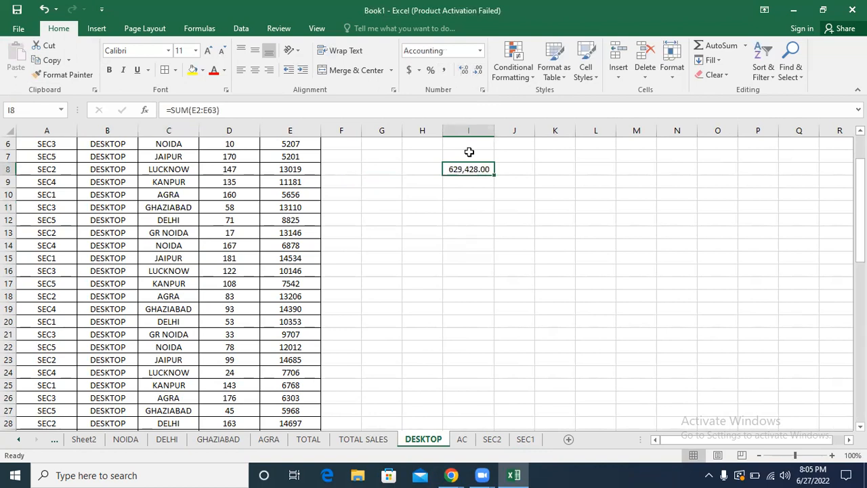
pyautogui.click(478, 70)
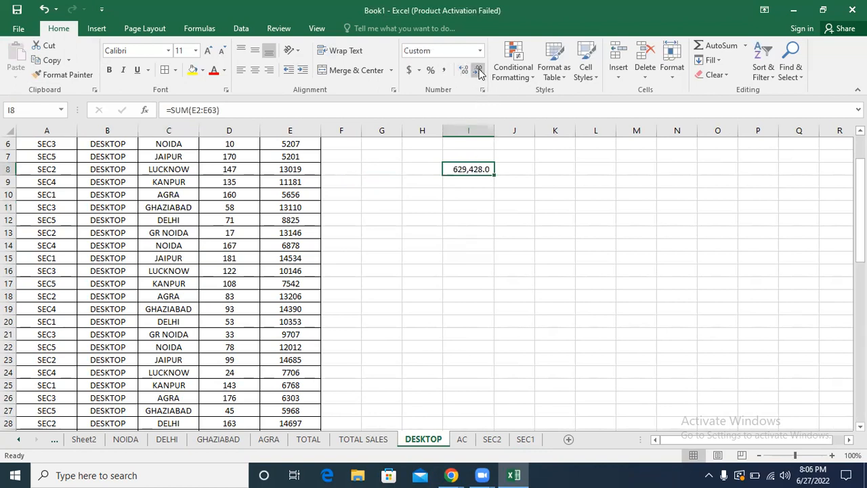
# Step: Label the DESKTOP total by entering TOTAL DESKTOP in H8 and auto-fit column H to the text
pyautogui.click(414, 164)
pyautogui.write('TOTAL DESKTOP')
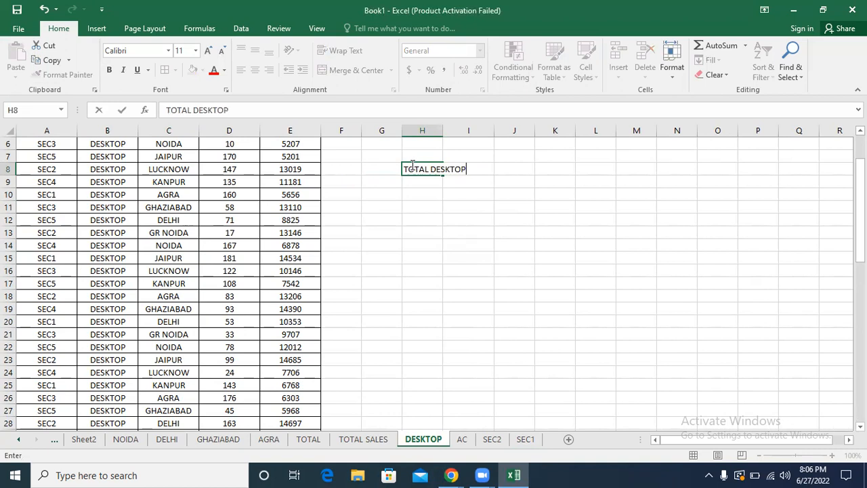
pyautogui.press('Return')
pyautogui.doubleClick(443, 131)
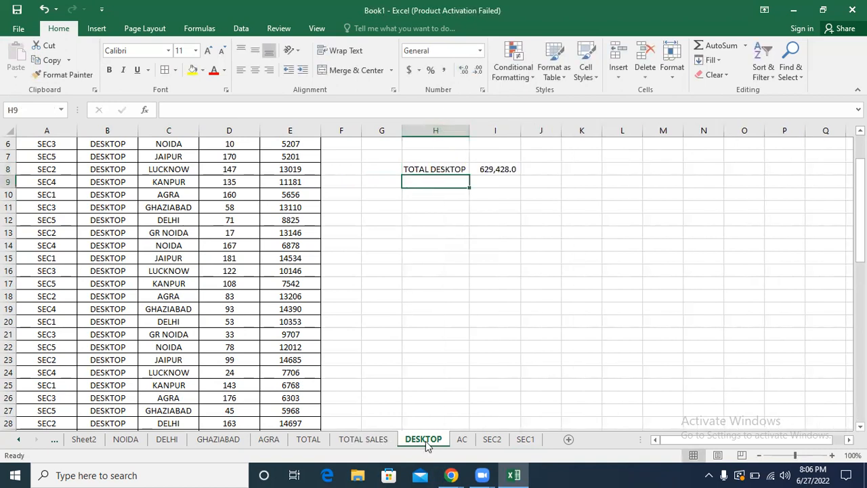
# Step: Total the AMOUNT column of the AC sheet in cell I7 with =SUM(E:E)
pyautogui.click(458, 440)
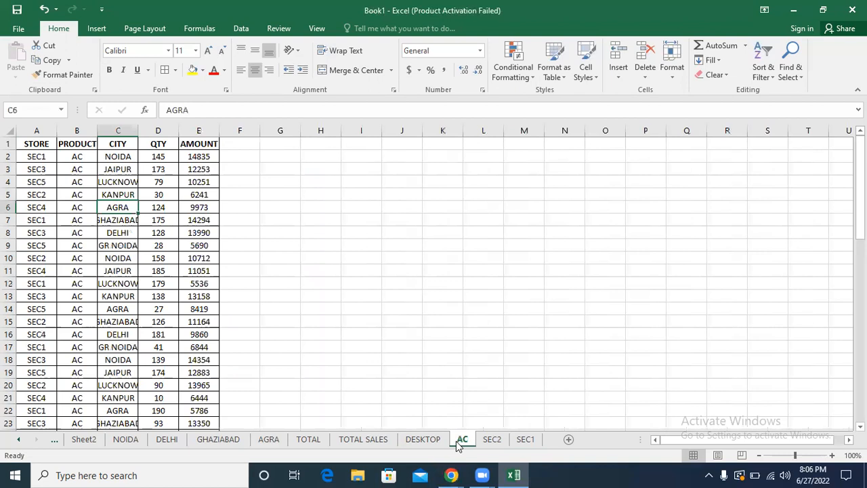
pyautogui.click(366, 222)
pyautogui.write('=SUM(')
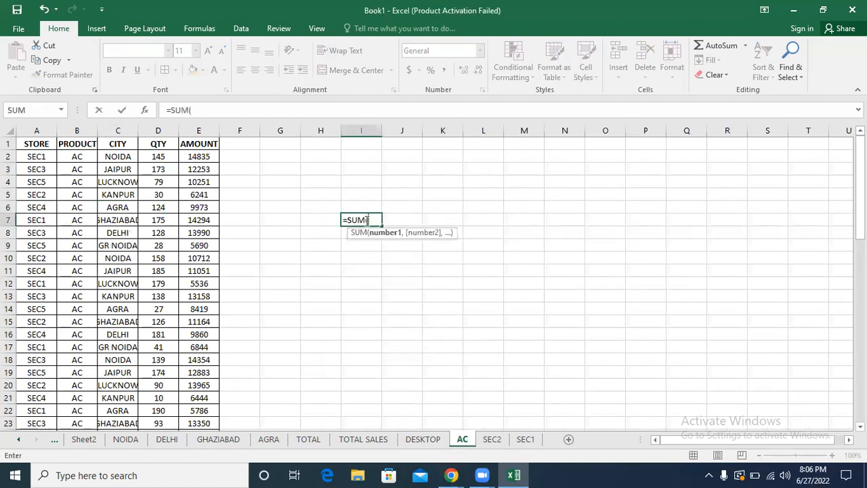
pyautogui.click(198, 130)
pyautogui.press('Return')
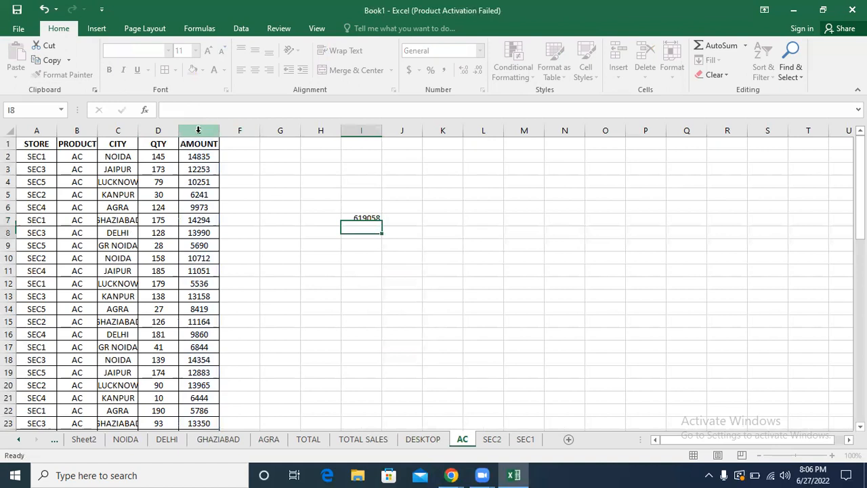
# Step: Label the AC sheet's total with AC in H7 and apply the comma number style to I7
pyautogui.click(314, 220)
pyautogui.write('AC')
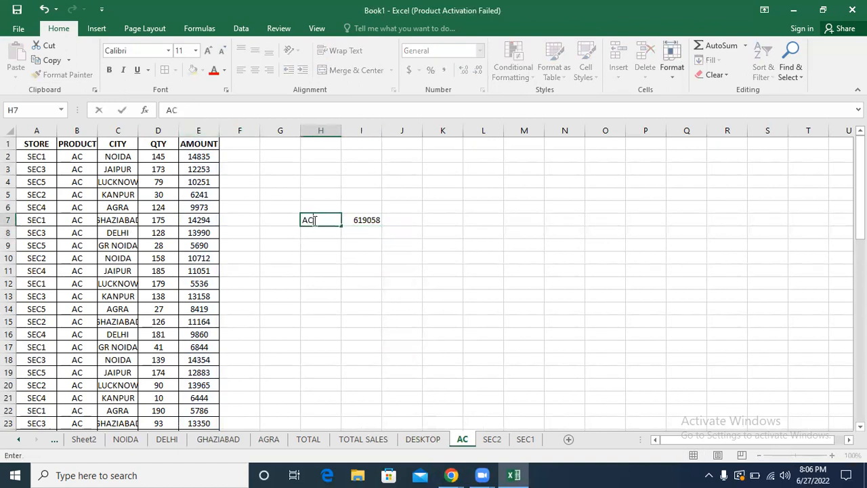
pyautogui.press('Return')
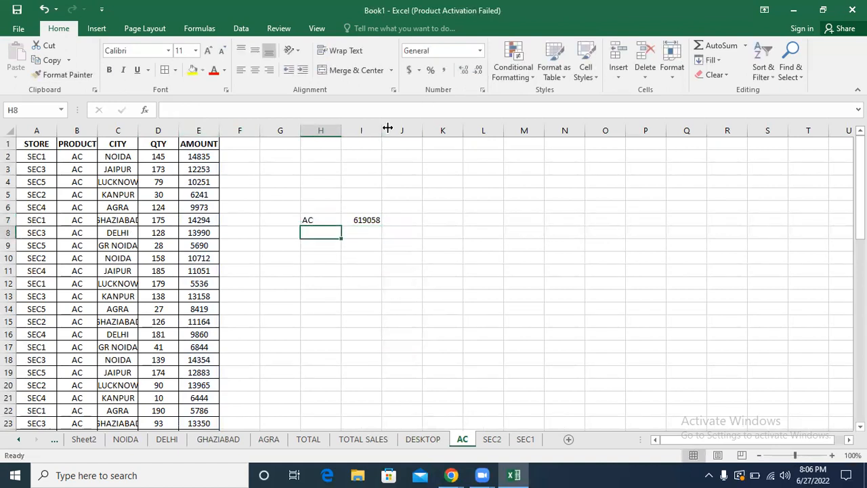
pyautogui.click(360, 218)
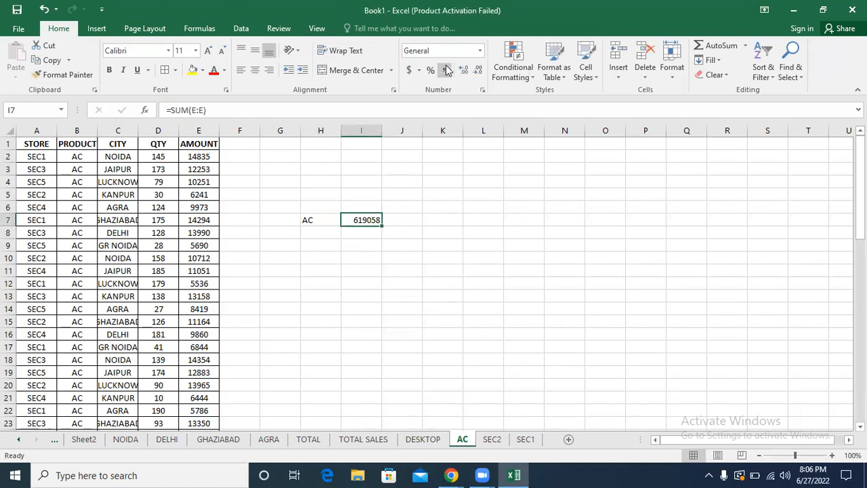
pyautogui.click(444, 69)
# Step: On the SEC2 sheet, enter TOTAL SALE in I5 and total the AMOUNT column in J5 with =SUM(E:E)
pyautogui.click(492, 439)
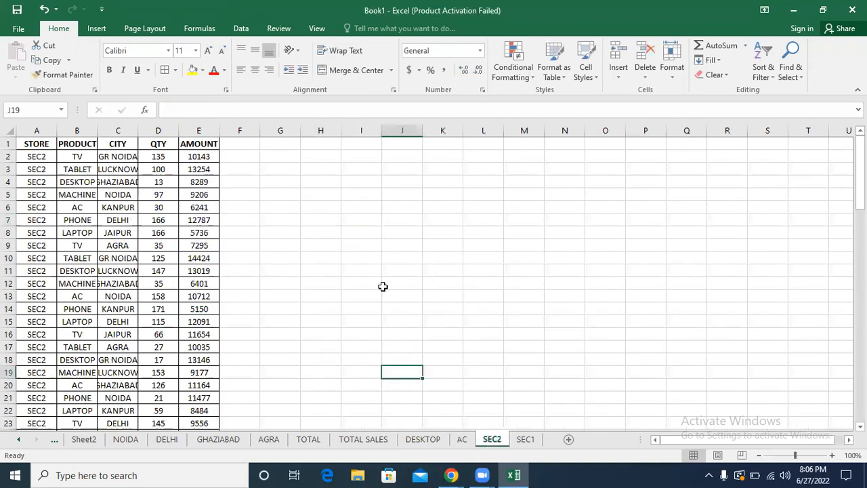
pyautogui.click(359, 193)
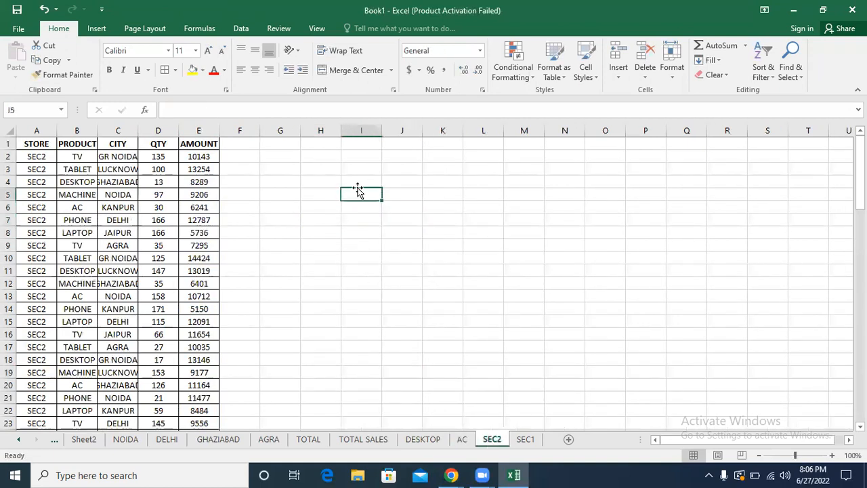
pyautogui.write('TOTAL SALE')
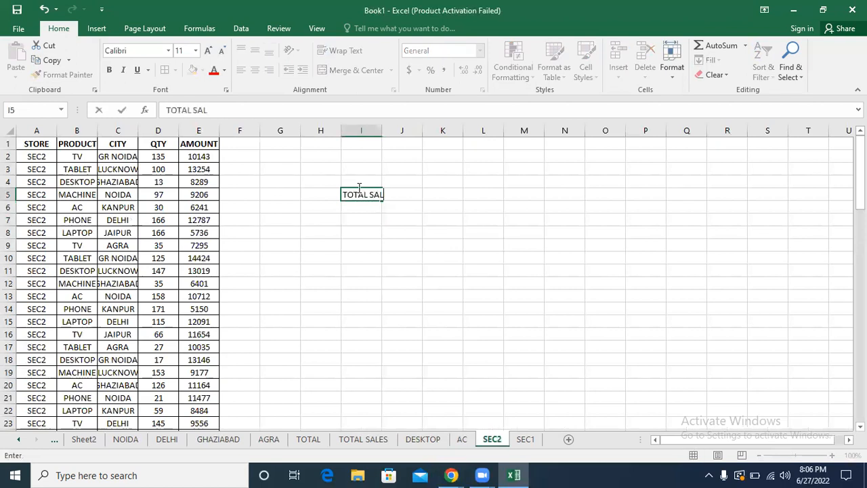
pyautogui.click(435, 194)
pyautogui.click(406, 193)
pyautogui.write('SUM')
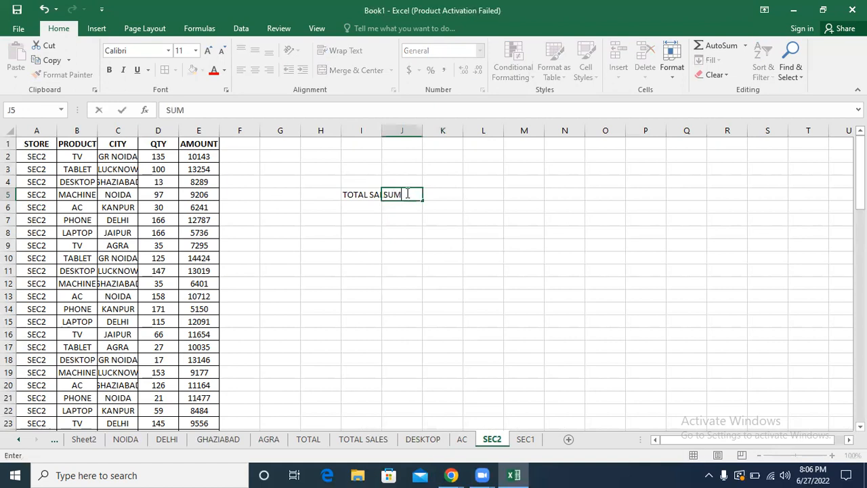
pyautogui.press('Tab')
pyautogui.click(403, 194)
pyautogui.write('=')
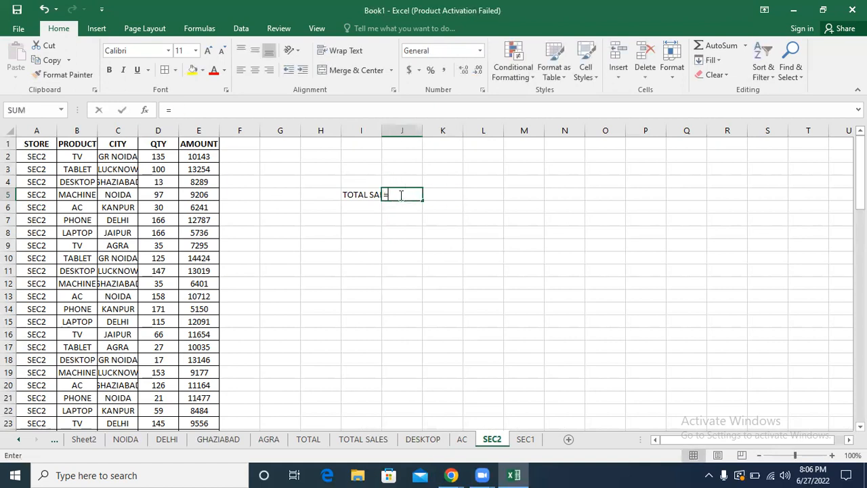
pyautogui.write('SUM(')
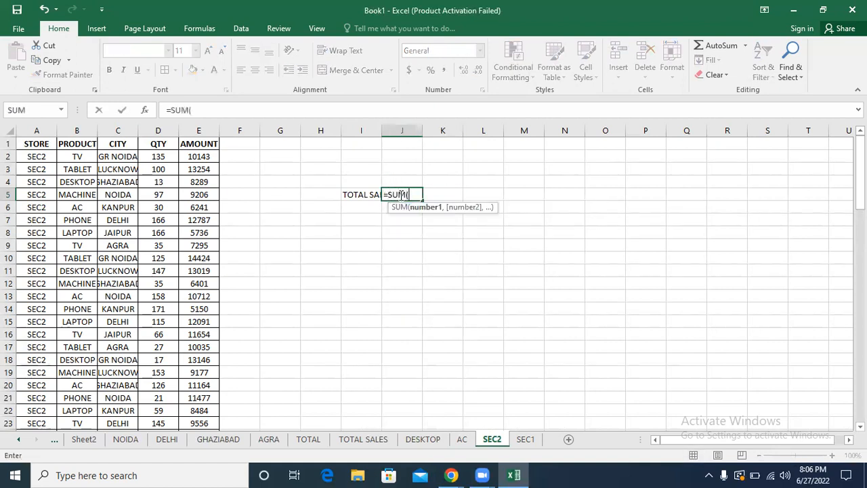
pyautogui.click(210, 127)
pyautogui.press('Return')
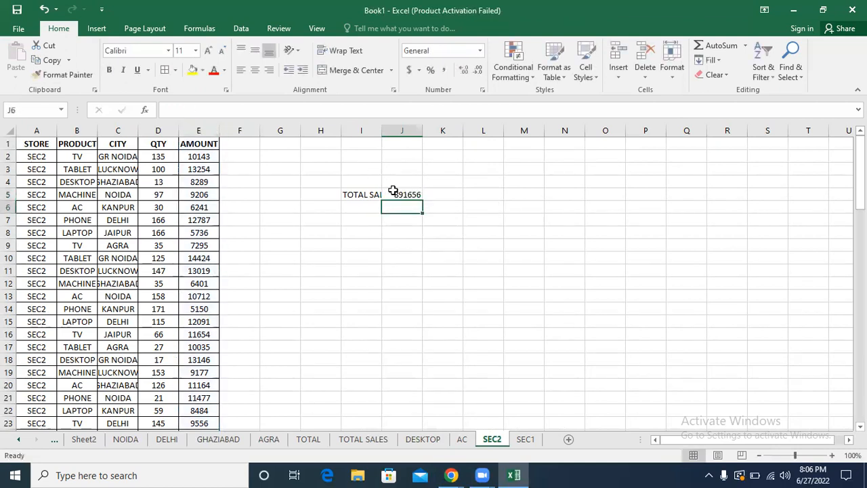
# Step: Replace the label beside the SEC2 sheet's total, in I5, with SEC2
pyautogui.click(393, 192)
pyautogui.click(354, 194)
pyautogui.write('S')
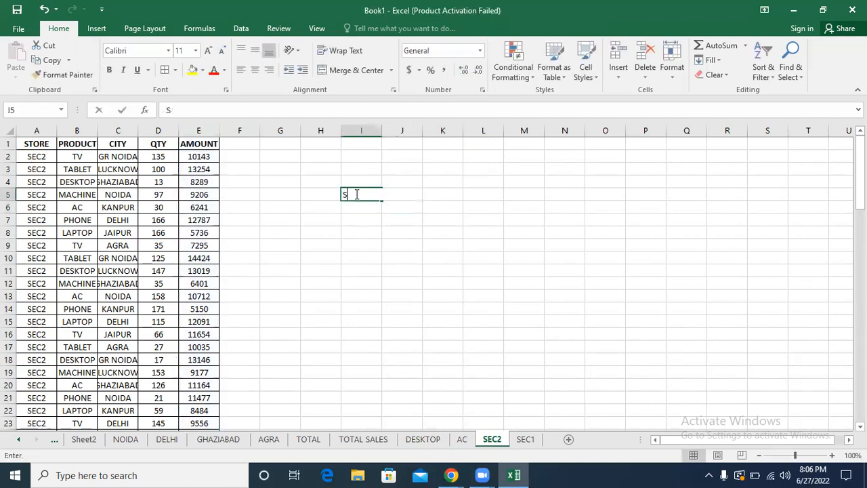
pyautogui.write('EC2')
pyautogui.press('Return')
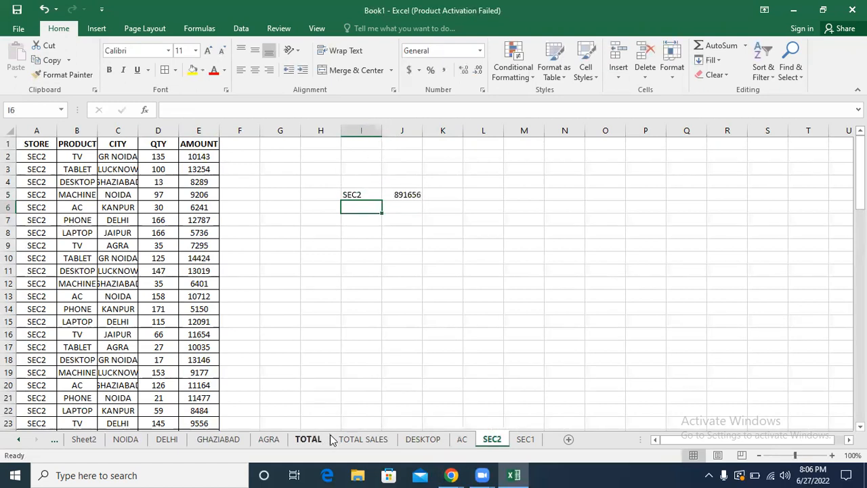
# Step: Try changing the product in B6 of the TOTAL SALES sheet to AC, and undo the change
pyautogui.click(356, 439)
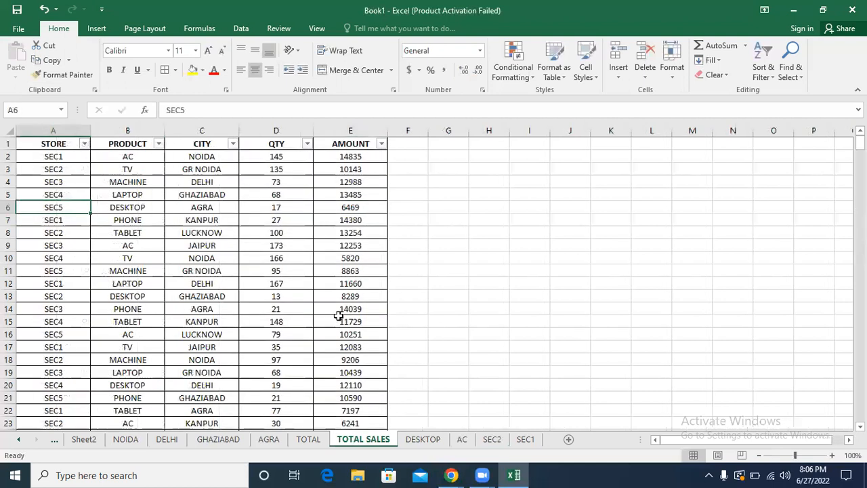
pyautogui.click(133, 207)
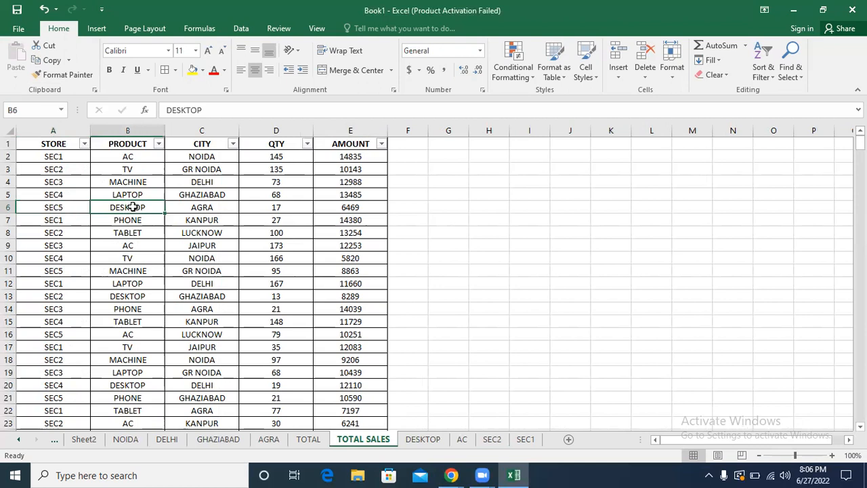
pyautogui.write('AC')
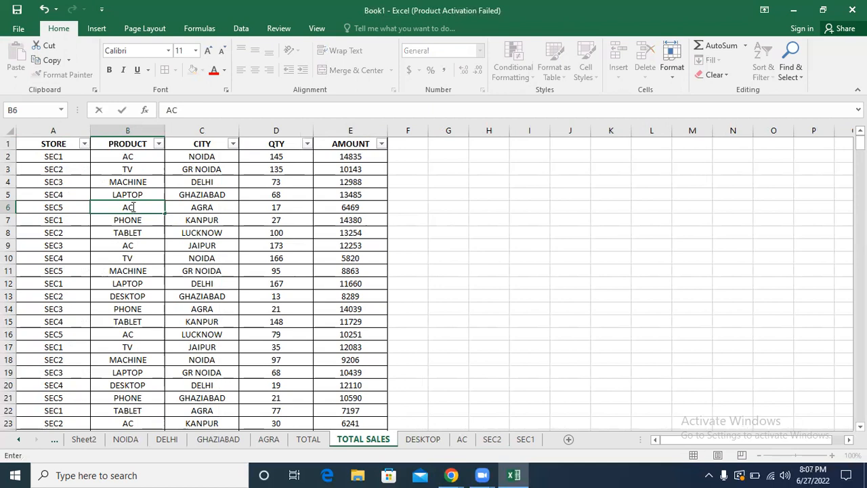
pyautogui.press('Return')
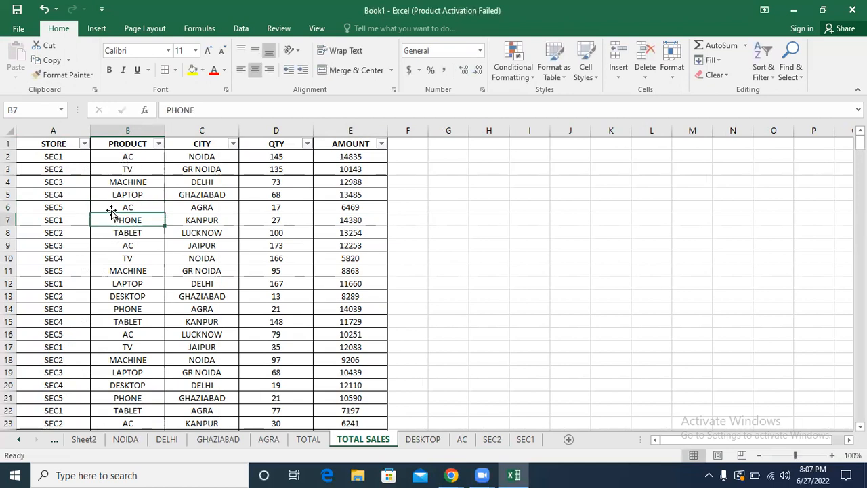
pyautogui.click(128, 208)
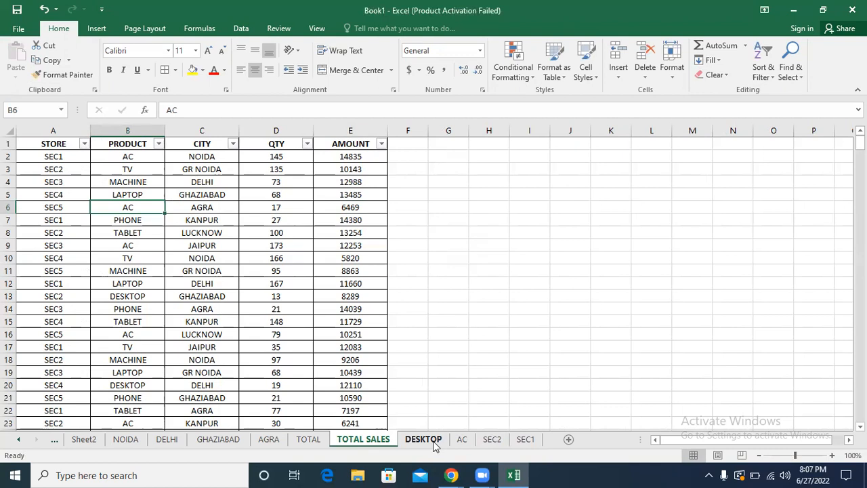
pyautogui.hotkey('ctrl', 'z')
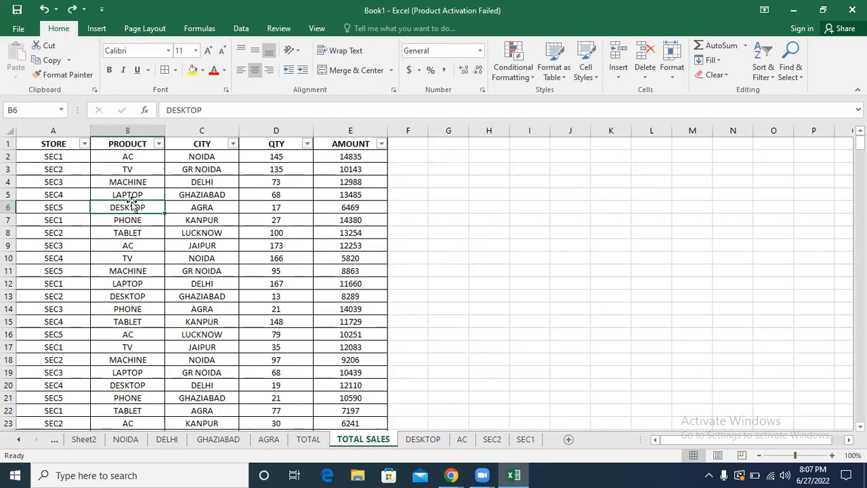
# Step: Enter AC in B6 of TOTAL SALES again to compare with the AC sheet, and undo the entry
pyautogui.write('AC')
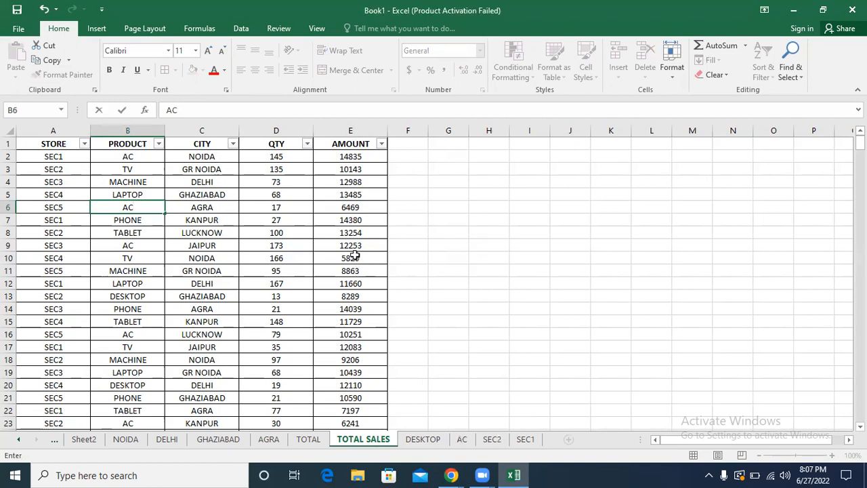
pyautogui.click(351, 210)
pyautogui.click(126, 204)
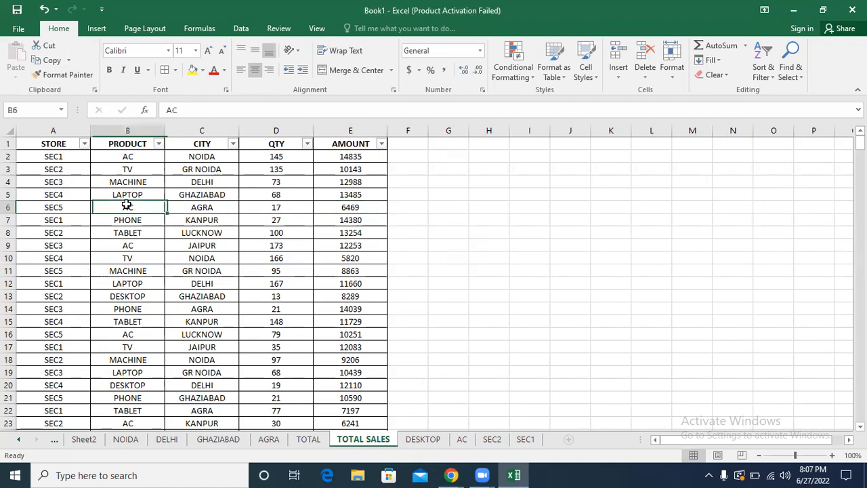
pyautogui.click(462, 439)
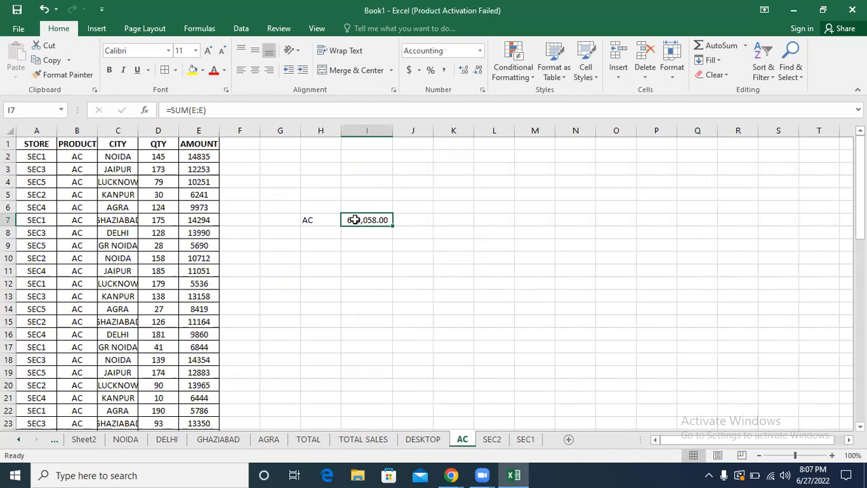
pyautogui.click(355, 439)
pyautogui.hotkey('ctrl', 'z')
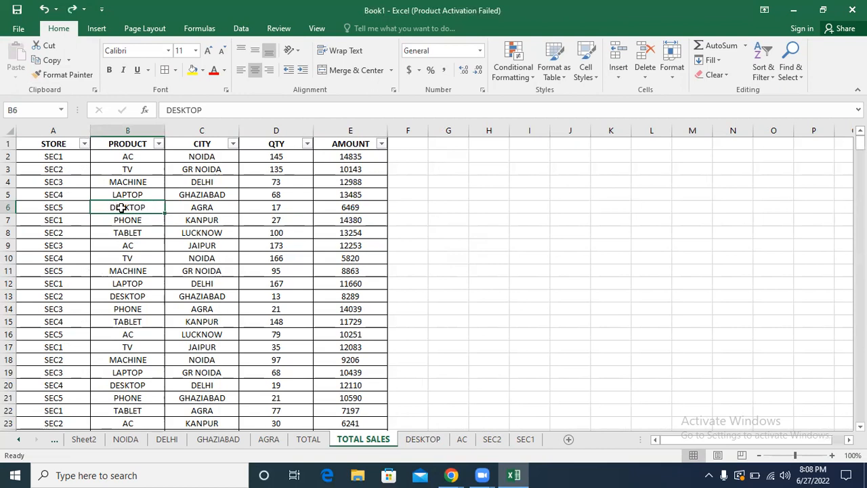
# Step: Set the product in B6 of TOTAL SALES to AC once more and select the record in row 6
pyautogui.write('AC')
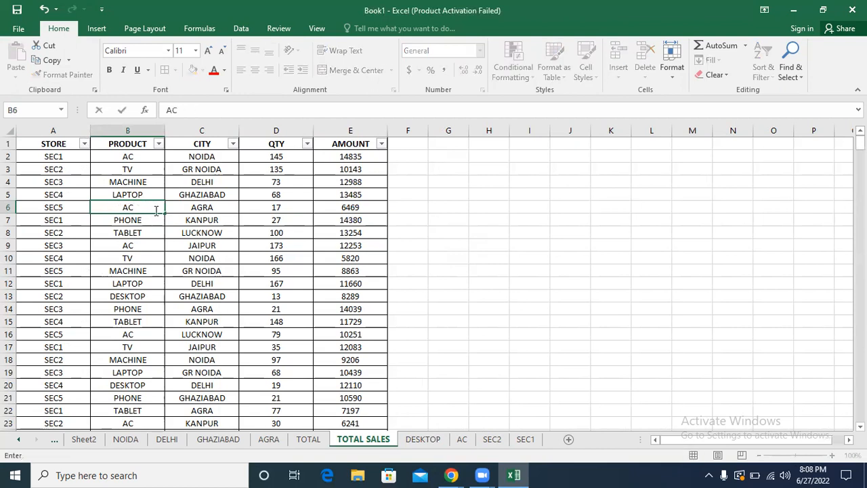
pyautogui.press('Return')
pyautogui.click(143, 208)
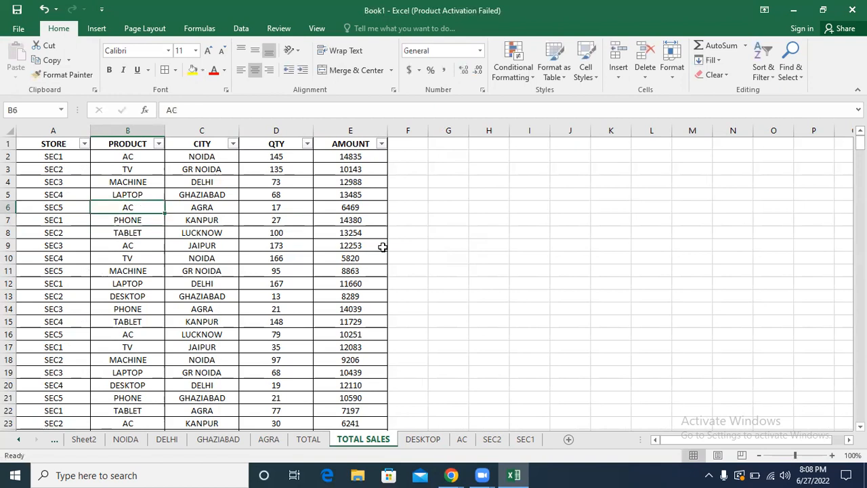
pyautogui.click(351, 207)
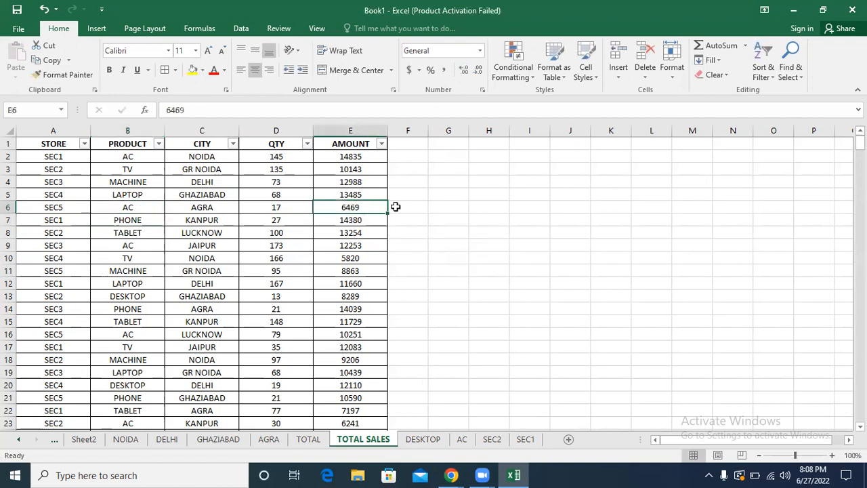
pyautogui.moveTo(395, 205); pyautogui.dragTo(11, 206)
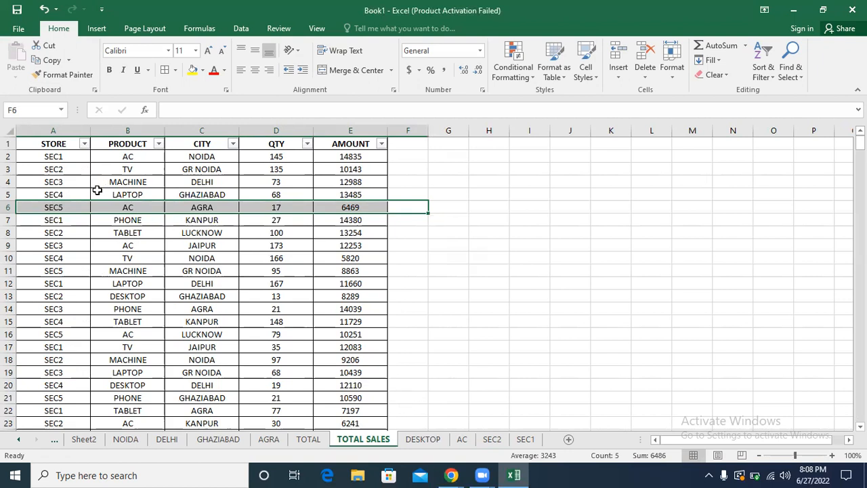
# Step: Enter DESKTOP as the product in B6 of TOTAL SALES and check the DESKTOP sheet
pyautogui.click(123, 208)
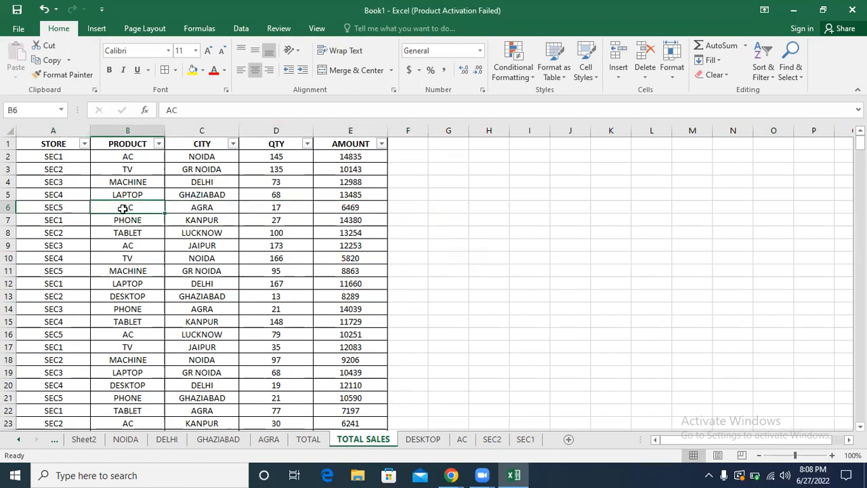
pyautogui.write('DES')
pyautogui.click(411, 443)
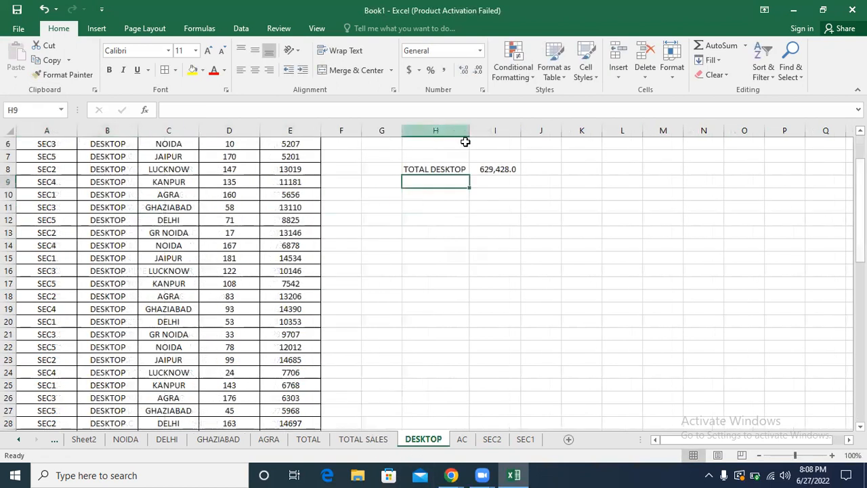
# Step: In row 6 of the TOTAL SALES sheet, change the product to LAPTOP and the store to SEC3
pyautogui.click(359, 439)
pyautogui.write('LAPTOP')
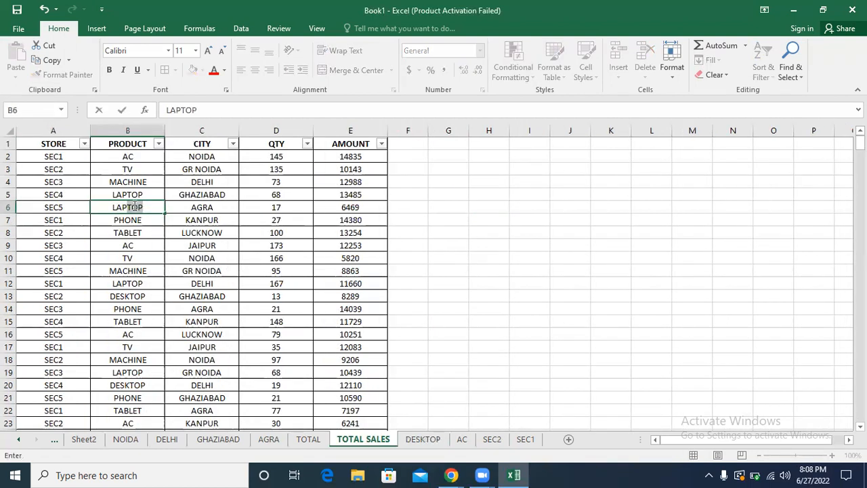
pyautogui.click(192, 194)
pyautogui.press('Down')
pyautogui.click(46, 210)
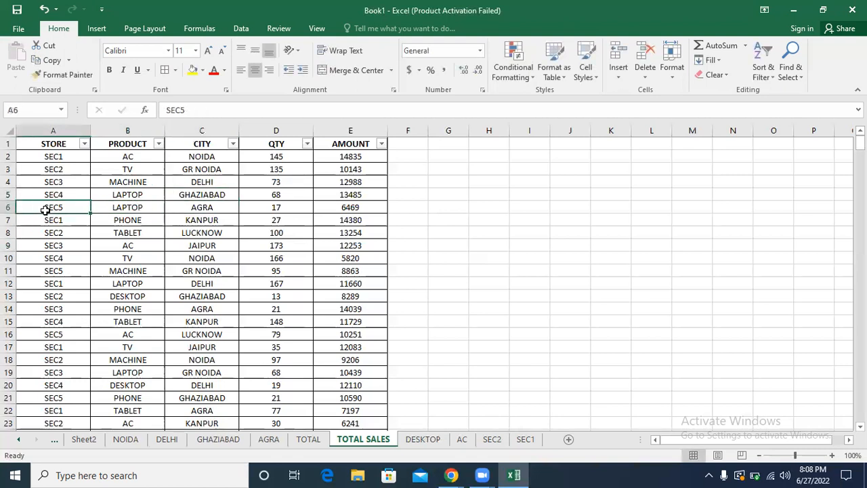
pyautogui.write('SEC3')
pyautogui.press('Return')
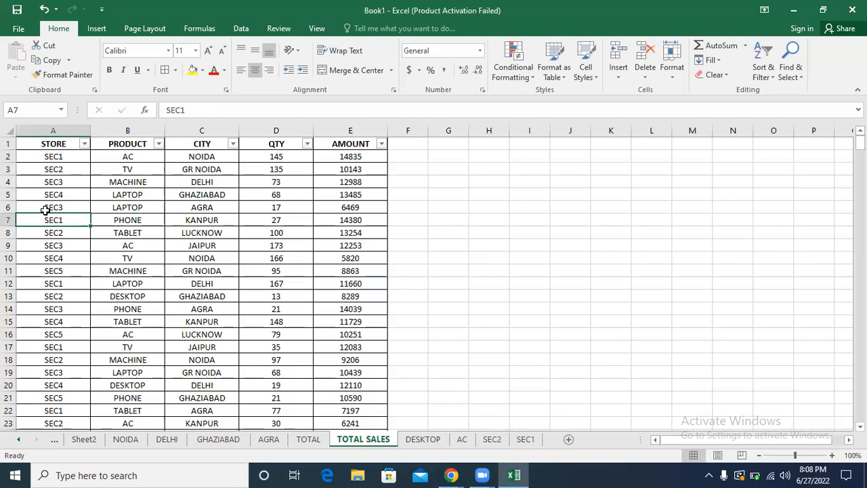
# Step: Review the DESKTOP, AC, SEC2 and SEC1 sheets for any effect of the edited TOTAL SALES record
pyautogui.click(427, 441)
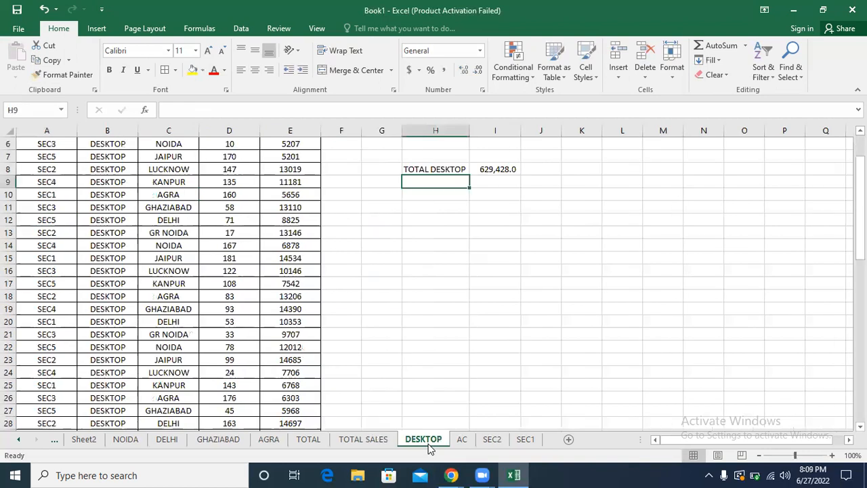
pyautogui.click(461, 441)
pyautogui.click(493, 440)
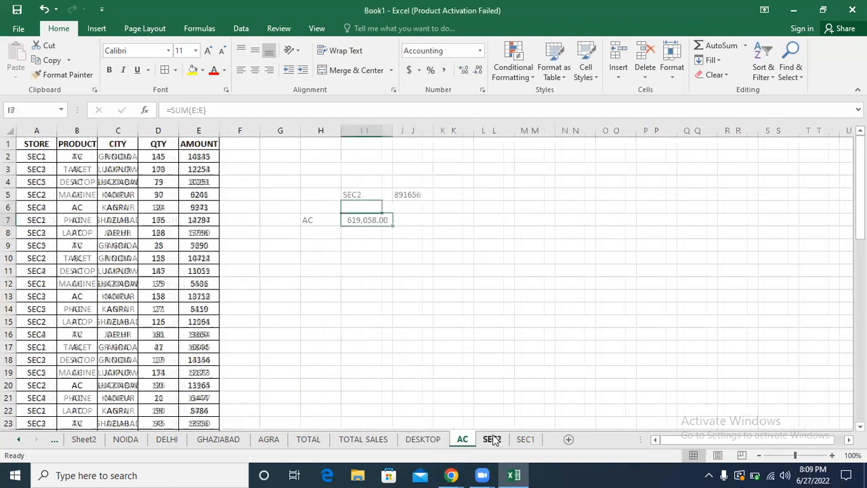
pyautogui.click(525, 440)
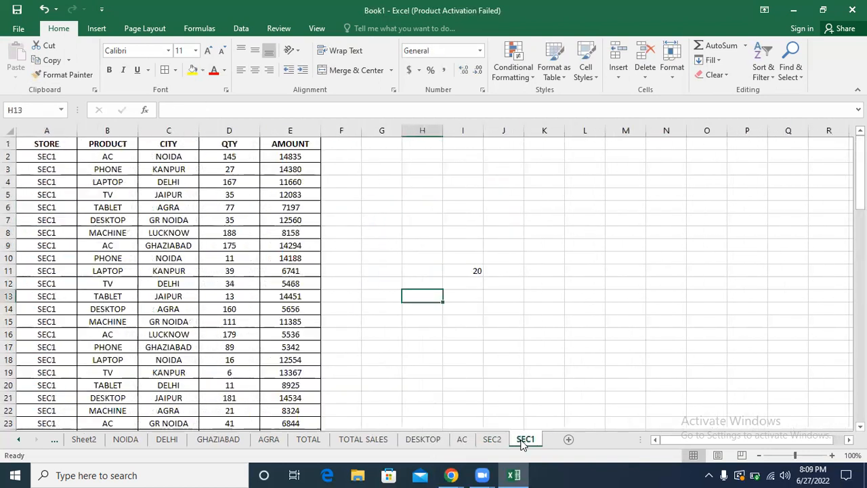
# Step: Compare the store and amount in row 2 of TOTAL SALES with the matching record on the SEC1 sheet
pyautogui.click(353, 442)
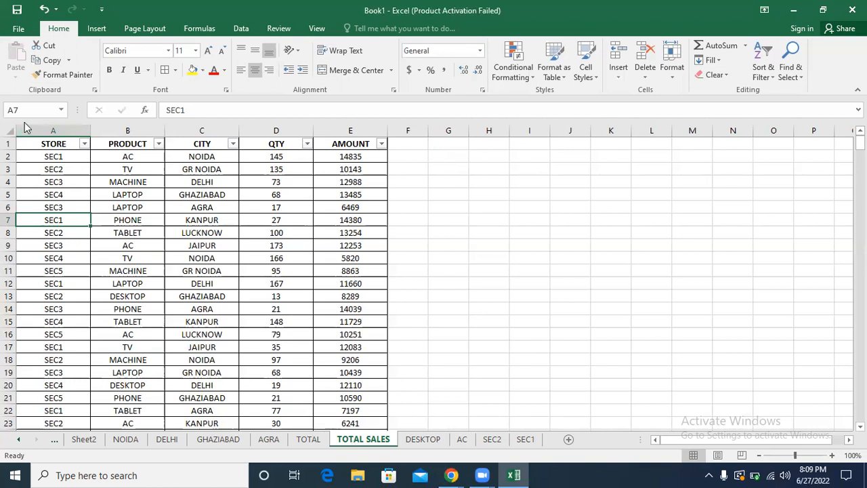
pyautogui.click(52, 159)
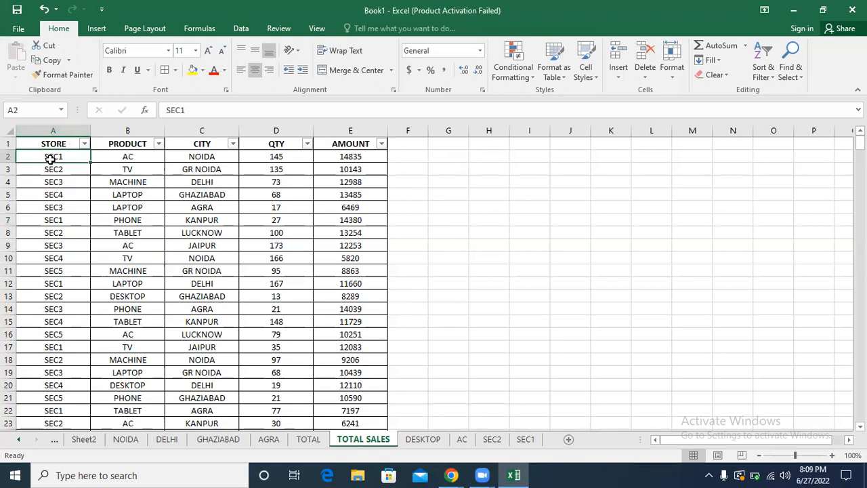
pyautogui.click(357, 157)
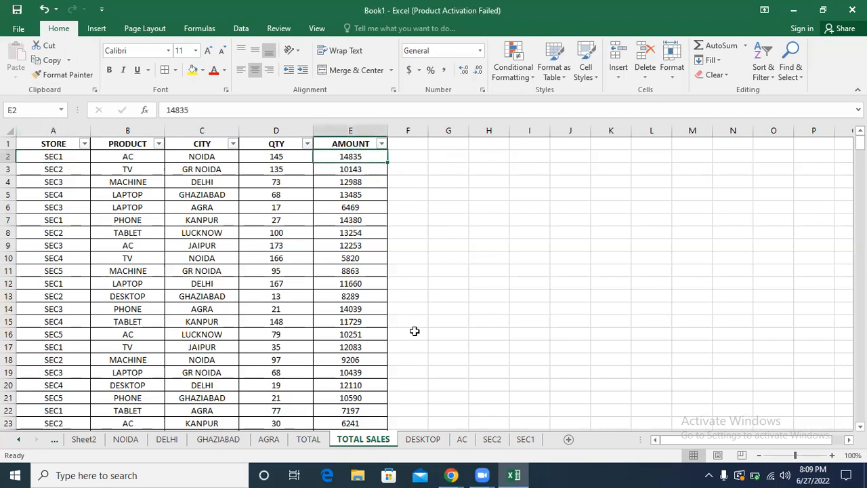
pyautogui.click(525, 439)
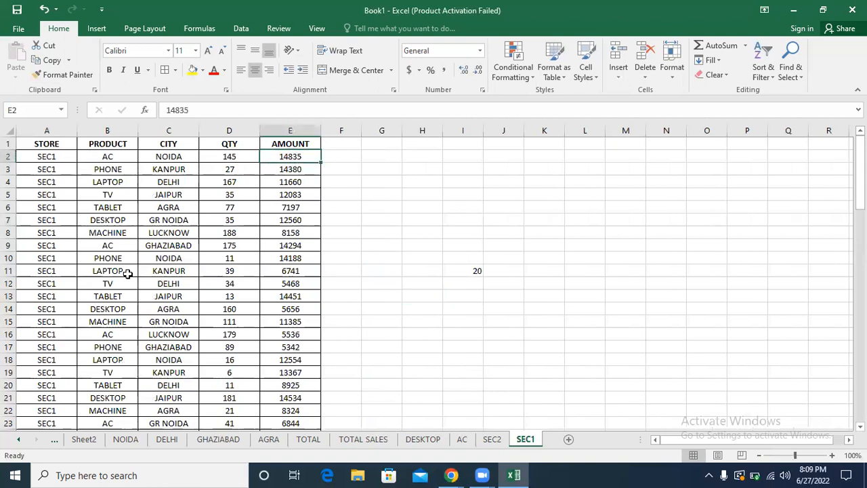
# Step: Change the store of the first record in cell A2 of TOTAL SALES to SEC2
pyautogui.click(359, 442)
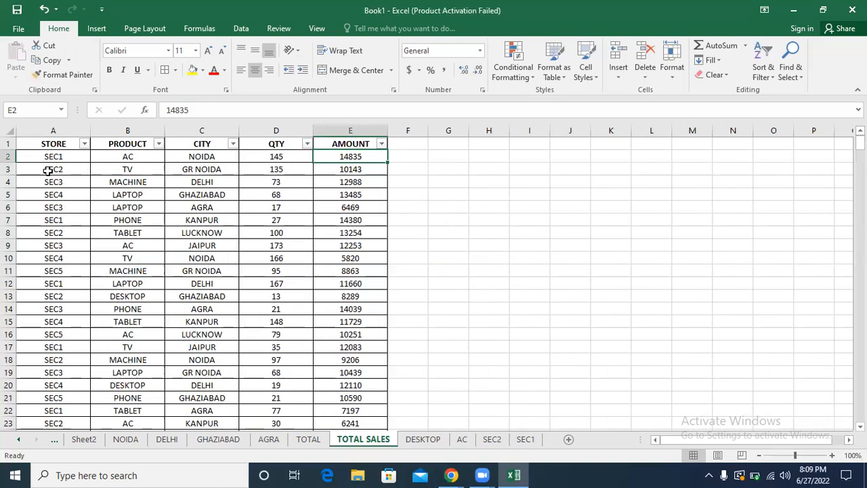
pyautogui.click(46, 158)
pyautogui.write('SEC2')
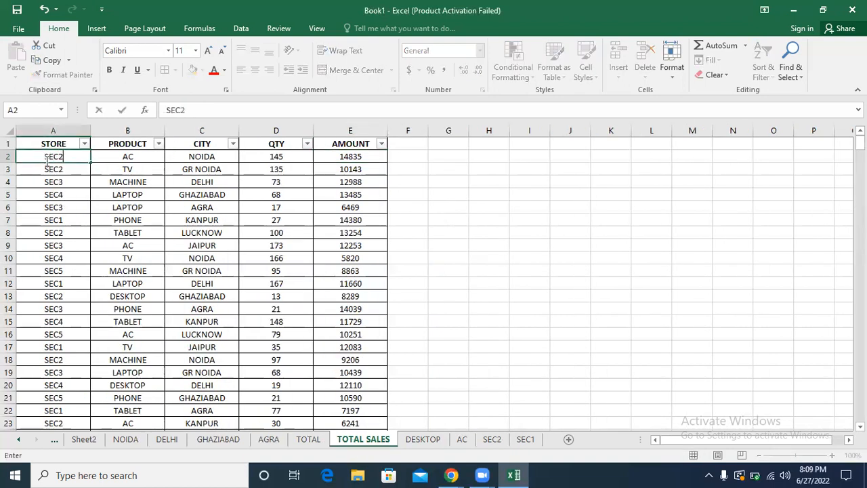
pyautogui.press('Return')
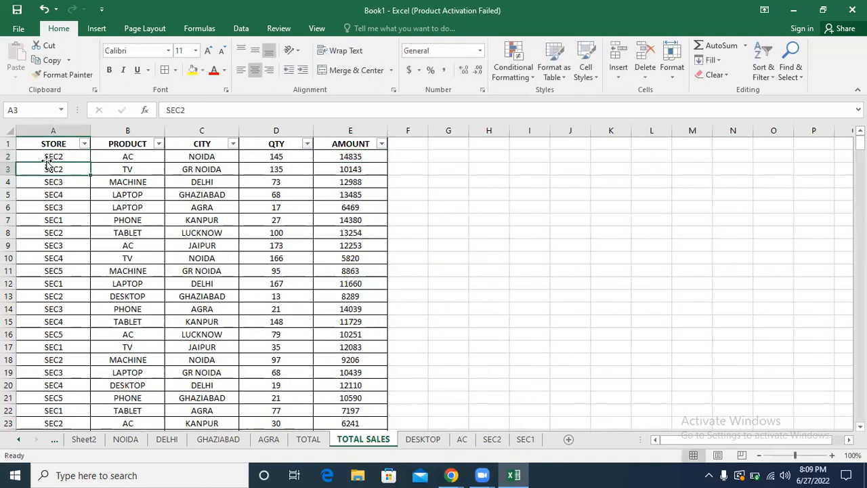
# Step: Check the SEC1 and SEC2 sheets for any effect of the store change made to the first TOTAL SALES record
pyautogui.click(527, 441)
pyautogui.click(240, 156)
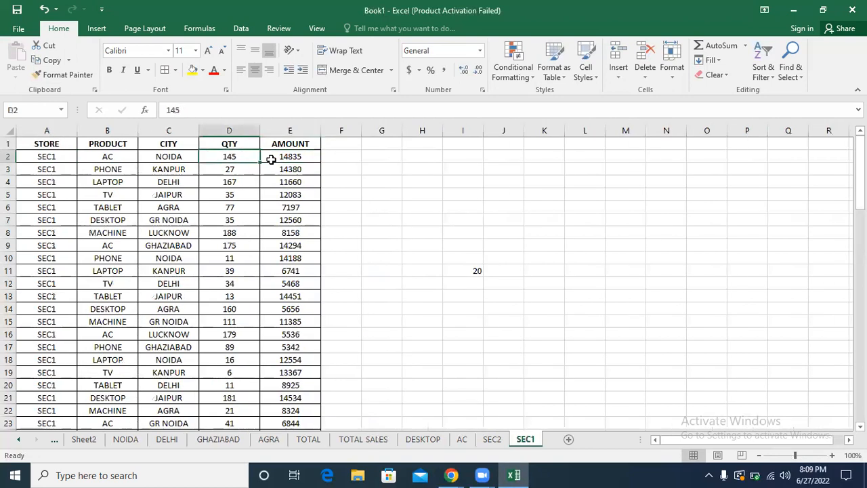
pyautogui.moveTo(271, 158); pyautogui.dragTo(70, 156)
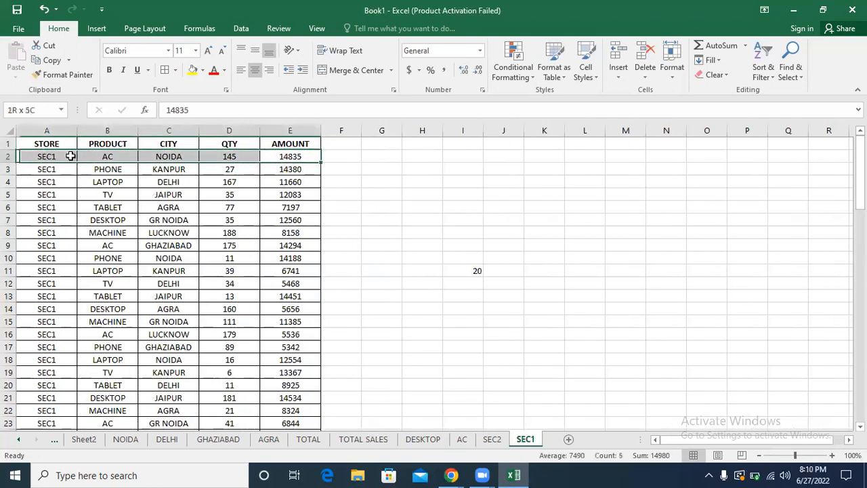
pyautogui.click(492, 439)
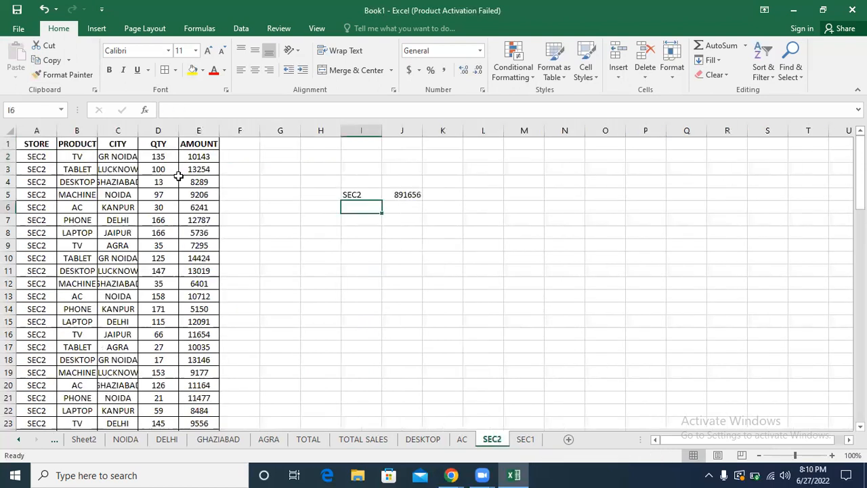
pyautogui.click(158, 155)
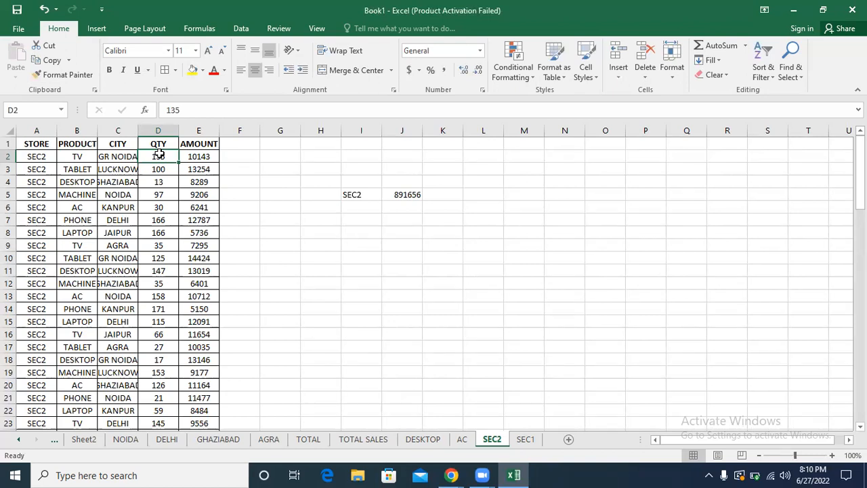
pyautogui.click(353, 440)
pyautogui.hotkey('ctrl', 'a')
pyautogui.hotkey('ctrl', 'c')
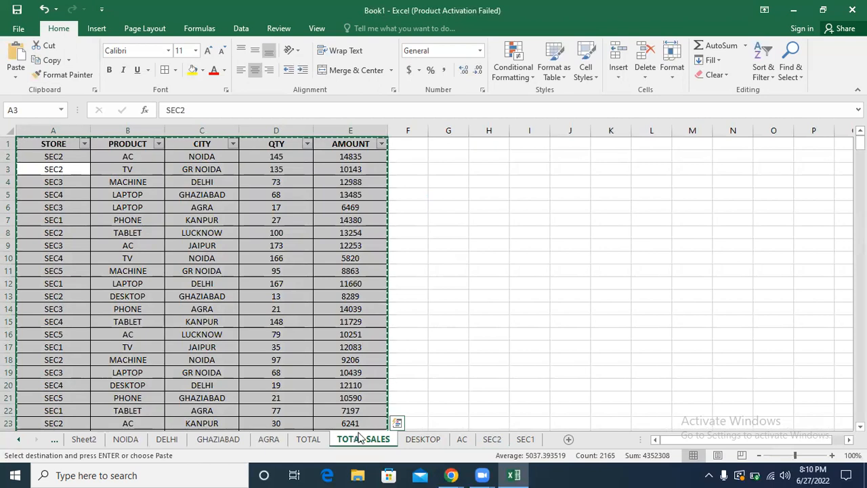
pyautogui.doubleClick(506, 289)
pyautogui.doubleClick(500, 284)
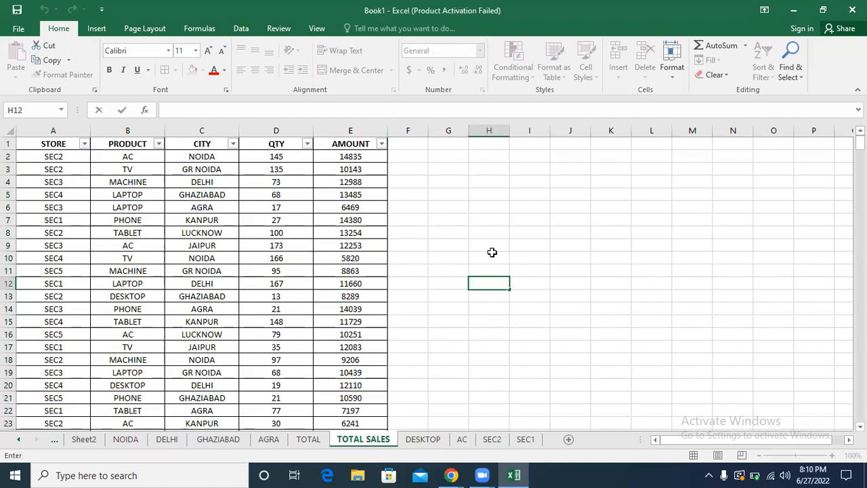
pyautogui.click(493, 254)
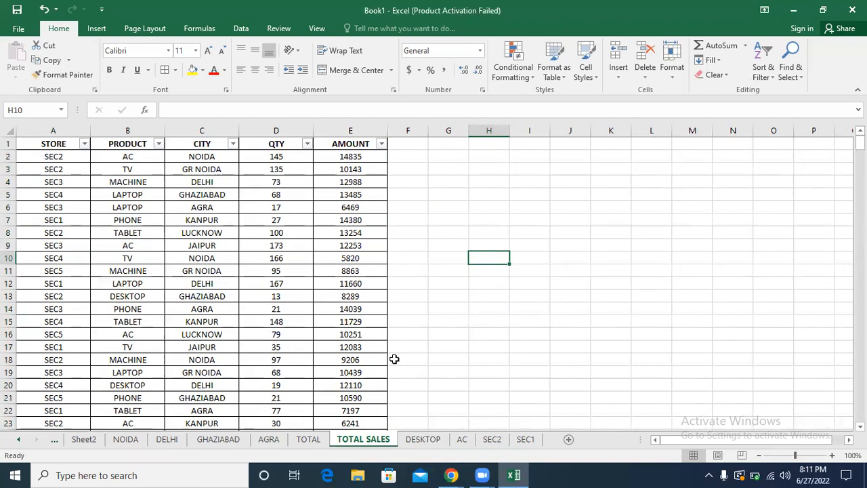
# Step: Review the edited first record of TOTAL SALES and the sort and filter options available for the table
pyautogui.moveTo(61, 156); pyautogui.dragTo(323, 155)
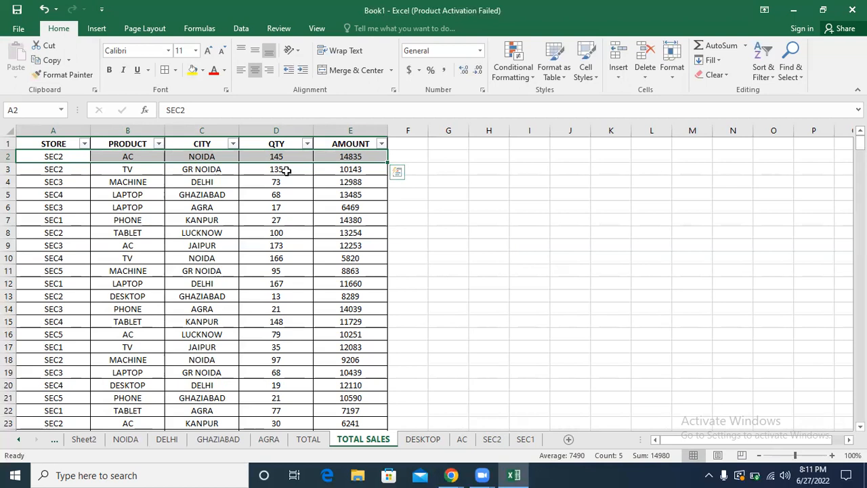
pyautogui.click(207, 211)
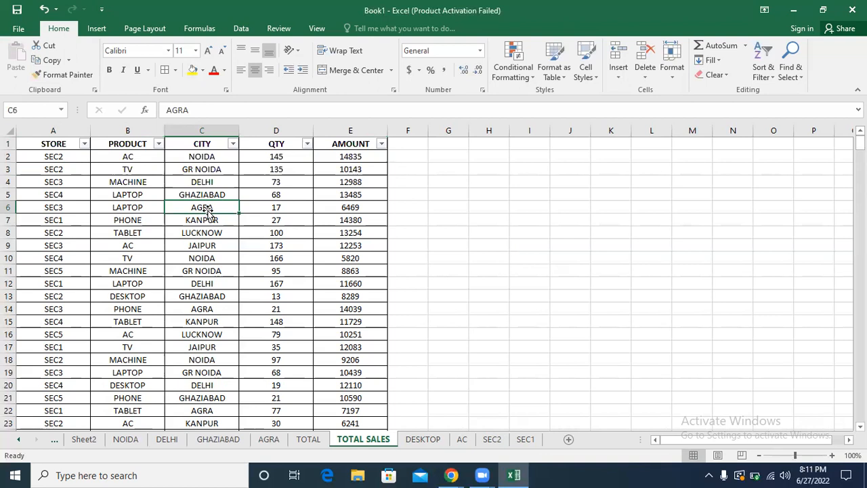
pyautogui.click(139, 253)
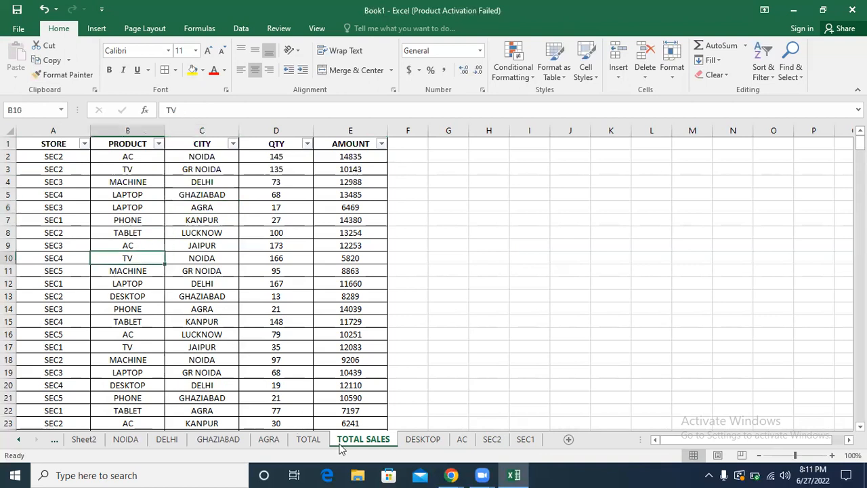
pyautogui.click(280, 333)
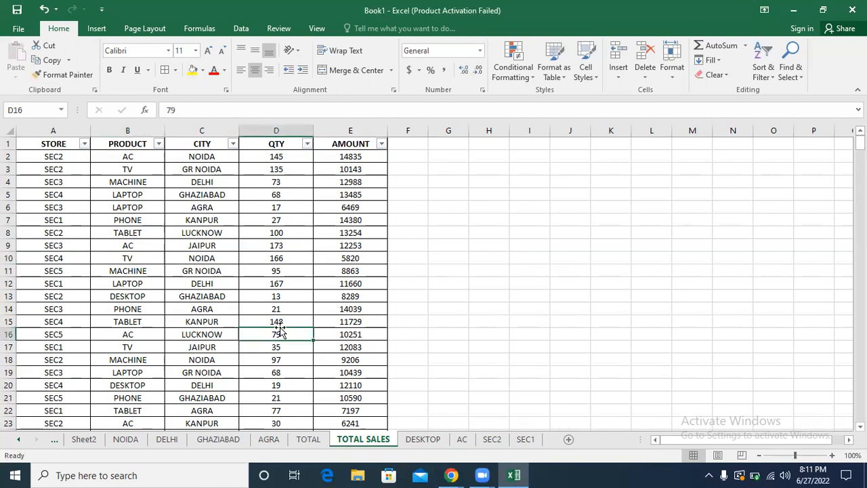
pyautogui.click(770, 74)
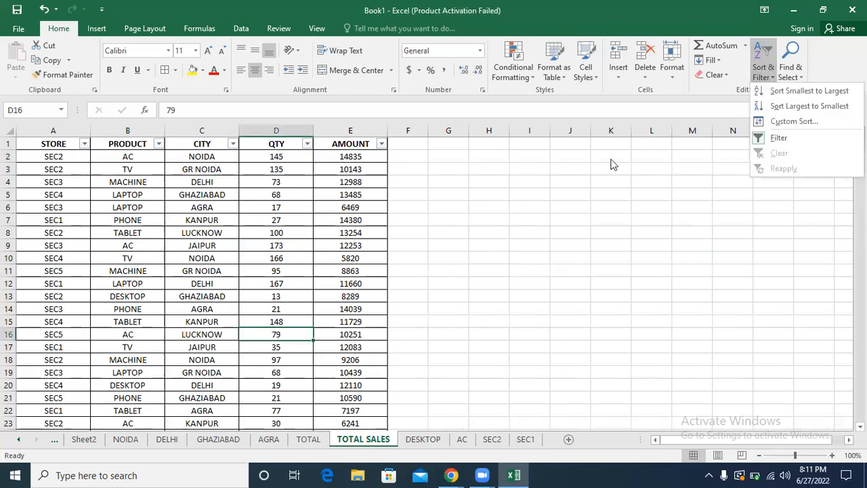
pyautogui.click(45, 187)
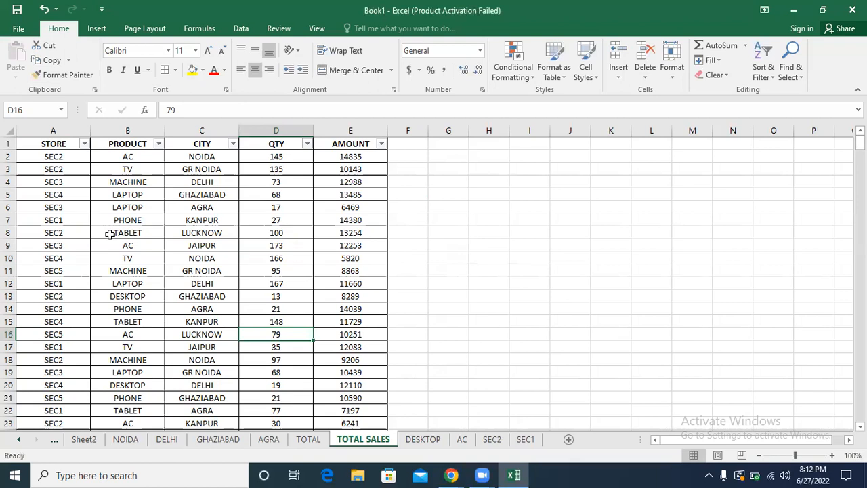
# Step: Look up the PivotTable command and its description with a cell of the TOTAL SALES table selected
pyautogui.click(276, 169)
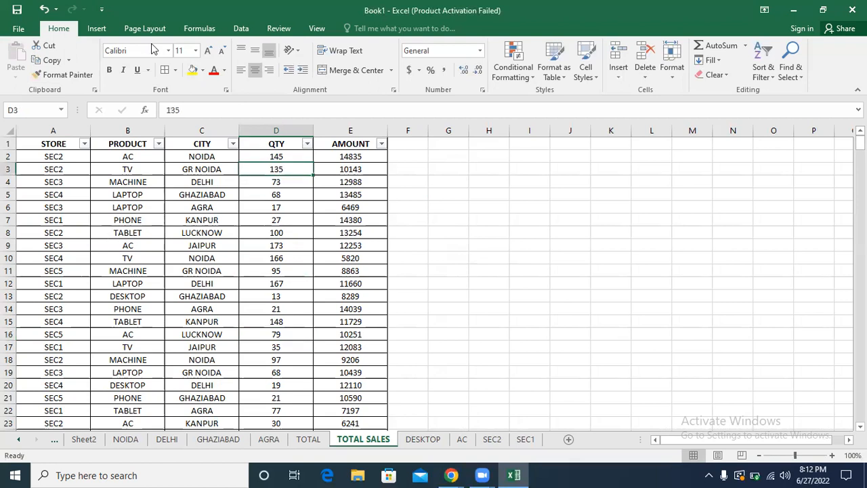
pyautogui.click(101, 31)
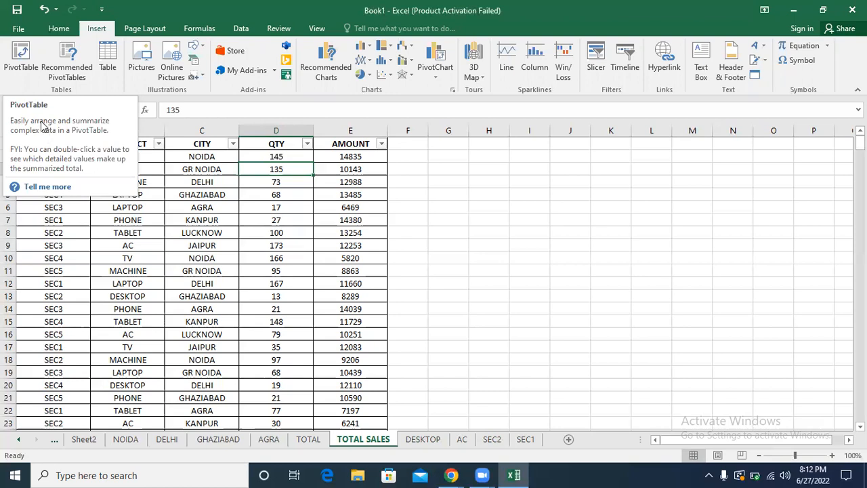
pyautogui.click(19, 73)
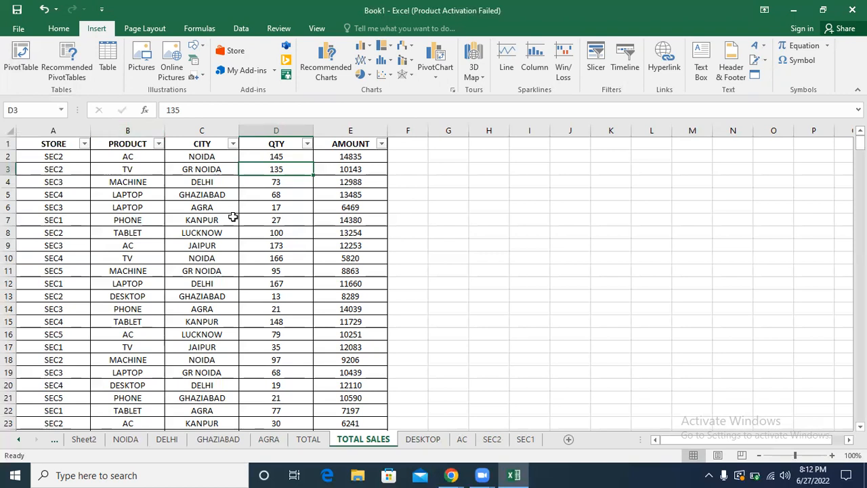
pyautogui.click(231, 216)
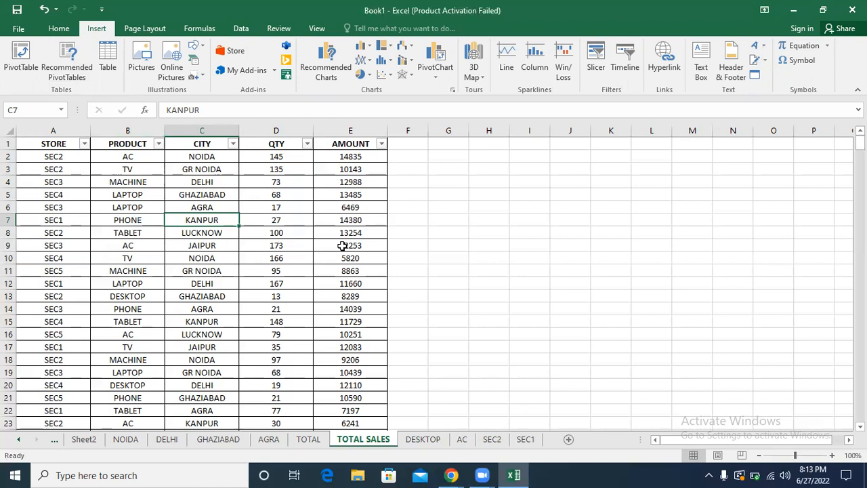
pyautogui.click(206, 245)
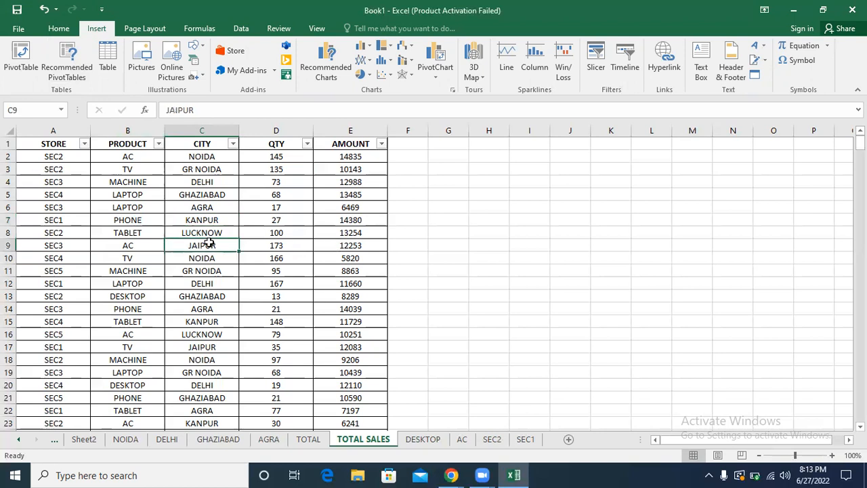
pyautogui.click(125, 193)
pyautogui.click(81, 241)
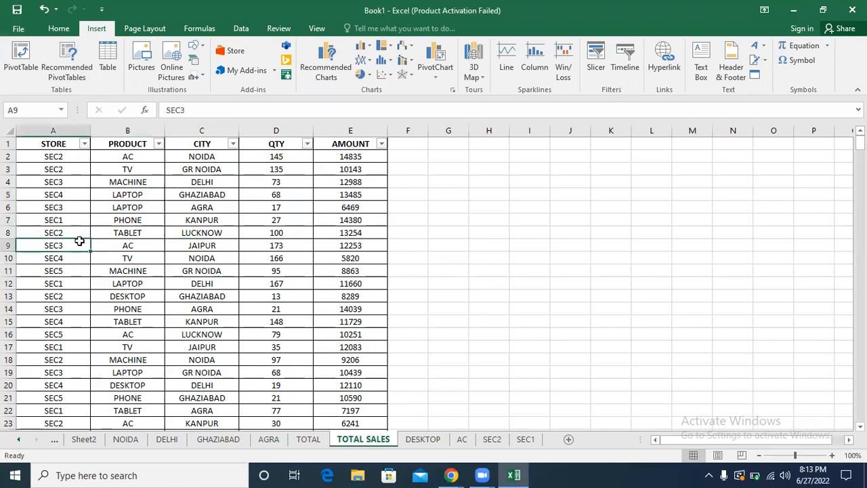
pyautogui.click(320, 322)
pyautogui.click(193, 160)
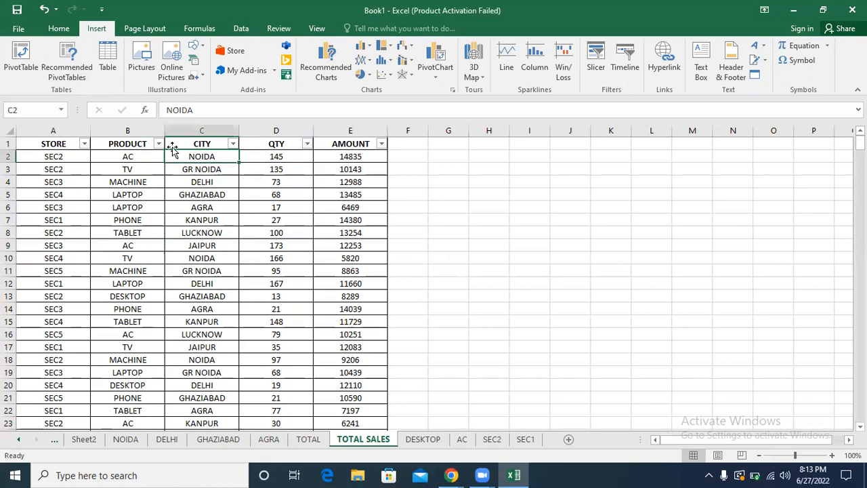
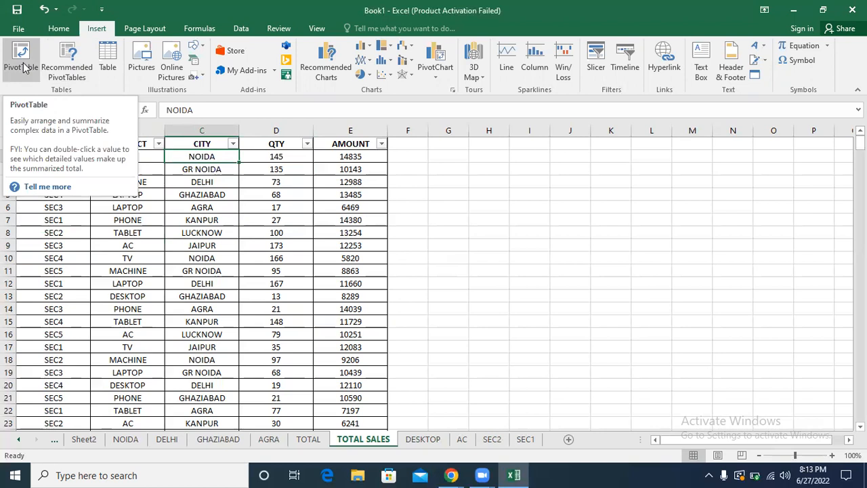
# Step: Review the data source and placement options offered for a PivotTable of the TOTAL SALES table, without creating it
pyautogui.click(21, 61)
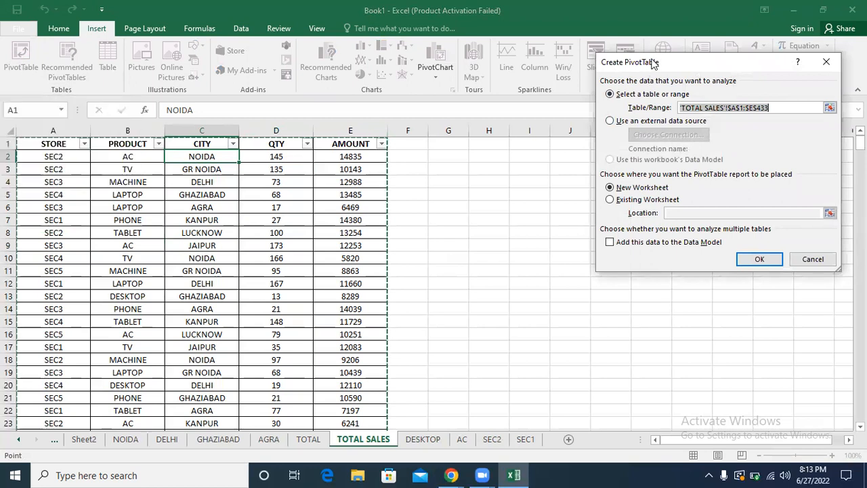
pyautogui.moveTo(653, 62); pyautogui.dragTo(378, 116)
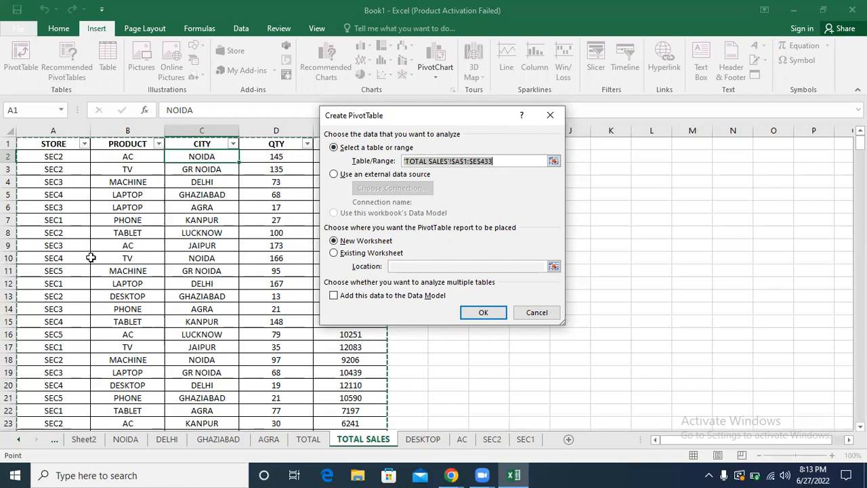
pyautogui.click(537, 312)
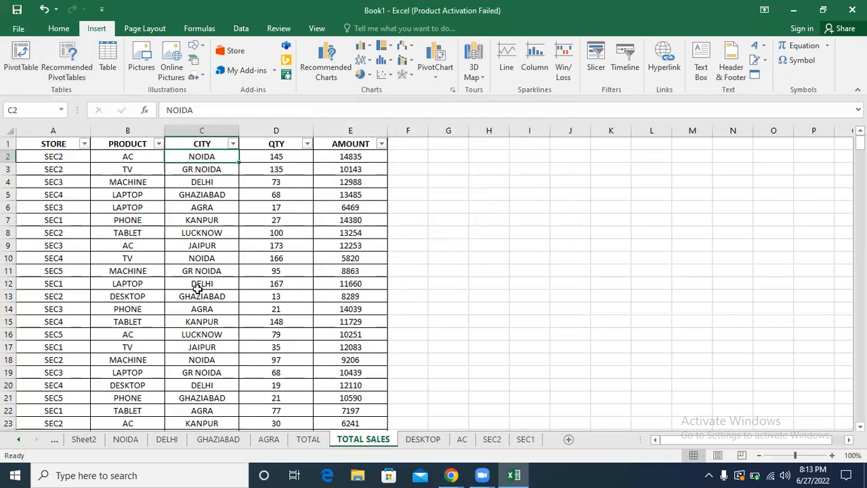
# Step: Examine the source range proposed for a PivotTable, first with a CITY cell and again with a PRODUCT cell of the table selected
pyautogui.click(206, 258)
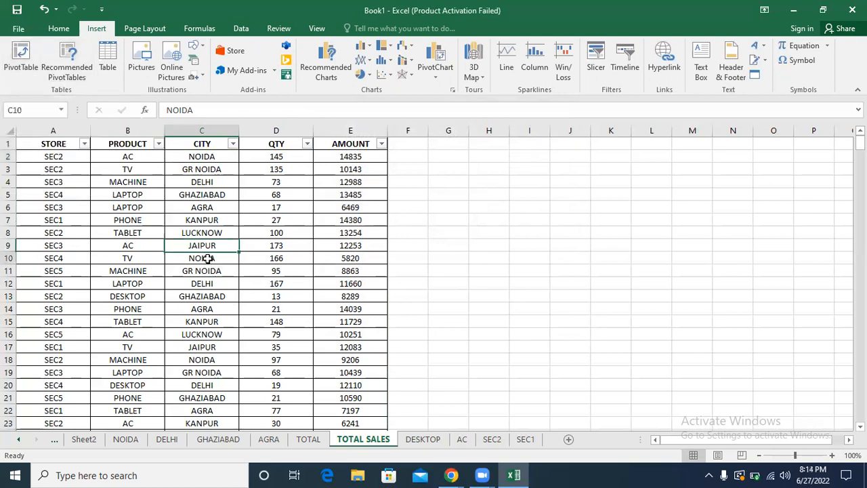
pyautogui.click(21, 55)
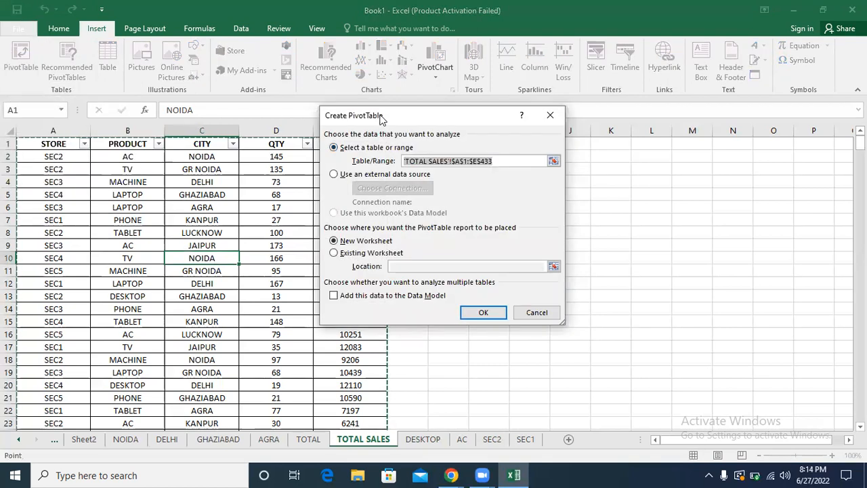
pyautogui.moveTo(382, 120); pyautogui.dragTo(480, 133)
pyautogui.click(597, 175)
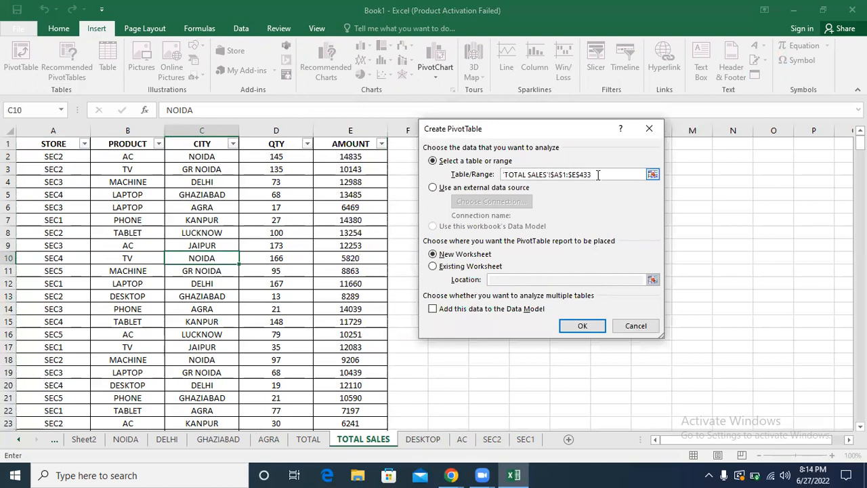
pyautogui.moveTo(597, 175); pyautogui.dragTo(515, 174)
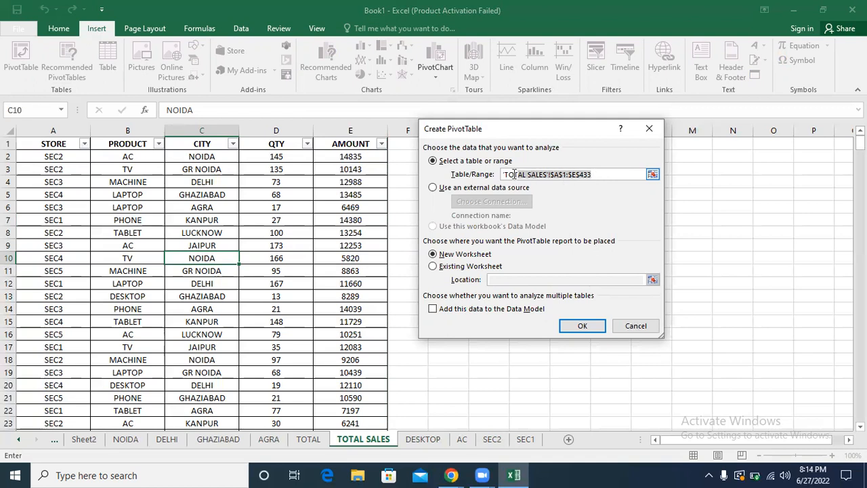
pyautogui.click(548, 174)
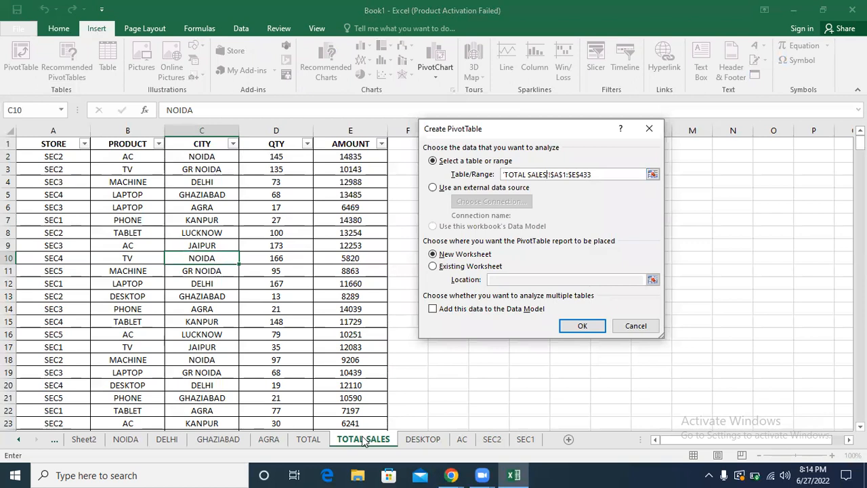
pyautogui.doubleClick(579, 175)
pyautogui.click(593, 175)
pyautogui.click(631, 326)
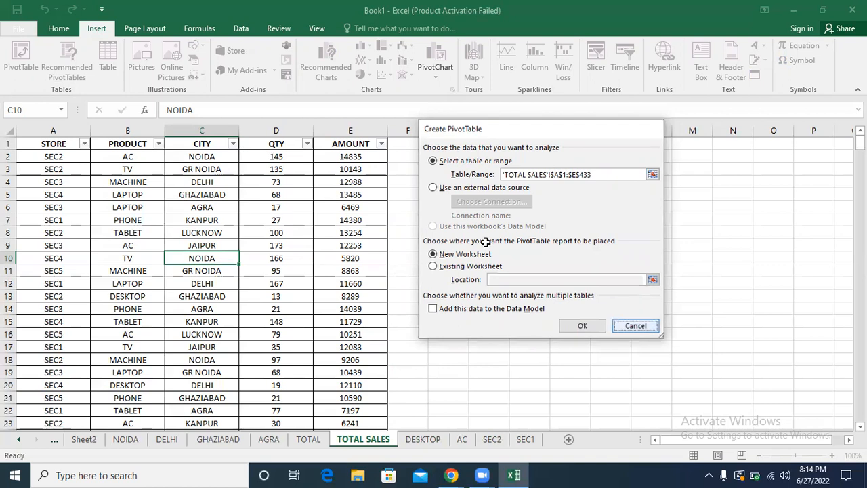
pyautogui.click(146, 205)
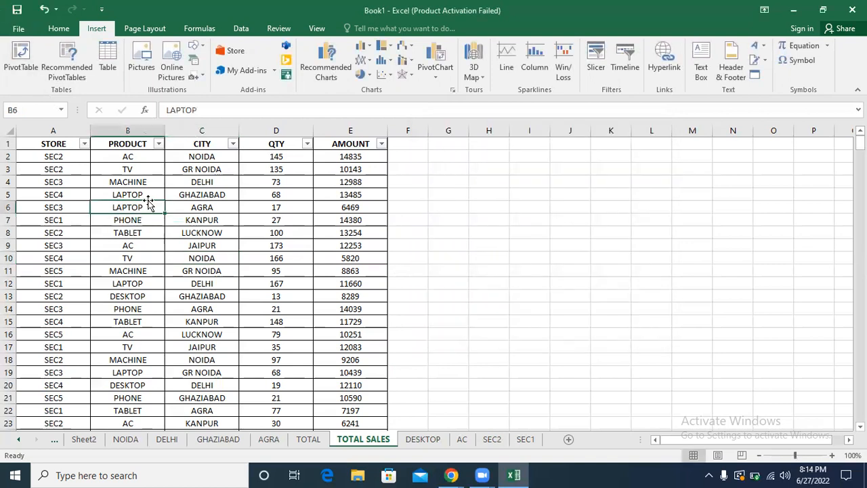
pyautogui.click(22, 53)
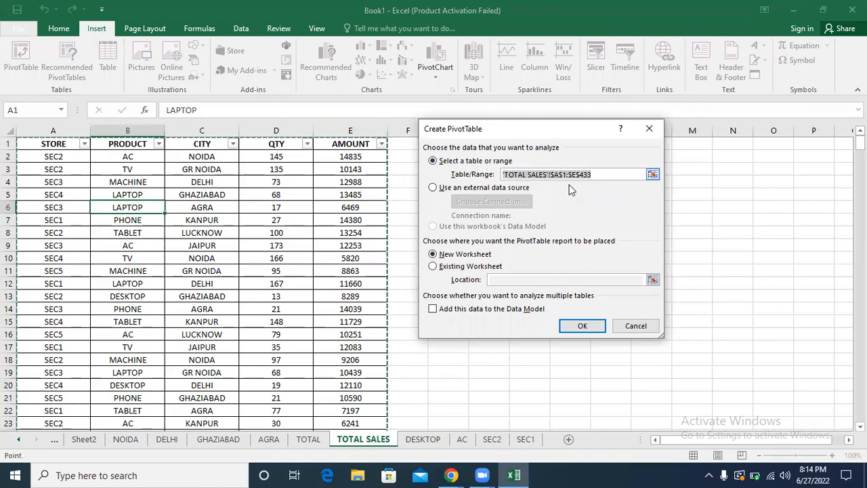
pyautogui.click(636, 325)
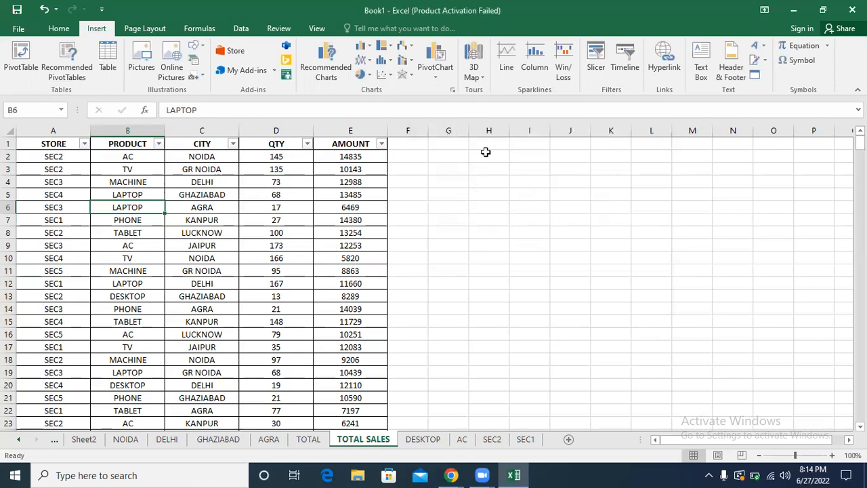
# Step: Try to set up a PivotTable from empty cell H1, using TOTAL SALES range A1:E14 as source and H1 of the existing worksheet as location
pyautogui.click(491, 146)
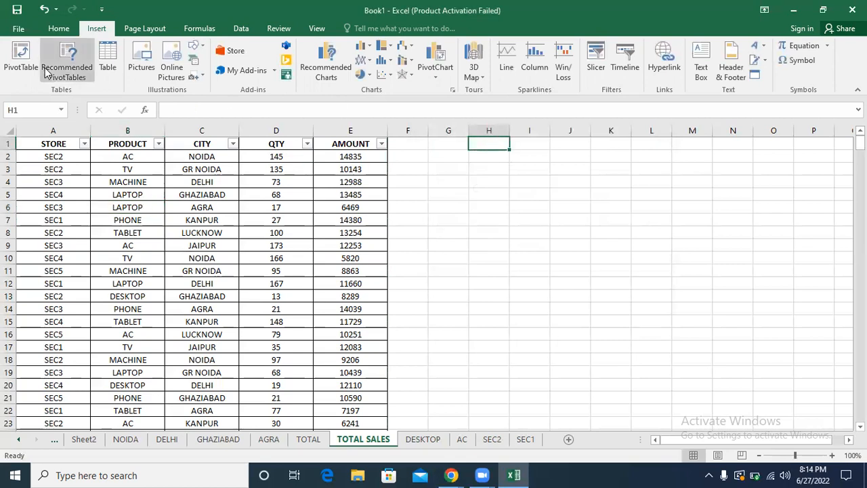
pyautogui.click(21, 58)
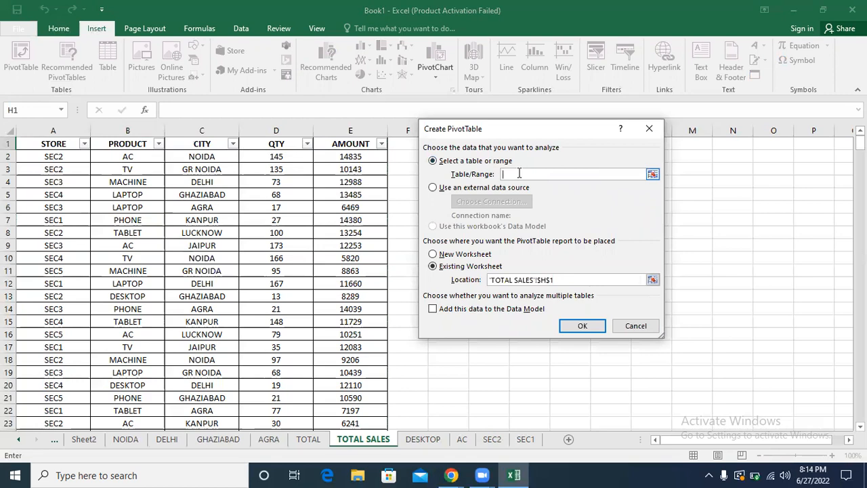
pyautogui.moveTo(53, 144); pyautogui.dragTo(352, 307)
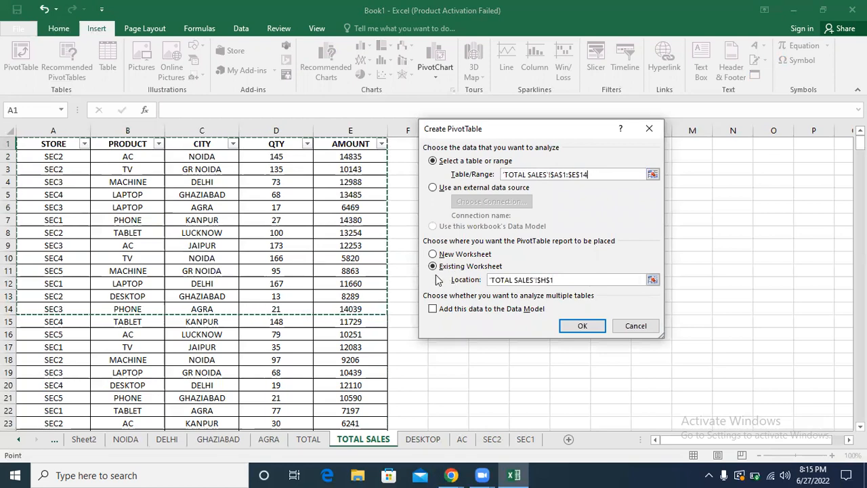
pyautogui.moveTo(499, 134); pyautogui.dragTo(714, 134)
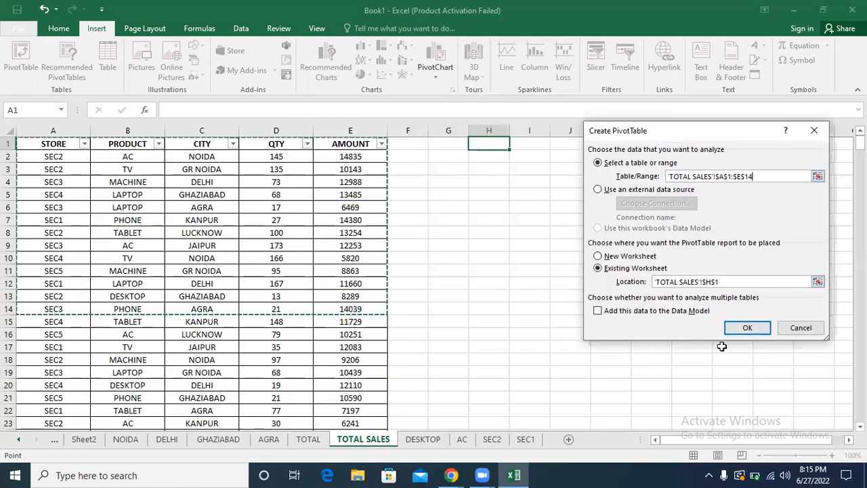
pyautogui.click(734, 282)
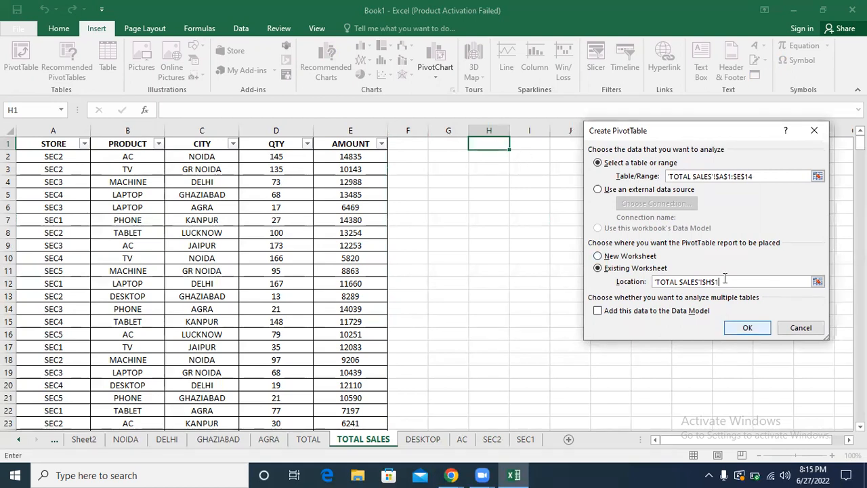
pyautogui.moveTo(713, 281); pyautogui.dragTo(671, 280)
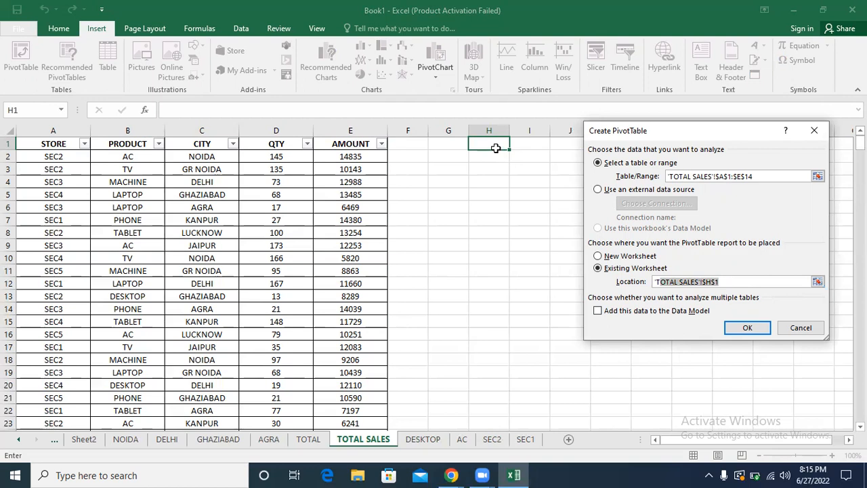
pyautogui.click(796, 328)
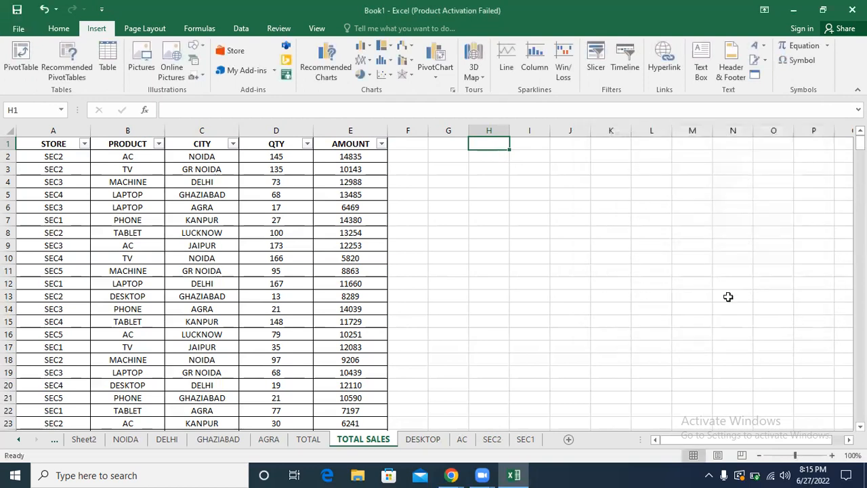
# Step: Create a PivotTable on a new worksheet from range A1:E433 of TOTAL SALES
pyautogui.click(162, 230)
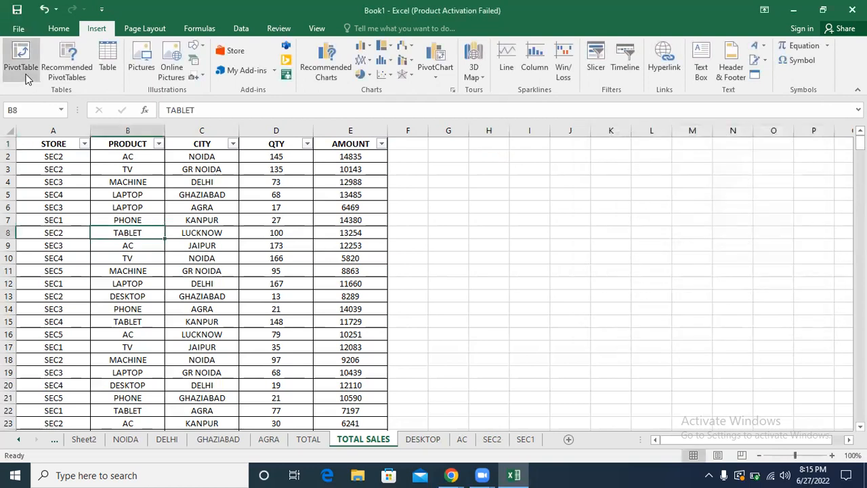
pyautogui.click(192, 208)
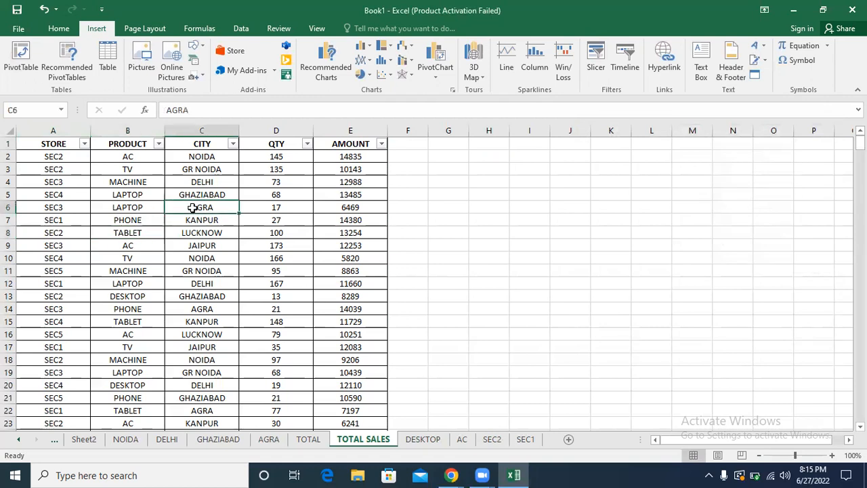
pyautogui.click(139, 195)
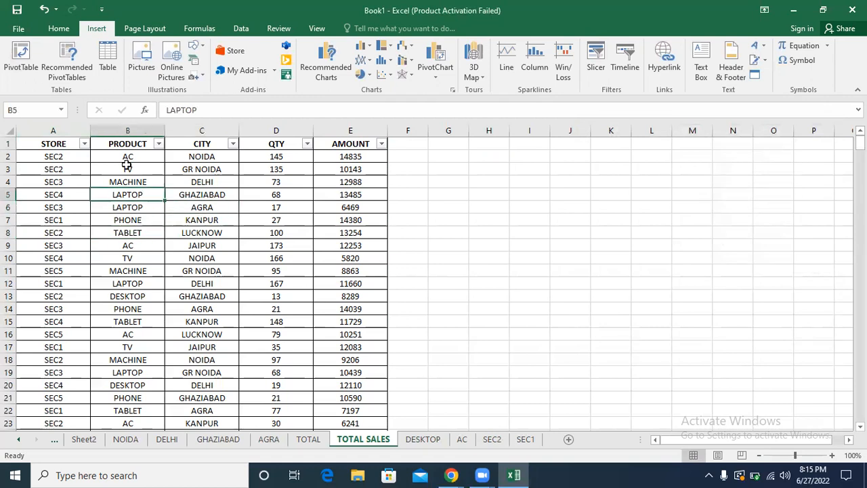
pyautogui.click(23, 54)
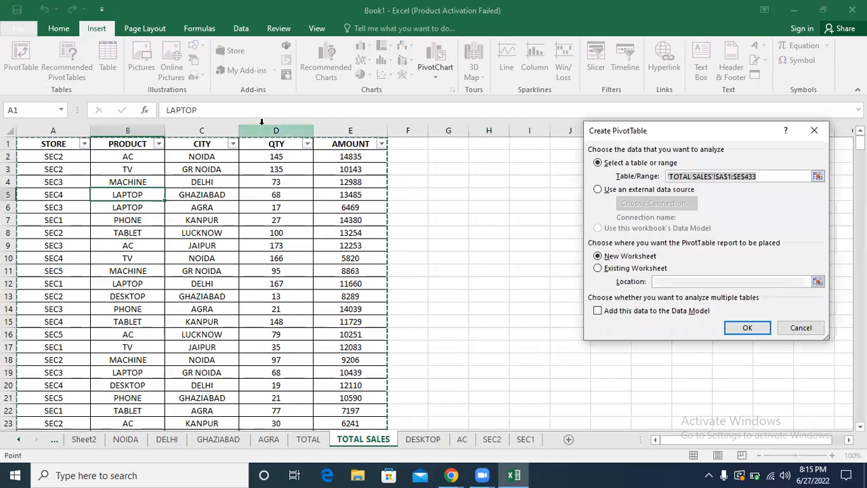
pyautogui.click(769, 176)
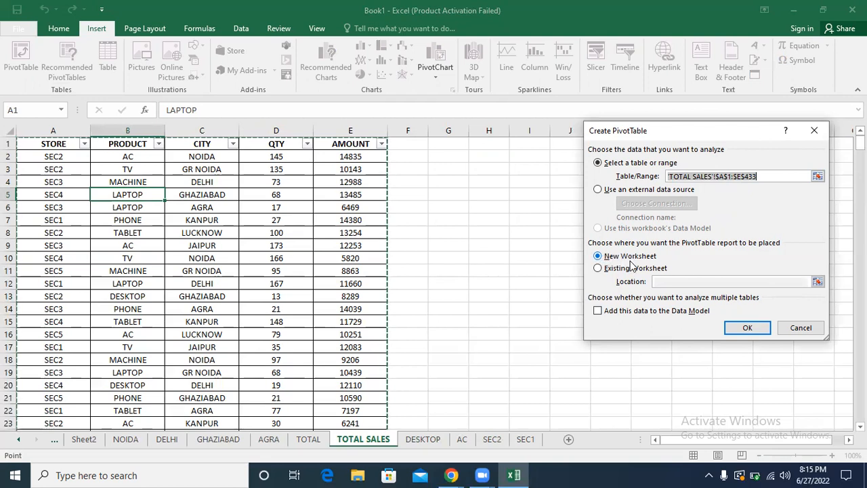
pyautogui.click(744, 330)
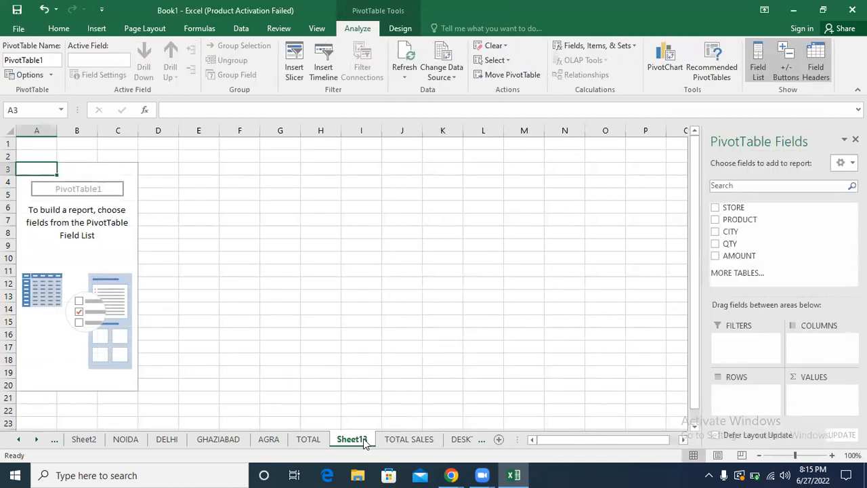
# Step: Compare the column headers of TOTAL SALES with the field list of the new PivotTable
pyautogui.click(89, 168)
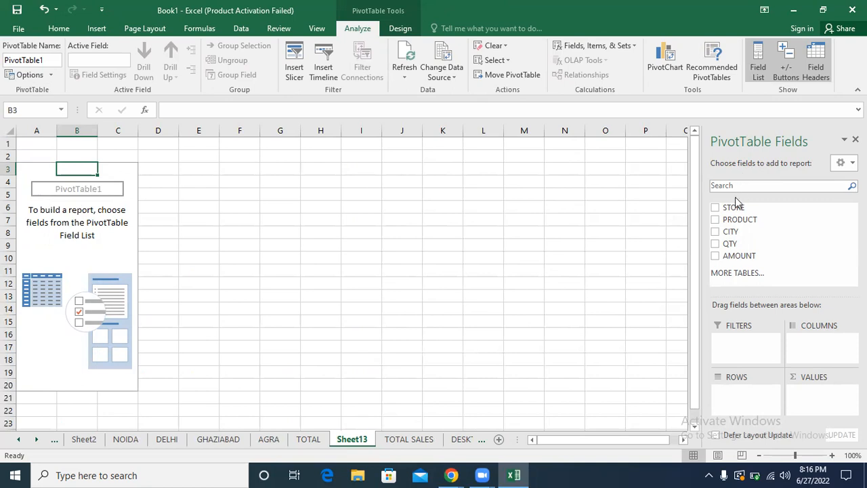
pyautogui.click(409, 439)
pyautogui.moveTo(352, 143); pyautogui.dragTo(85, 147)
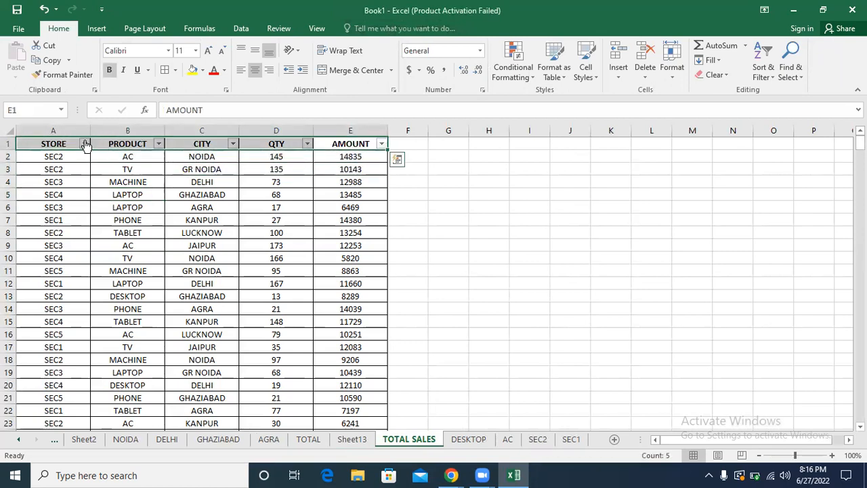
pyautogui.click(355, 442)
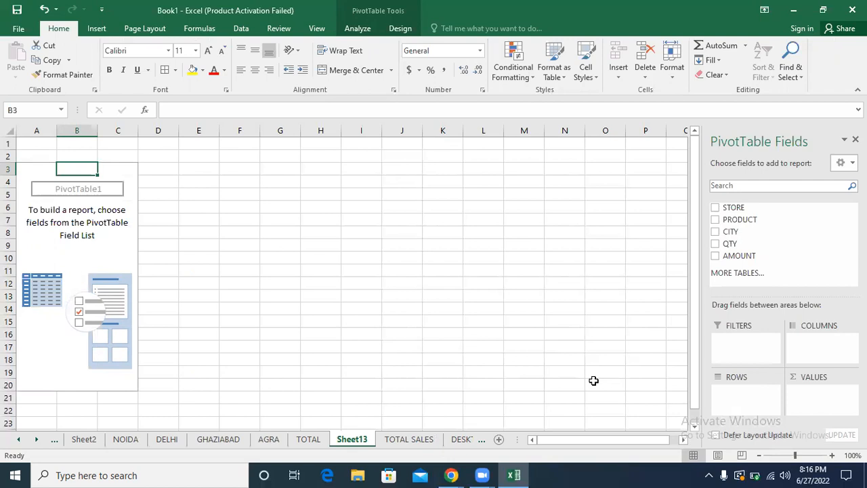
# Step: Add STORE as the row field and AMOUNT as the summed value field of the PivotTable
pyautogui.click(715, 208)
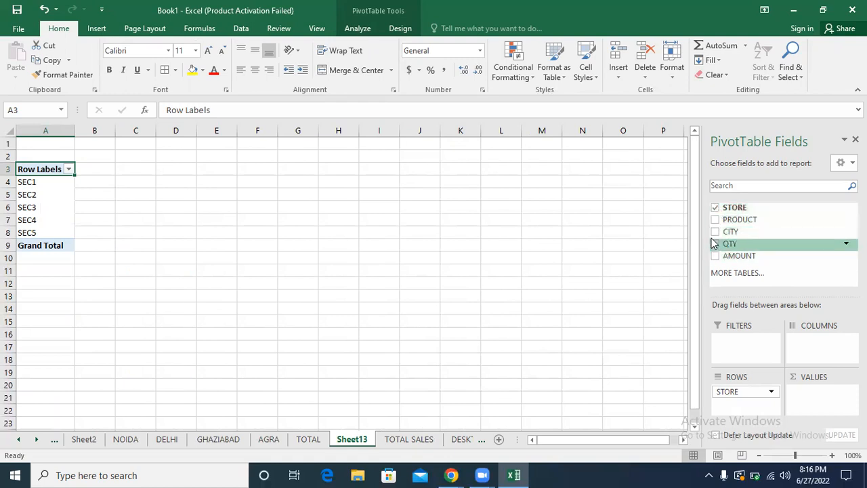
pyautogui.click(715, 209)
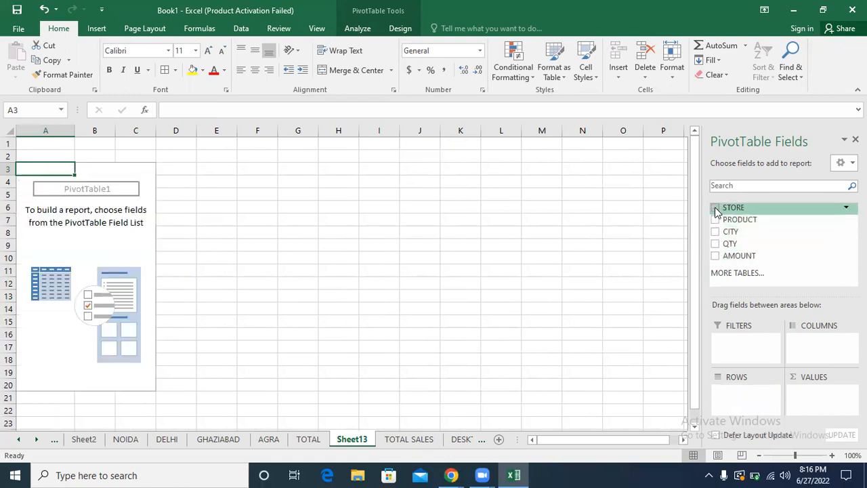
pyautogui.click(716, 209)
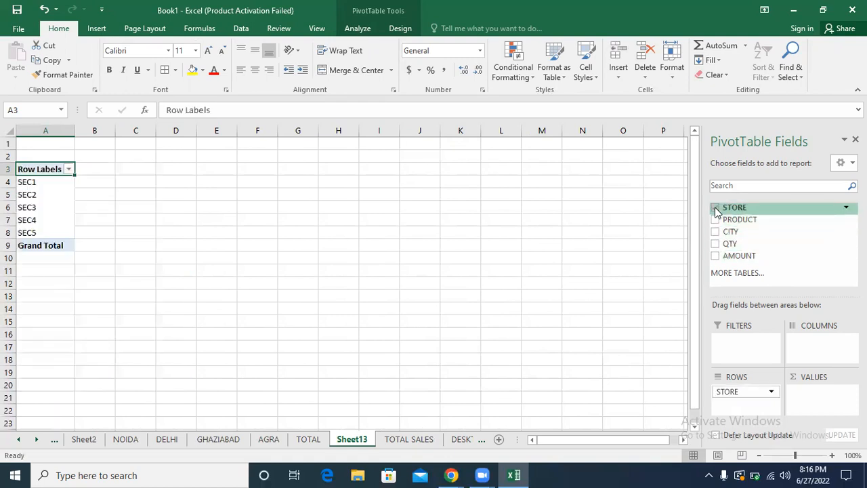
pyautogui.click(716, 257)
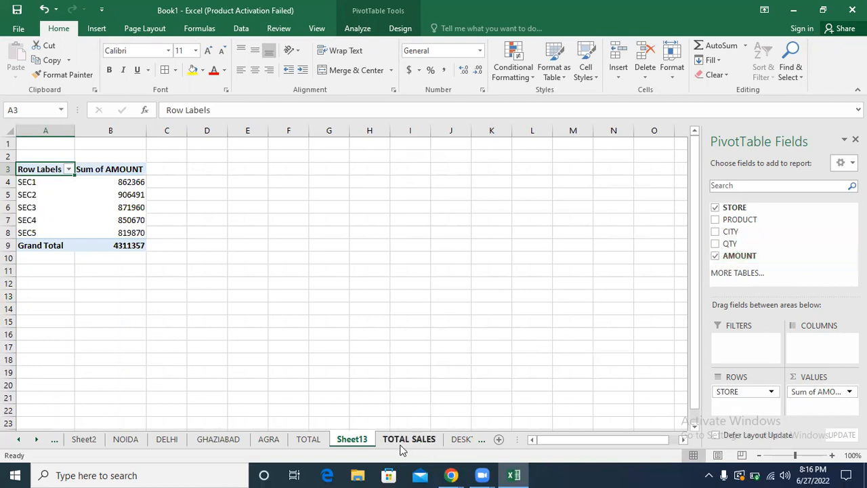
# Step: Rename the sheet holding the store-wise PivotTable to STORE WISE TOTAL SALE RECORD
pyautogui.doubleClick(355, 439)
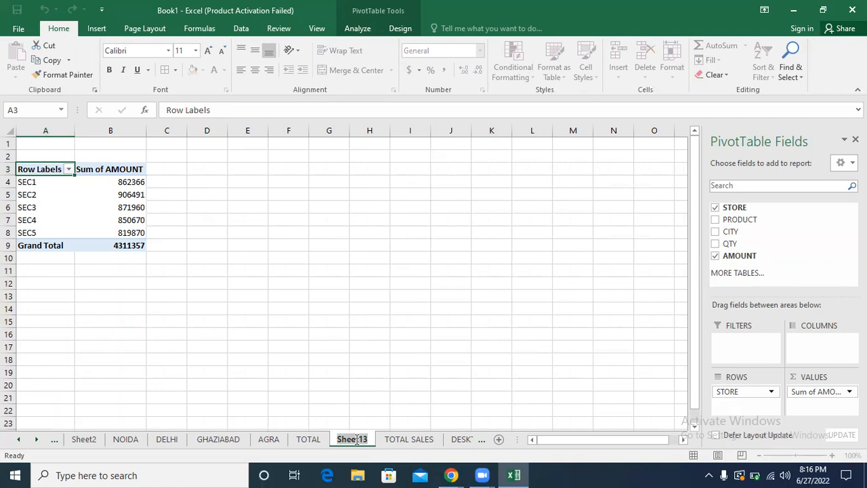
pyautogui.write('ST')
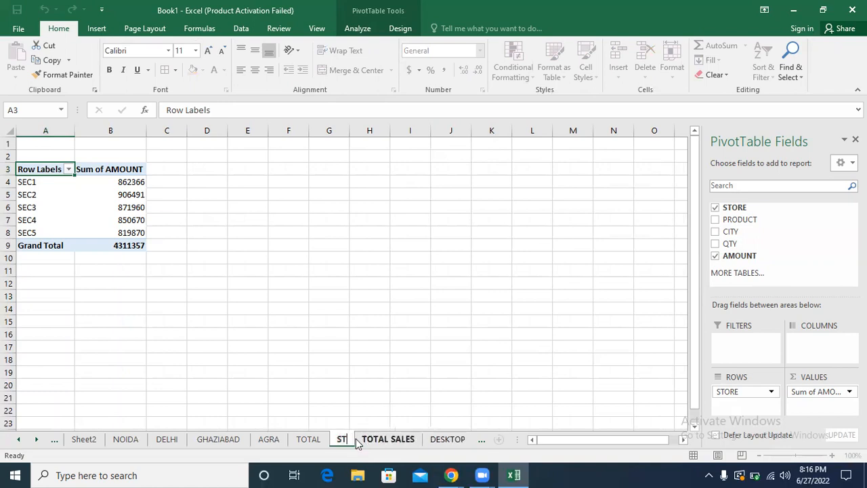
pyautogui.write('ORE WISE TO')
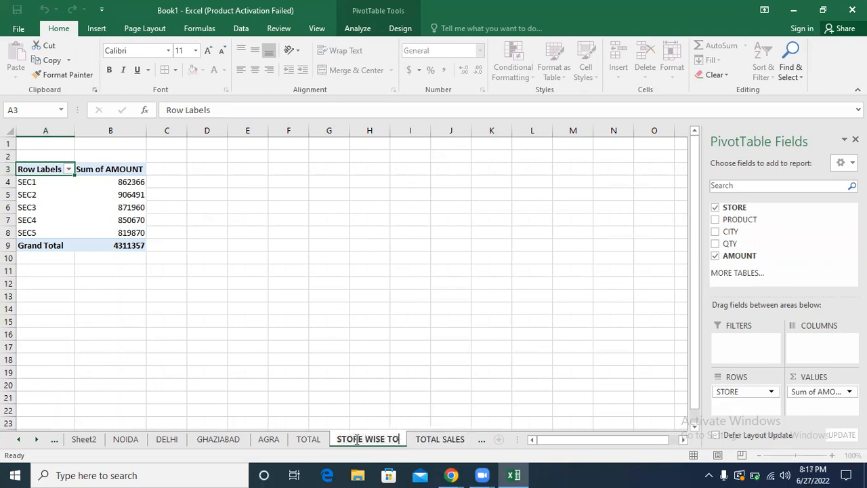
pyautogui.write('TAL SALE RECORD')
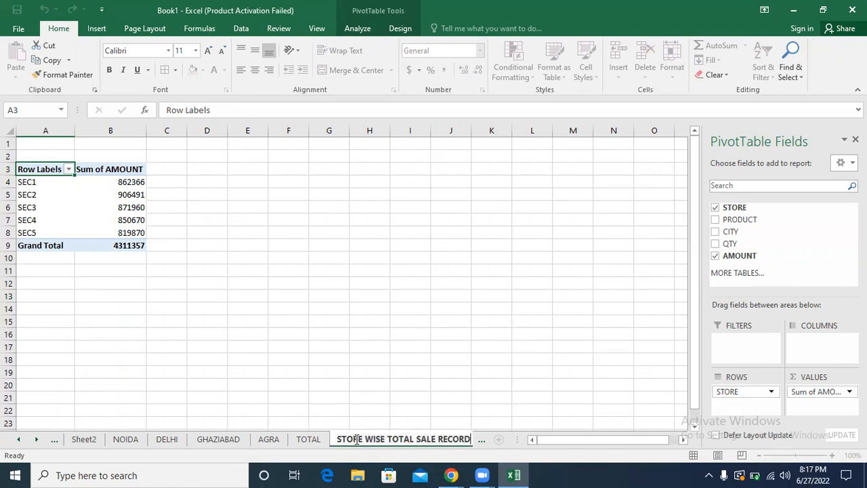
pyautogui.press('Return')
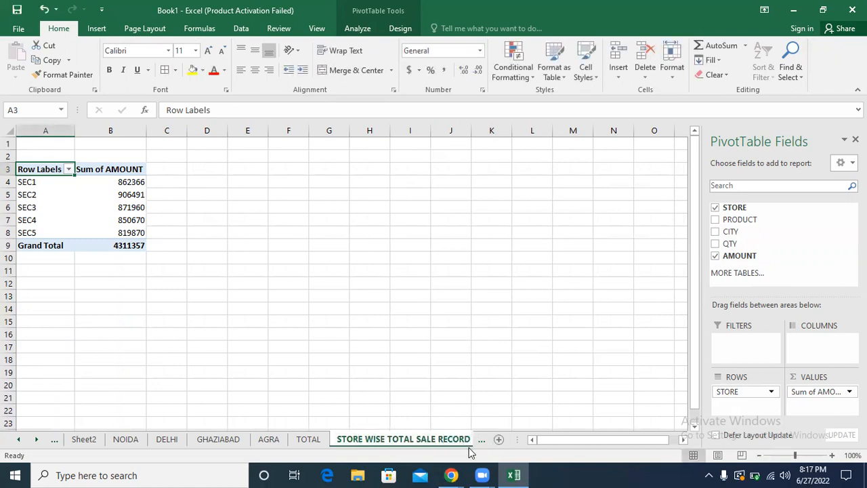
# Step: Create a PivotTable on a new worksheet from TOTAL SALES range A1:E433, with PRODUCT as rows and AMOUNT as summed values
pyautogui.click(38, 440)
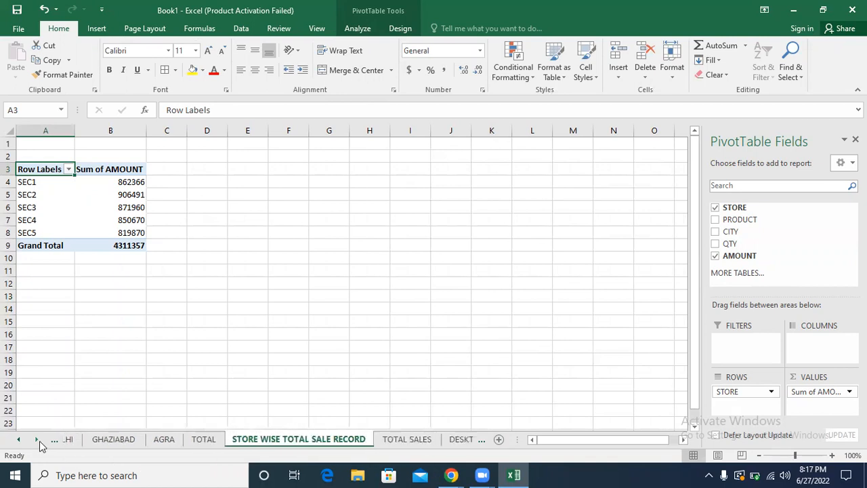
pyautogui.click(38, 439)
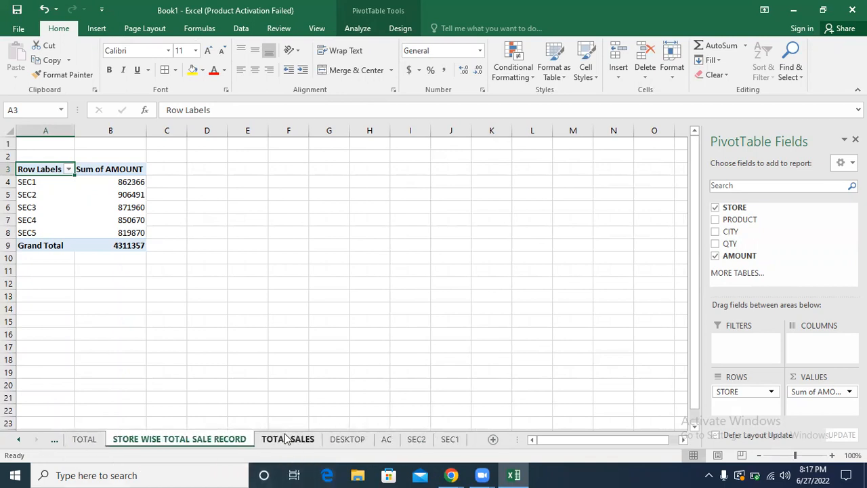
pyautogui.click(288, 440)
pyautogui.click(208, 221)
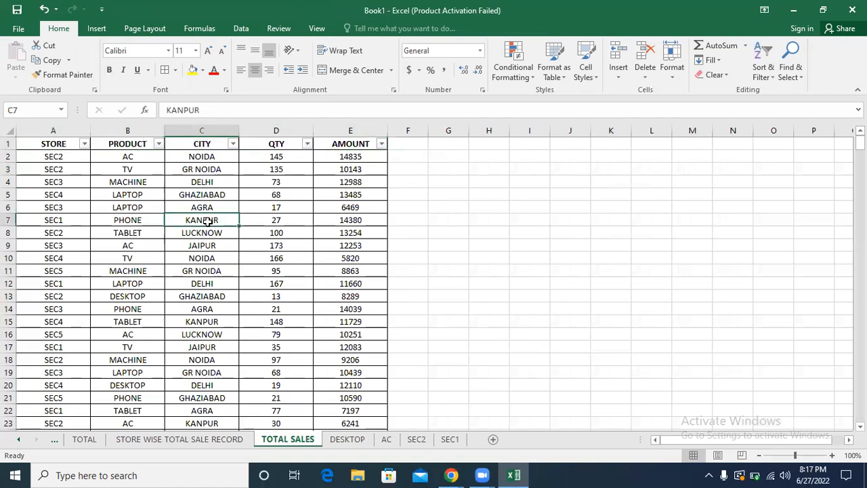
pyautogui.click(97, 31)
pyautogui.click(21, 60)
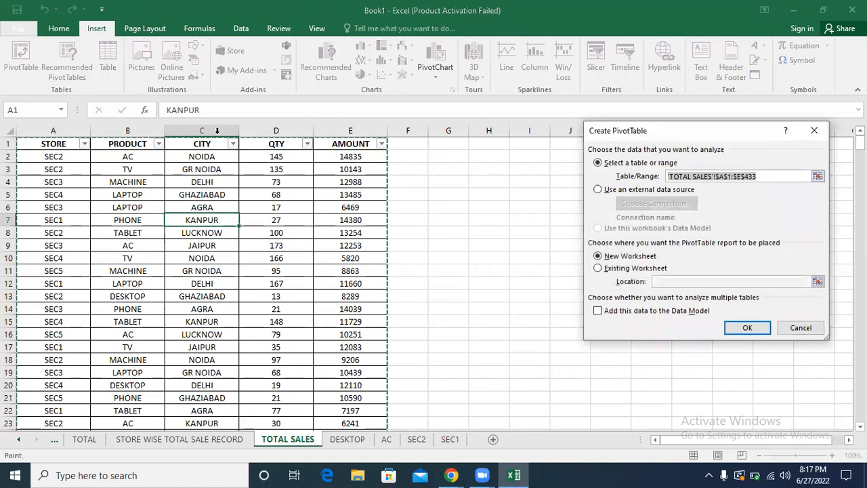
pyautogui.click(745, 329)
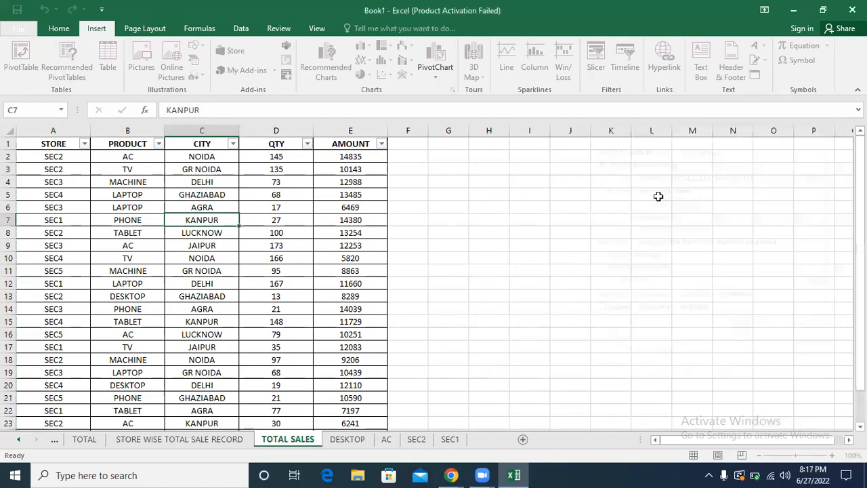
pyautogui.click(717, 221)
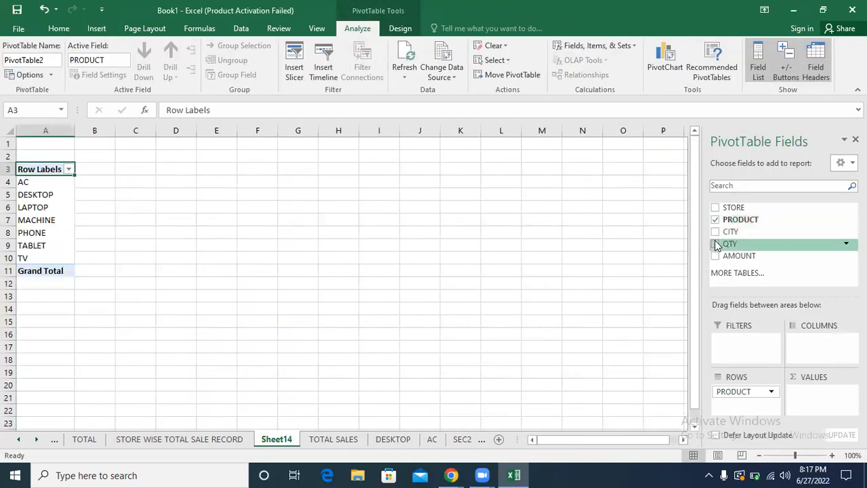
pyautogui.click(715, 256)
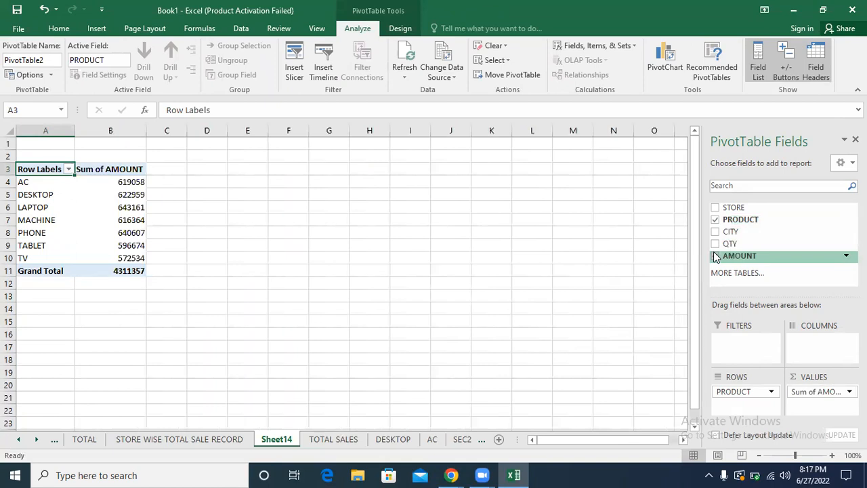
# Step: Create another PivotTable from TOTAL SALES range A1:E433, placed at cell E3 of existing worksheet Sheet14
pyautogui.click(322, 441)
pyautogui.click(192, 182)
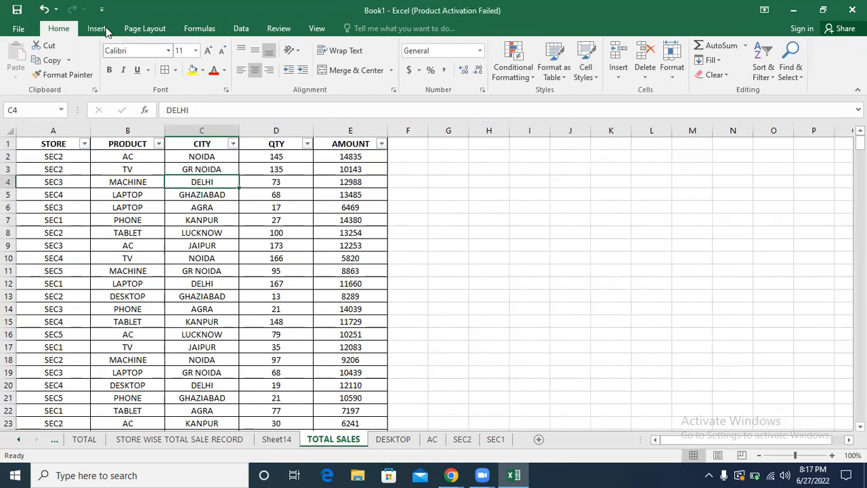
pyautogui.click(96, 28)
pyautogui.click(20, 54)
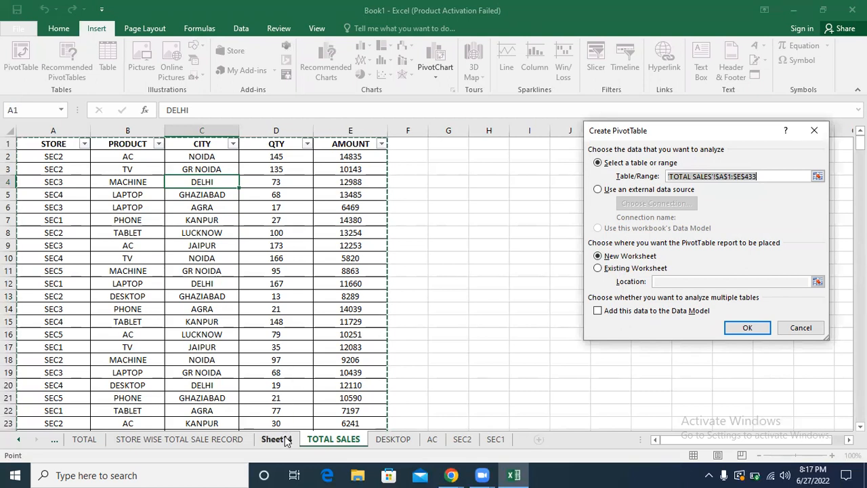
pyautogui.click(597, 269)
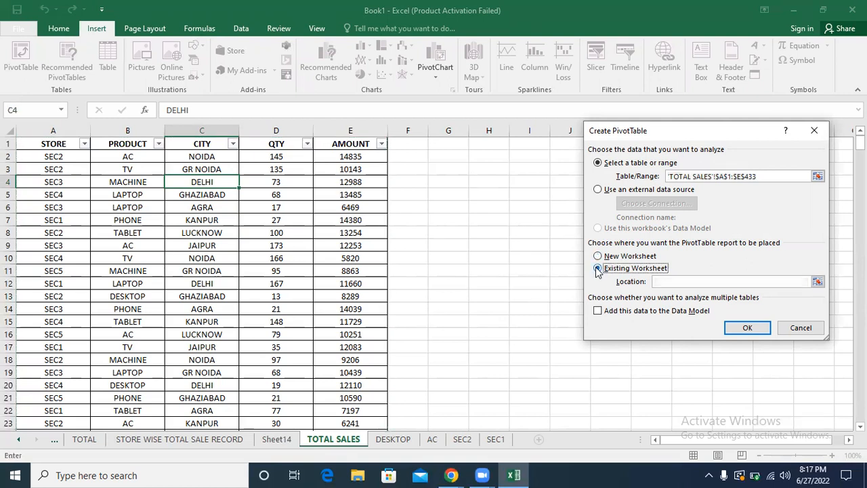
pyautogui.click(665, 280)
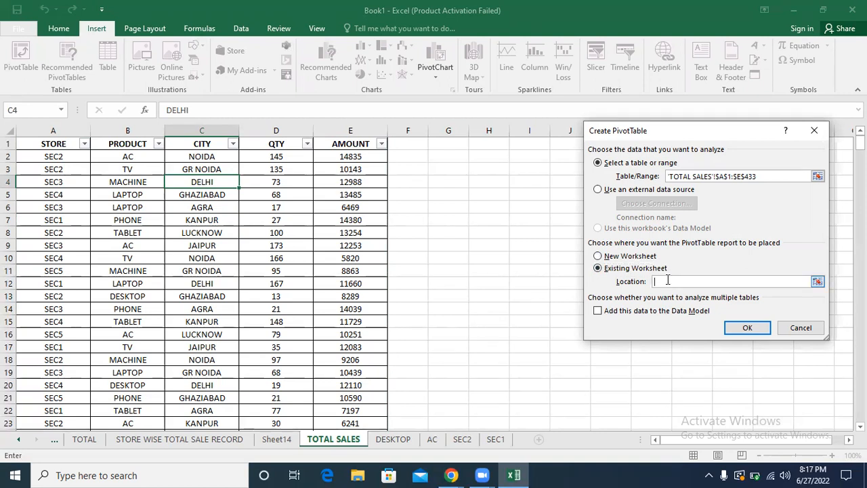
pyautogui.click(278, 440)
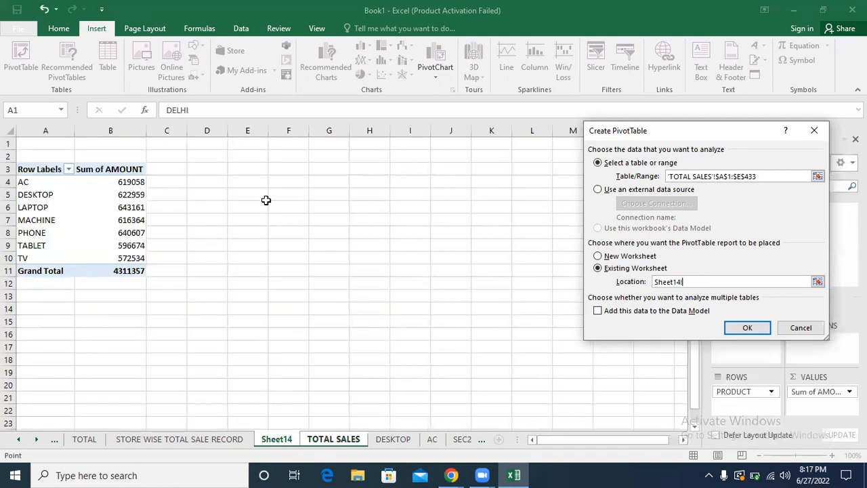
pyautogui.click(248, 168)
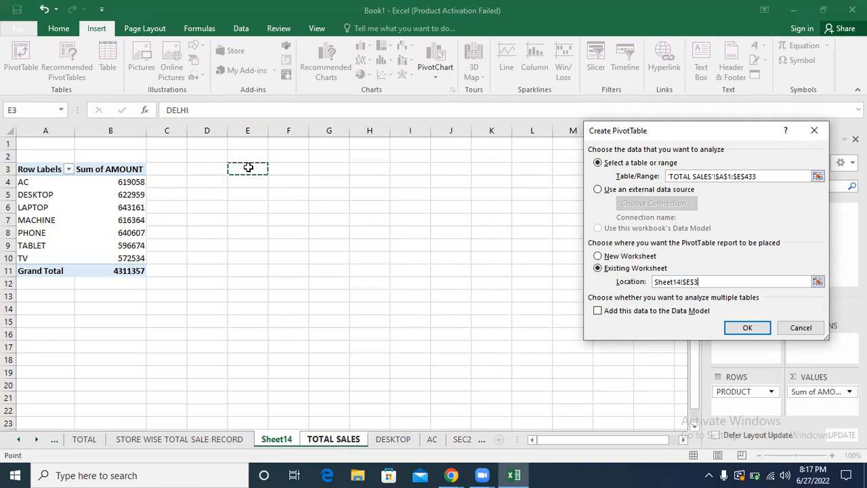
pyautogui.click(747, 329)
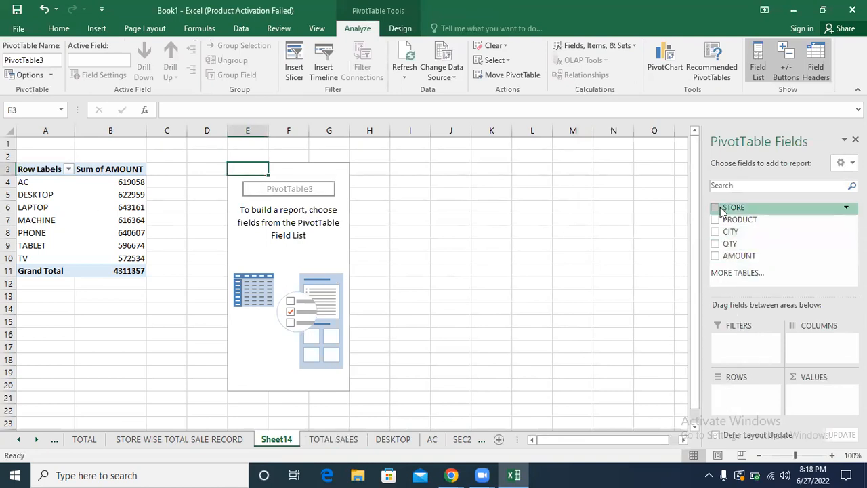
# Step: Add STORE as rows and AMOUNT as summed values to the PivotTable at E3, and compare the grand totals of both PivotTables
pyautogui.click(716, 208)
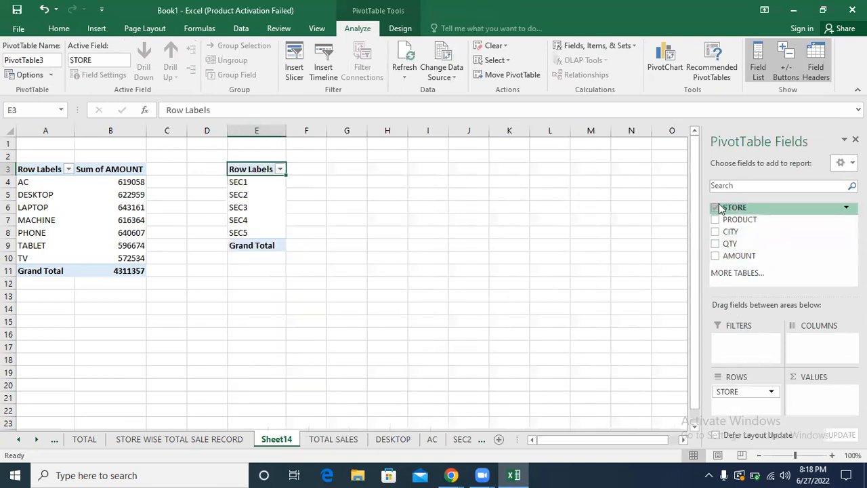
pyautogui.click(716, 257)
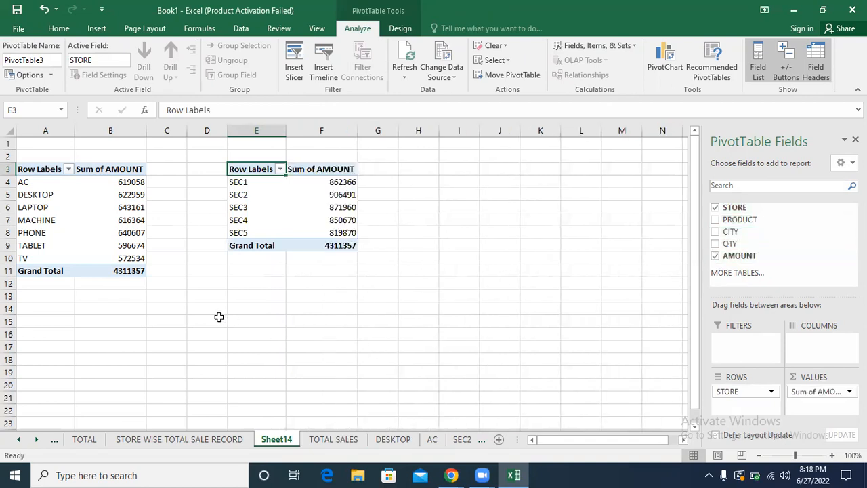
pyautogui.click(131, 272)
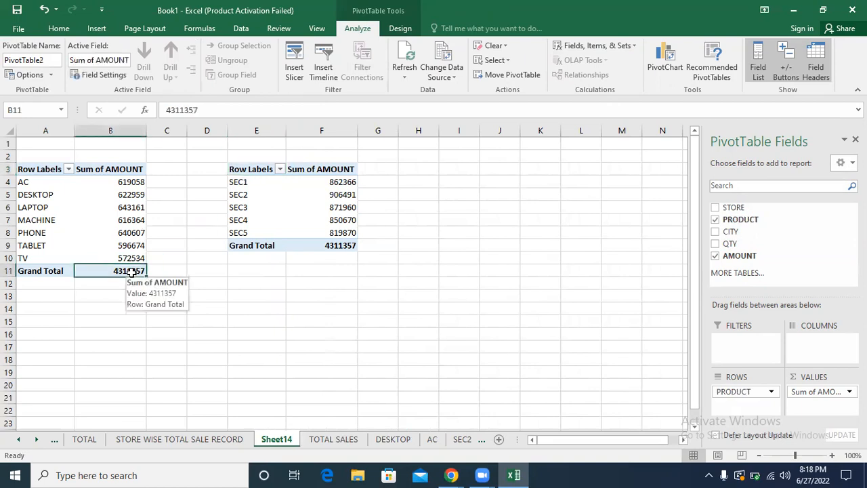
pyautogui.click(325, 245)
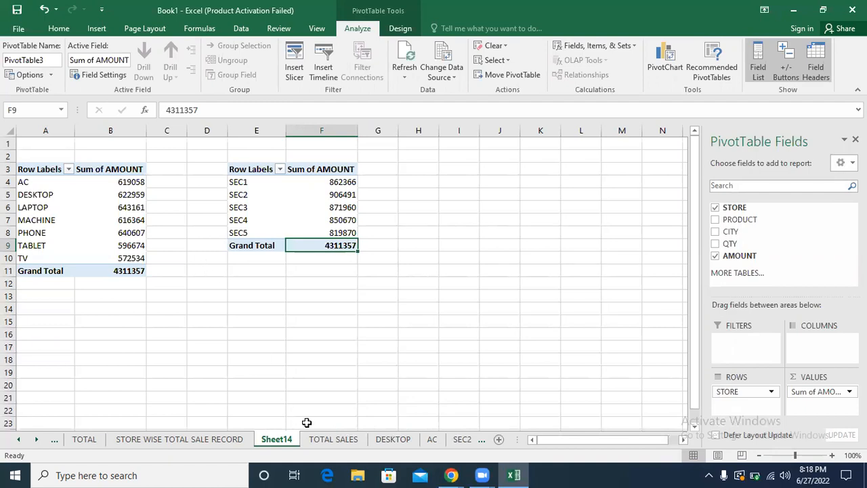
# Step: Create an empty PivotTable on a new worksheet from the full TOTAL SALES range A1:E433
pyautogui.click(334, 439)
pyautogui.click(223, 248)
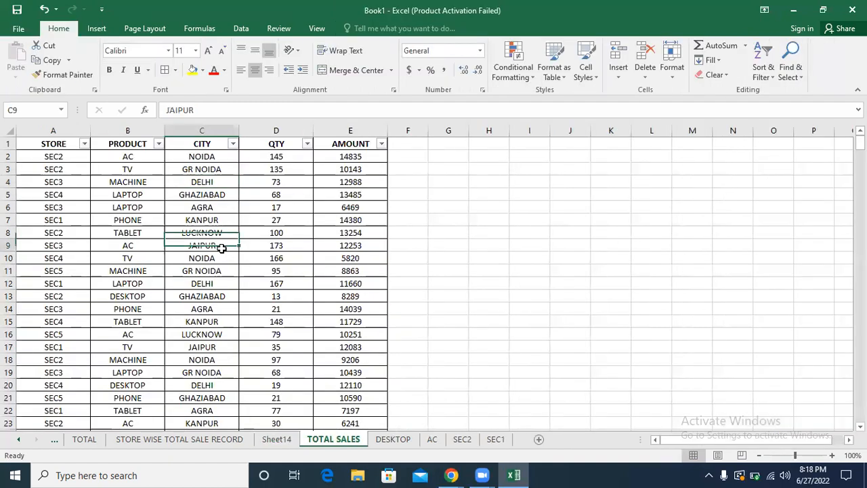
pyautogui.click(96, 30)
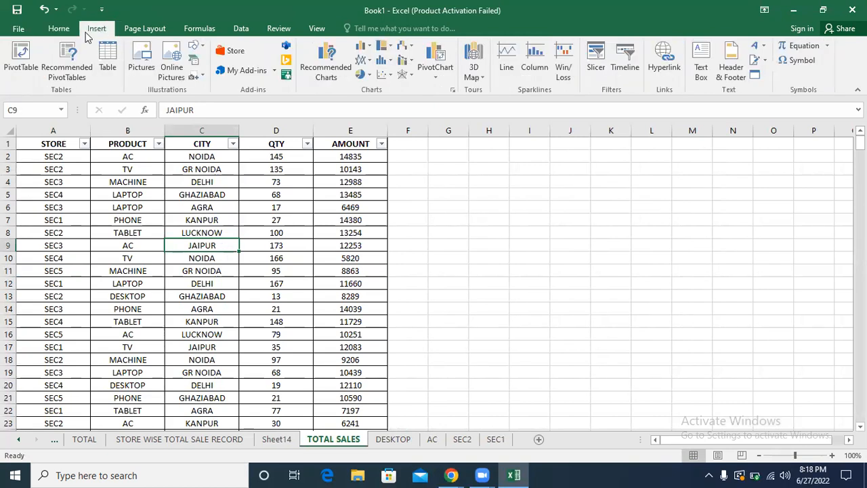
pyautogui.click(21, 57)
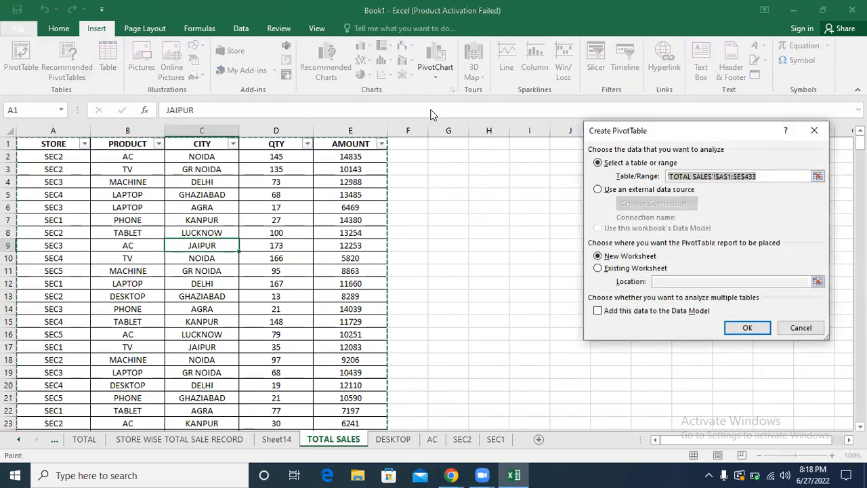
pyautogui.click(747, 327)
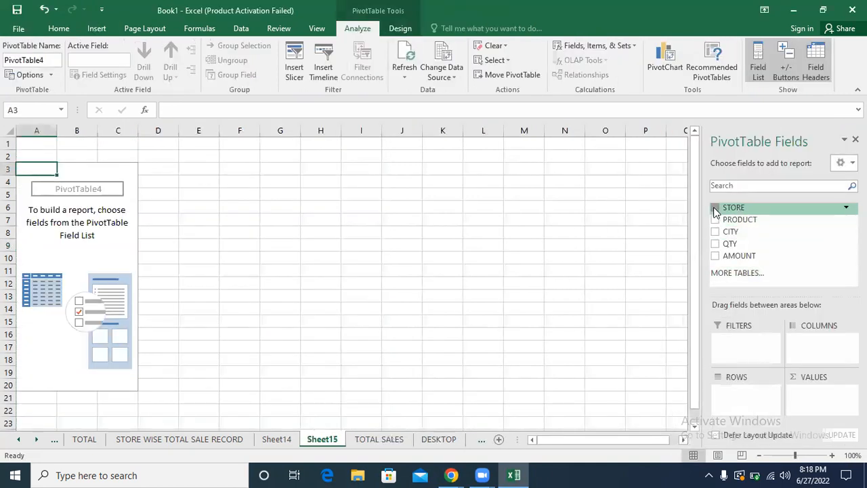
# Step: Add STORE, PRODUCT and CITY as nested row fields and QTY and AMOUNT as summed values of the new PivotTable
pyautogui.click(715, 209)
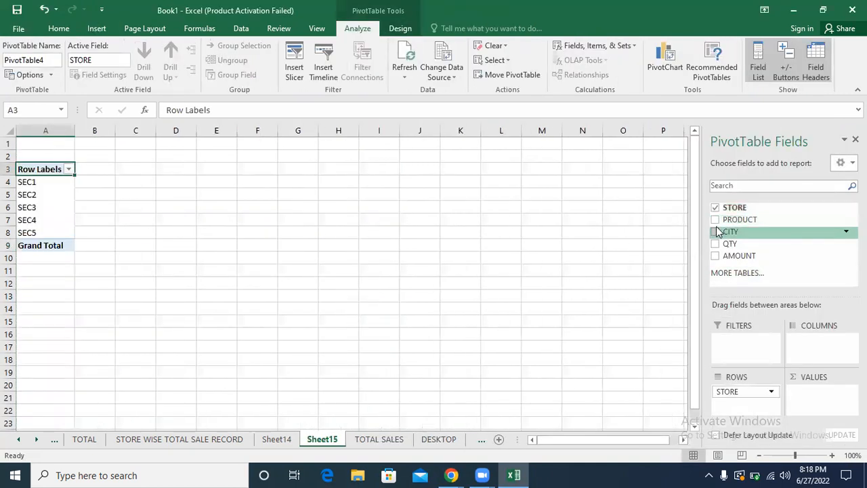
pyautogui.click(715, 219)
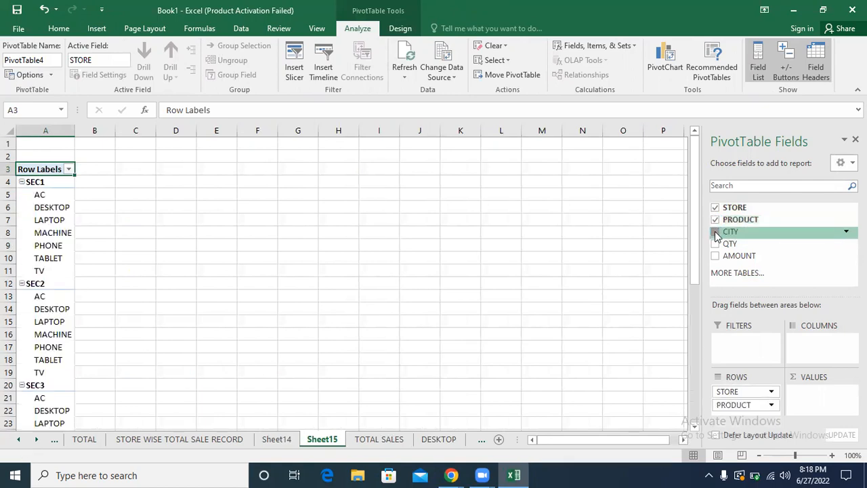
pyautogui.click(716, 231)
pyautogui.click(716, 244)
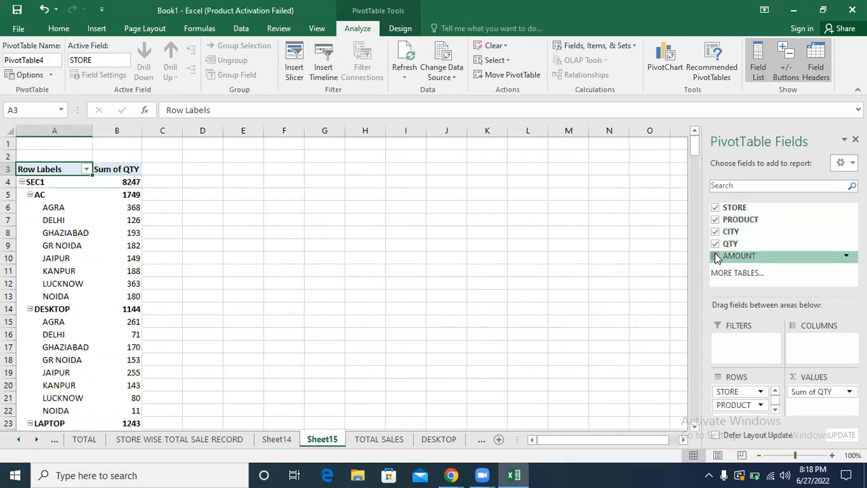
pyautogui.click(715, 255)
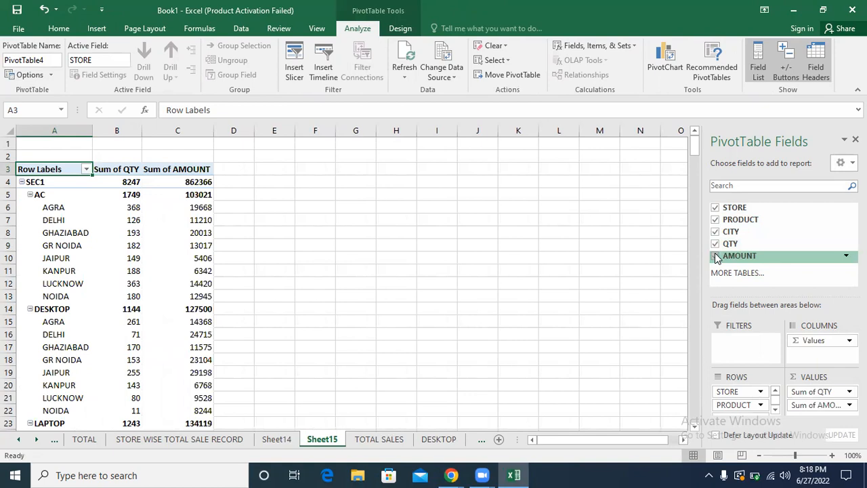
# Step: Collapse the city details of every product from AC to TV under store SEC1 in the Sheet15 PivotTable
pyautogui.click(29, 197)
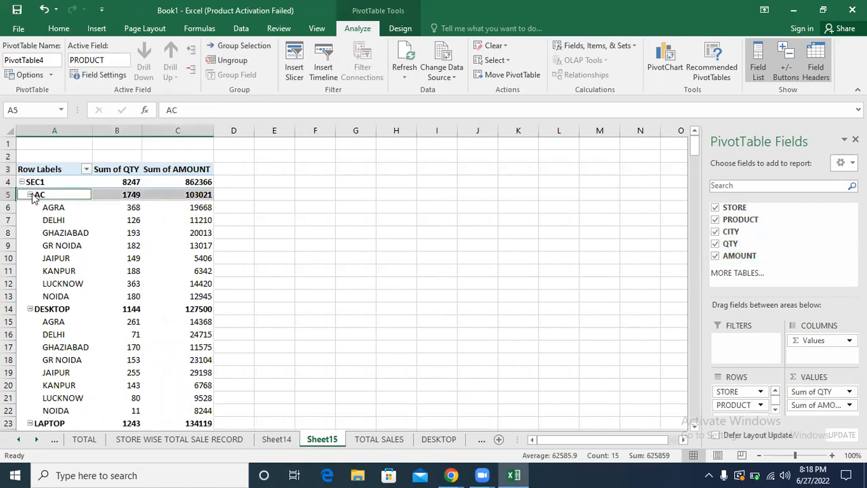
pyautogui.click(30, 195)
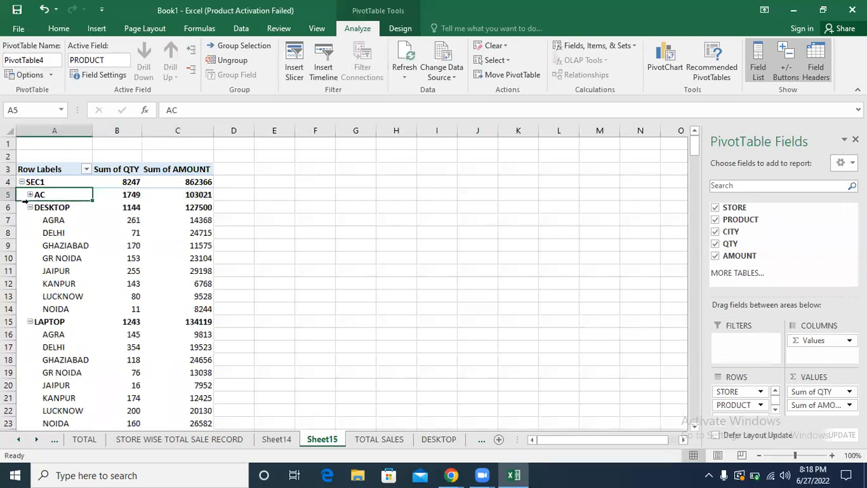
pyautogui.click(30, 208)
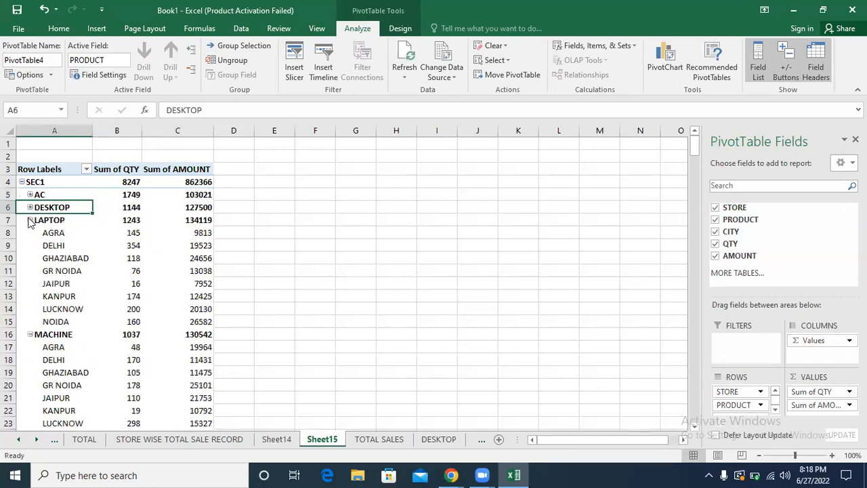
pyautogui.click(29, 220)
pyautogui.click(30, 232)
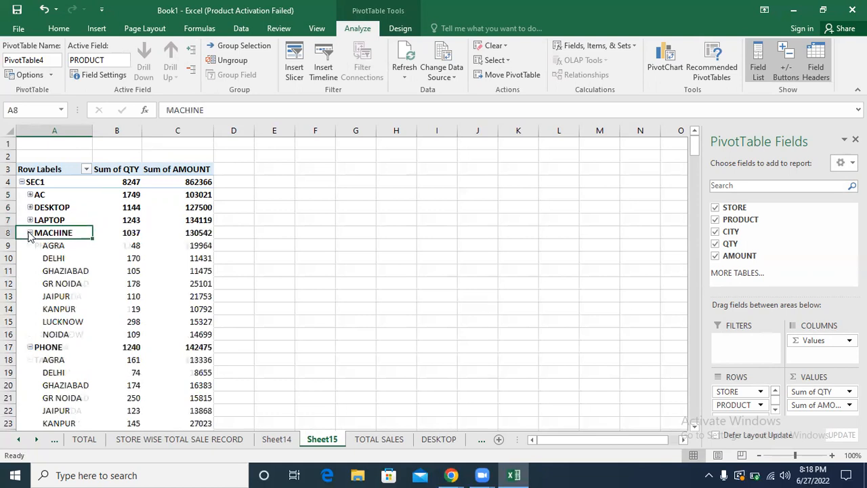
pyautogui.click(30, 246)
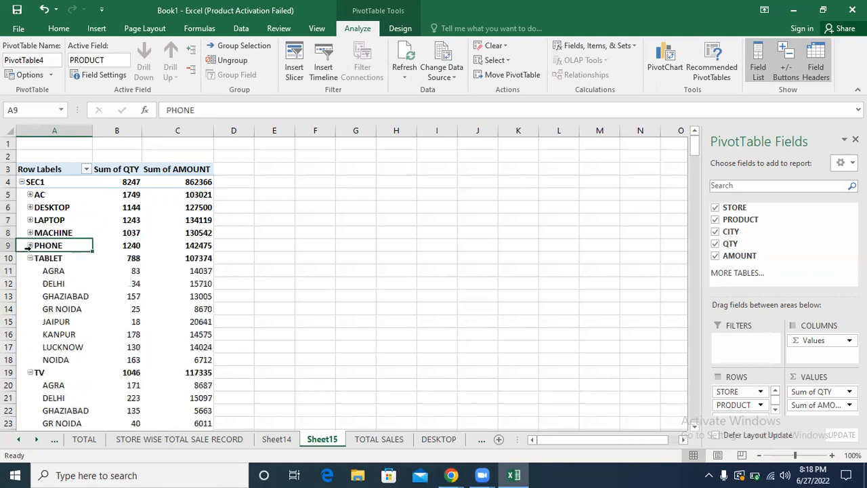
pyautogui.click(30, 258)
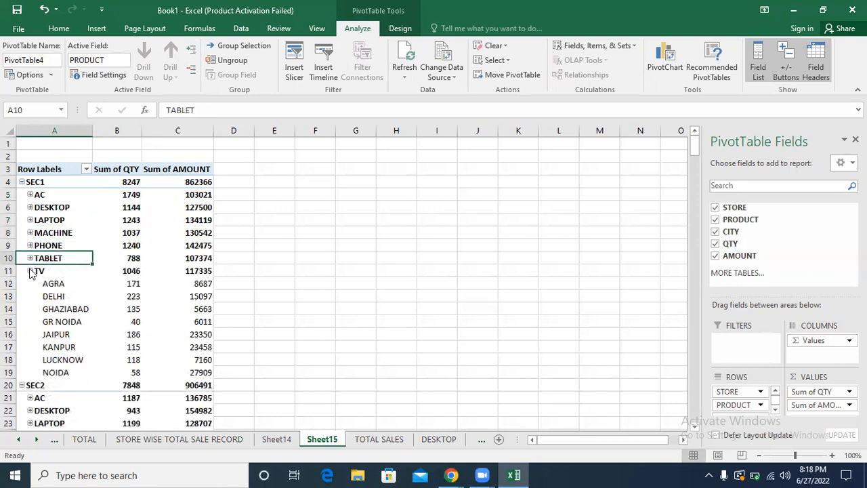
pyautogui.click(30, 271)
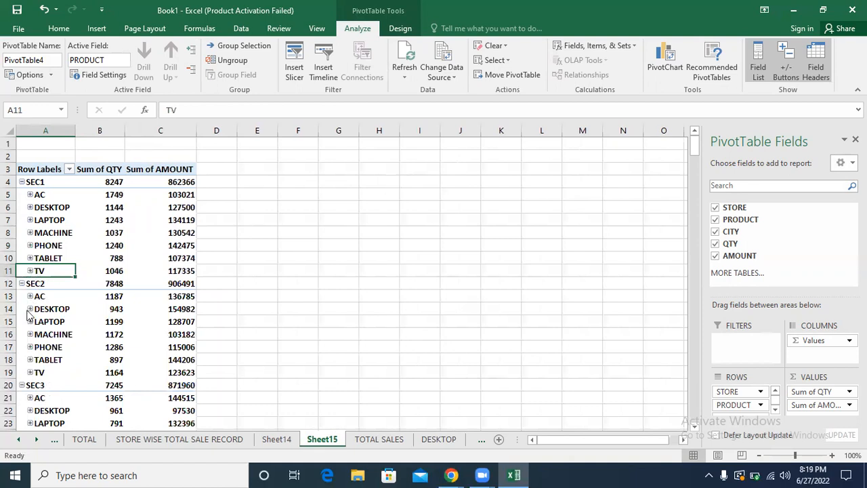
# Step: Collapse the product details of stores SEC1 to SEC5, leaving one row per store
pyautogui.click(21, 182)
pyautogui.click(21, 194)
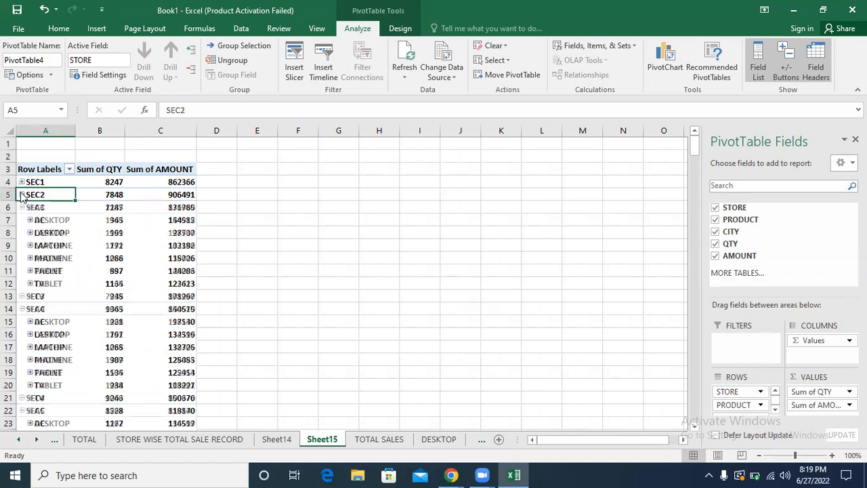
pyautogui.click(21, 207)
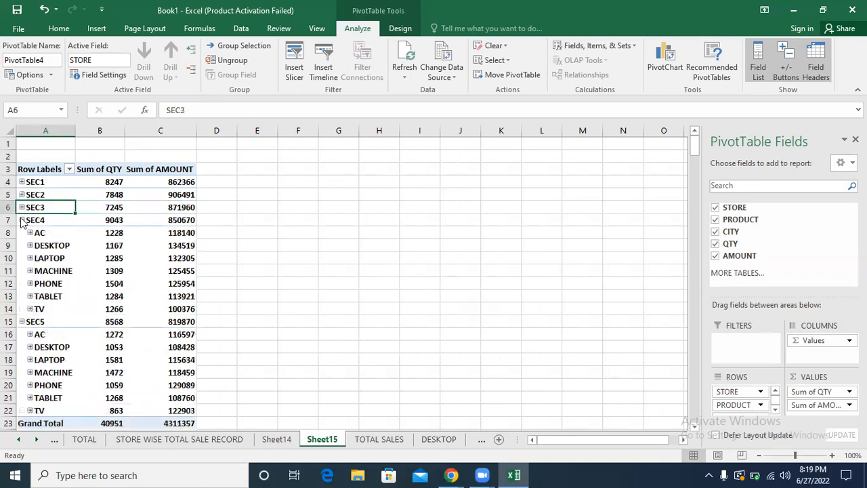
pyautogui.click(22, 220)
pyautogui.click(22, 233)
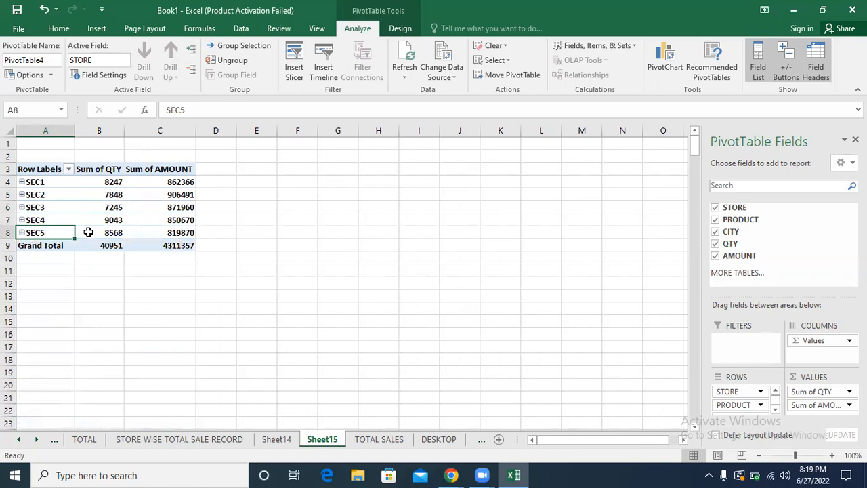
# Step: Check the stores' quantity values and the QTY and AMOUNT grand totals of the collapsed PivotTable
pyautogui.moveTo(108, 183); pyautogui.dragTo(109, 232)
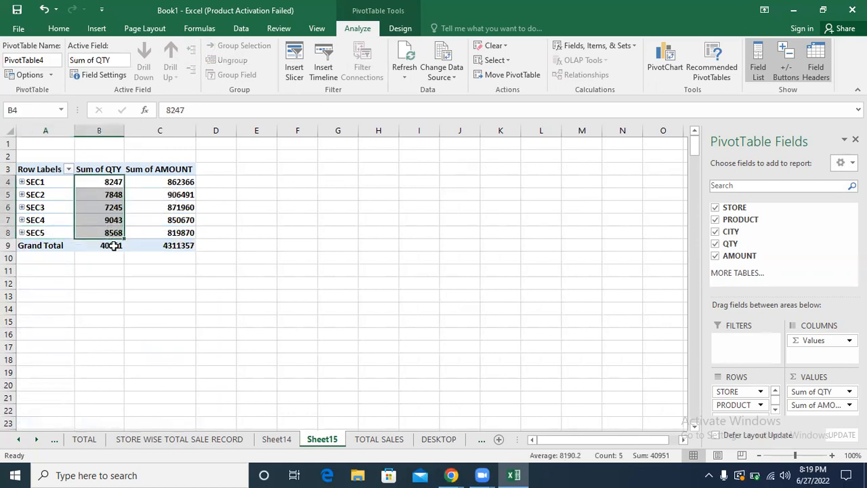
pyautogui.click(112, 245)
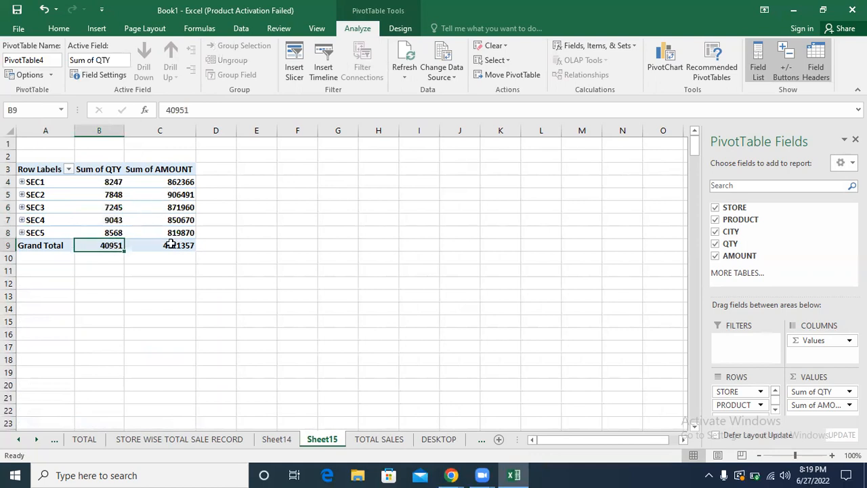
pyautogui.click(171, 247)
pyautogui.click(175, 182)
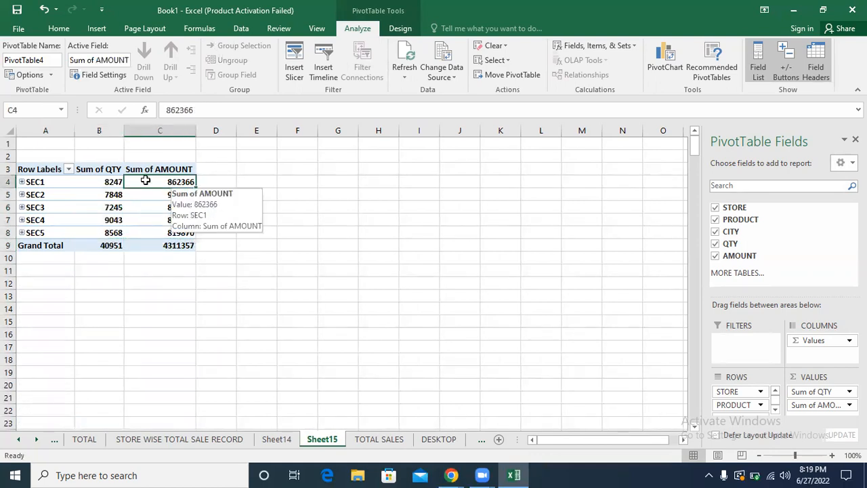
# Step: Expand SEC1 and its AC product, examine the quantities and amounts by product and city, and collapse both levels again
pyautogui.click(22, 183)
pyautogui.click(112, 206)
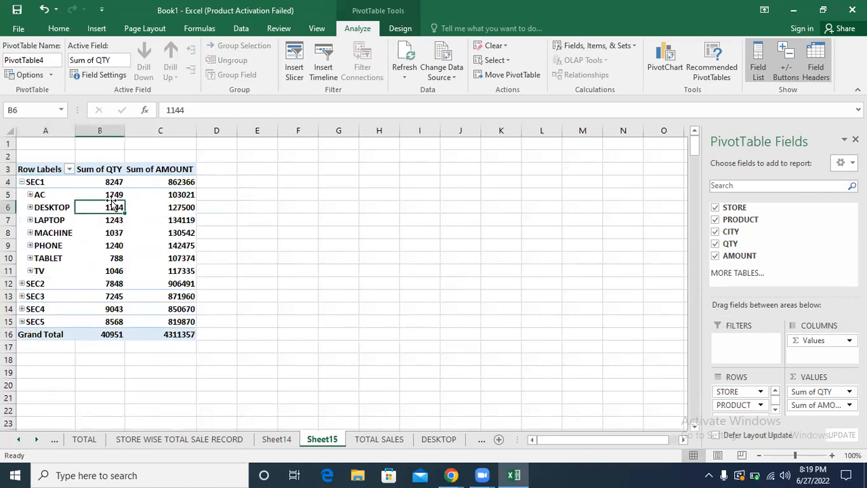
pyautogui.click(114, 195)
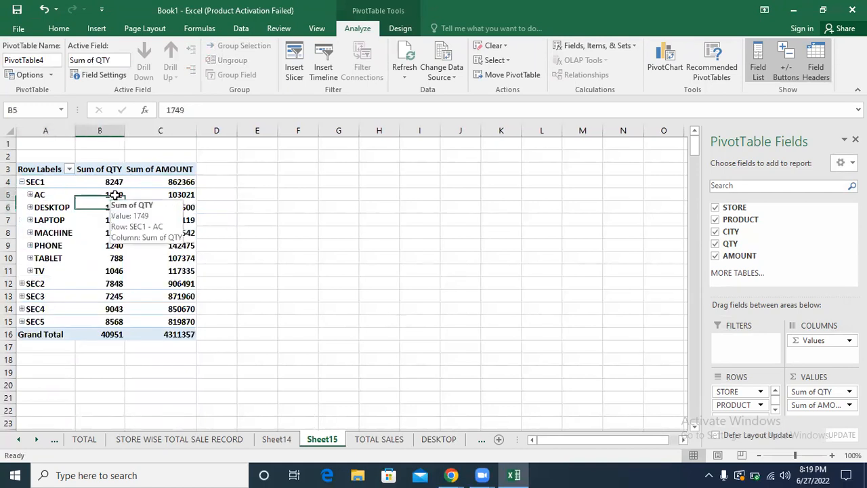
pyautogui.click(169, 194)
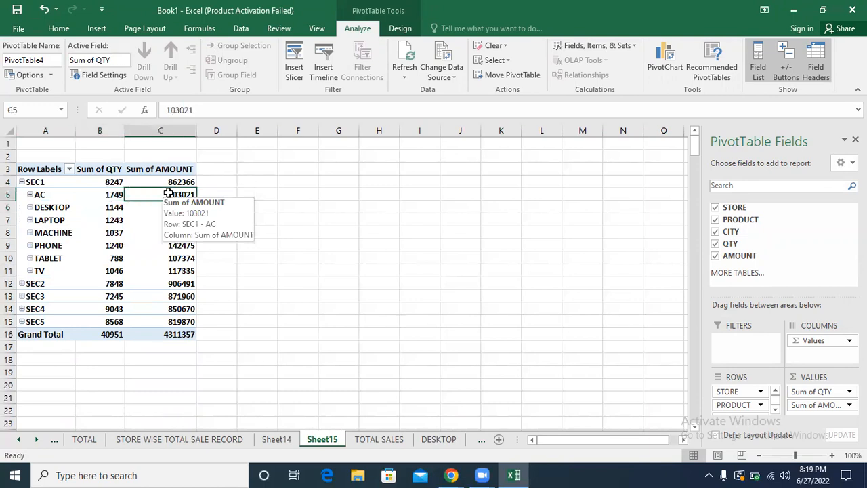
pyautogui.click(29, 195)
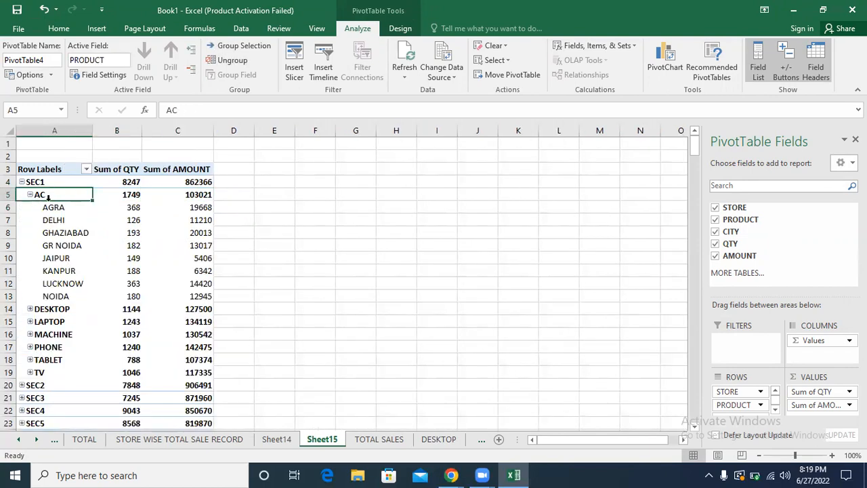
pyautogui.click(54, 207)
pyautogui.click(121, 208)
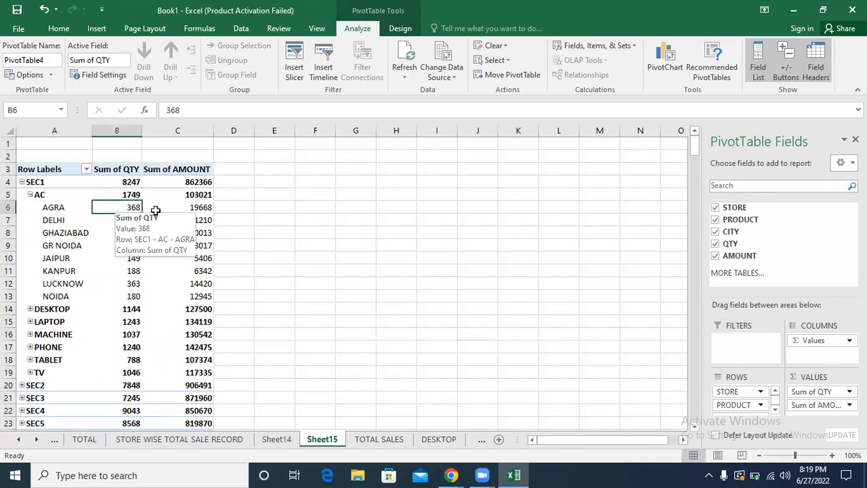
pyautogui.click(184, 211)
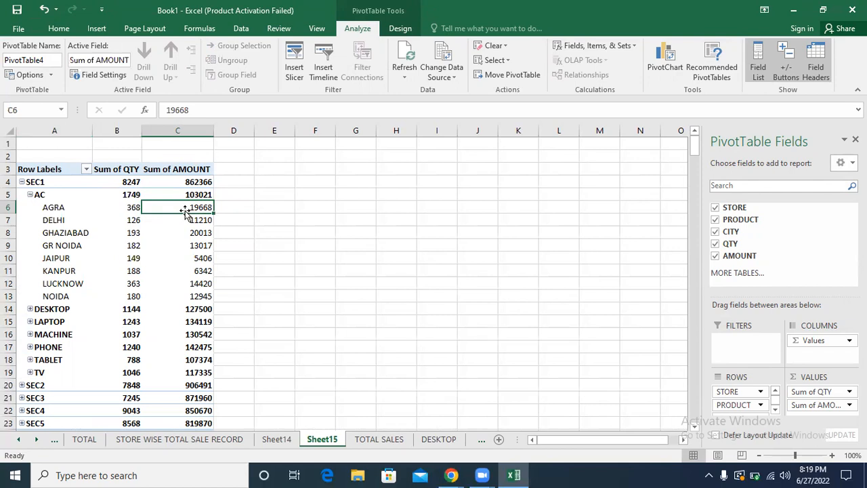
pyautogui.click(30, 195)
pyautogui.click(22, 182)
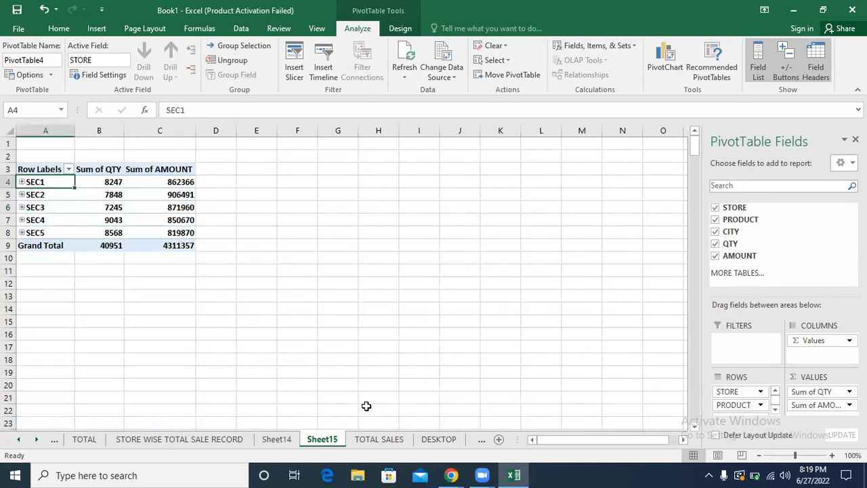
# Step: Change the STORE entry in cell A3 of the TOTAL SALES sheet to SEC5
pyautogui.click(379, 440)
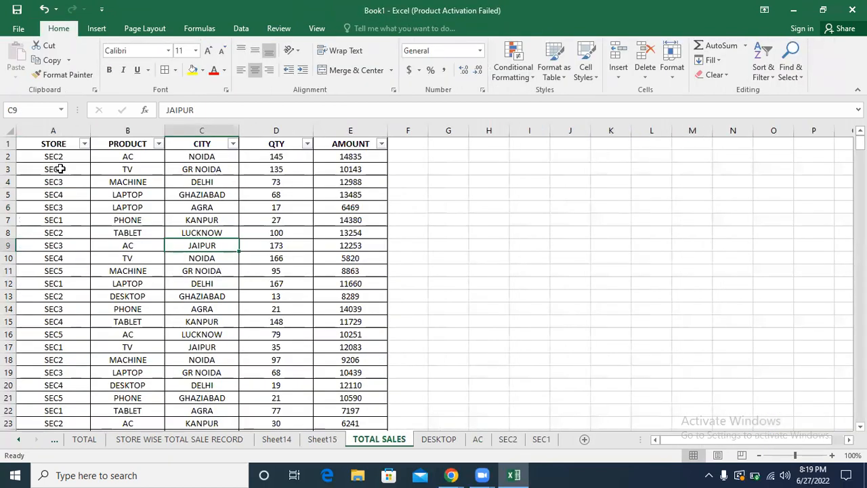
pyautogui.click(60, 168)
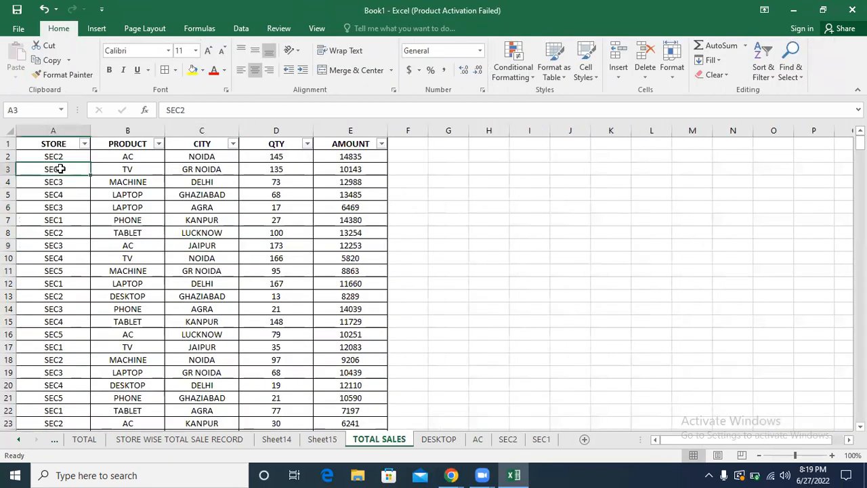
pyautogui.write('SEC')
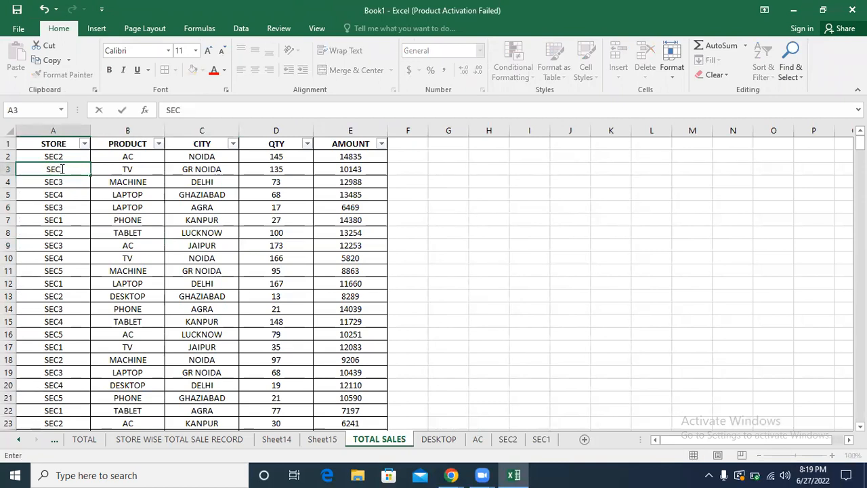
pyautogui.write('5')
pyautogui.click(455, 210)
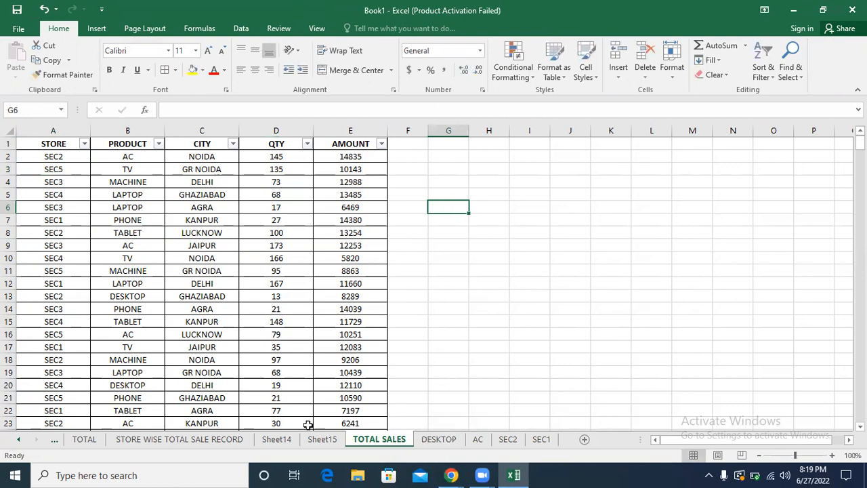
# Step: Apply a light grey PivotTable style to the product PivotTable on Sheet14
pyautogui.click(277, 440)
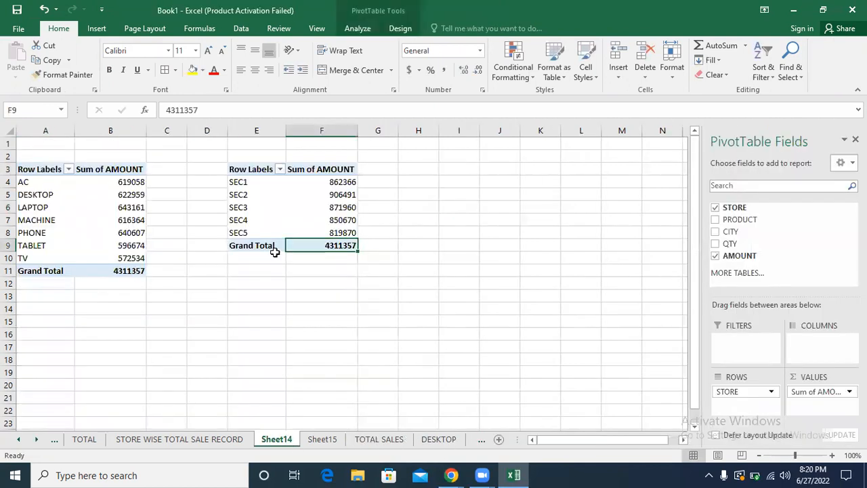
pyautogui.click(89, 198)
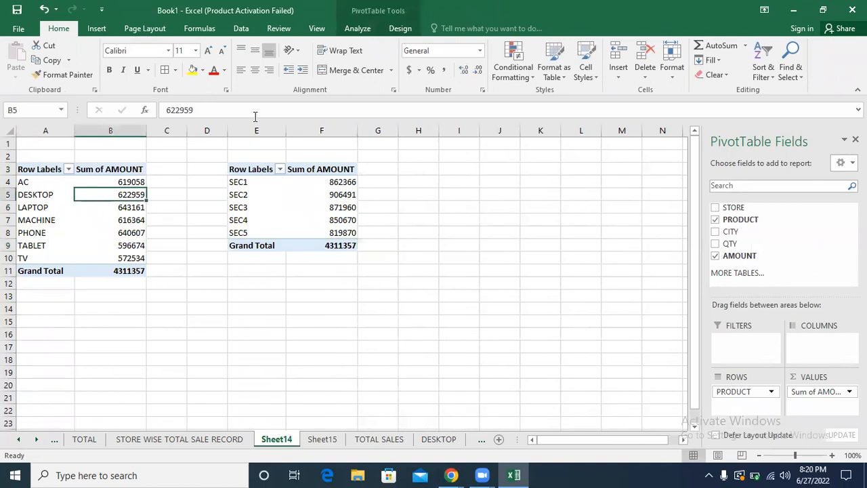
pyautogui.click(358, 29)
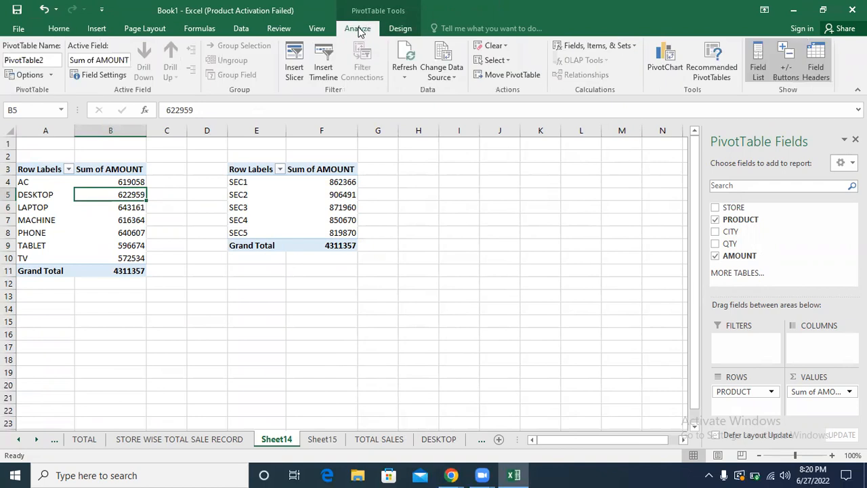
pyautogui.click(398, 29)
pyautogui.click(443, 58)
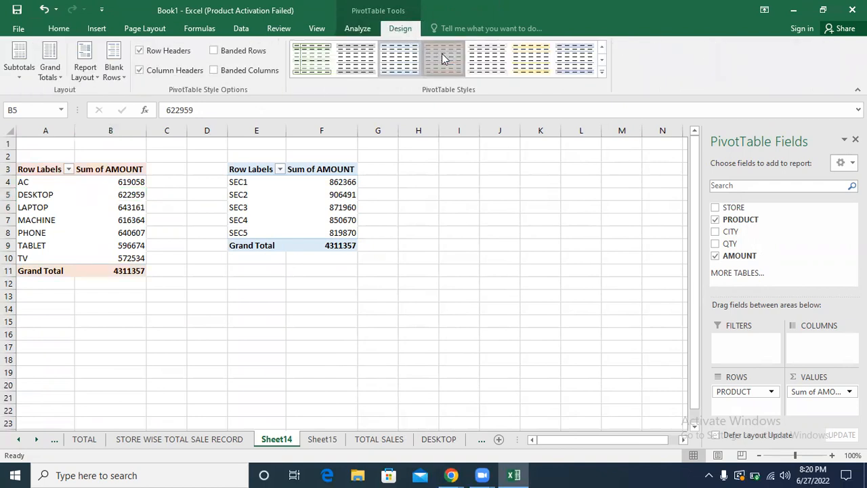
pyautogui.click(481, 62)
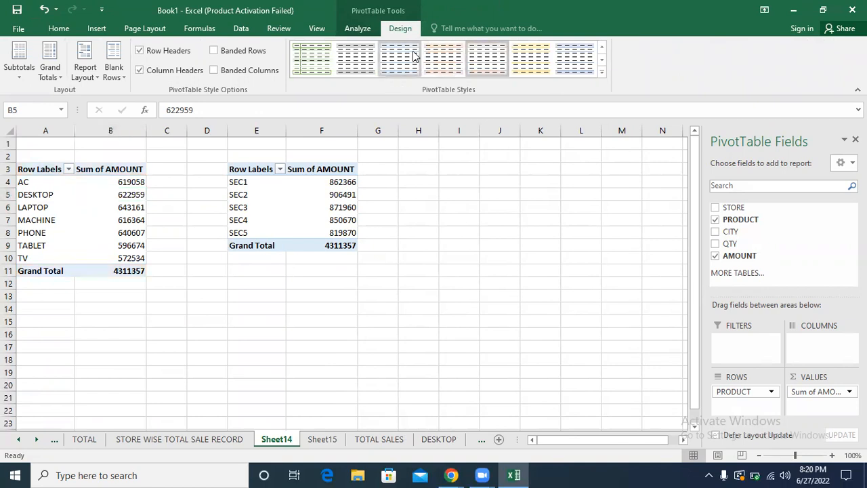
# Step: Refresh the PivotTables on Sheet14 from the edited source data and check the SEC5 amount
pyautogui.click(360, 29)
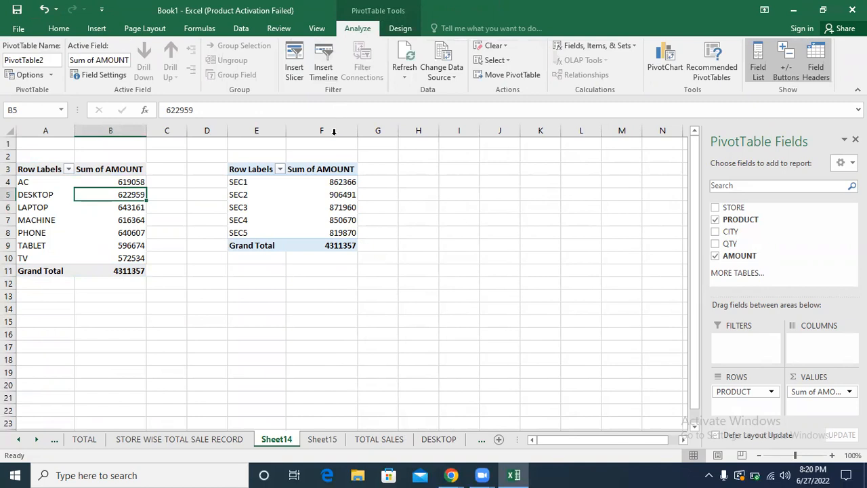
pyautogui.click(400, 52)
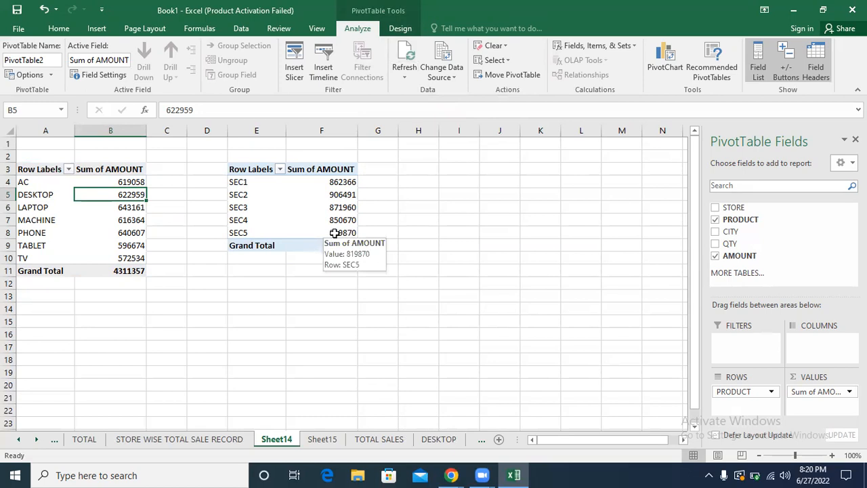
pyautogui.click(404, 62)
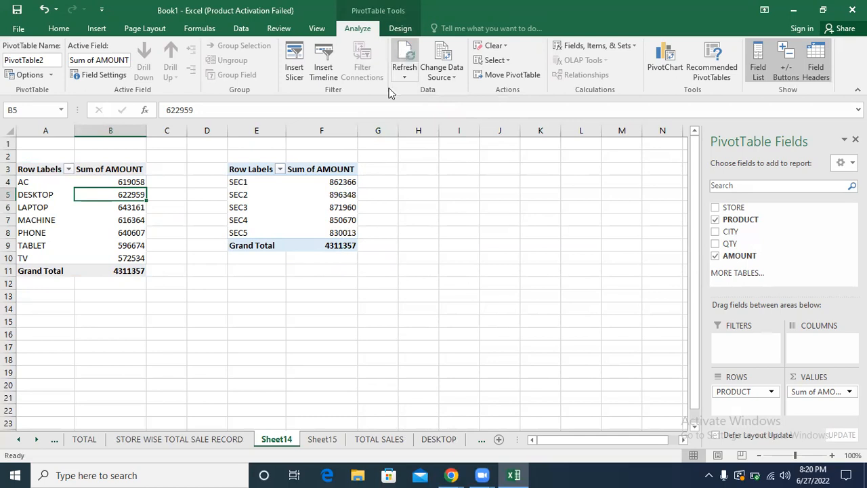
pyautogui.click(357, 233)
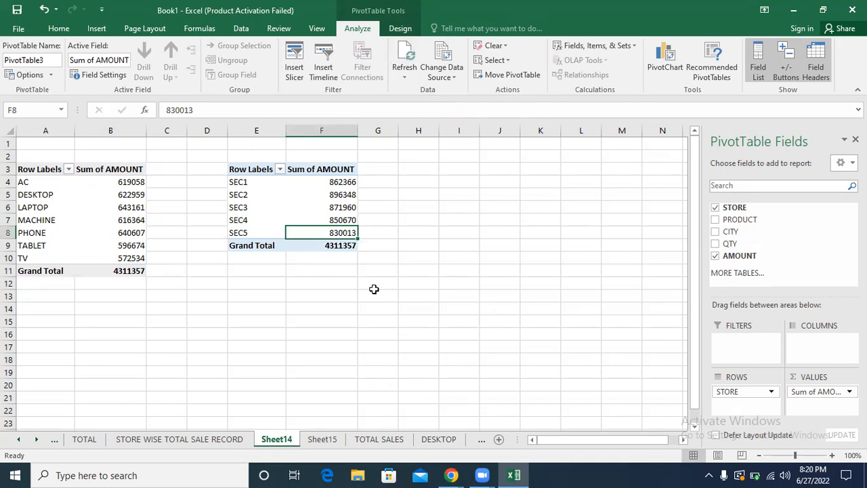
# Step: Change the STORE entry in cell A6 of the TOTAL SALES sheet to SEC6
pyautogui.click(363, 440)
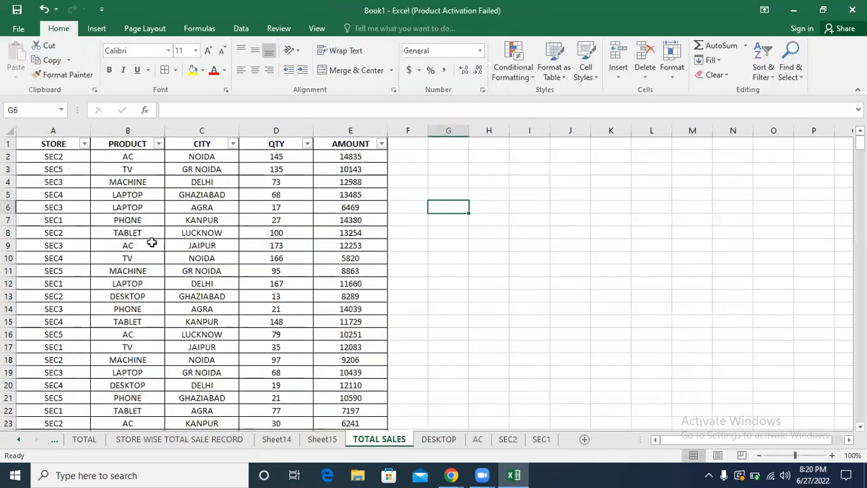
pyautogui.click(49, 158)
pyautogui.click(52, 208)
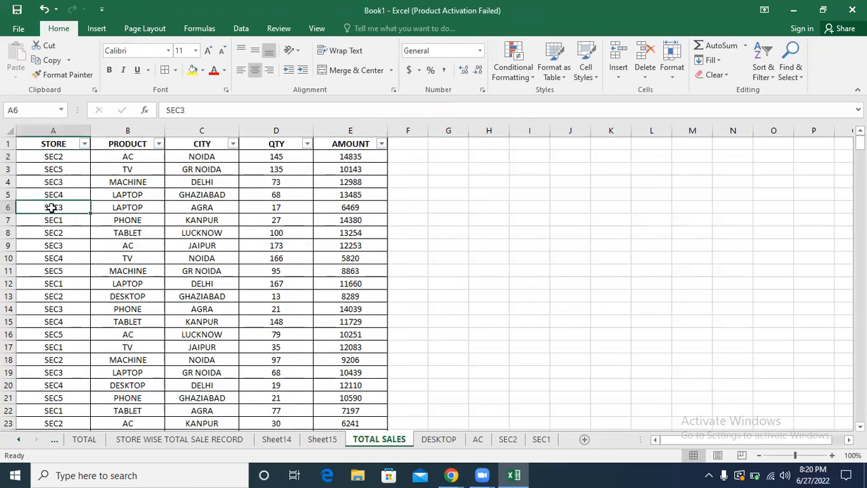
pyautogui.doubleClick(51, 208)
pyautogui.press('BackSpace')
pyautogui.write('6')
pyautogui.press('Return')
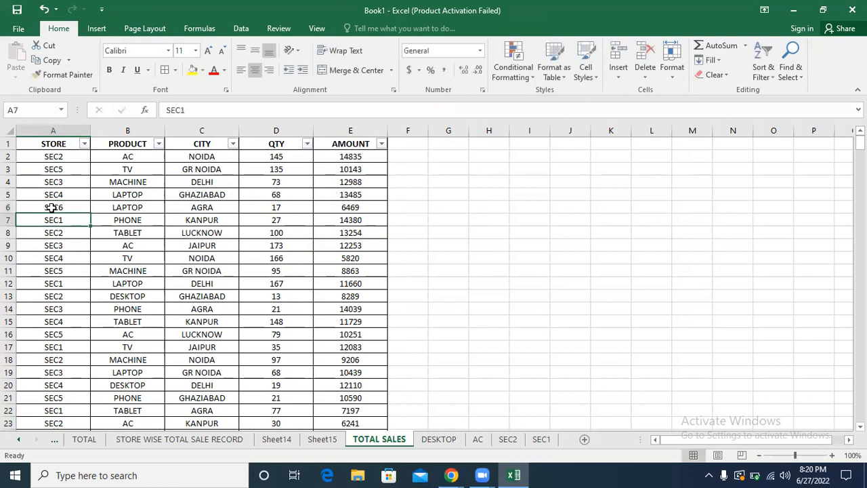
# Step: Refresh the store PivotTable on the STORE WISE TOTAL SALE RECORD sheet from the edited source data and check the SEC6 amount
pyautogui.click(321, 439)
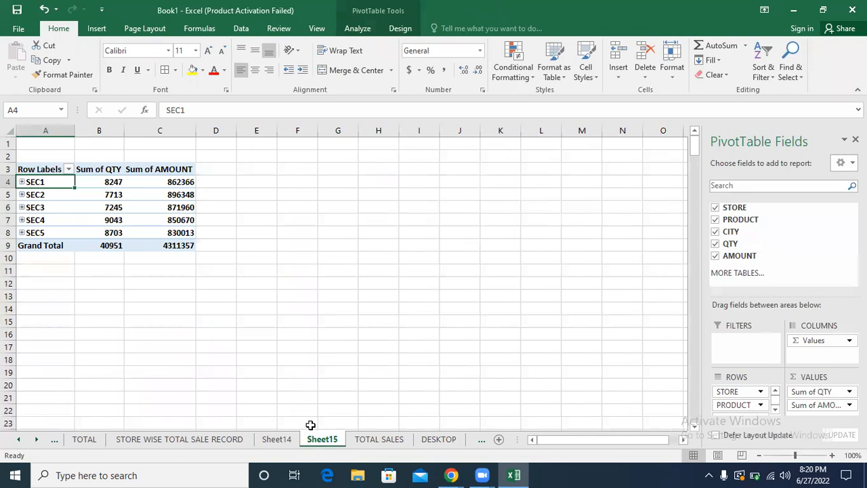
pyautogui.click(212, 440)
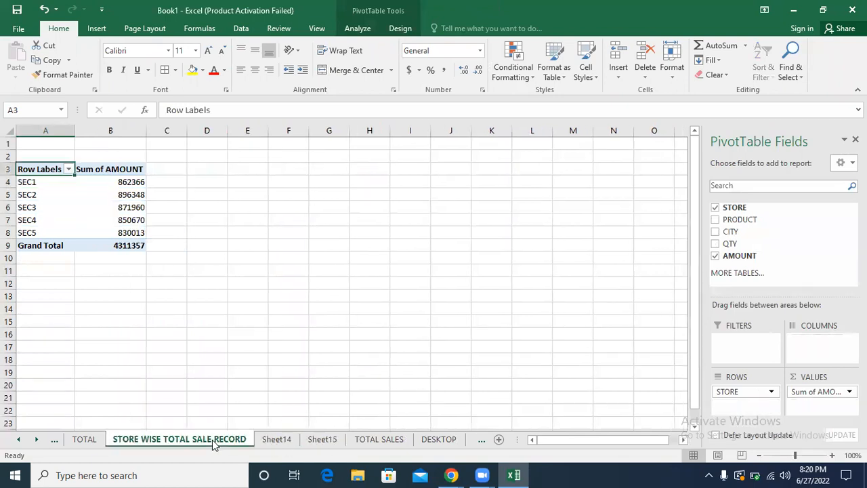
pyautogui.click(47, 201)
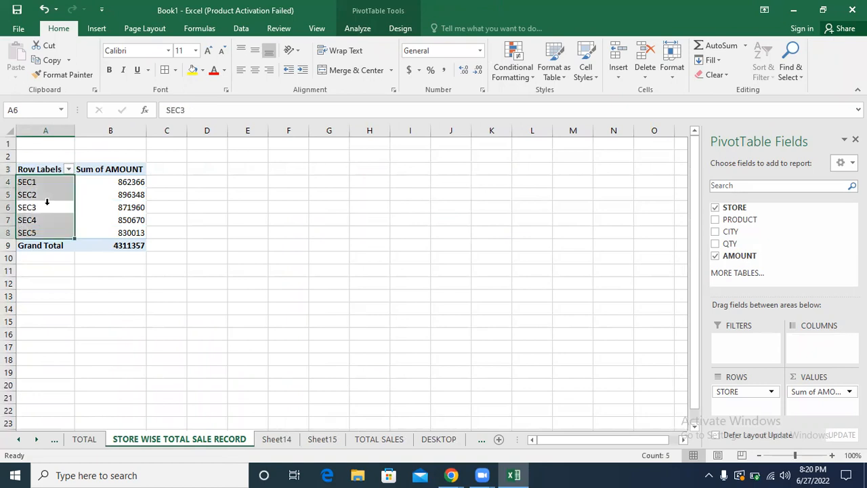
pyautogui.click(357, 29)
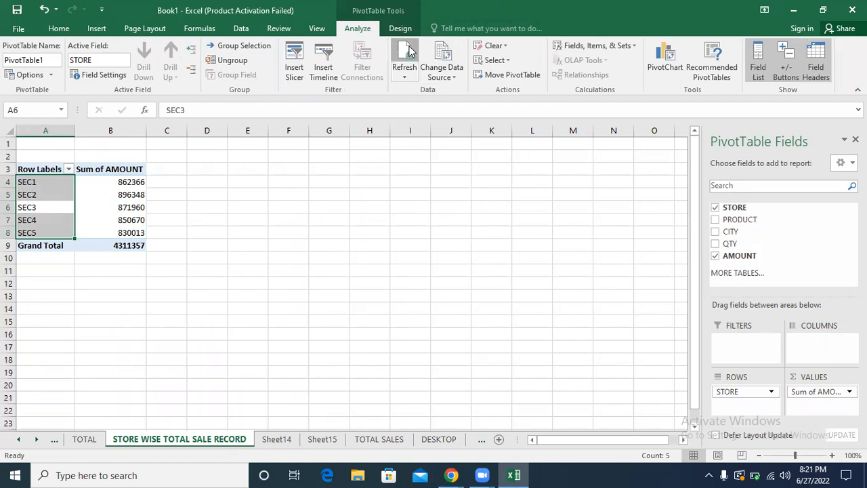
pyautogui.click(410, 48)
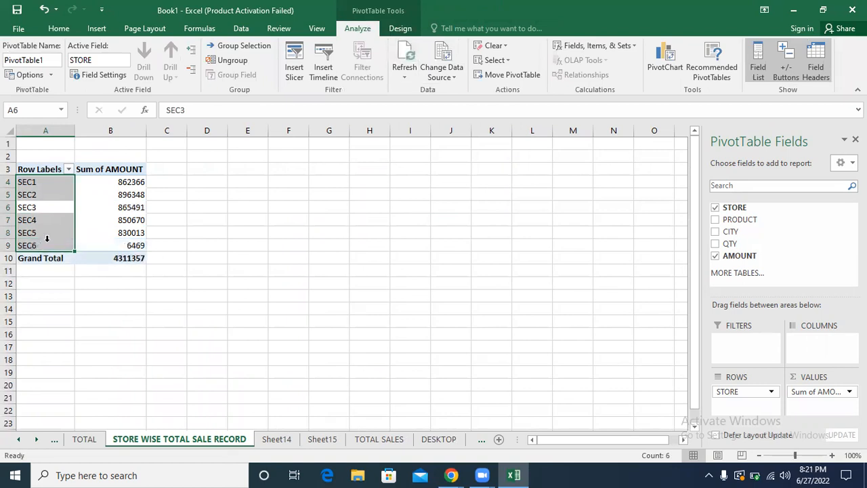
pyautogui.click(108, 244)
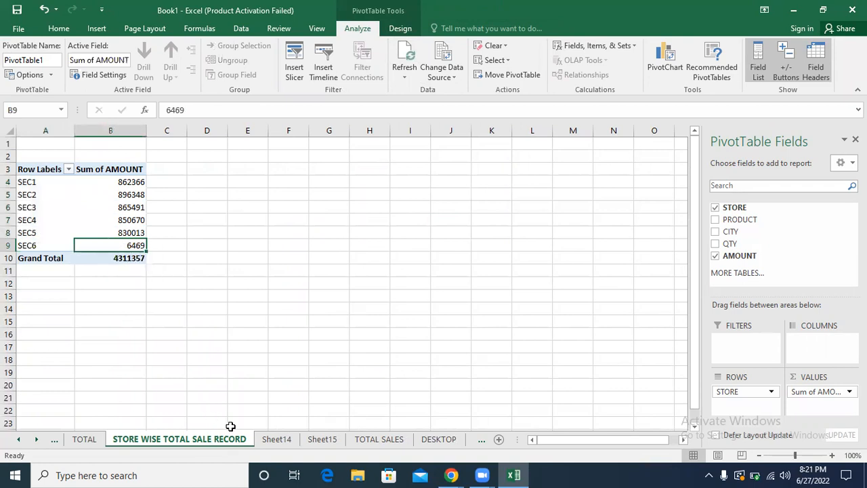
# Step: Check the PivotTables on Sheet14 and Sheet15 for the SEC6 store entry
pyautogui.click(274, 439)
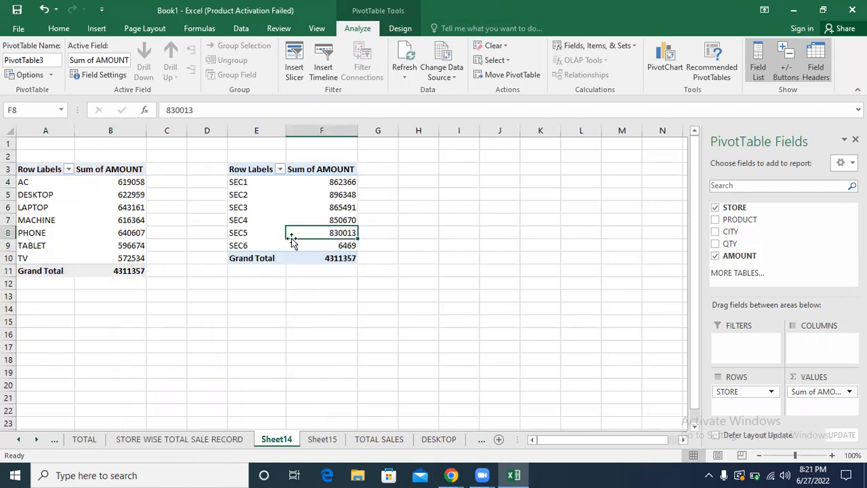
pyautogui.click(252, 246)
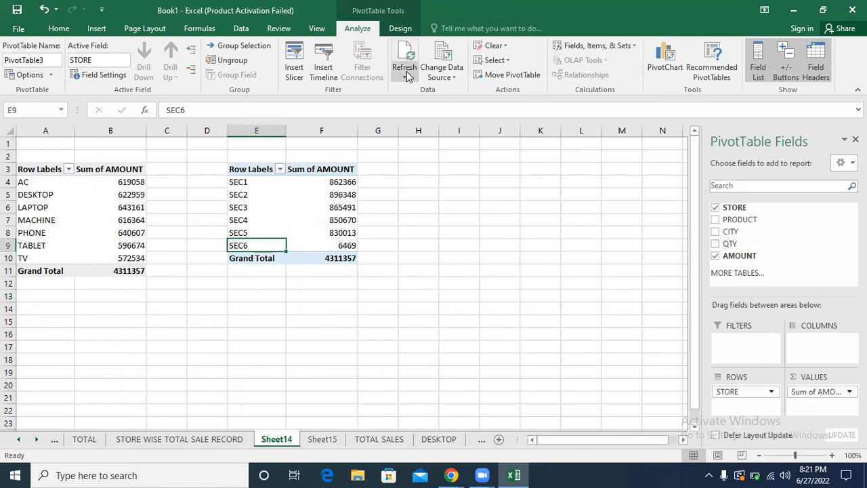
pyautogui.click(328, 442)
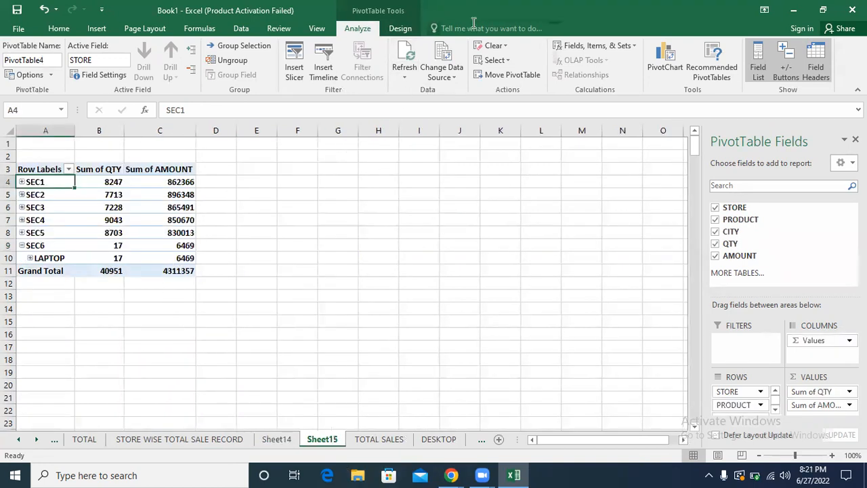